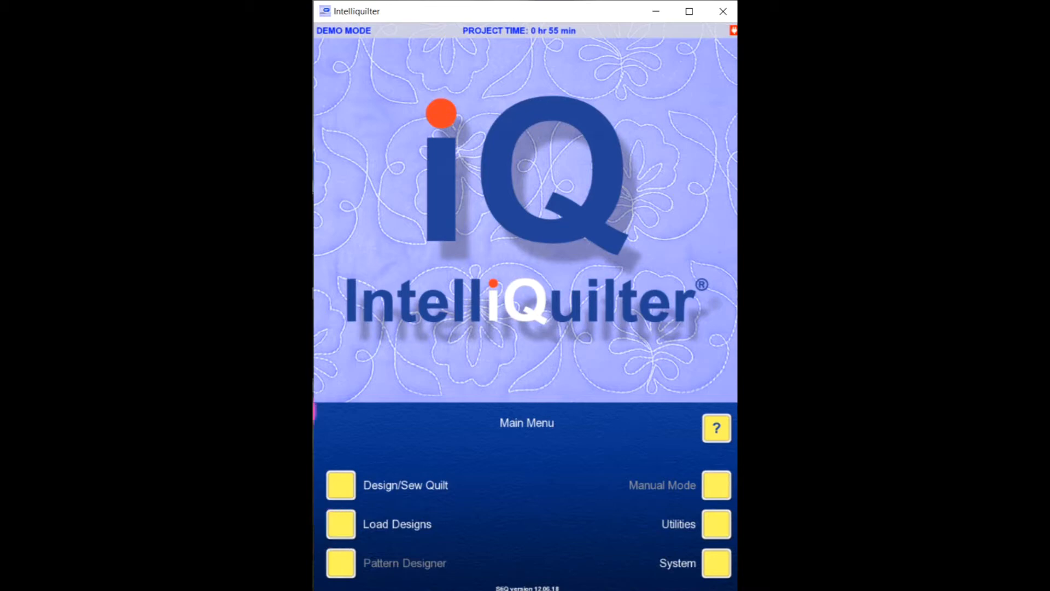
Start a new quilt project, permanently erasing the work in progress and resetting the project time
click(336, 494)
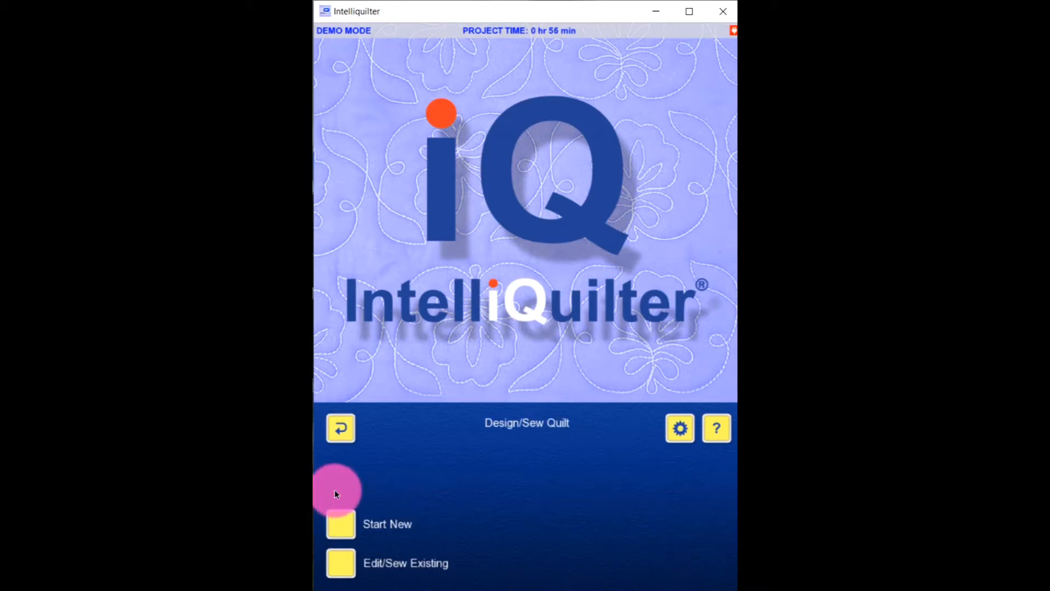
click(339, 523)
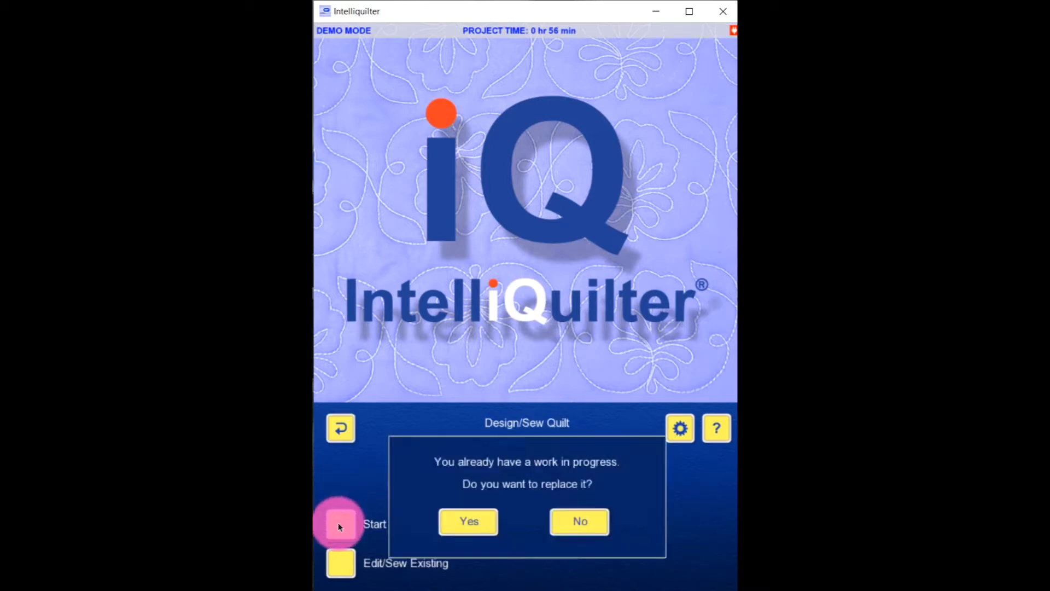
click(468, 520)
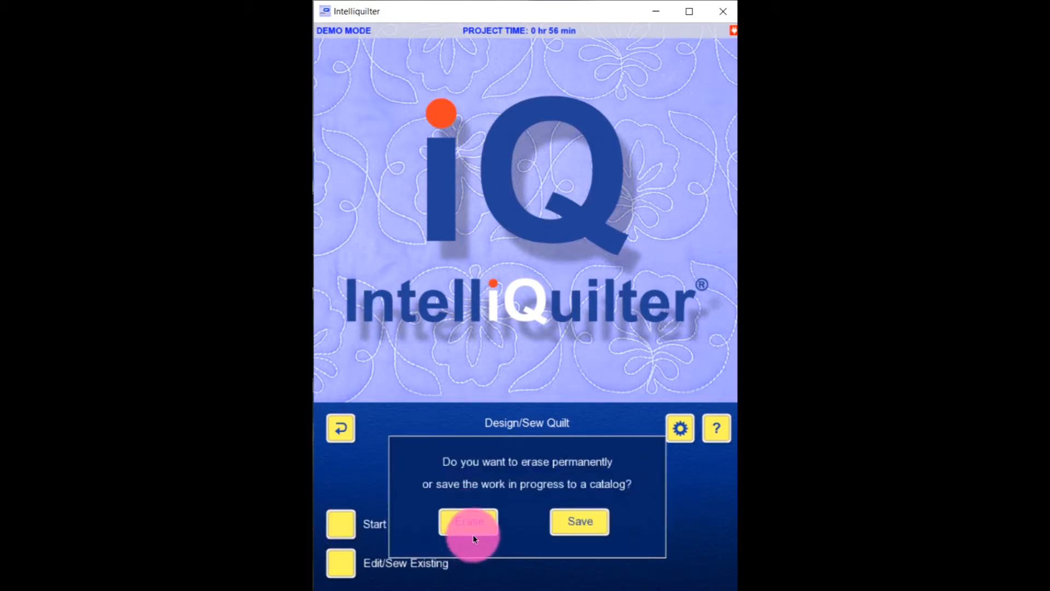
click(473, 525)
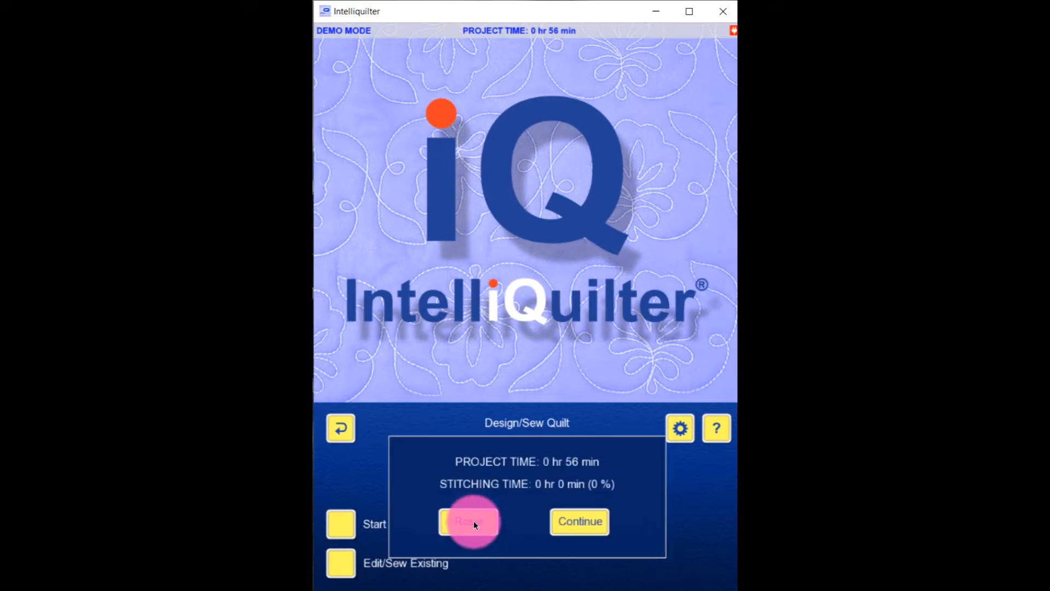
click(477, 527)
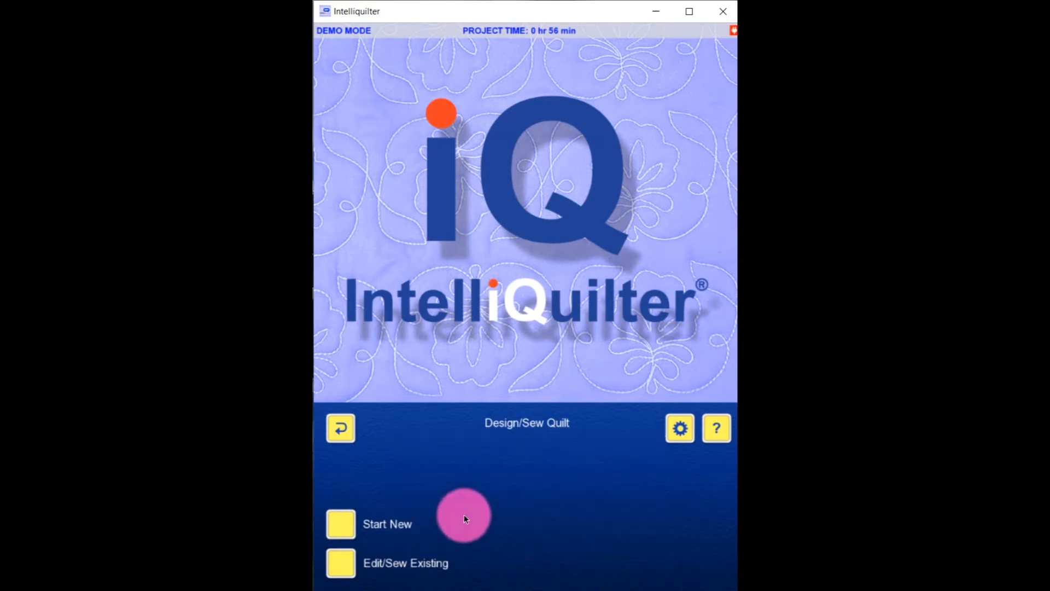
Add a block pattern using a manually entered rectangular block 10.0" wide and 10.0" high
click(429, 502)
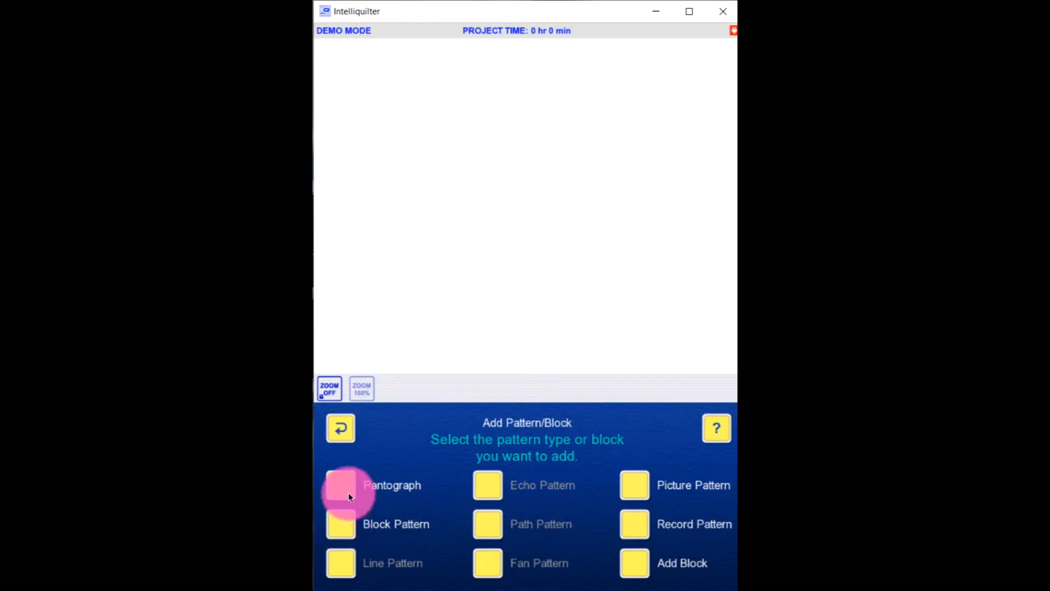
click(338, 529)
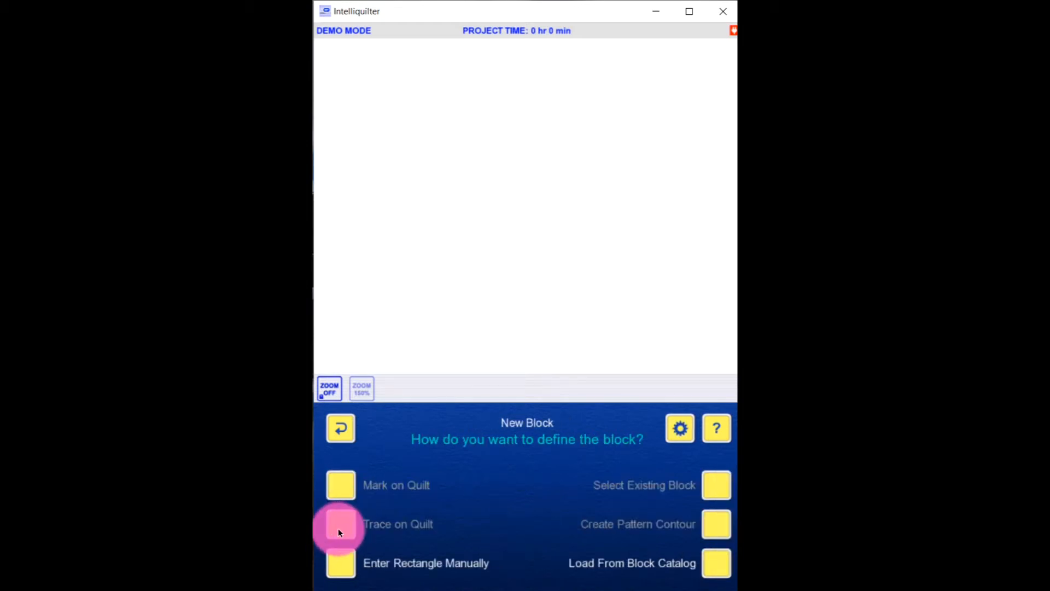
click(338, 565)
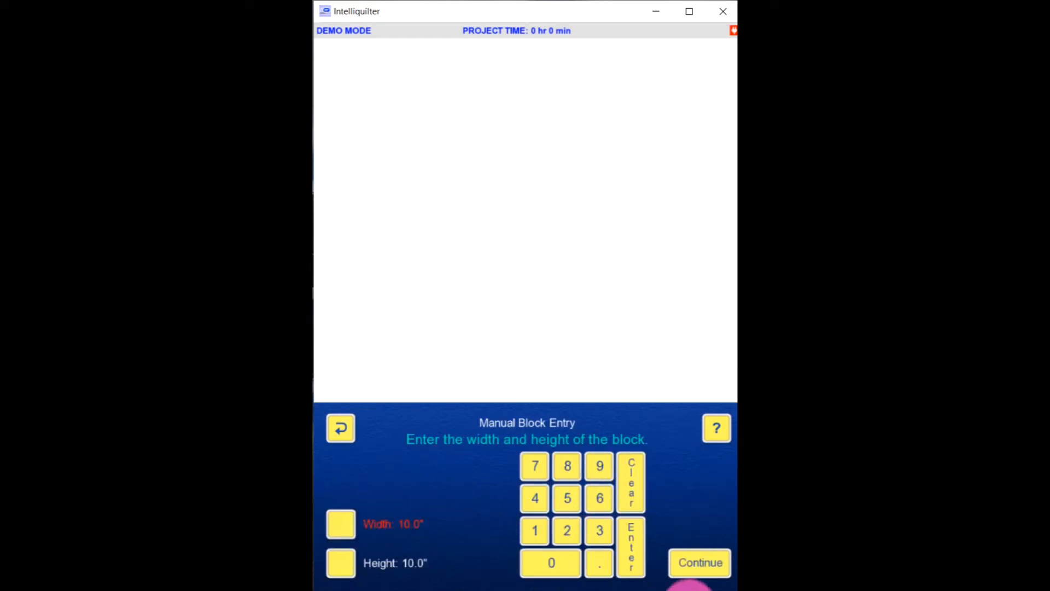
click(702, 573)
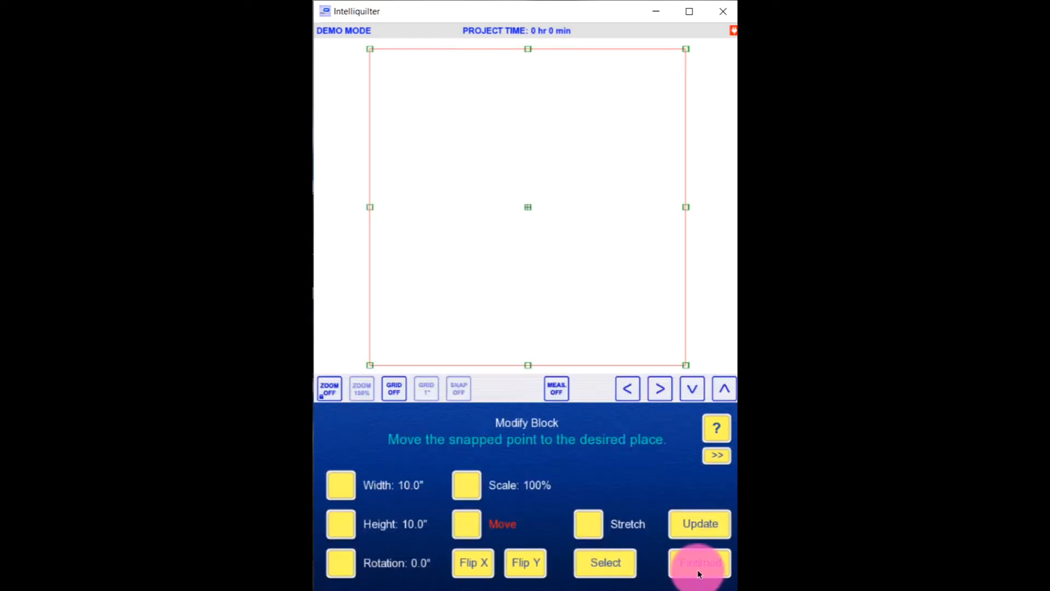
click(711, 563)
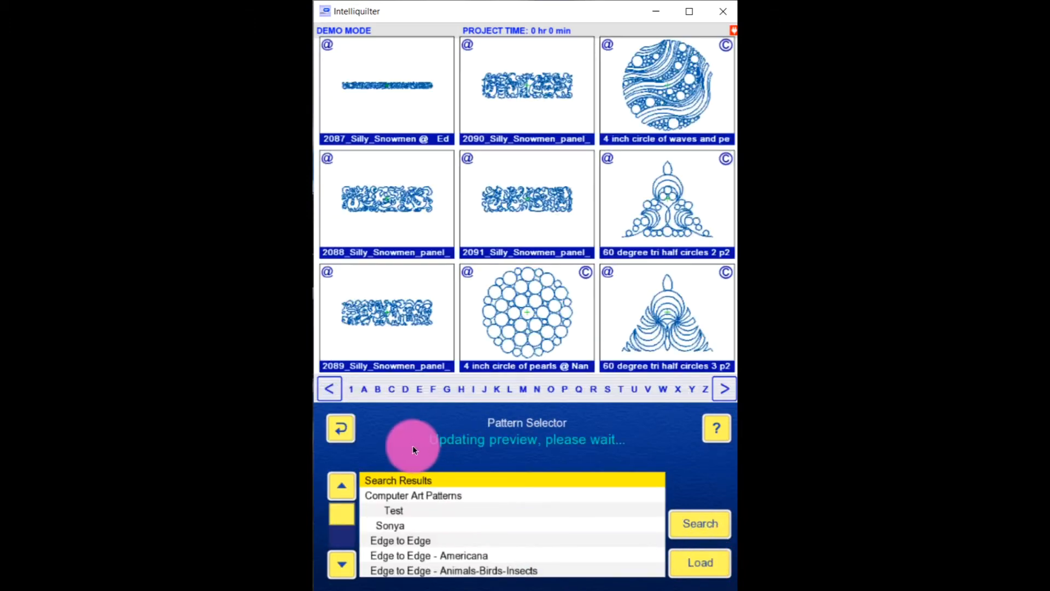
Open the Geometric pattern catalog
click(342, 564)
click(343, 563)
click(342, 563)
click(343, 563)
click(342, 563)
click(343, 563)
click(343, 563)
click(392, 527)
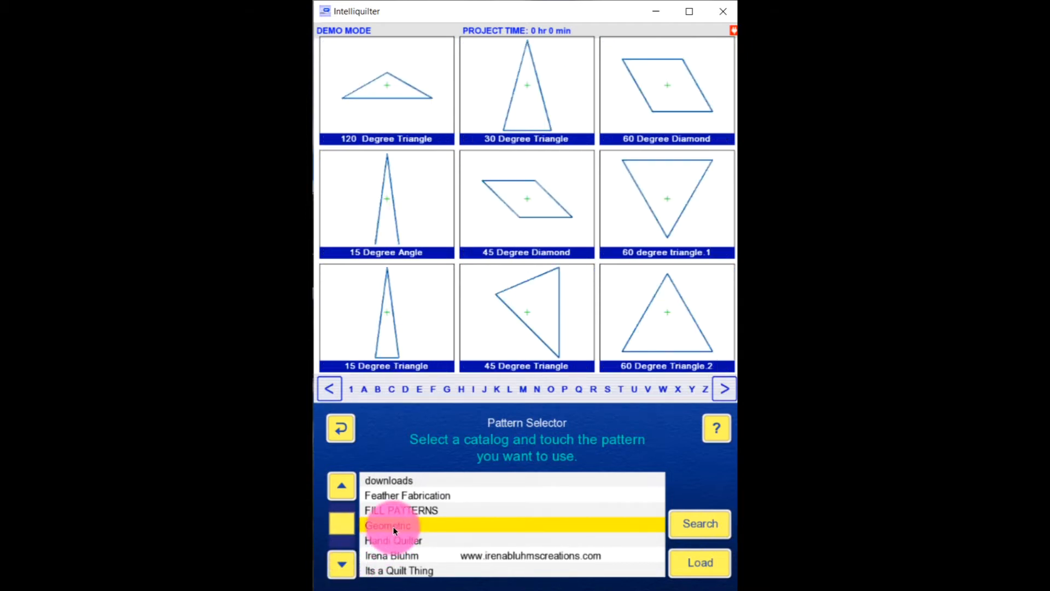
Find the pattern named "arc" in the Geometric catalog and load it into the block
click(365, 390)
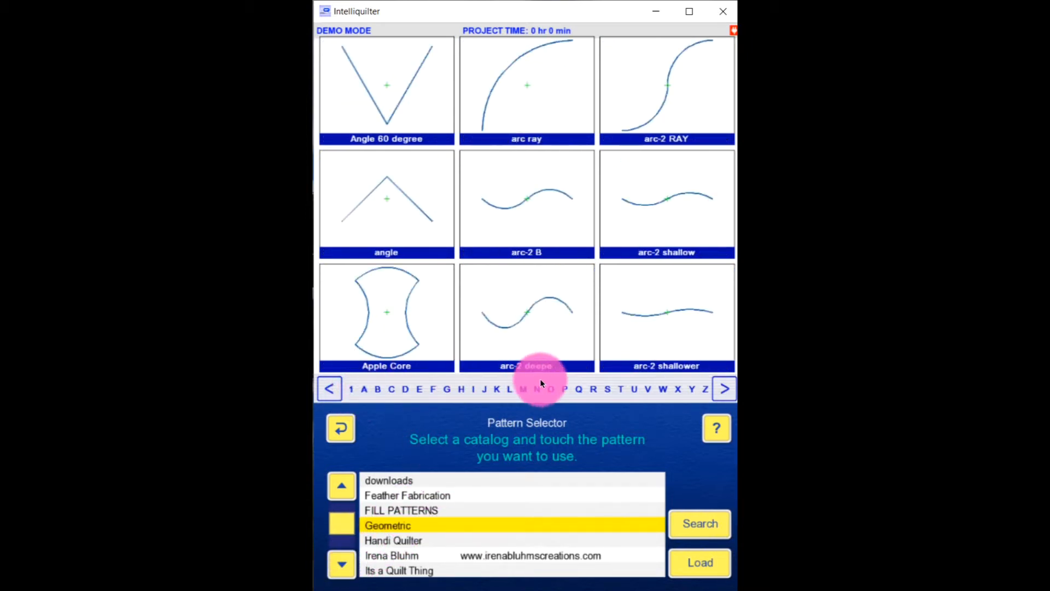
click(726, 389)
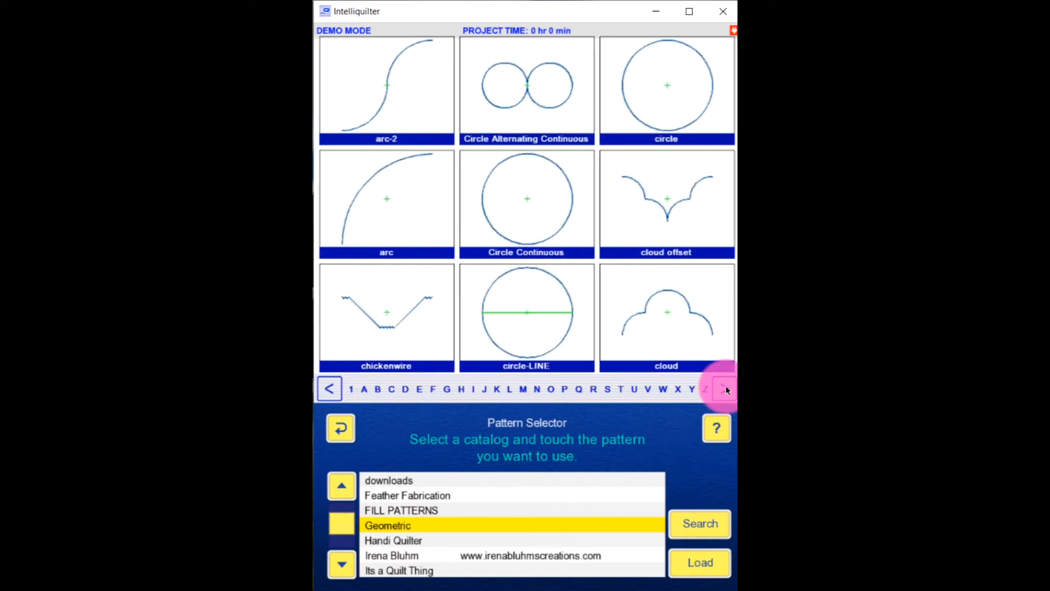
click(726, 389)
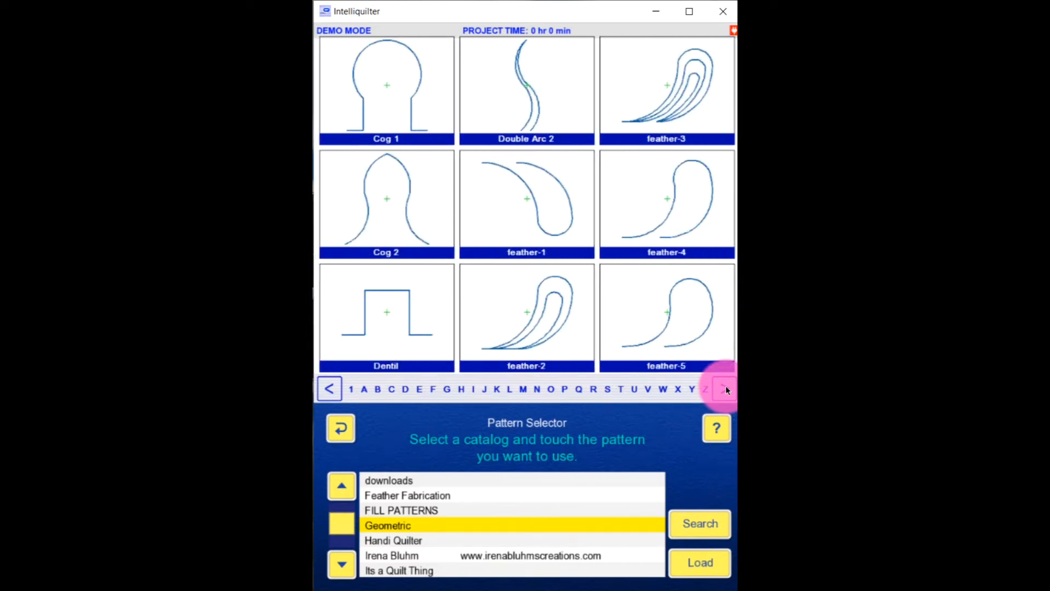
click(360, 345)
click(328, 390)
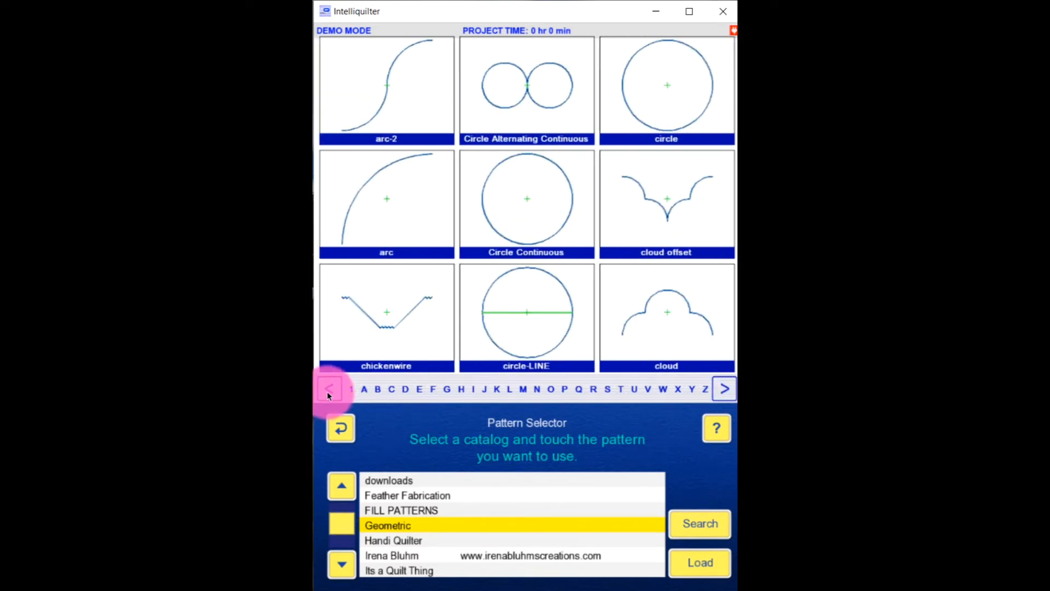
click(356, 205)
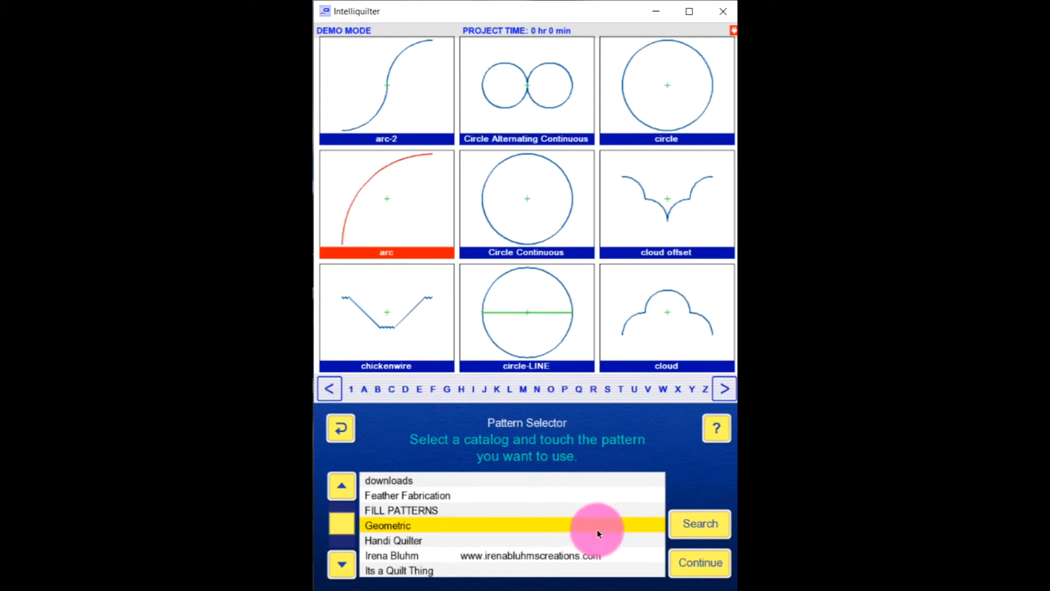
click(695, 564)
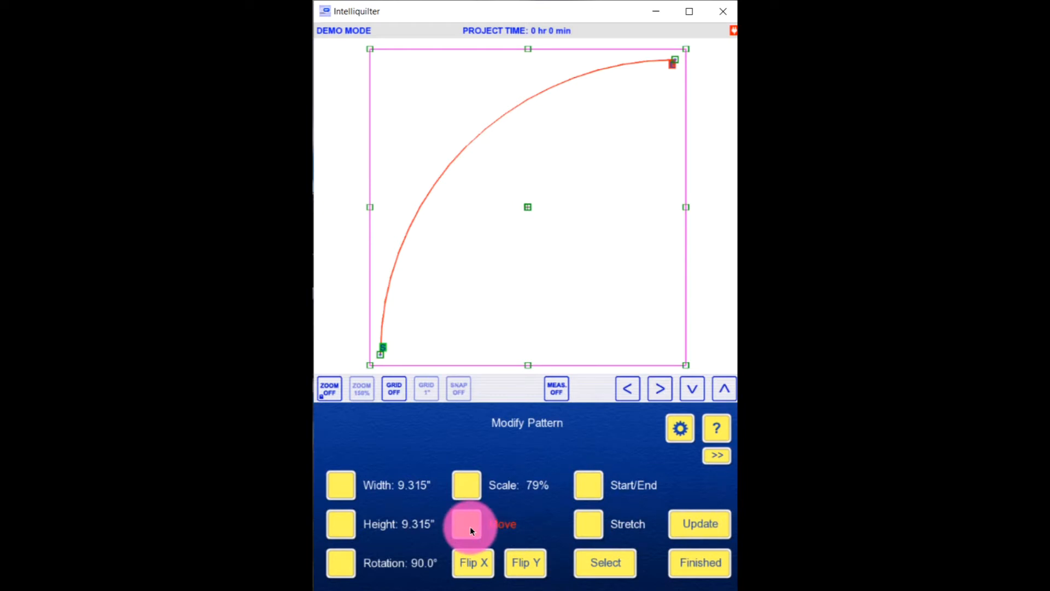
Snap the arc's start point to the block's upper-left corner and stretch its end point to the upper-right corner
mouse_move(379, 360)
mouse_down()
mouse_move(368, 159)
mouse_move(379, 36)
mouse_move(365, 37)
mouse_up()
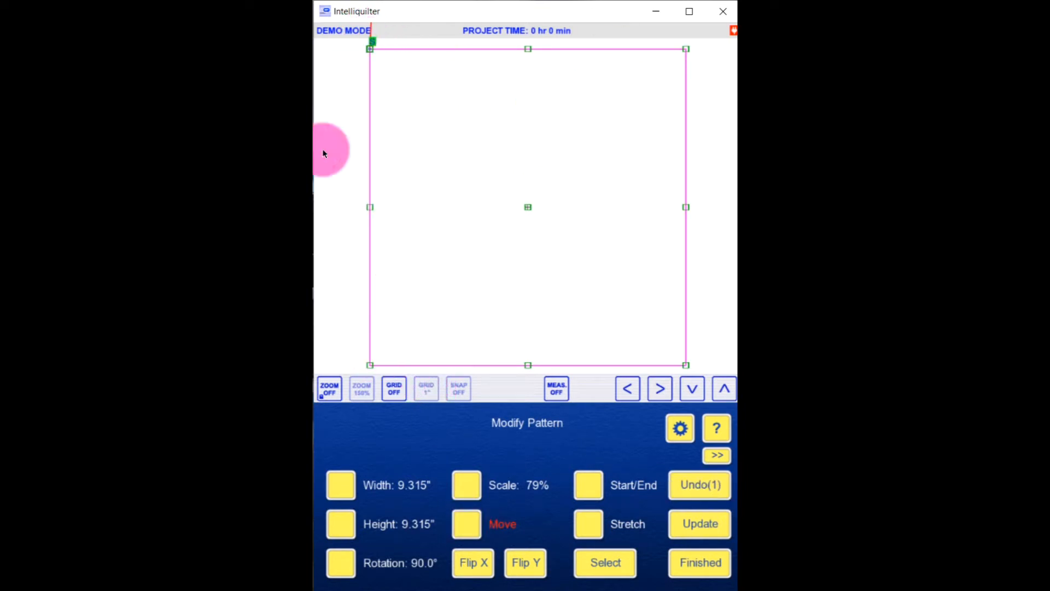
click(329, 389)
click(328, 298)
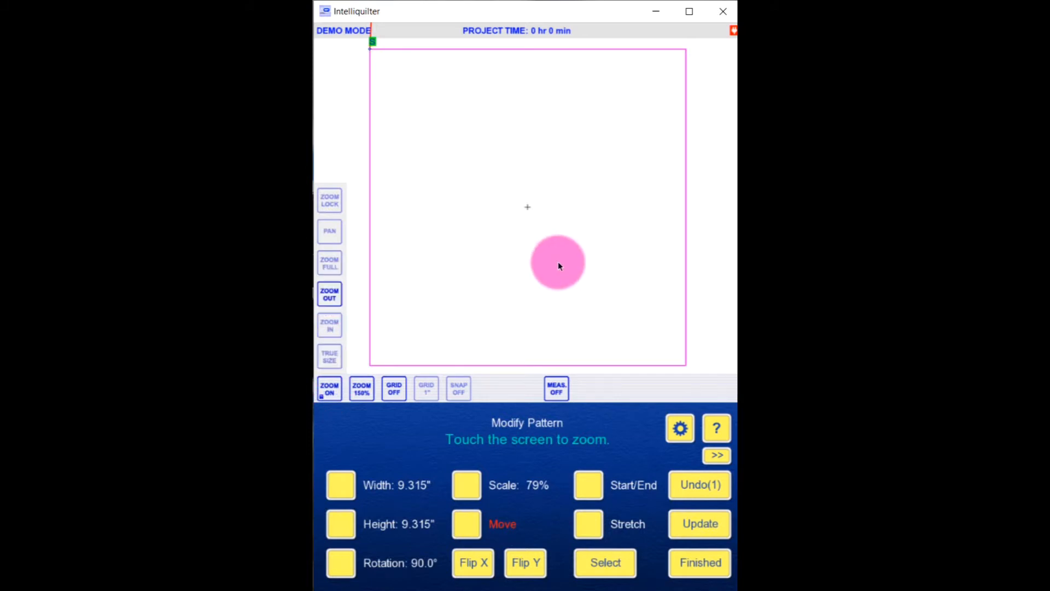
click(559, 267)
click(579, 217)
click(579, 216)
click(543, 396)
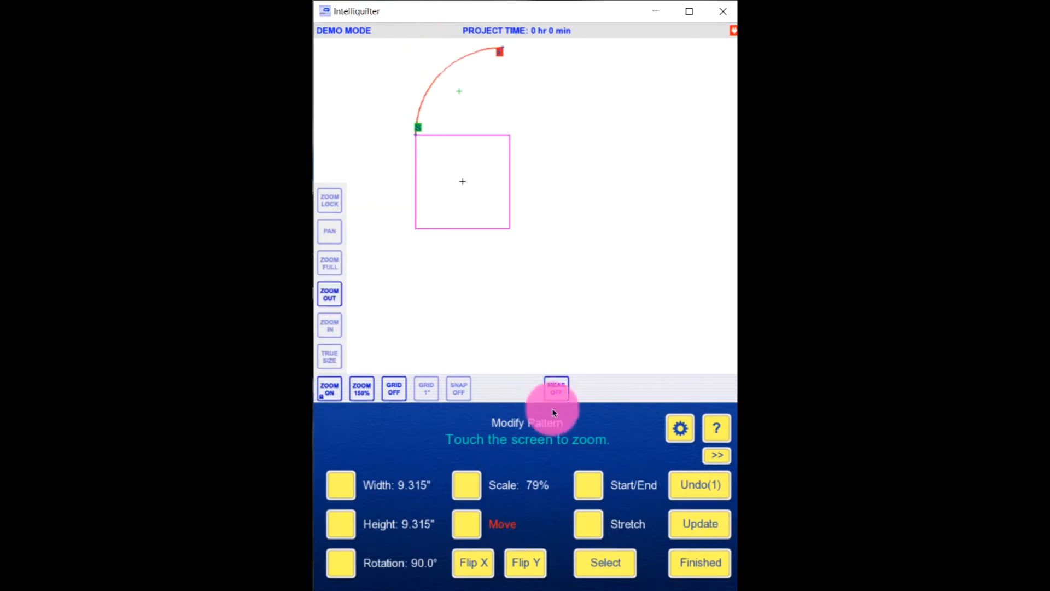
click(588, 524)
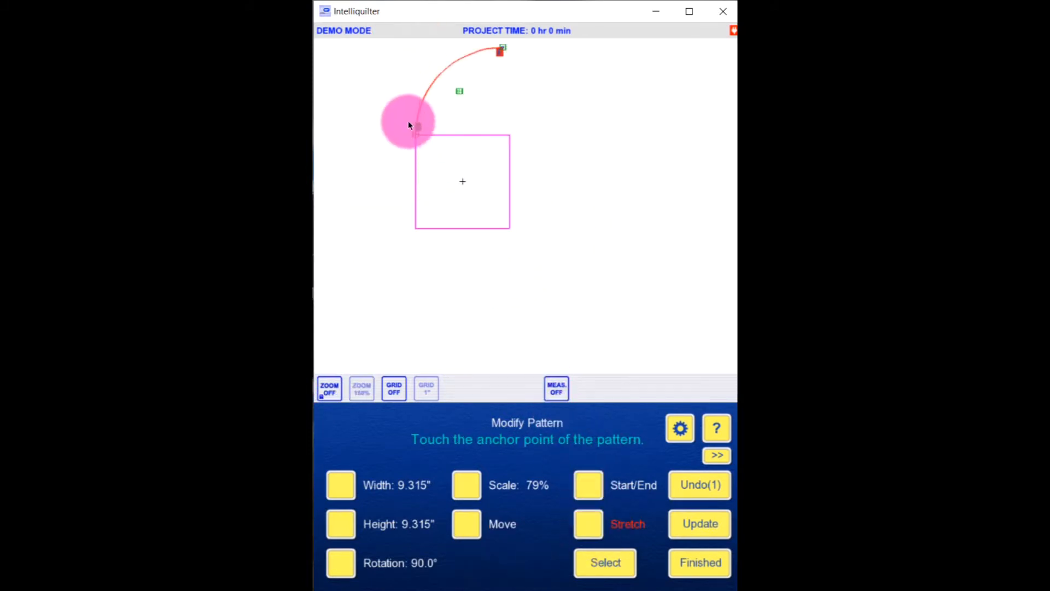
click(416, 134)
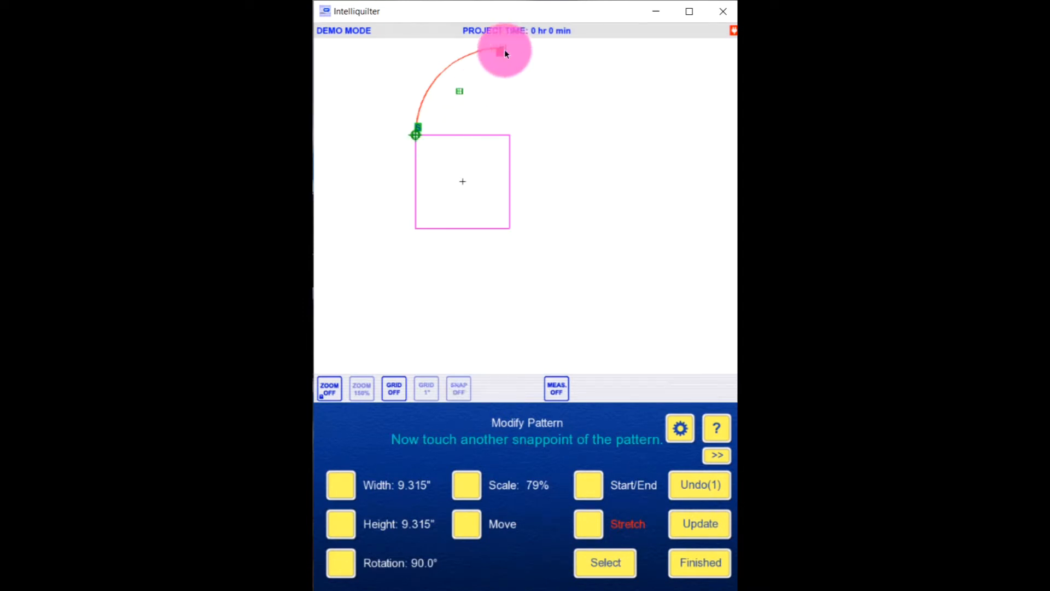
drag(501, 48, 513, 132)
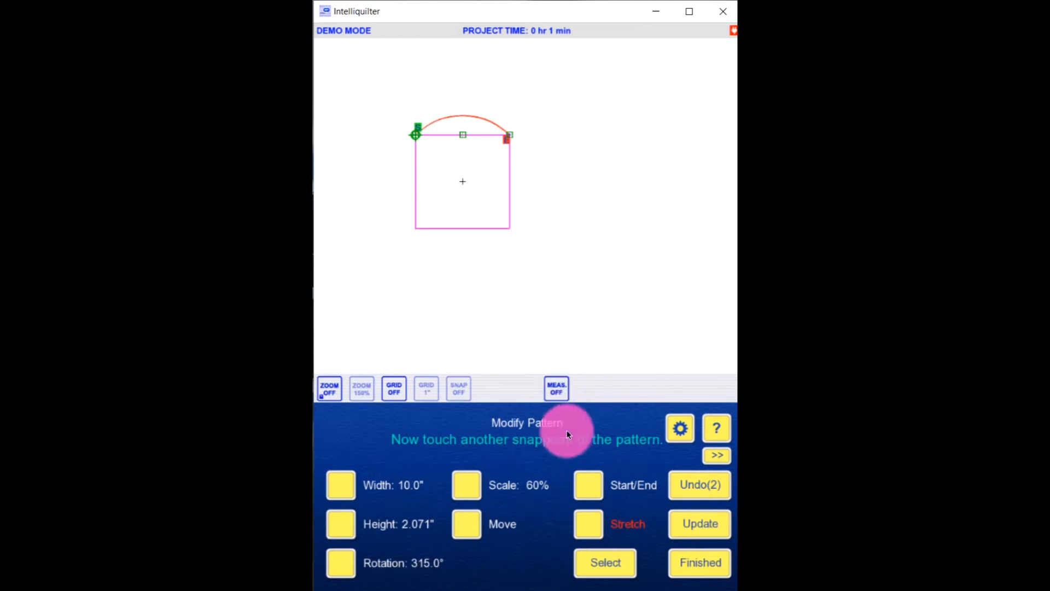
click(684, 567)
click(512, 519)
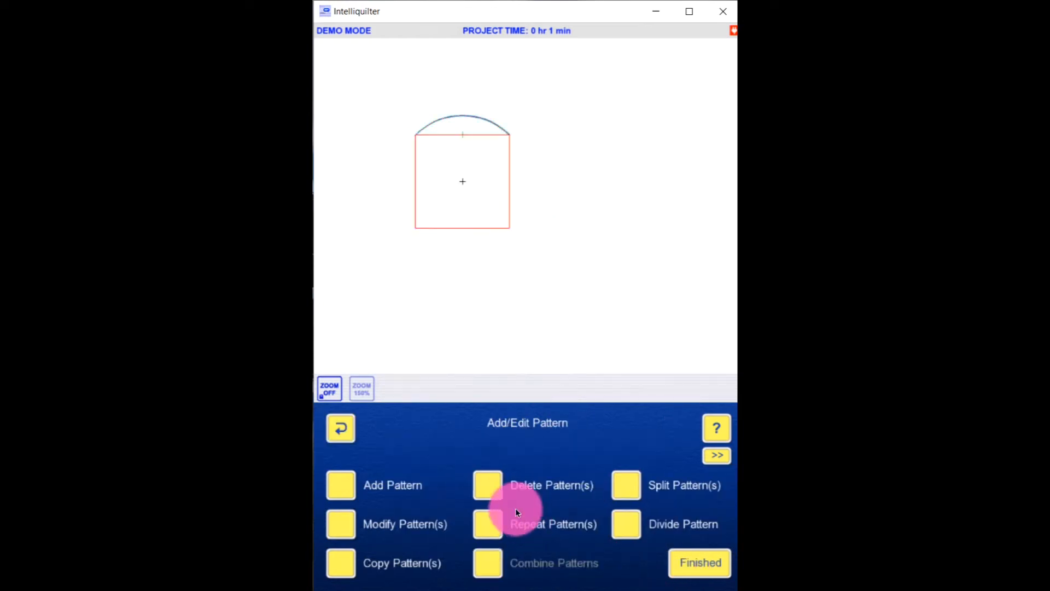
Place a copy of the top arc, flipped in both X and Y, along the block's bottom edge
click(338, 558)
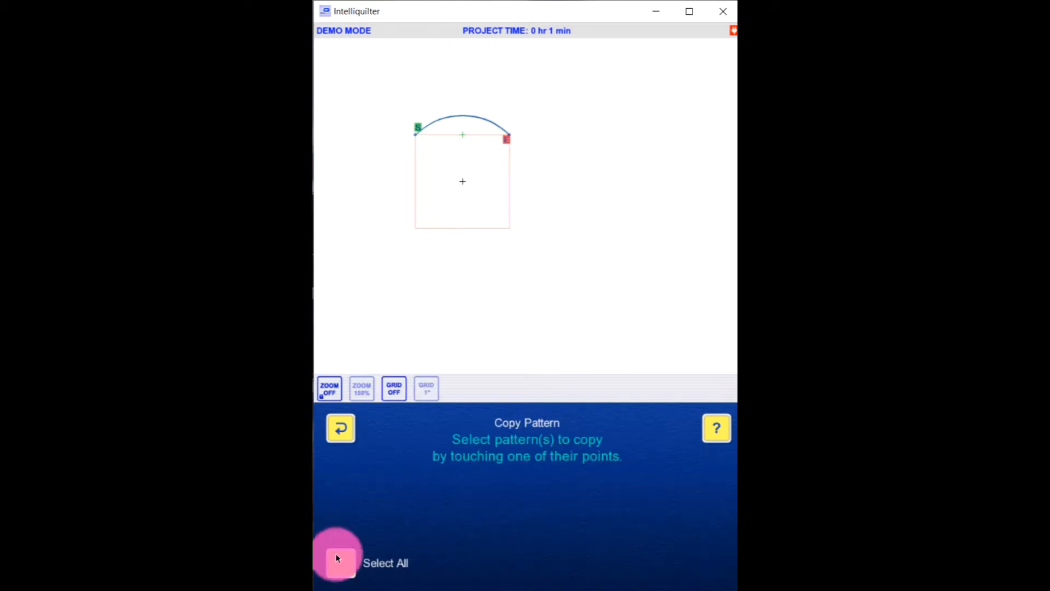
click(445, 120)
click(700, 564)
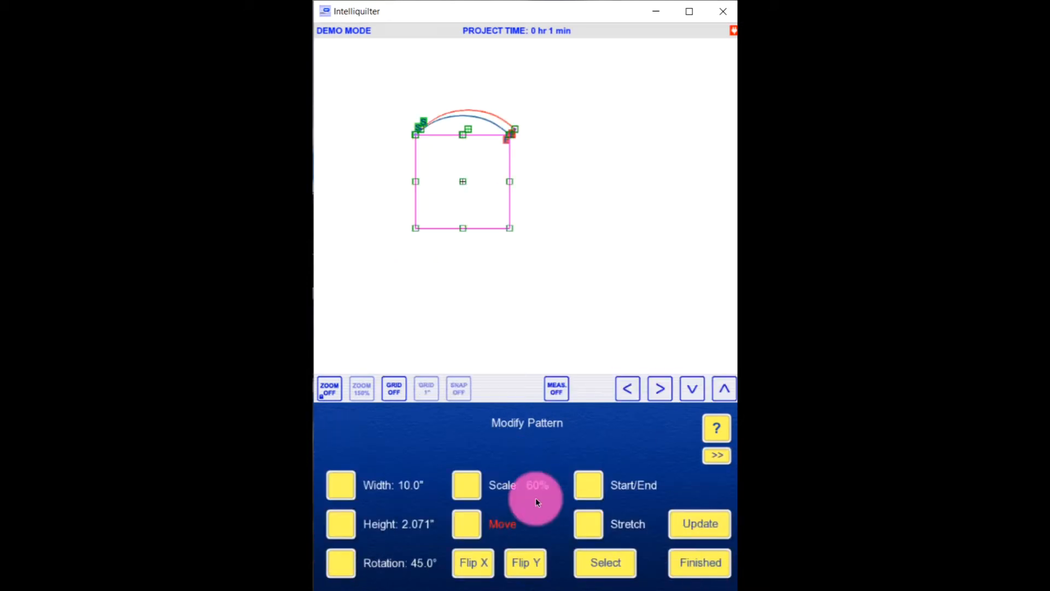
click(527, 561)
click(474, 568)
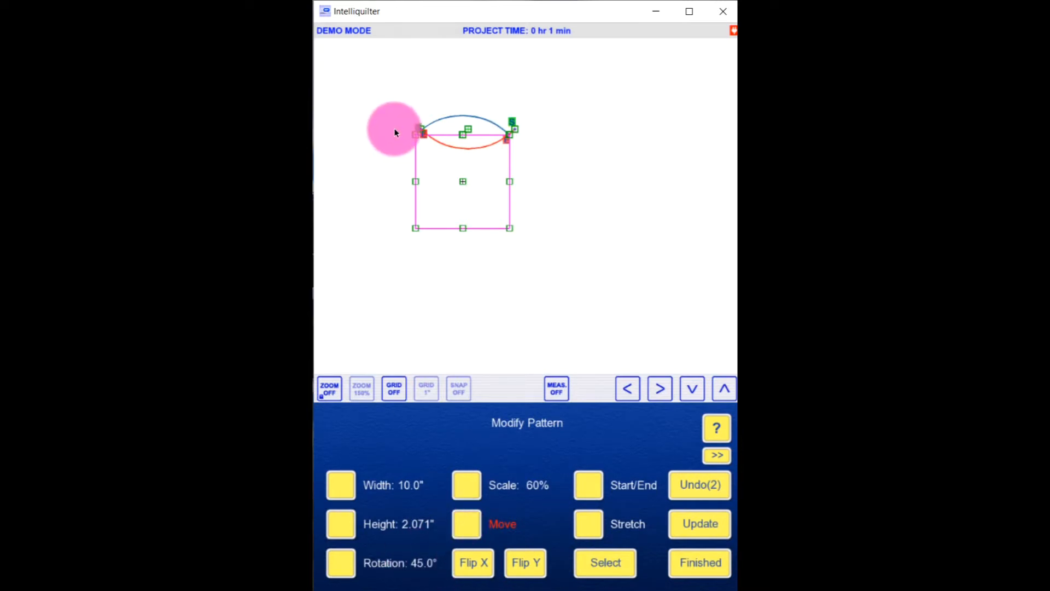
drag(422, 129, 415, 232)
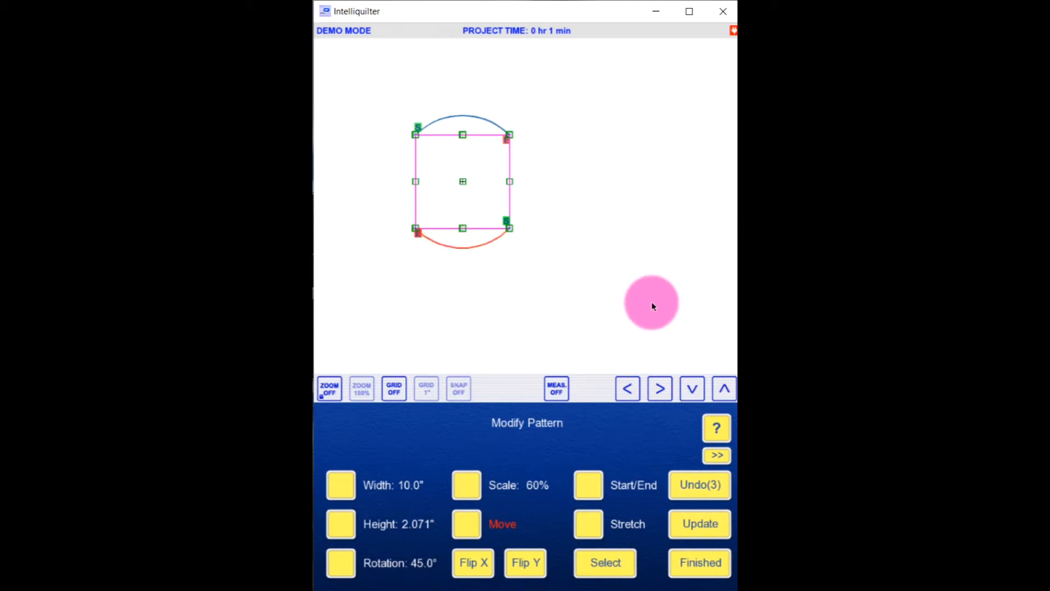
click(703, 563)
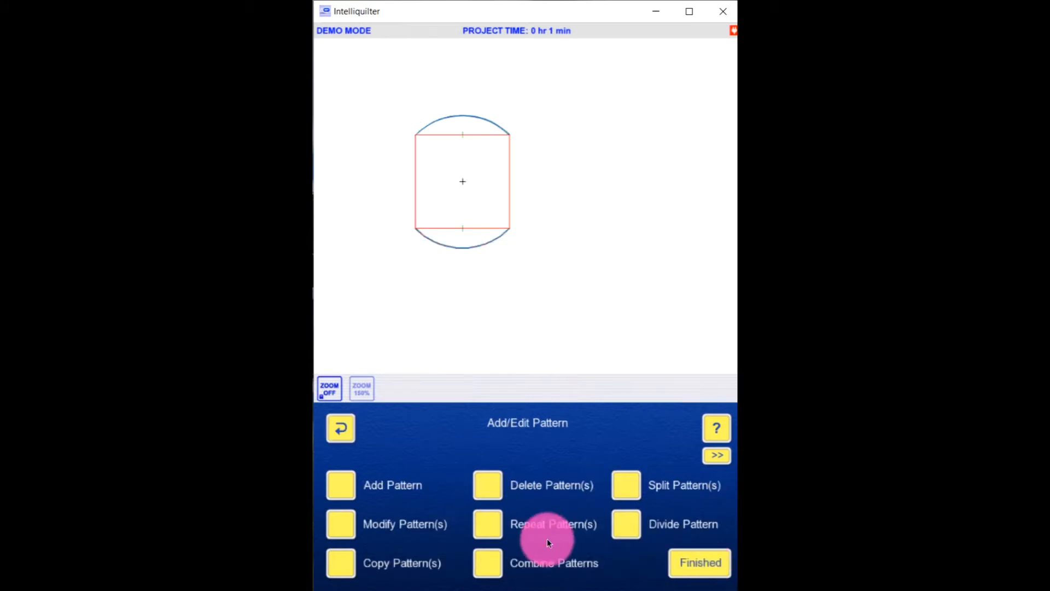
Copy the arc along the block's top edge and rotate the copy 90° counterclockwise
click(341, 563)
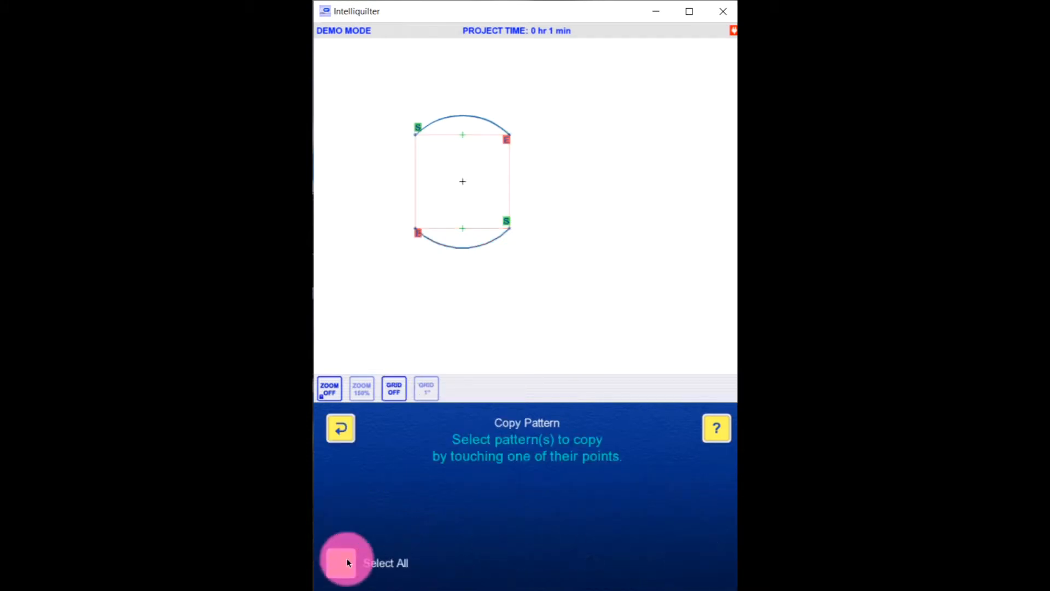
click(474, 122)
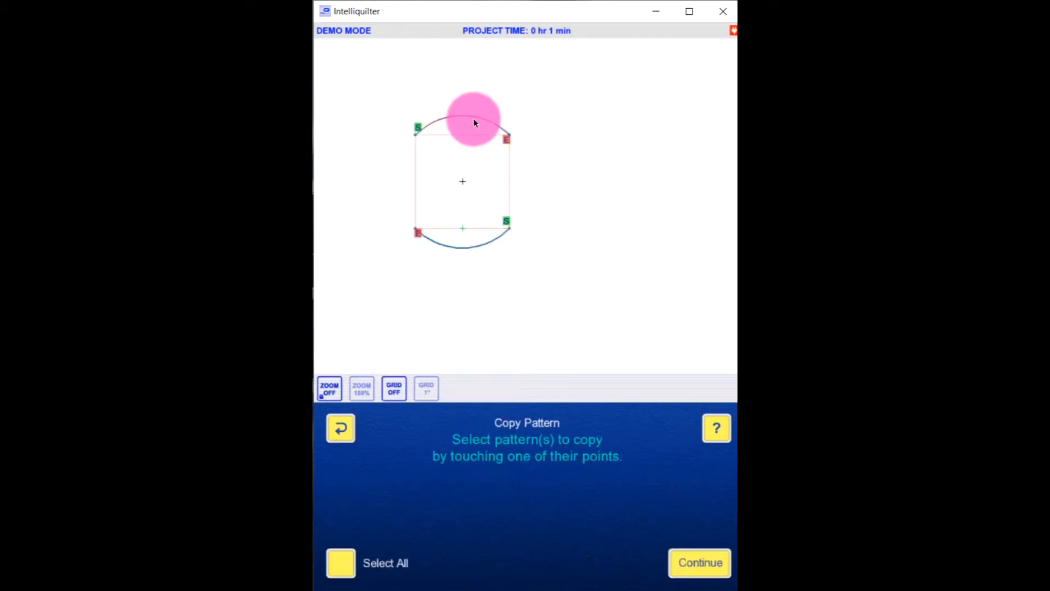
click(688, 558)
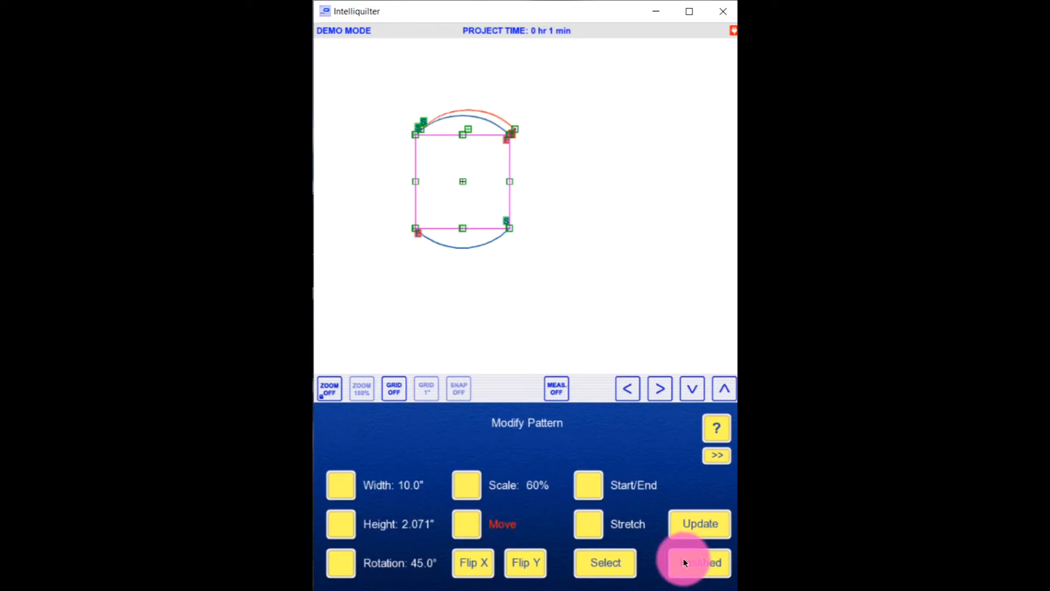
click(340, 563)
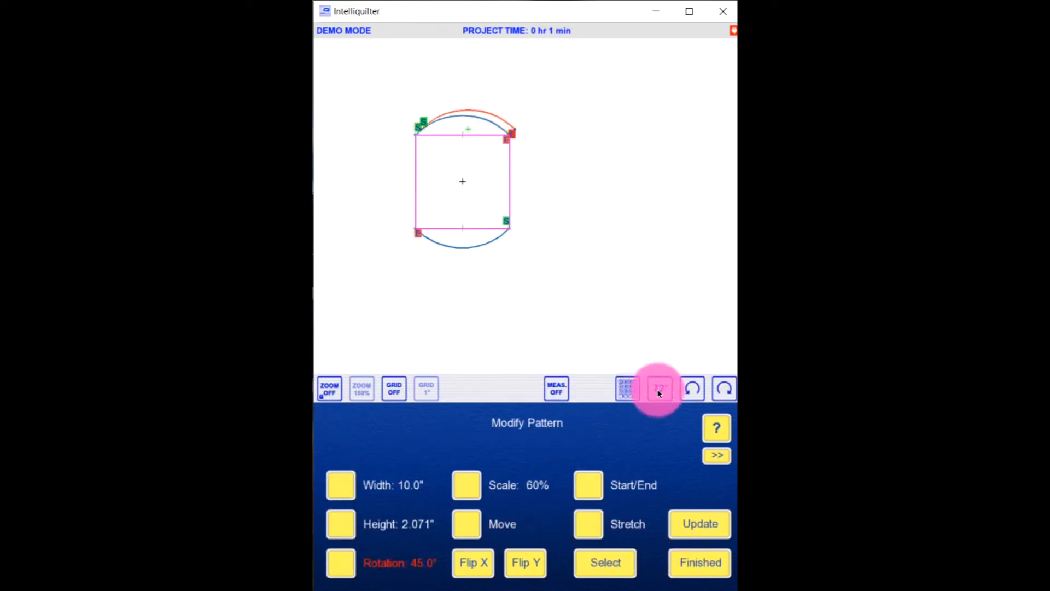
click(690, 386)
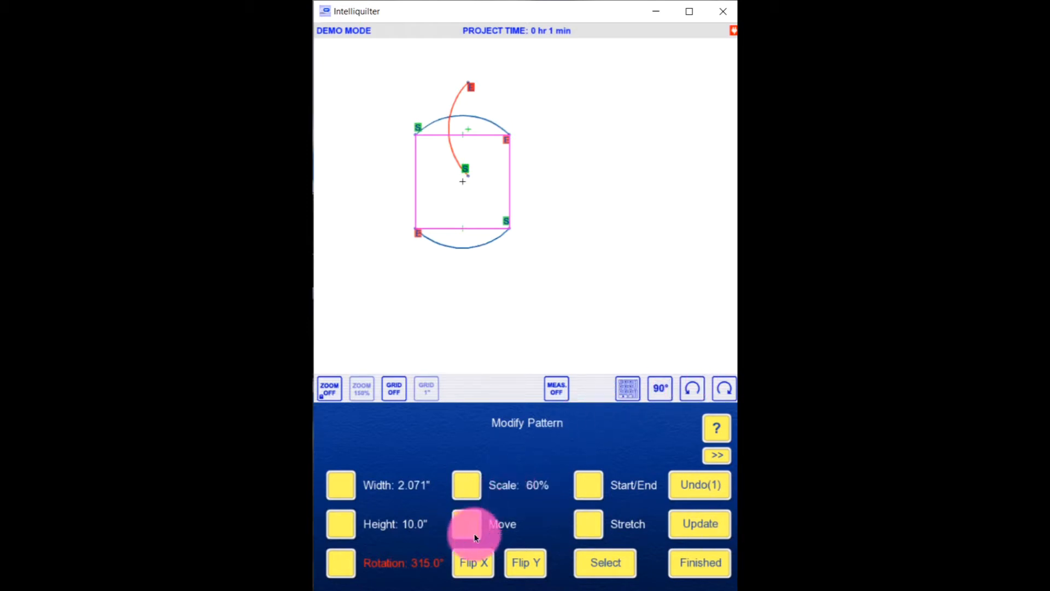
Swap the rotated arc's start and end points and snap it along the block's right edge, curving inward
click(589, 487)
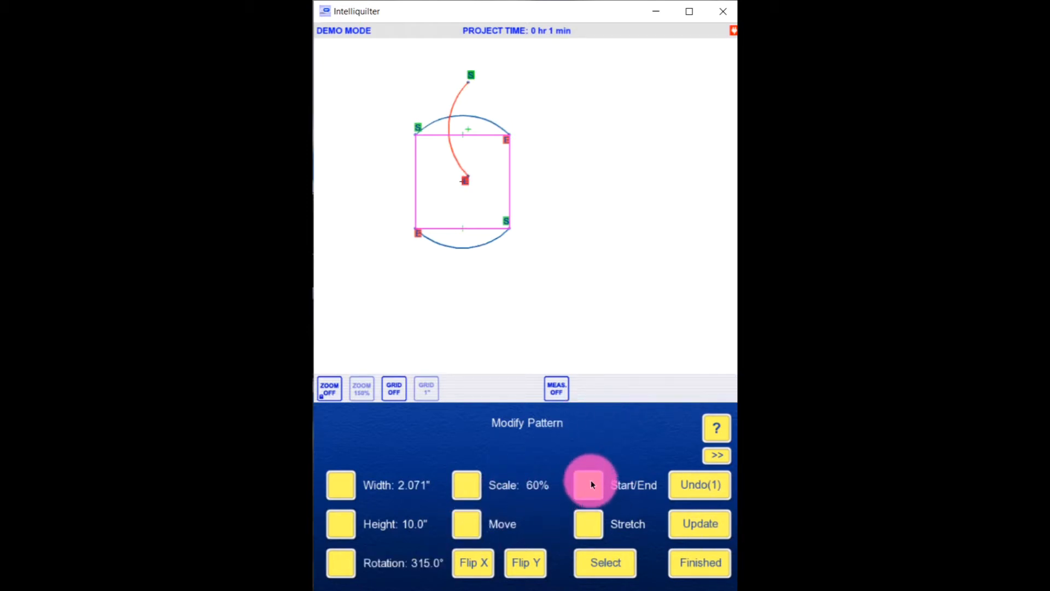
click(462, 526)
drag(473, 79, 516, 134)
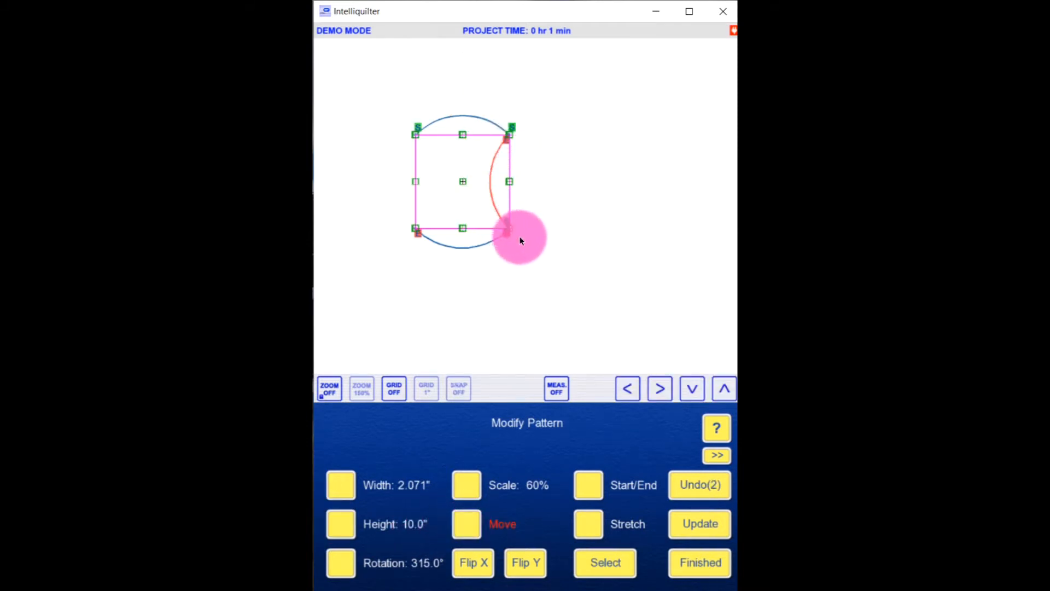
click(679, 563)
click(549, 563)
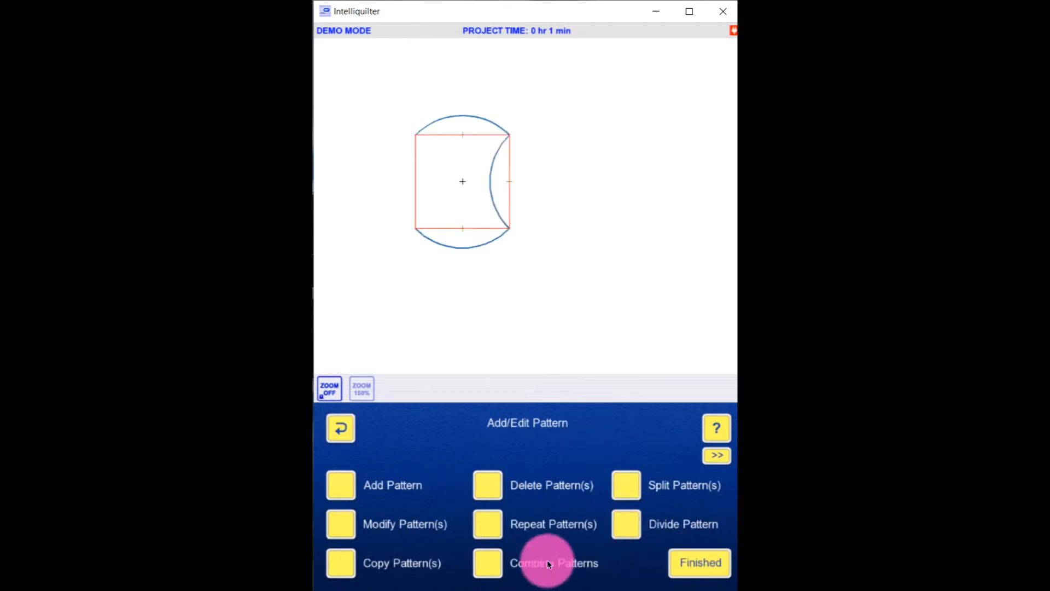
Place a copy of the right arc, flipped in both X and Y, along the block's left edge, curving inward
click(344, 562)
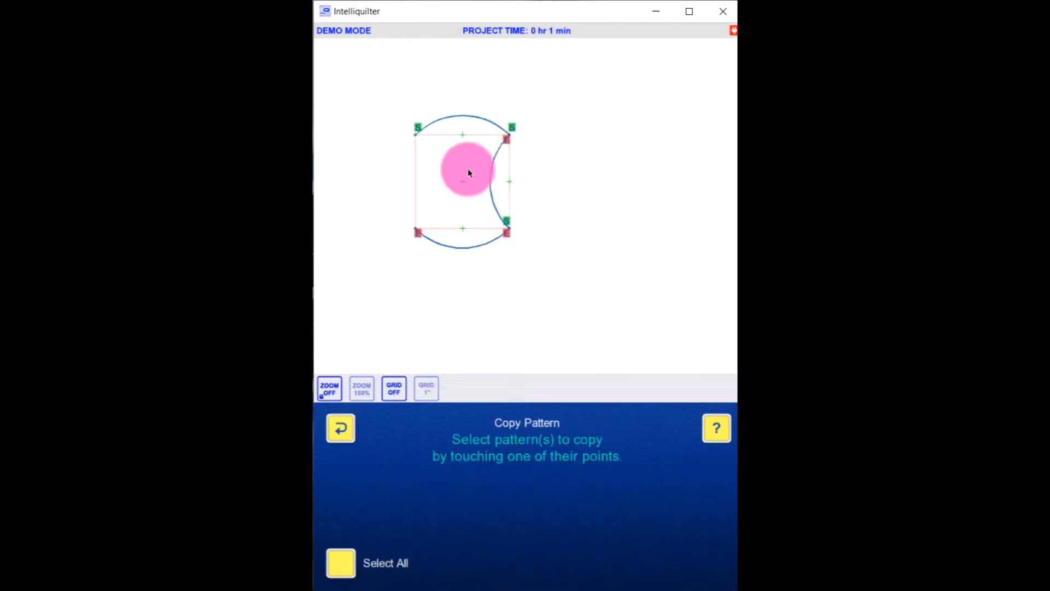
click(490, 193)
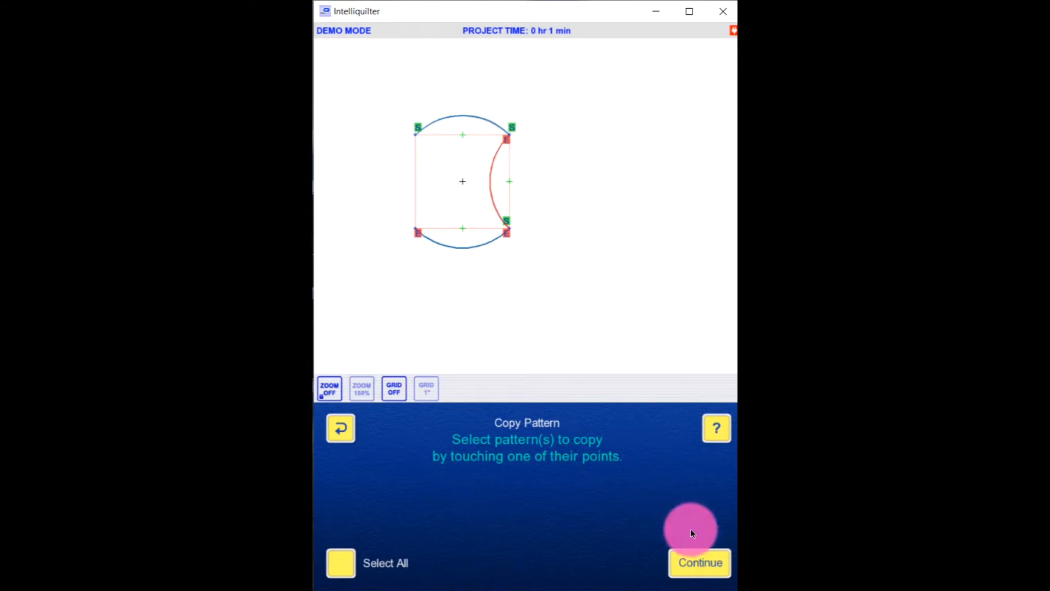
click(706, 563)
click(472, 565)
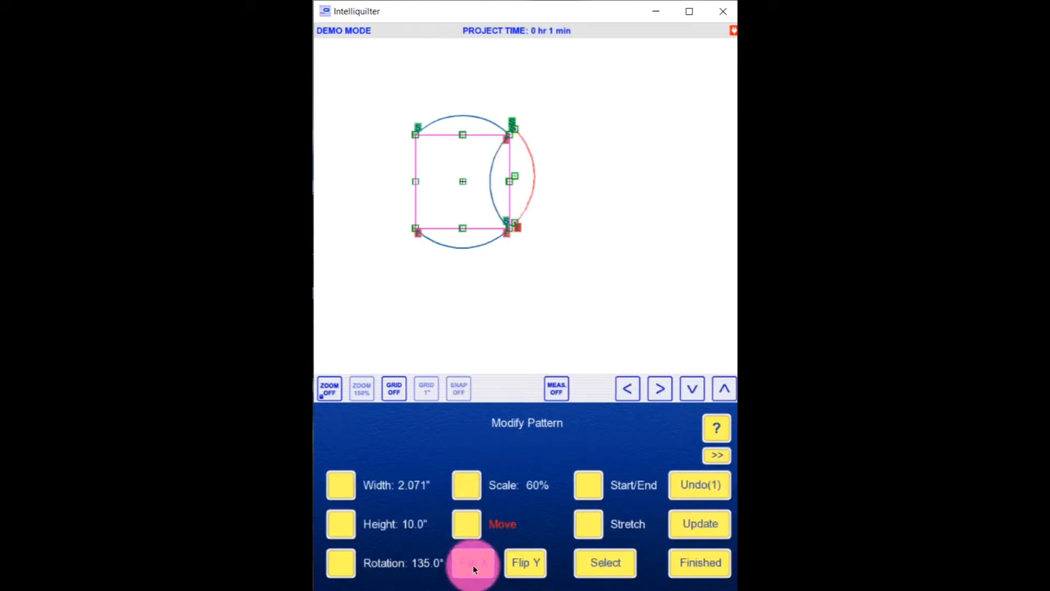
click(526, 566)
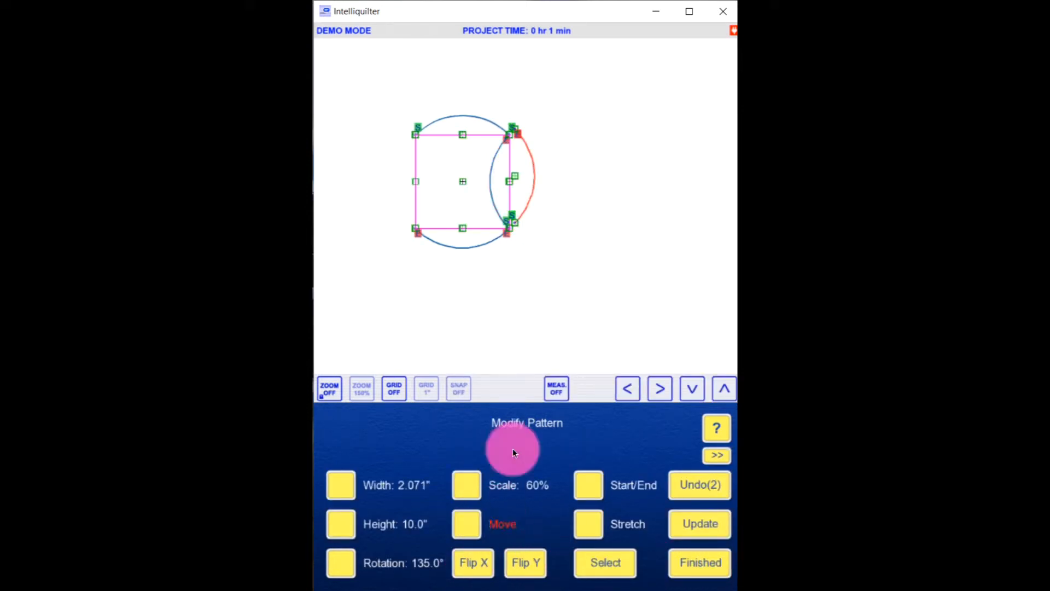
drag(517, 127, 417, 133)
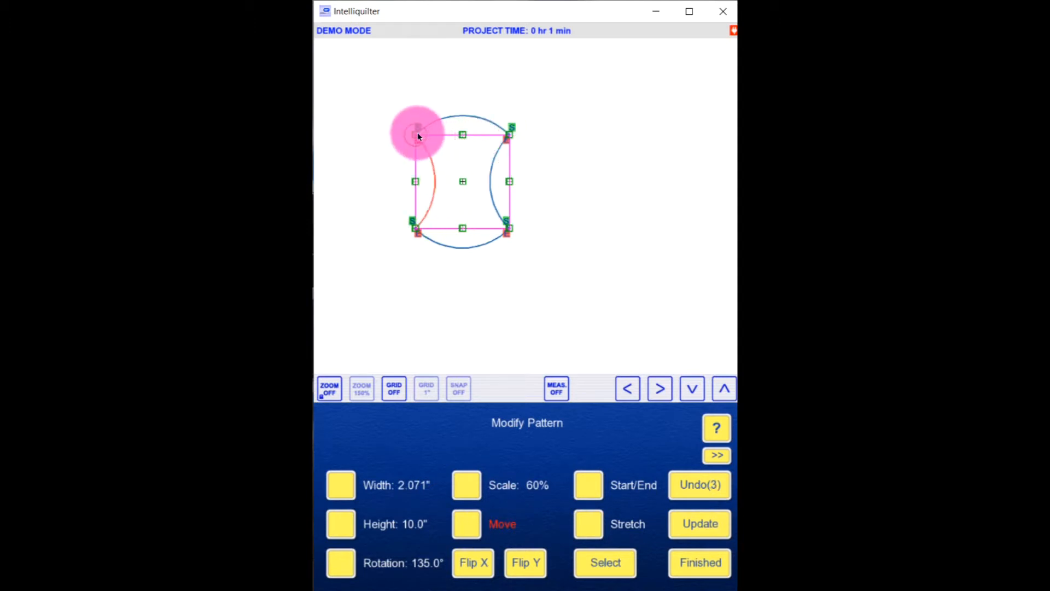
click(700, 567)
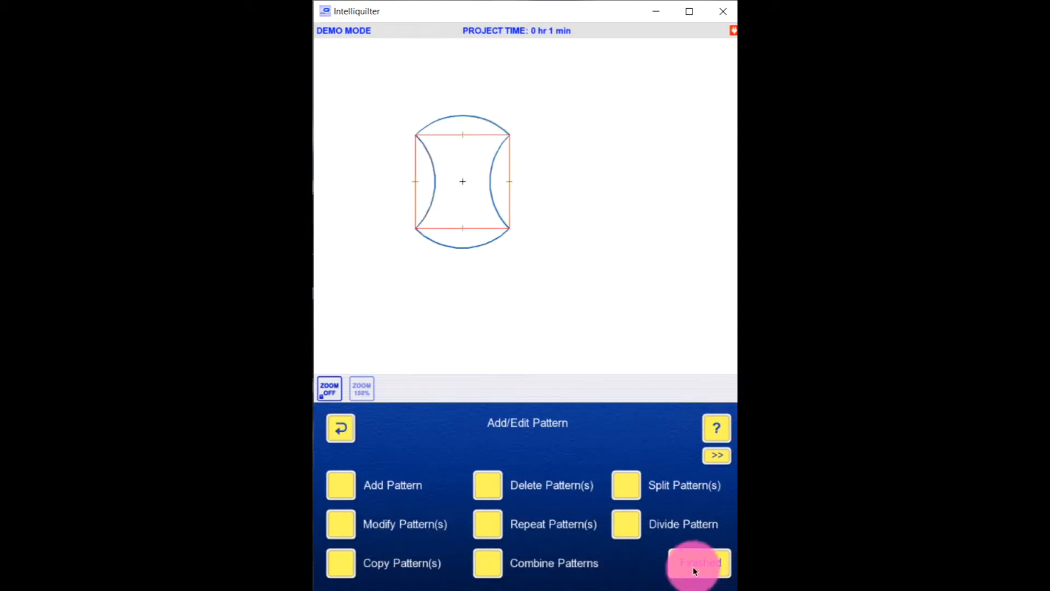
Combine the four arcs into one continuous pattern in the order top, right, bottom, left
click(487, 563)
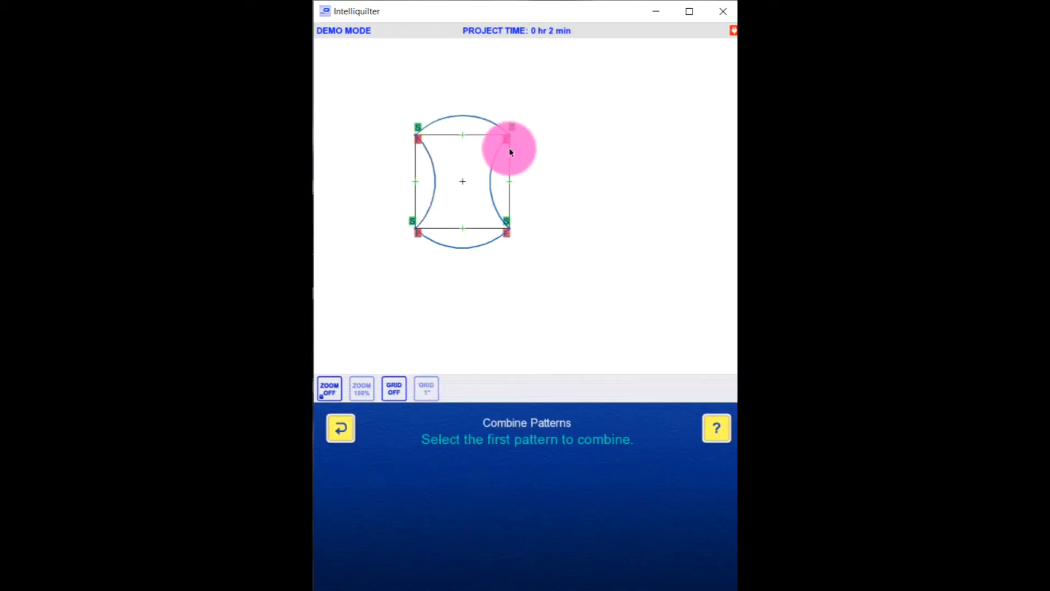
click(469, 114)
click(700, 568)
click(491, 169)
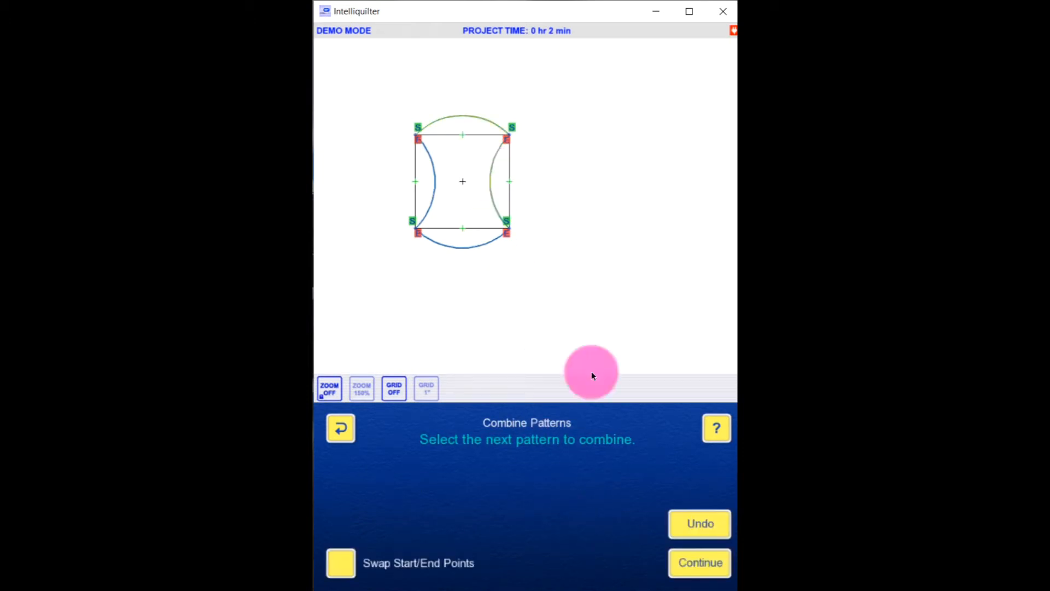
click(687, 570)
click(477, 266)
click(681, 566)
click(436, 225)
click(438, 198)
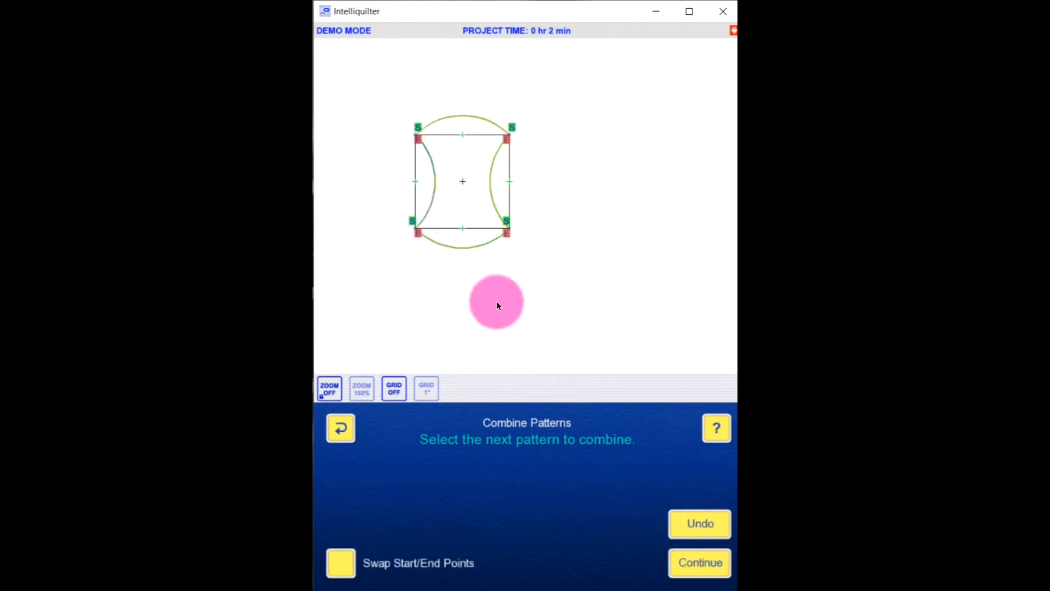
click(702, 568)
click(698, 574)
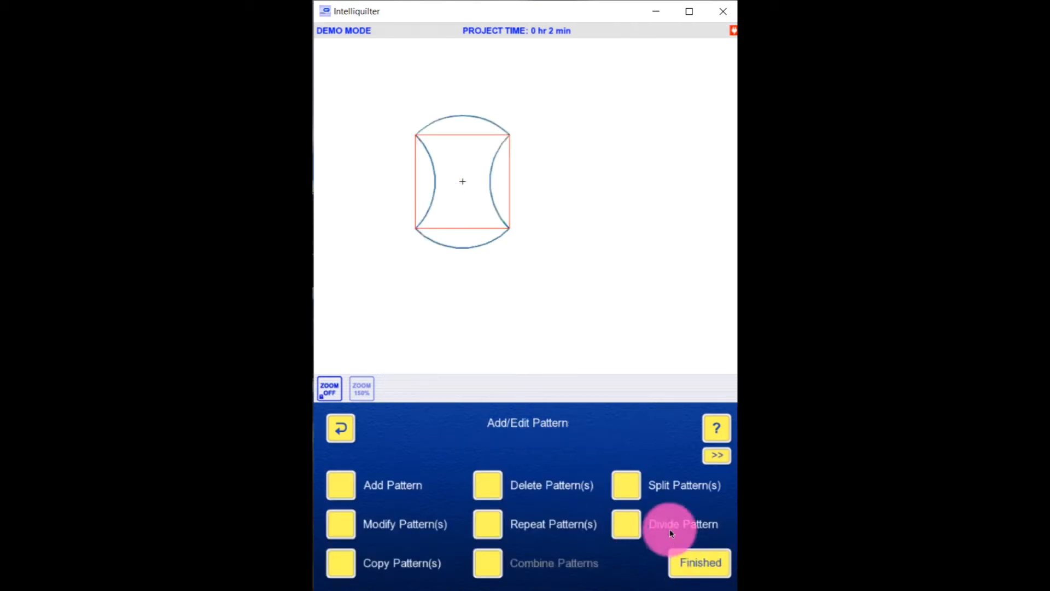
Move the combined arc pattern out of the square block into the empty area to its right
click(341, 526)
click(432, 242)
click(477, 118)
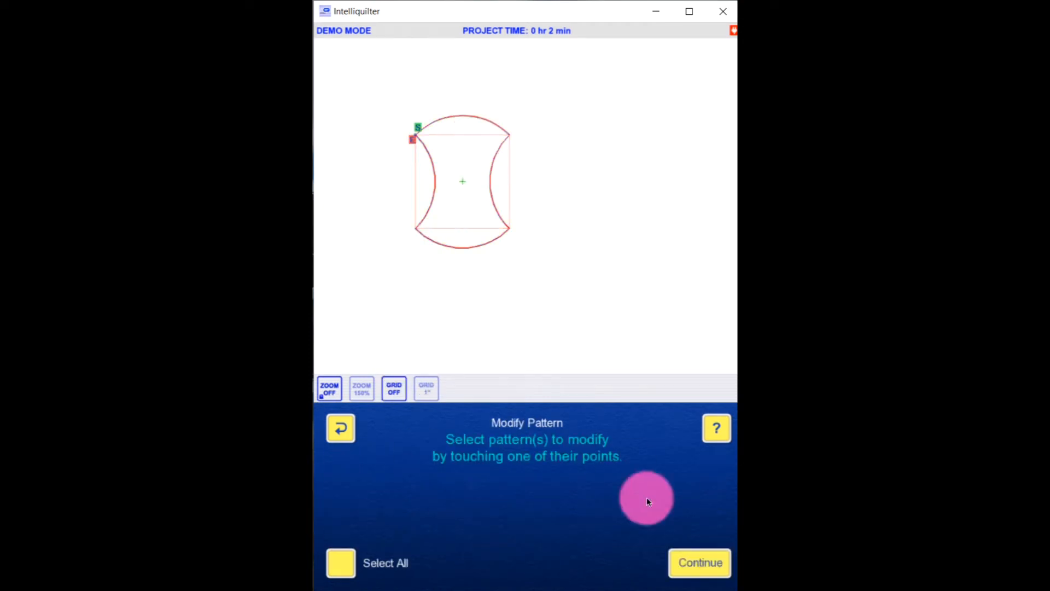
click(700, 568)
drag(449, 166, 584, 182)
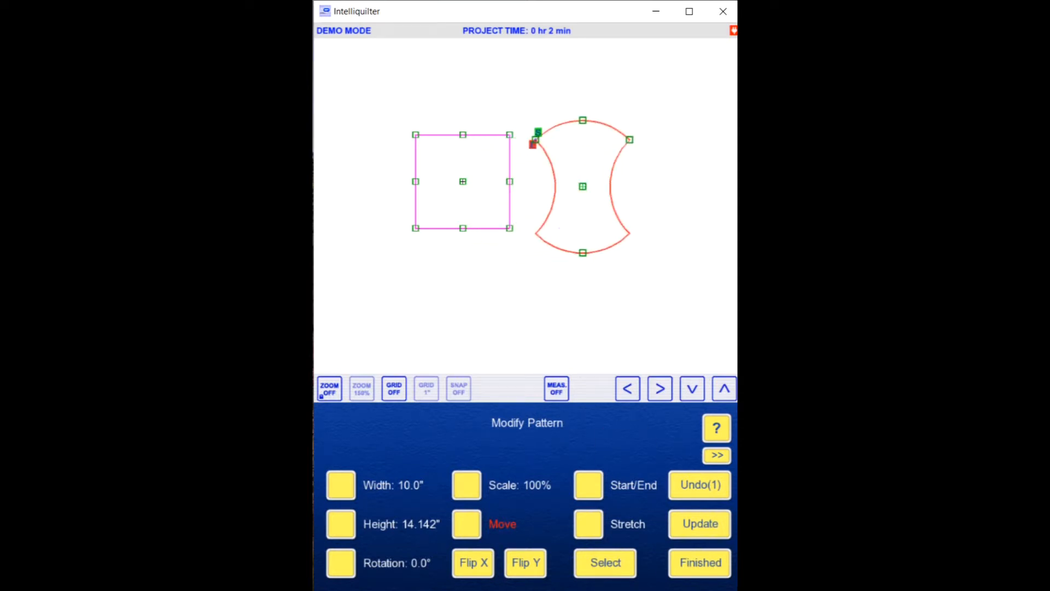
click(674, 562)
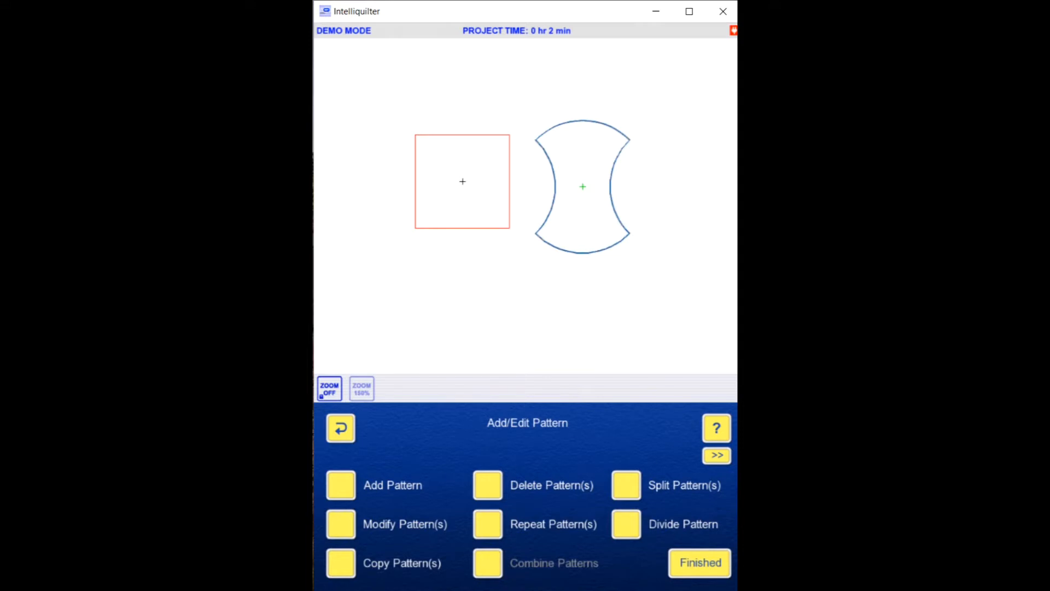
Convert the combined arc pattern into a block
click(687, 564)
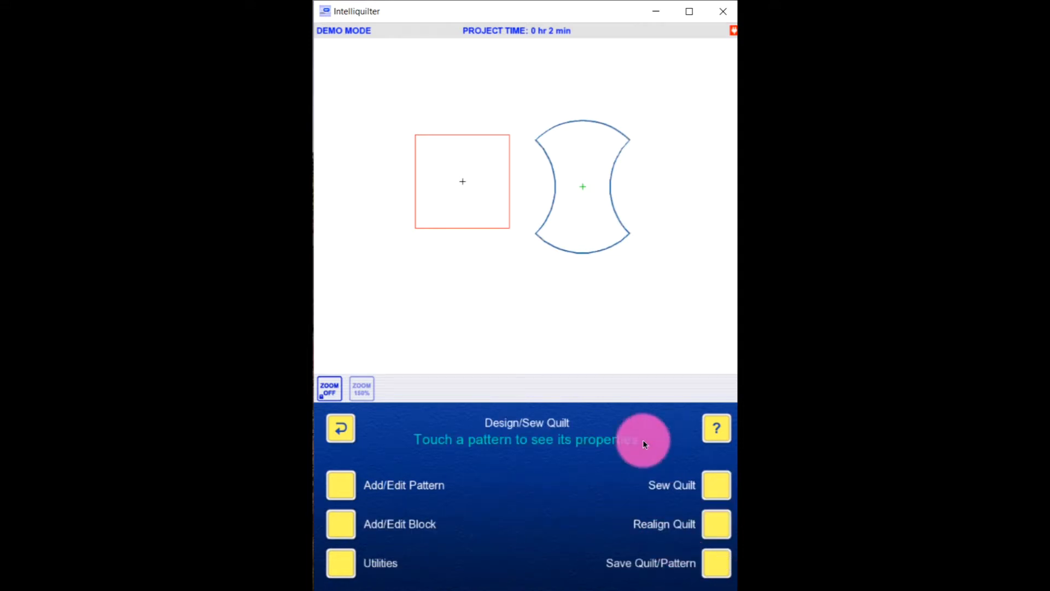
click(341, 524)
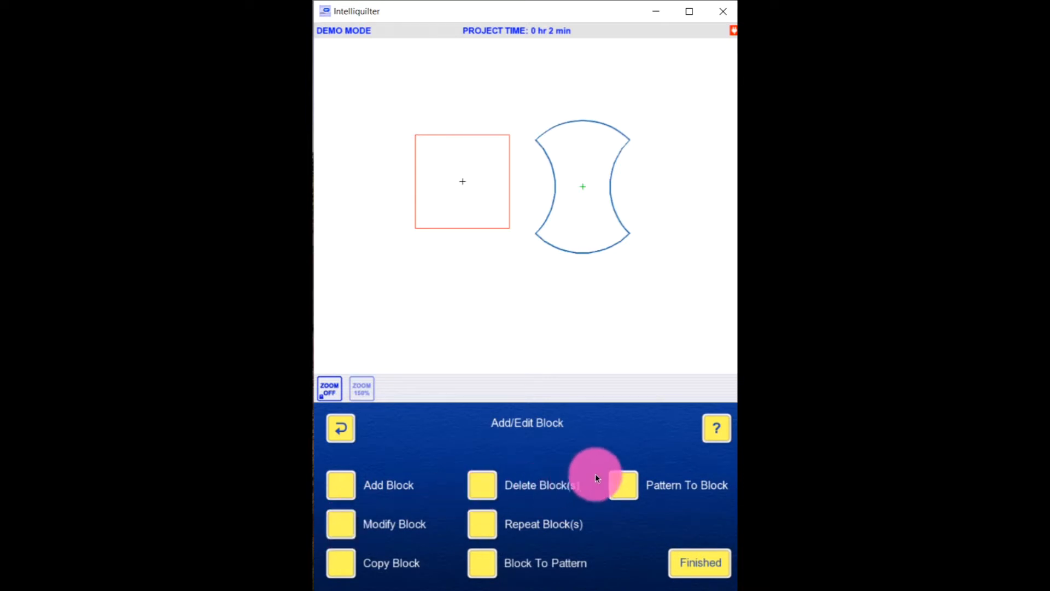
click(625, 485)
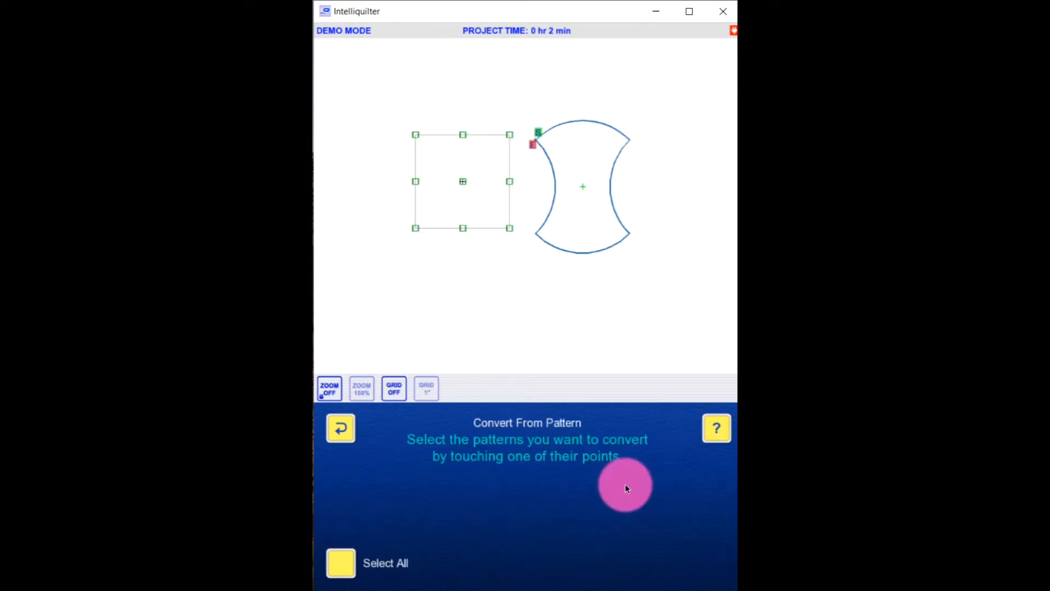
click(621, 221)
click(712, 563)
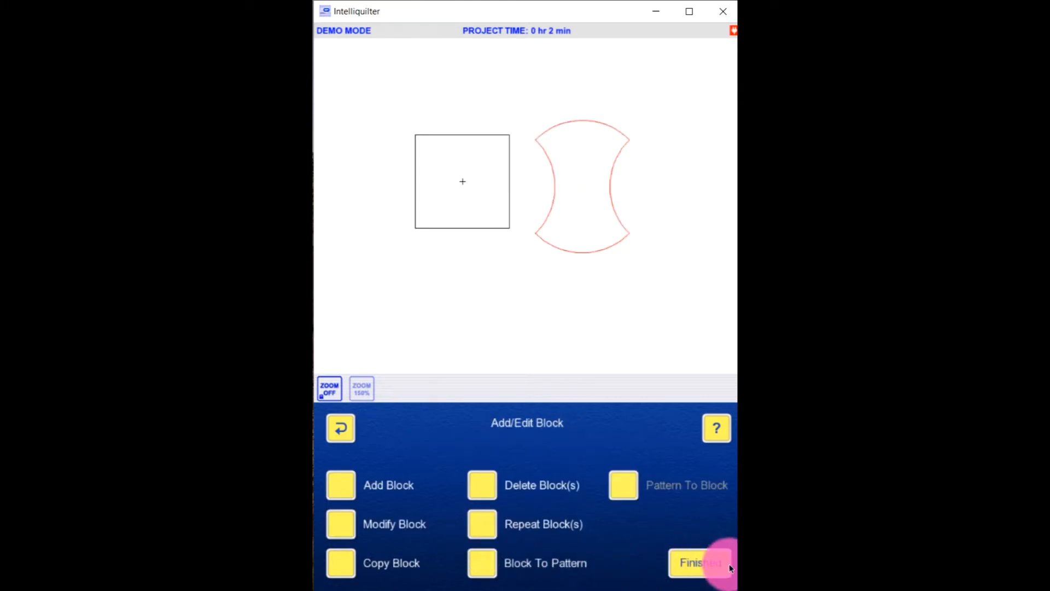
click(707, 565)
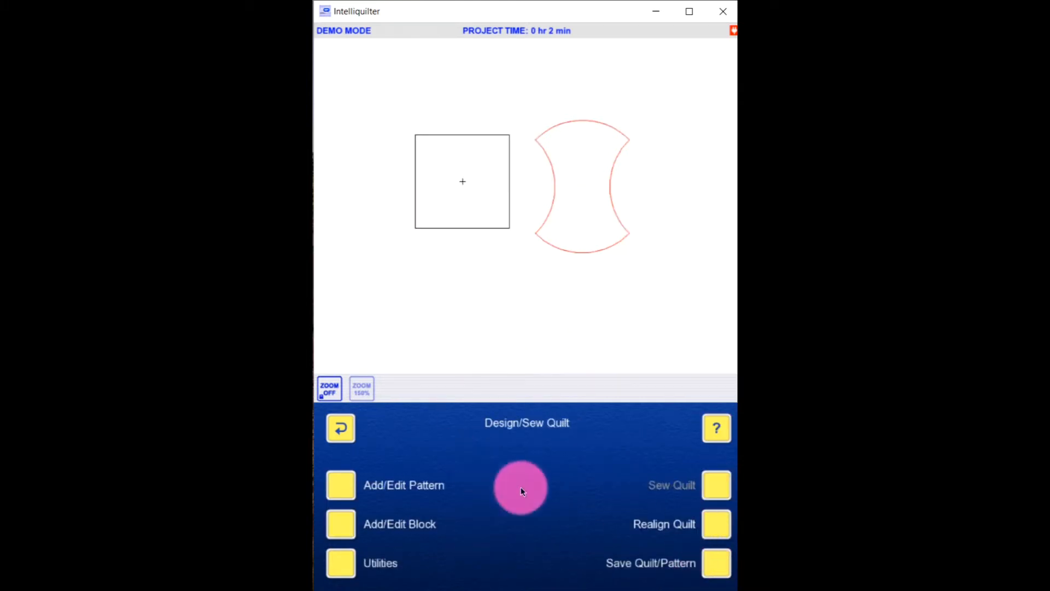
Save the curved block from the quilt as "Apple Core" in the BLOCK PLAY catalog
click(729, 557)
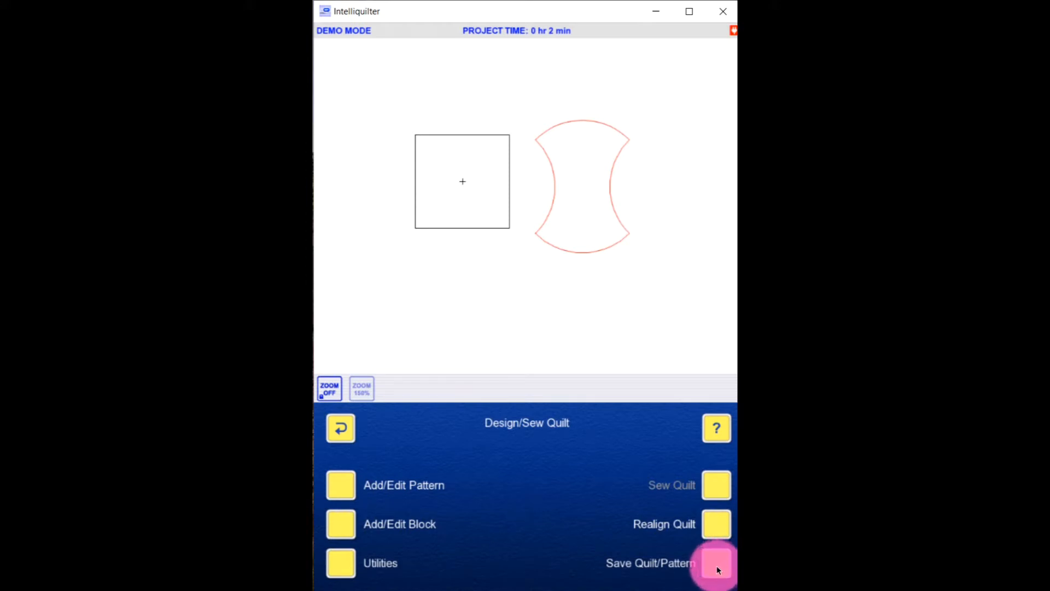
click(709, 563)
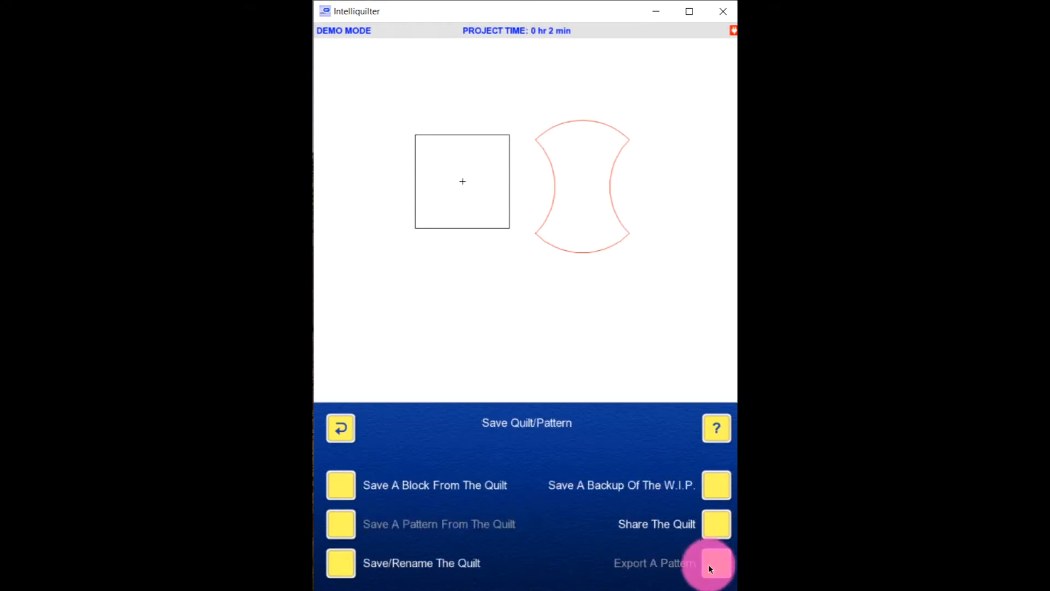
click(343, 485)
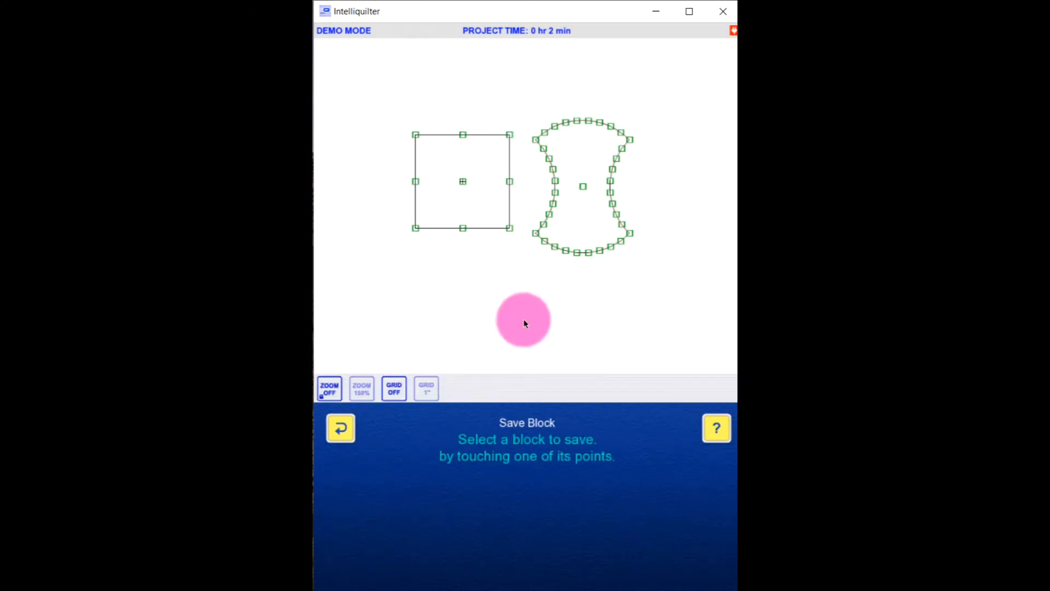
click(586, 251)
click(703, 572)
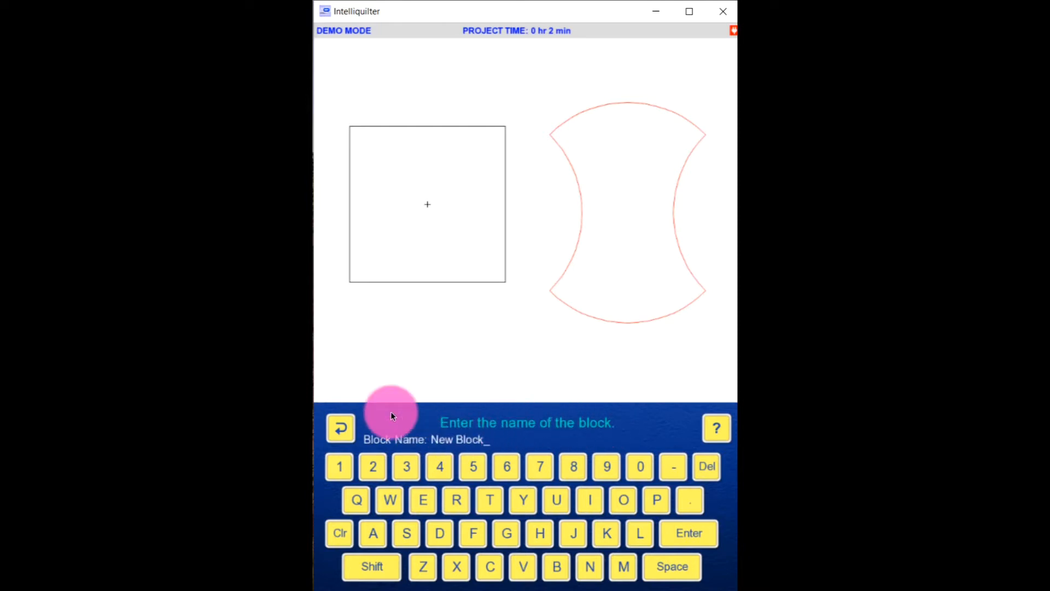
click(338, 534)
text(Apple Core)
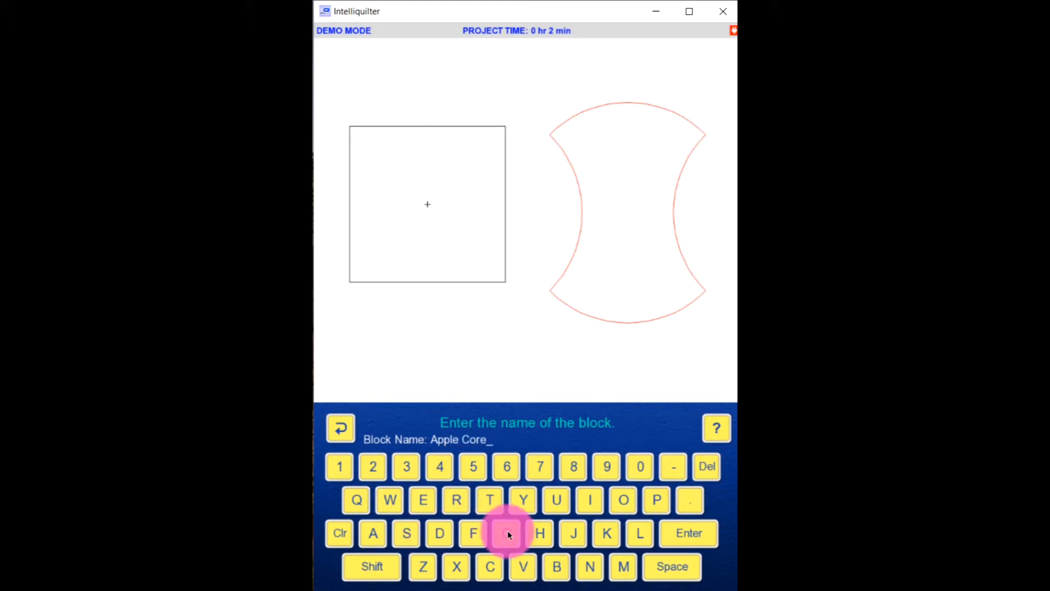
click(693, 533)
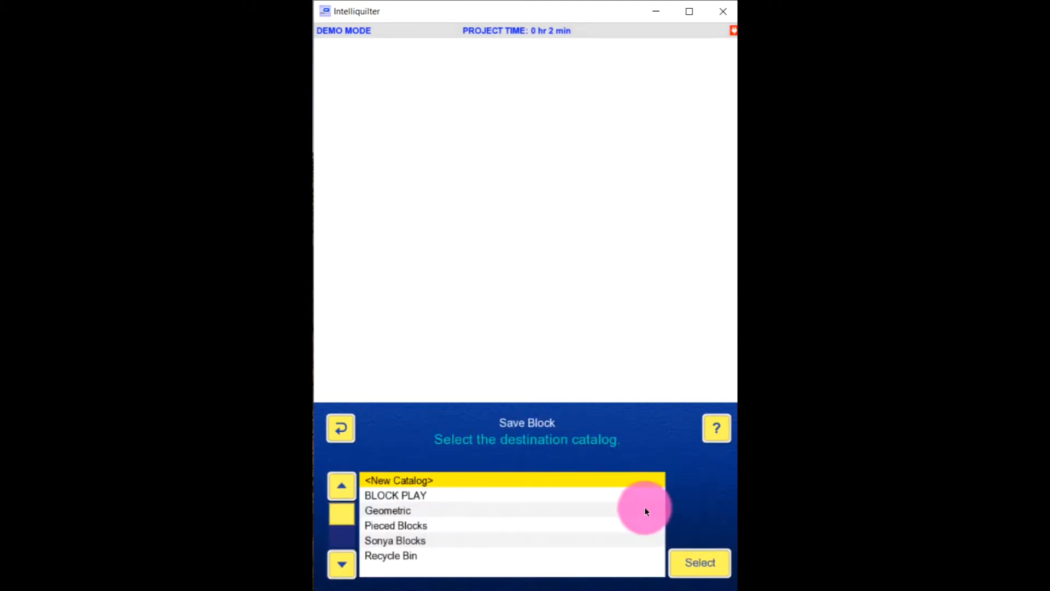
click(411, 494)
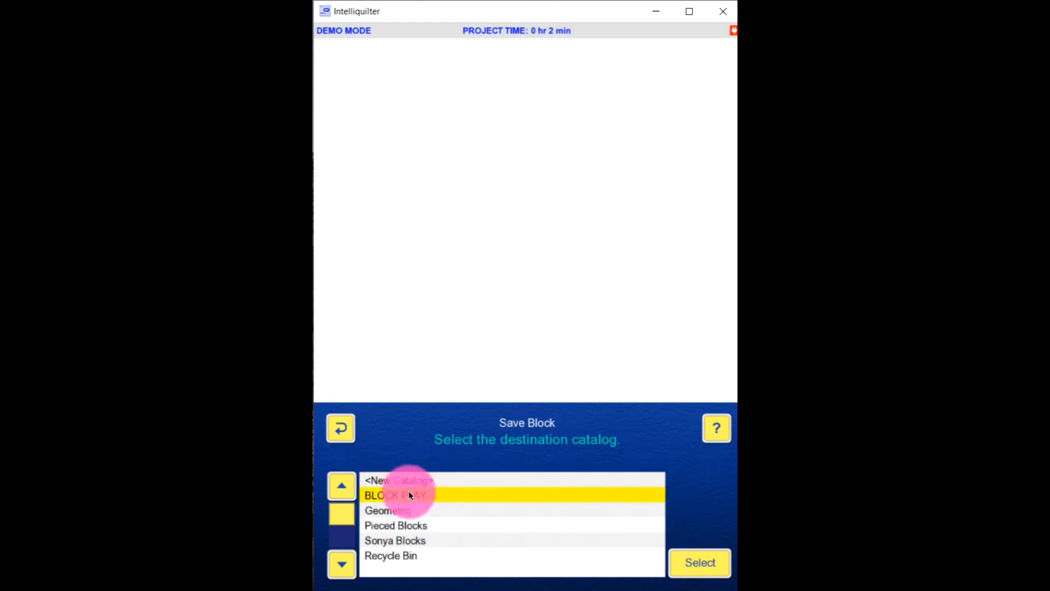
click(699, 563)
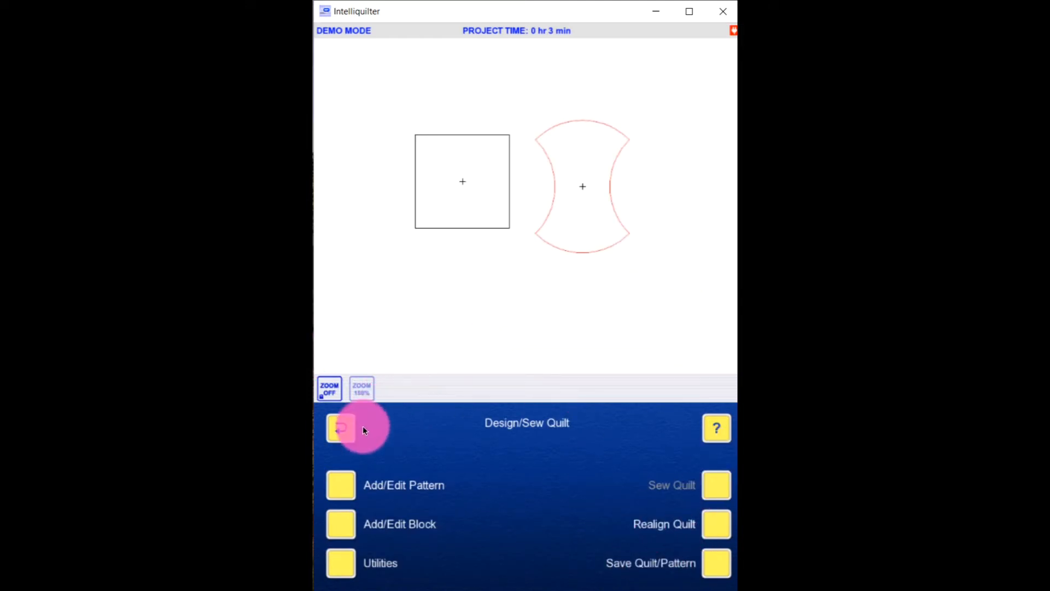
Delete the curved apple core block and the square block from the quilt
click(338, 523)
click(483, 485)
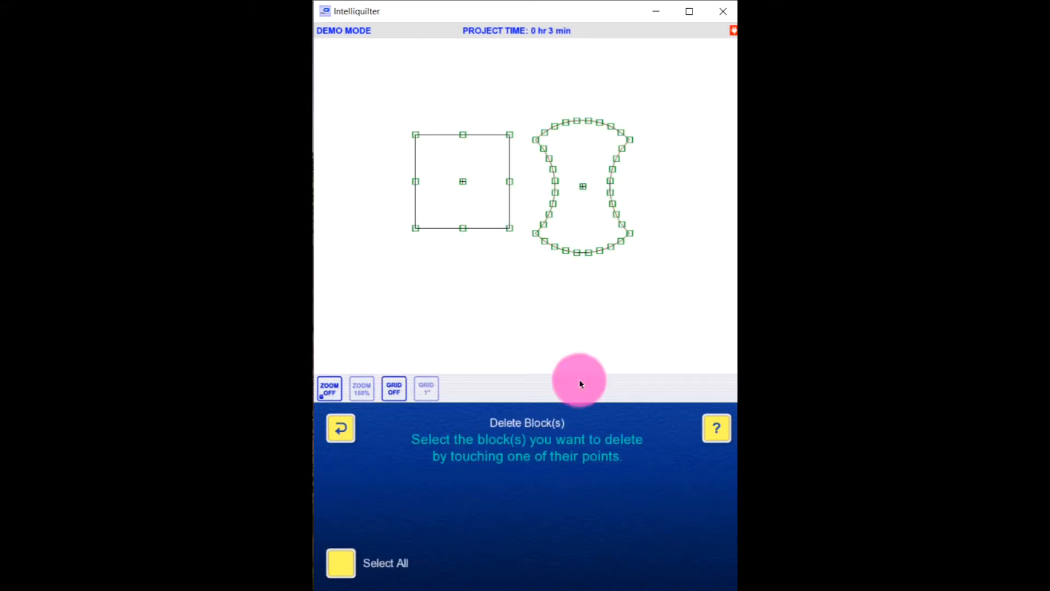
click(699, 569)
click(484, 512)
click(483, 485)
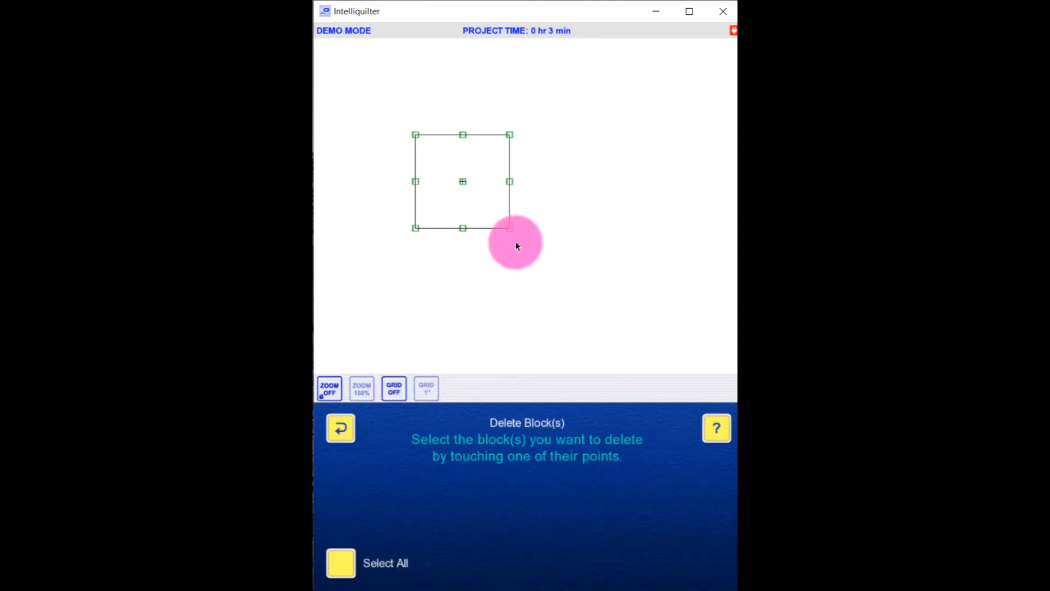
click(697, 562)
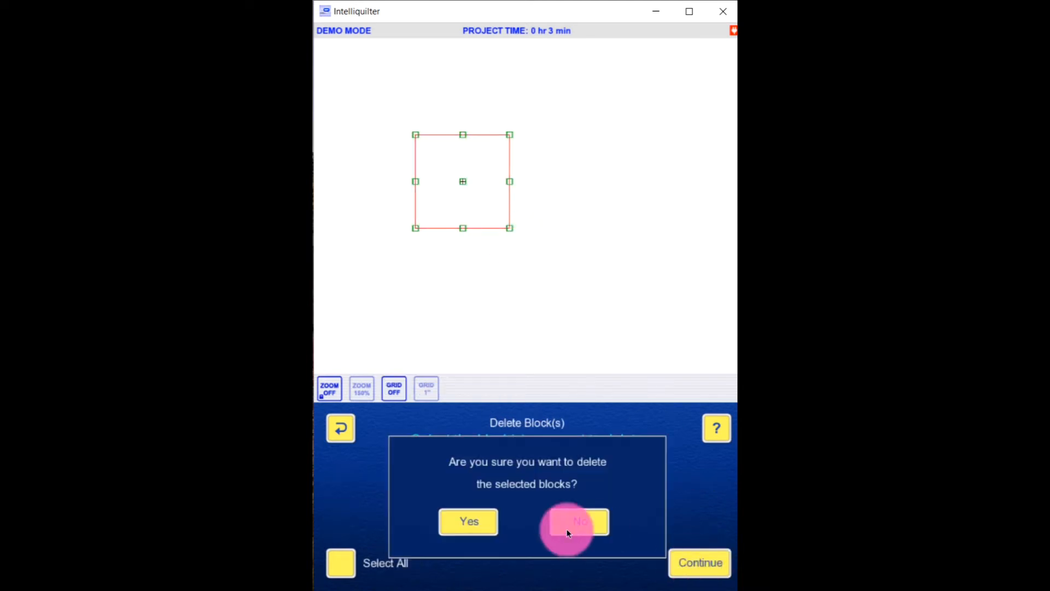
click(479, 516)
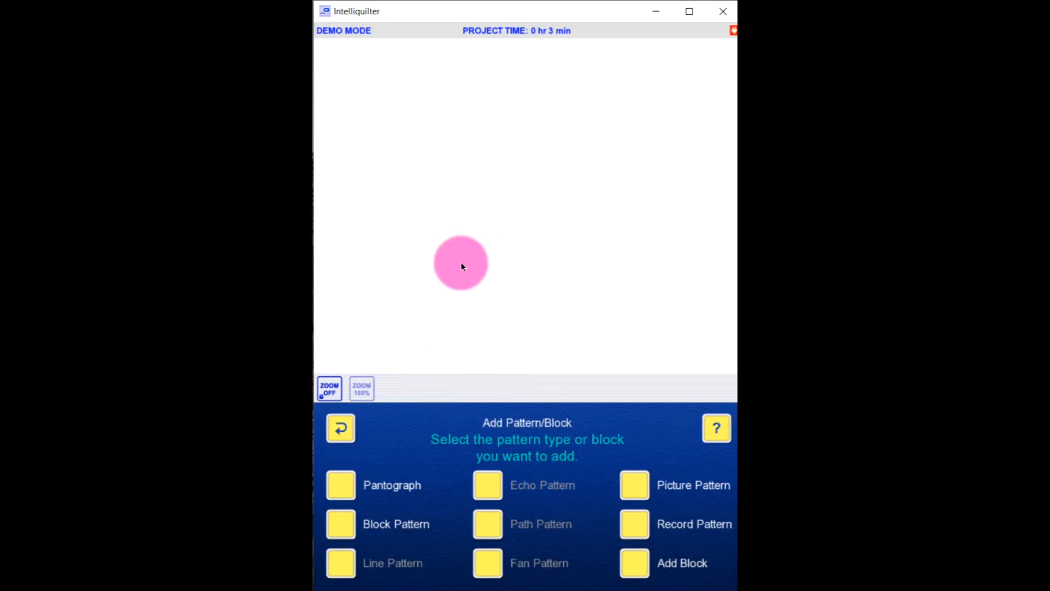
Add the Apple Core block from the BLOCK PLAY catalog to the empty quilt
click(345, 523)
click(717, 571)
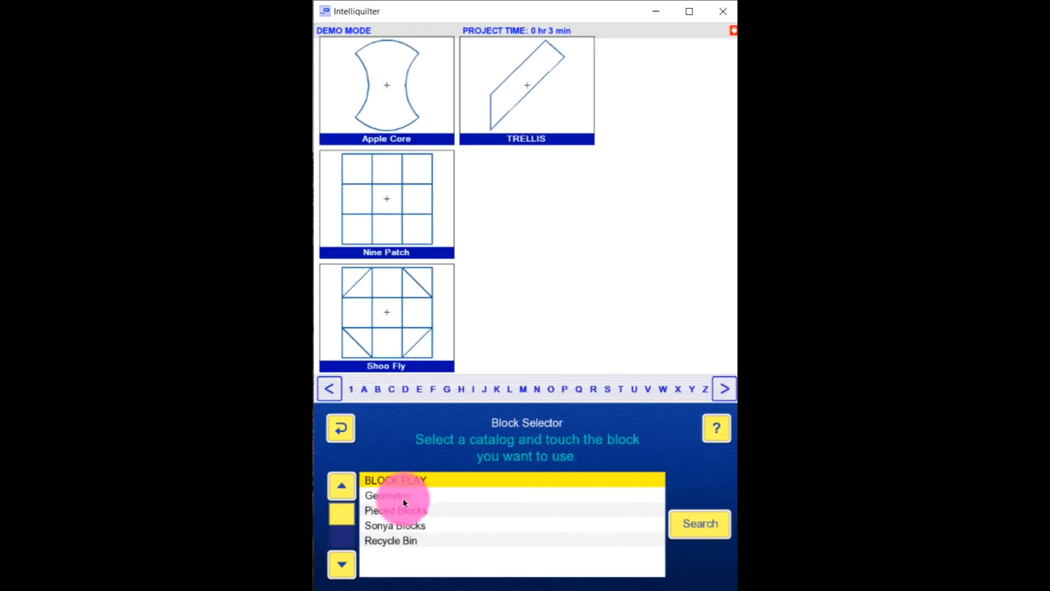
click(403, 497)
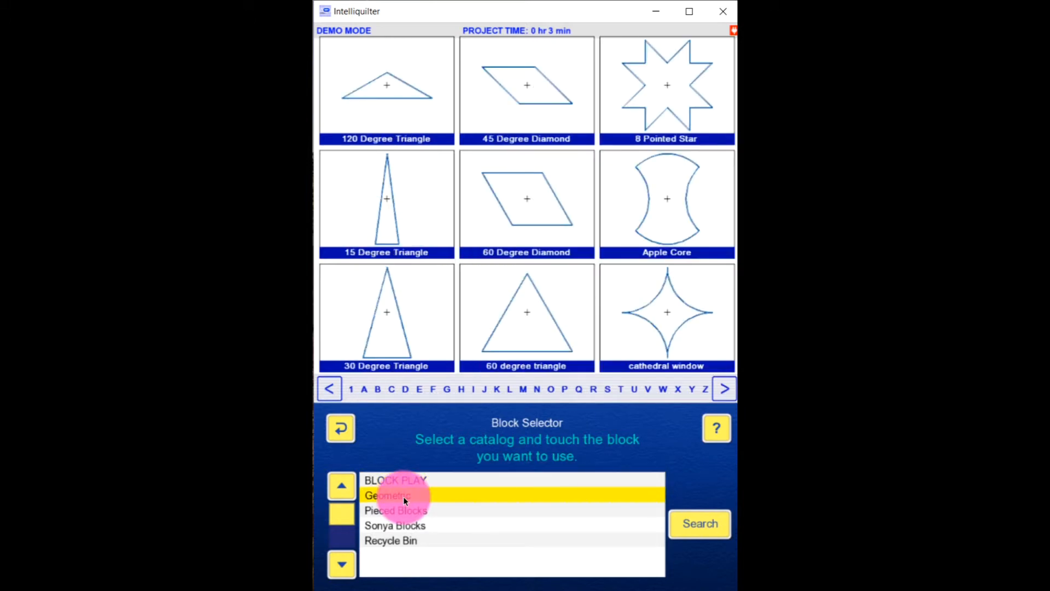
click(402, 480)
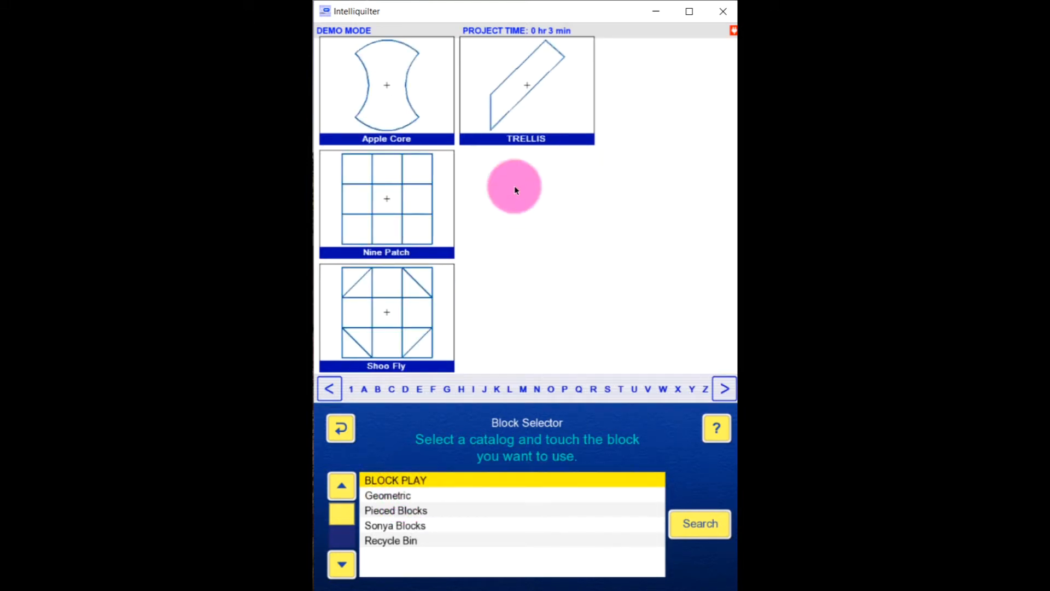
click(404, 97)
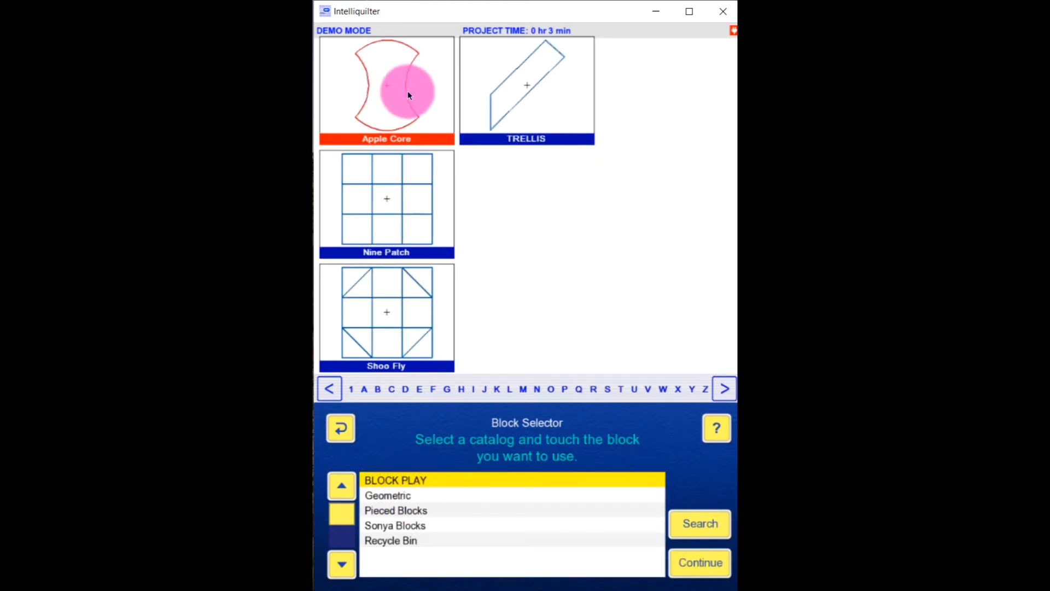
click(688, 569)
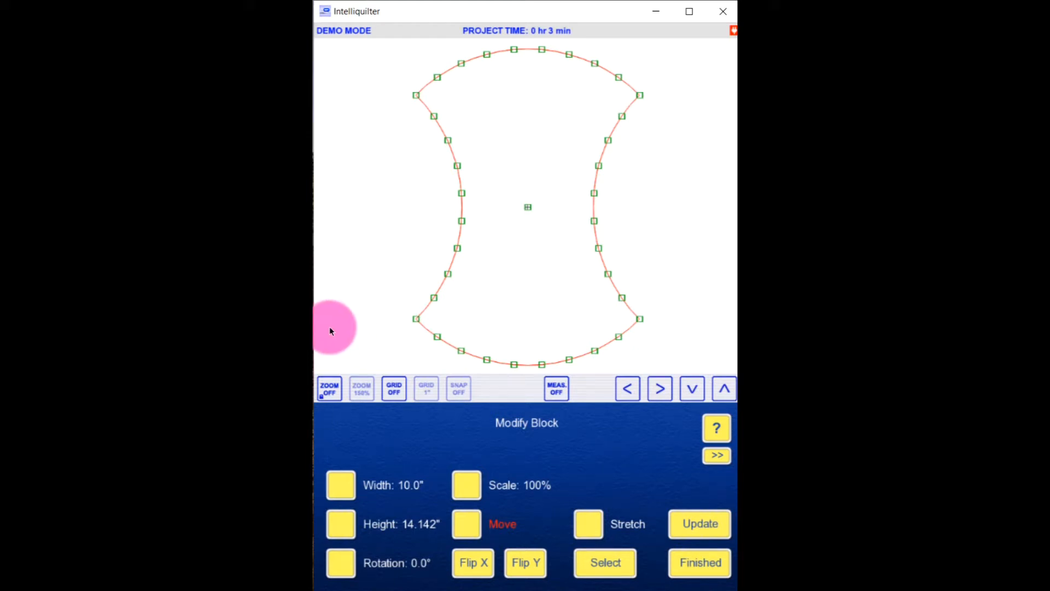
Scale the Apple Core block to 25% and finish modifying it
click(463, 486)
click(629, 386)
click(657, 322)
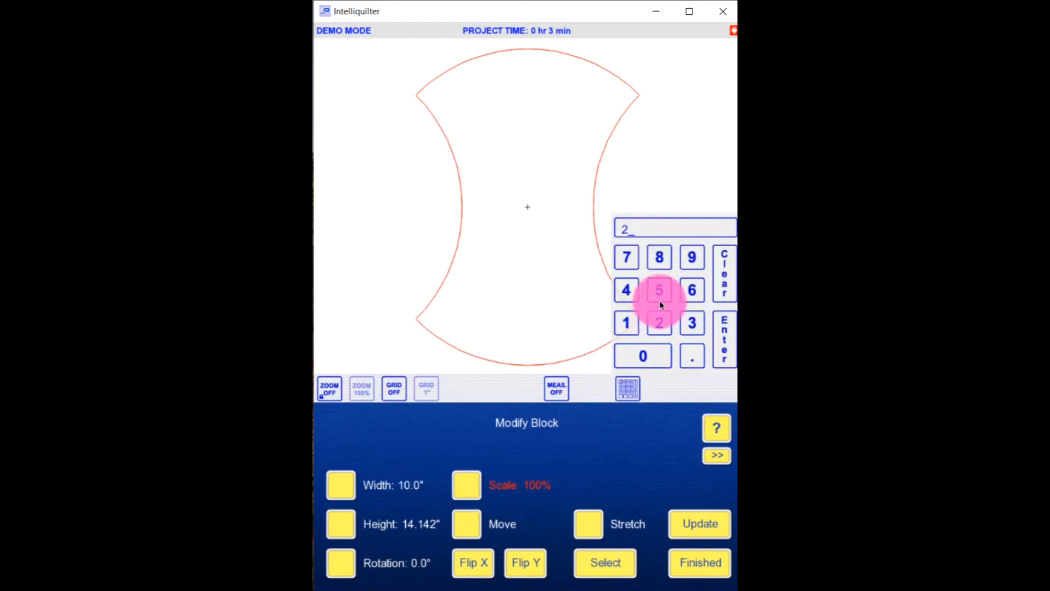
click(660, 295)
click(726, 343)
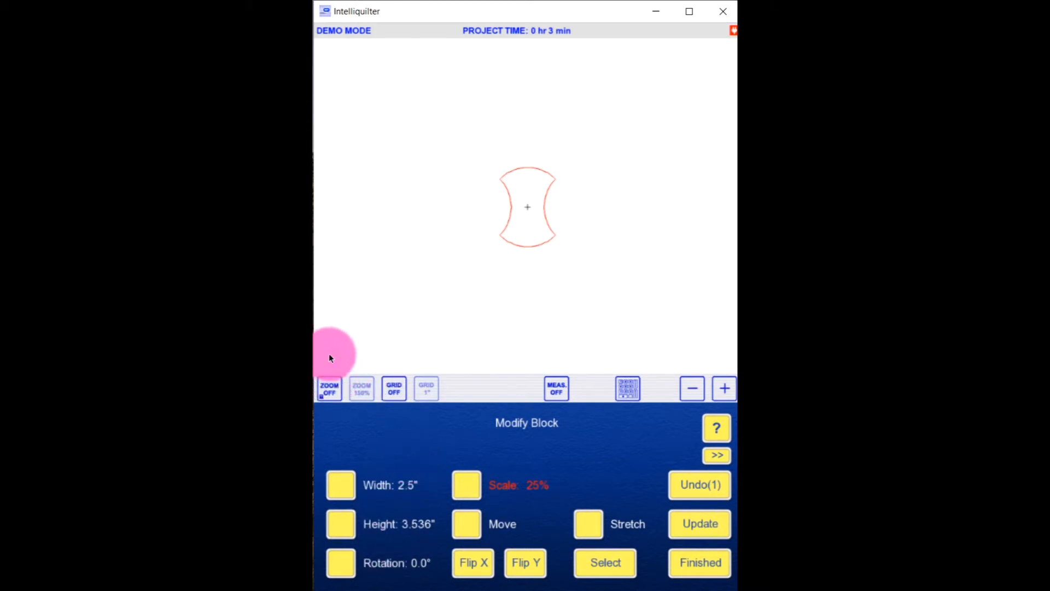
click(330, 390)
click(330, 327)
click(536, 217)
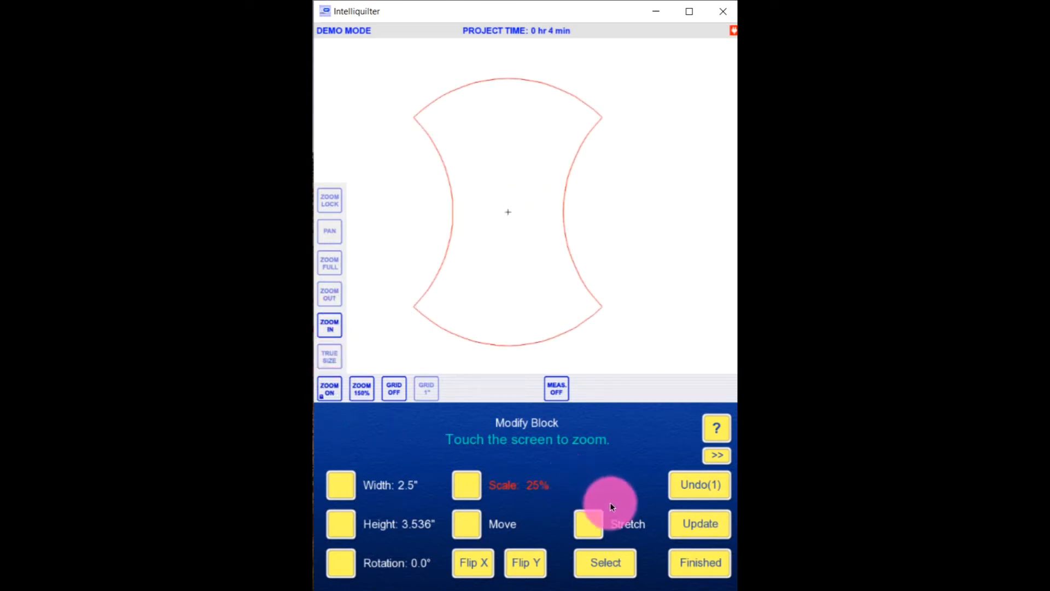
click(700, 563)
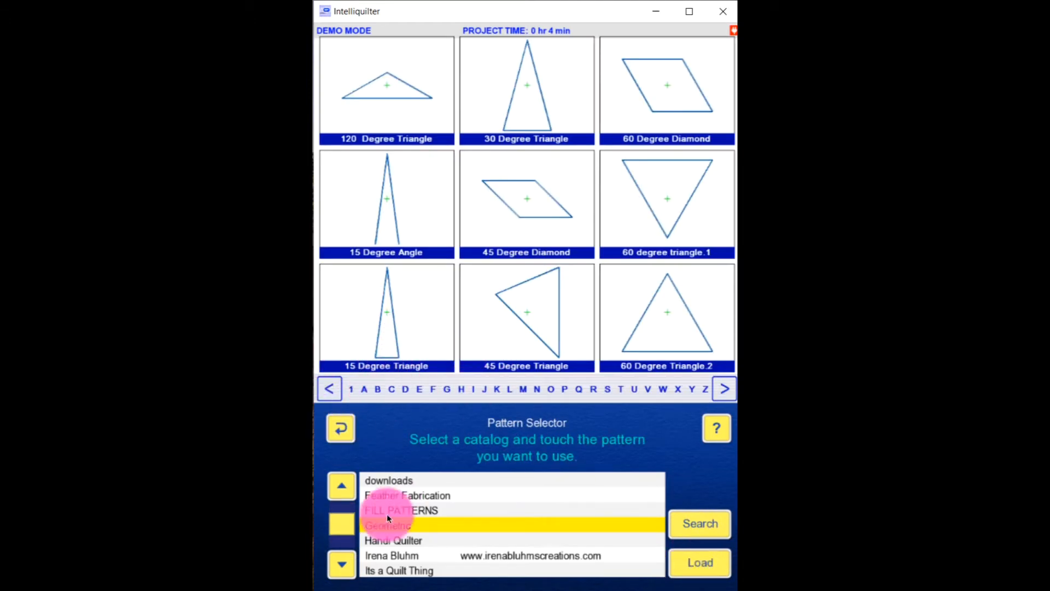
Add the "arc" pattern from the Geometric catalog to the Apple Core block
click(724, 389)
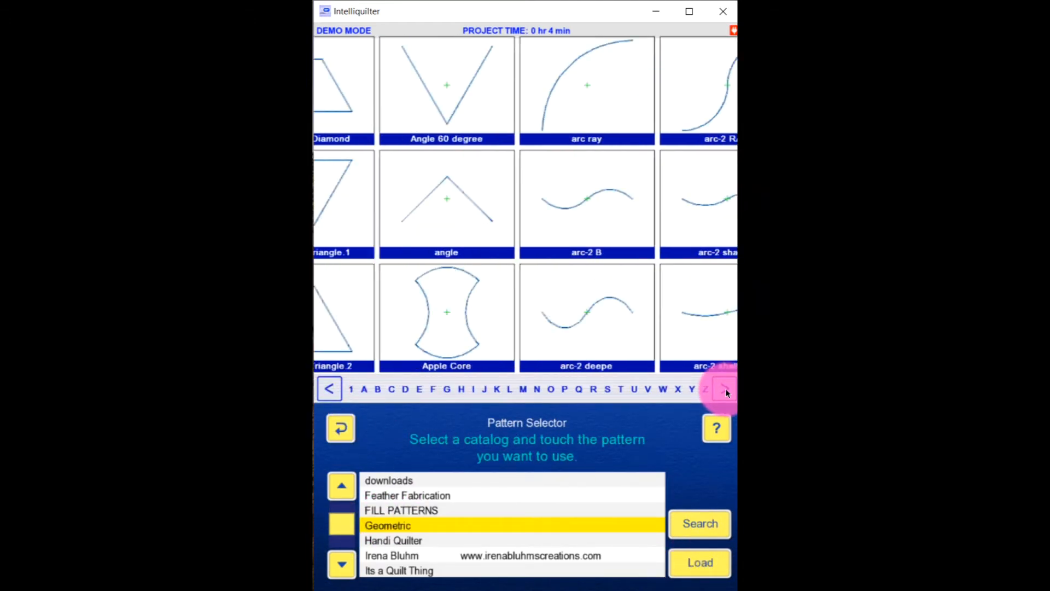
click(726, 388)
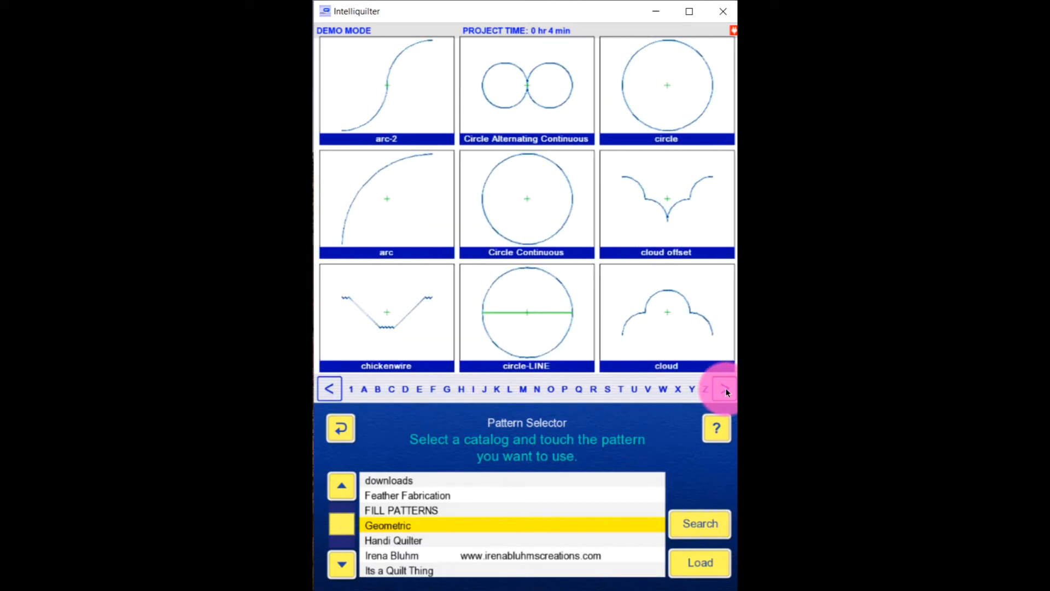
click(387, 187)
click(709, 559)
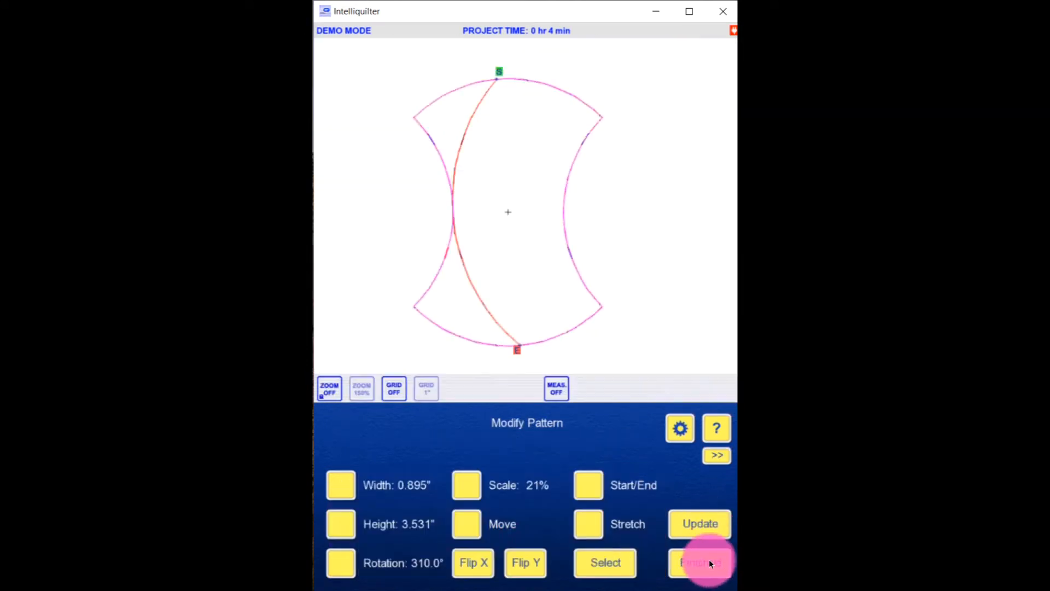
Move the arc so its start point snaps to the block's upper right corner
click(571, 393)
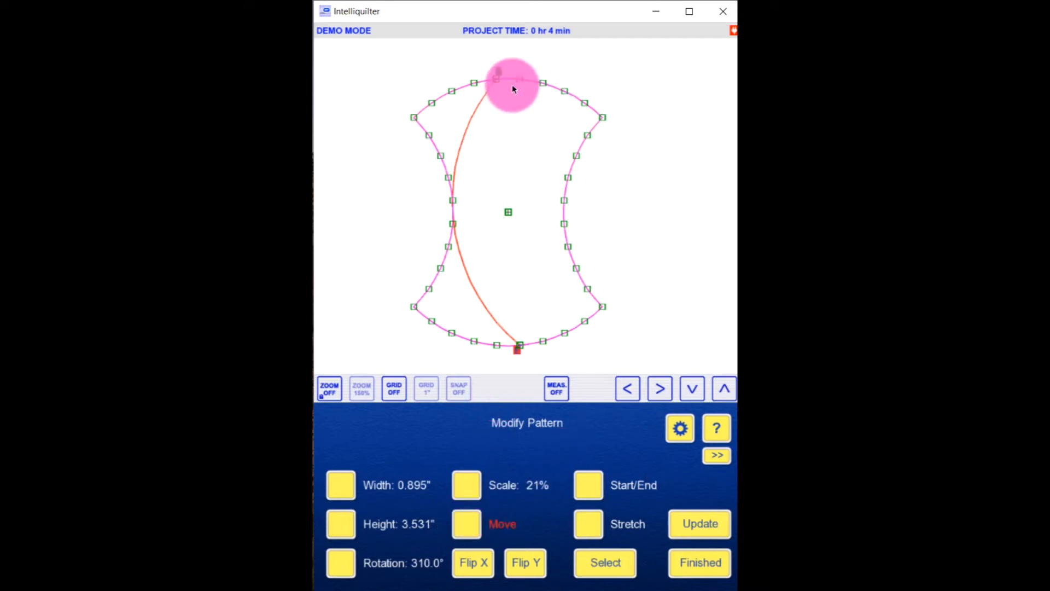
mouse_move(502, 76)
mouse_down()
mouse_move(562, 116)
mouse_move(601, 117)
mouse_up()
click(558, 381)
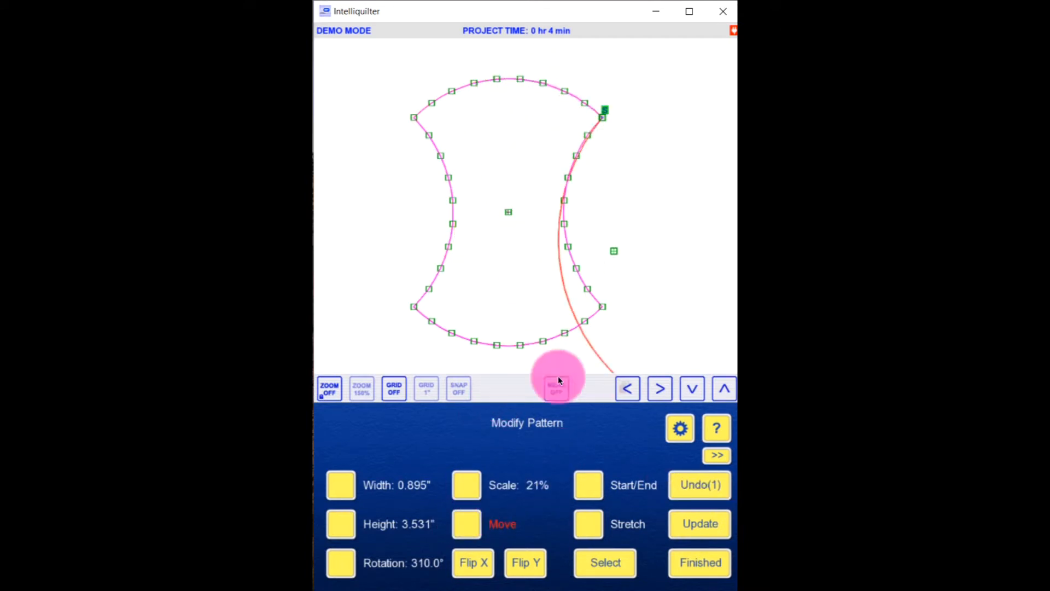
Stretch the arc from its anchor at the upper right corner so its end point meets the block's upper left corner
click(327, 391)
click(640, 205)
drag(640, 207, 634, 219)
click(596, 520)
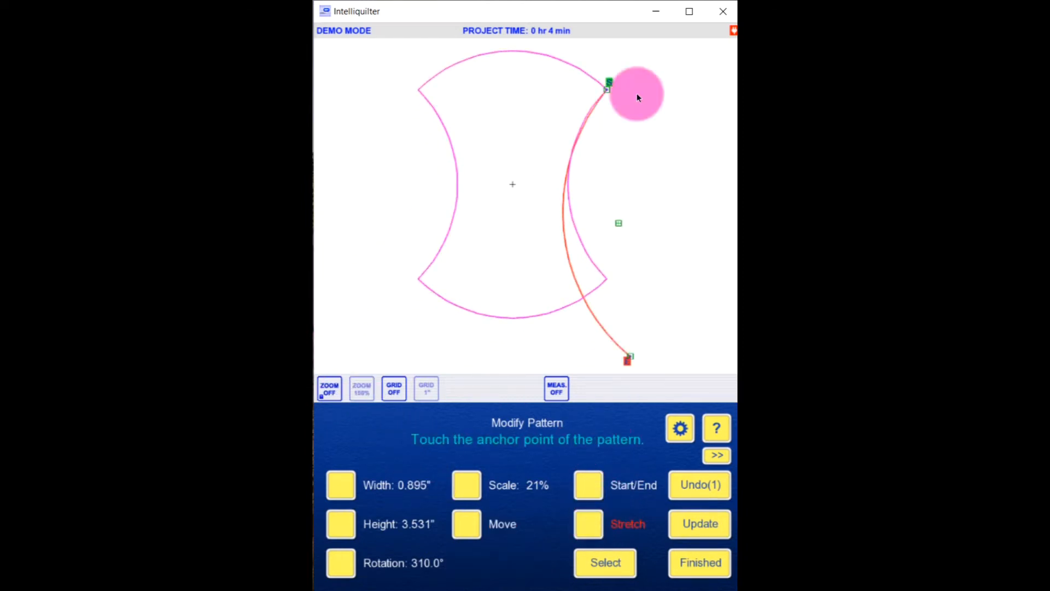
click(609, 90)
click(629, 358)
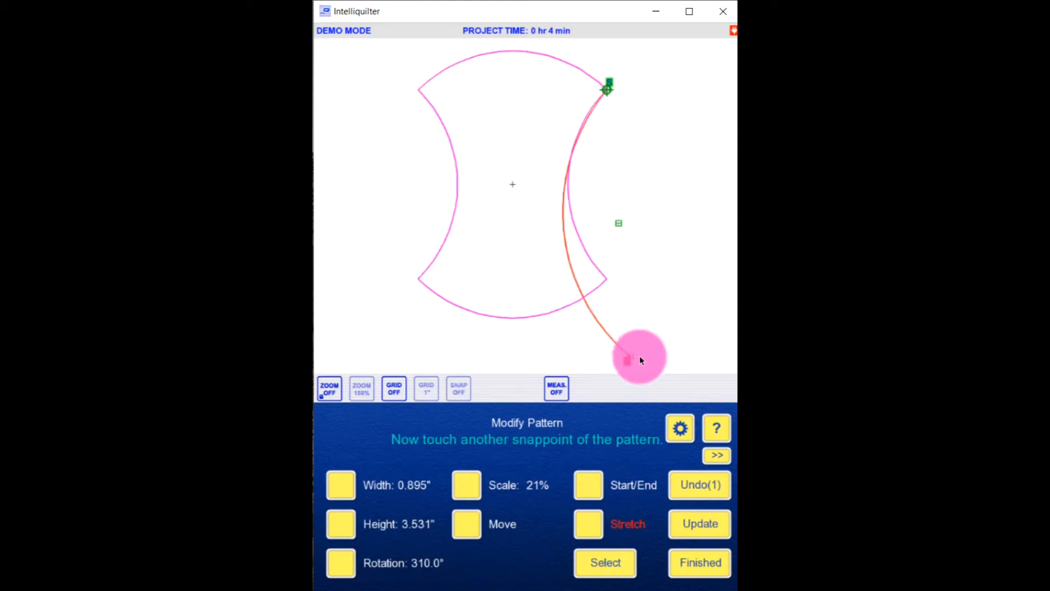
drag(609, 333, 420, 91)
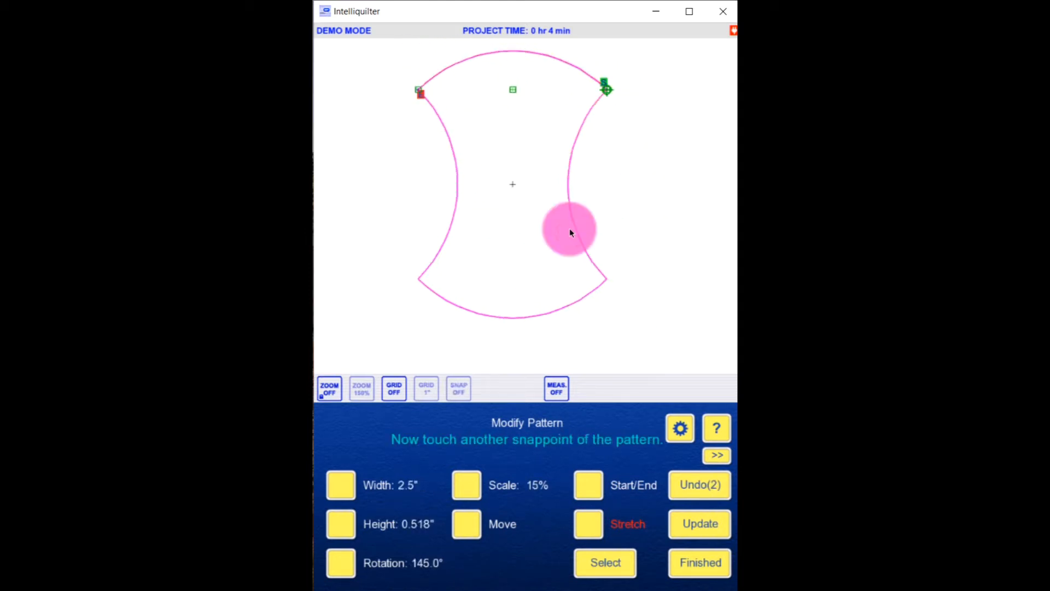
Swap the arc's start and end points and finish it without adding another block pattern
click(591, 478)
click(698, 567)
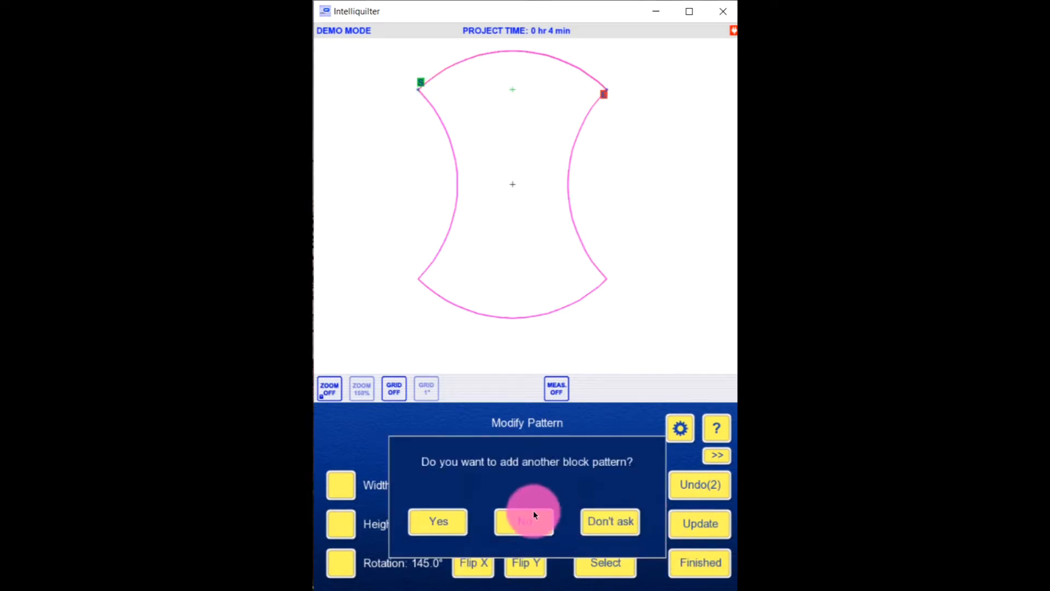
click(534, 514)
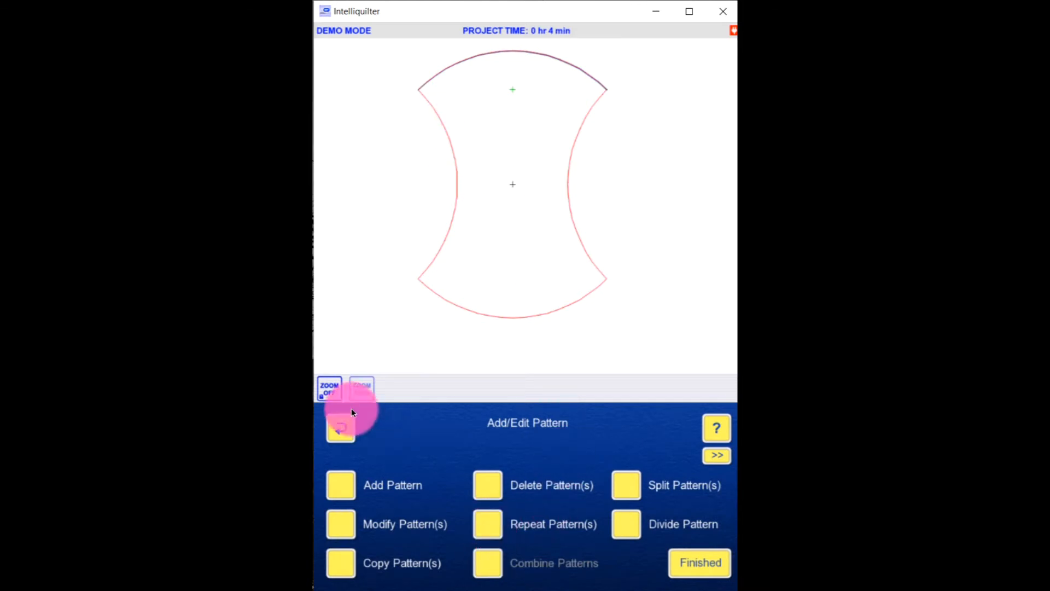
Repeat the top arc pattern with a Y distance of 0.25 inch
click(488, 520)
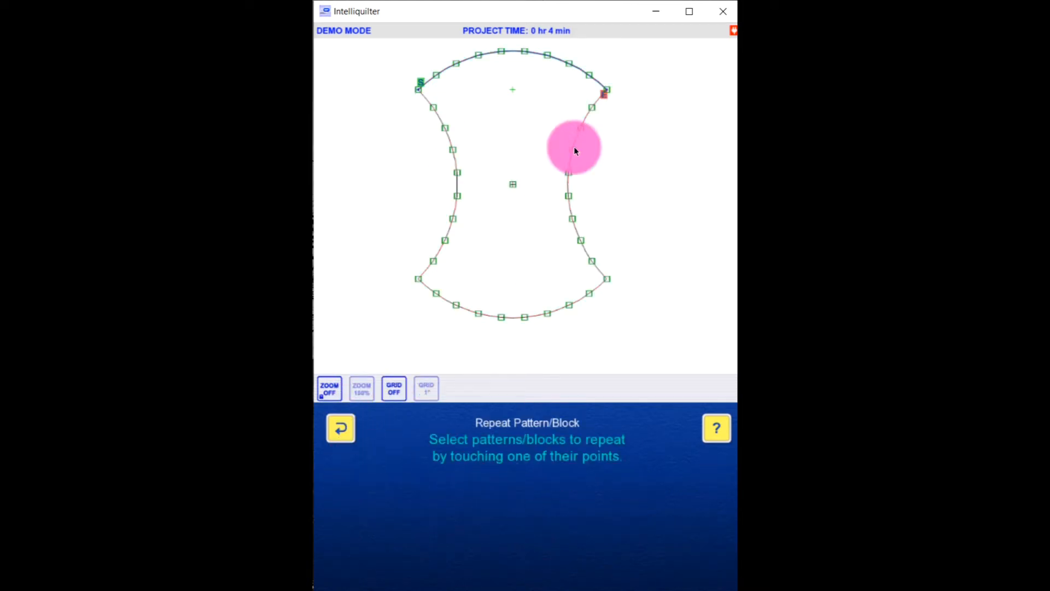
click(565, 61)
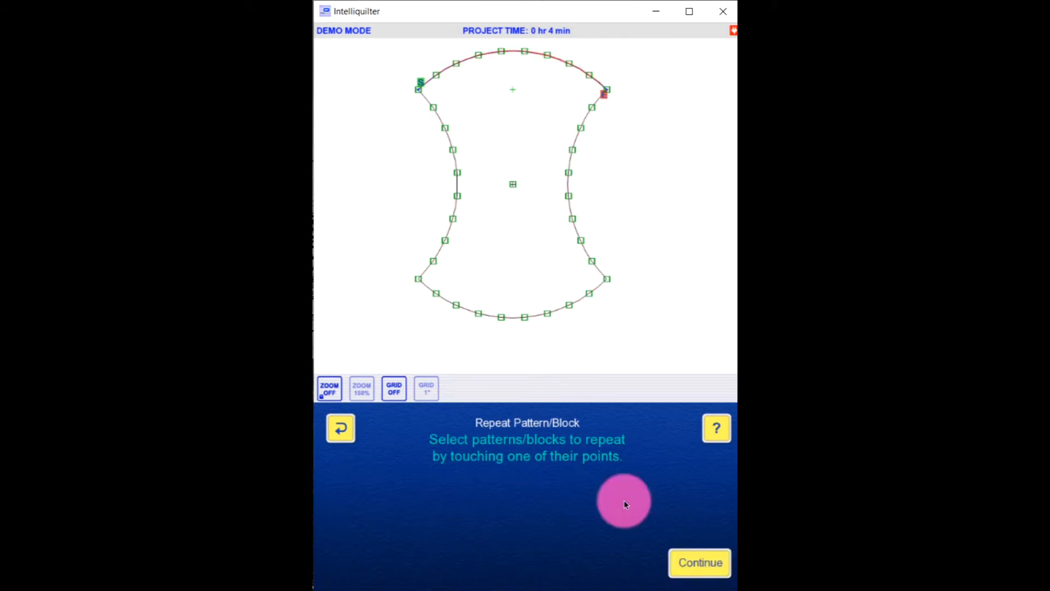
click(681, 564)
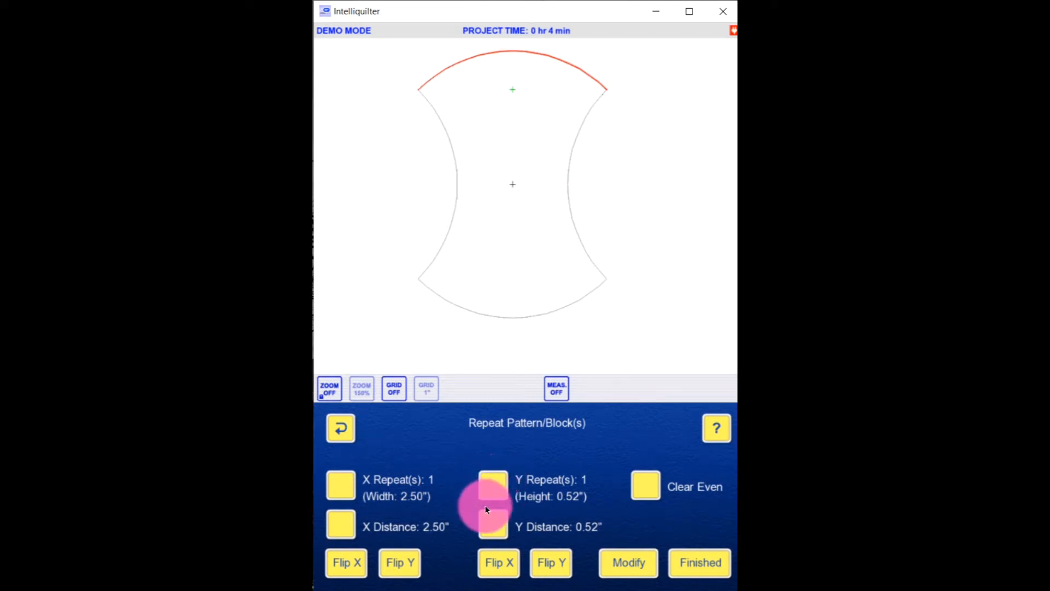
click(493, 524)
click(628, 391)
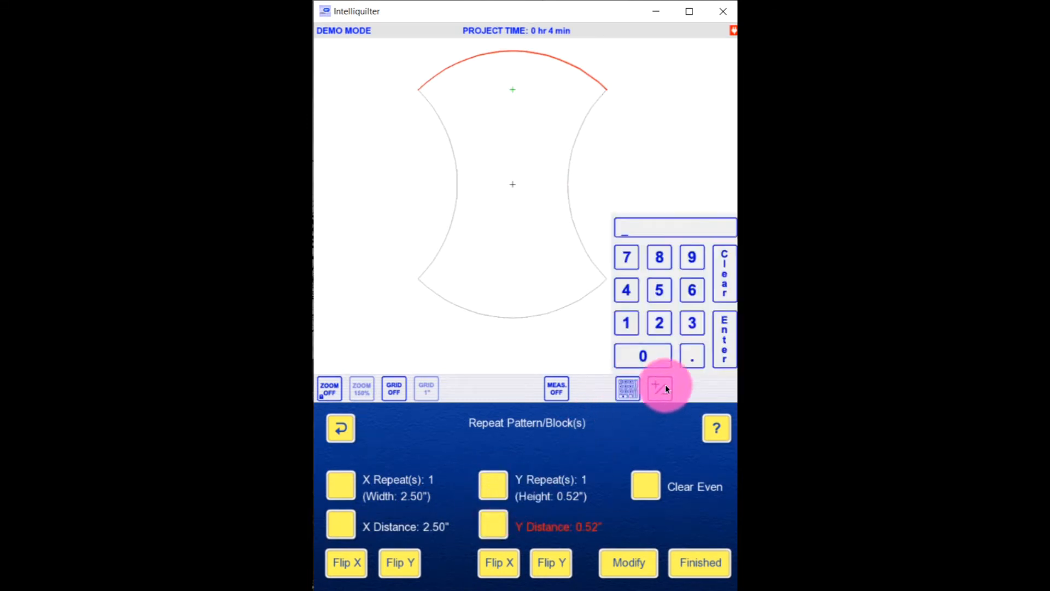
click(668, 325)
click(652, 296)
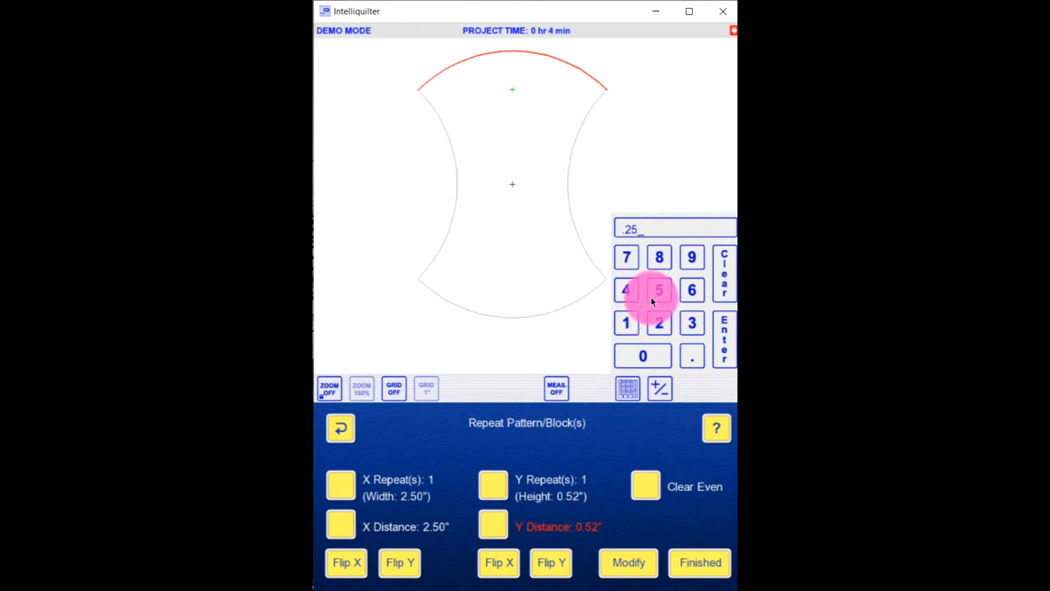
click(725, 345)
Set the arc's Y repeats to 6 and finish the repeat
click(499, 485)
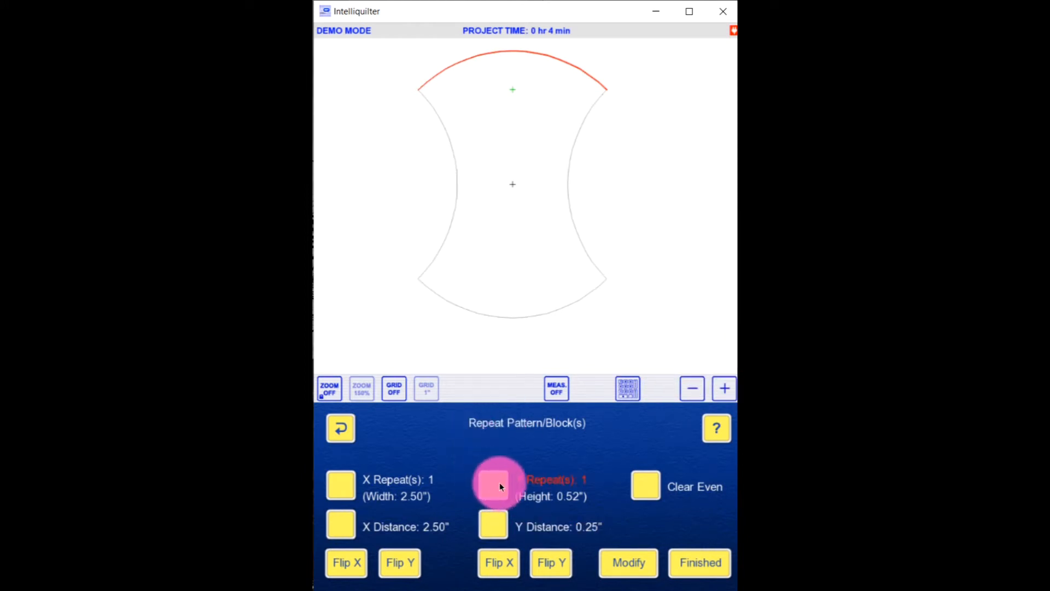
click(722, 394)
click(721, 394)
click(721, 391)
click(721, 392)
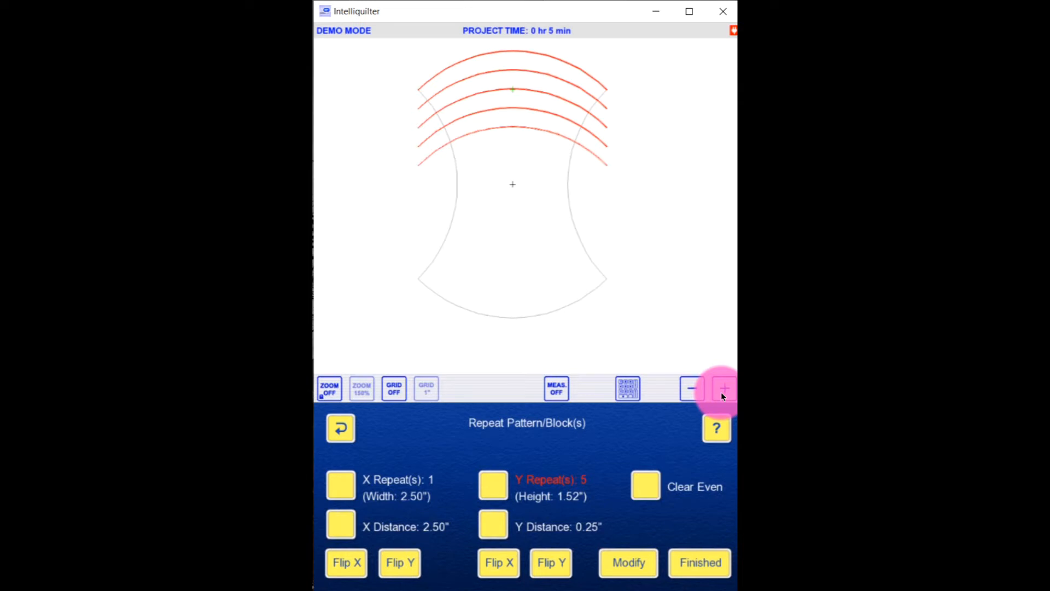
click(721, 392)
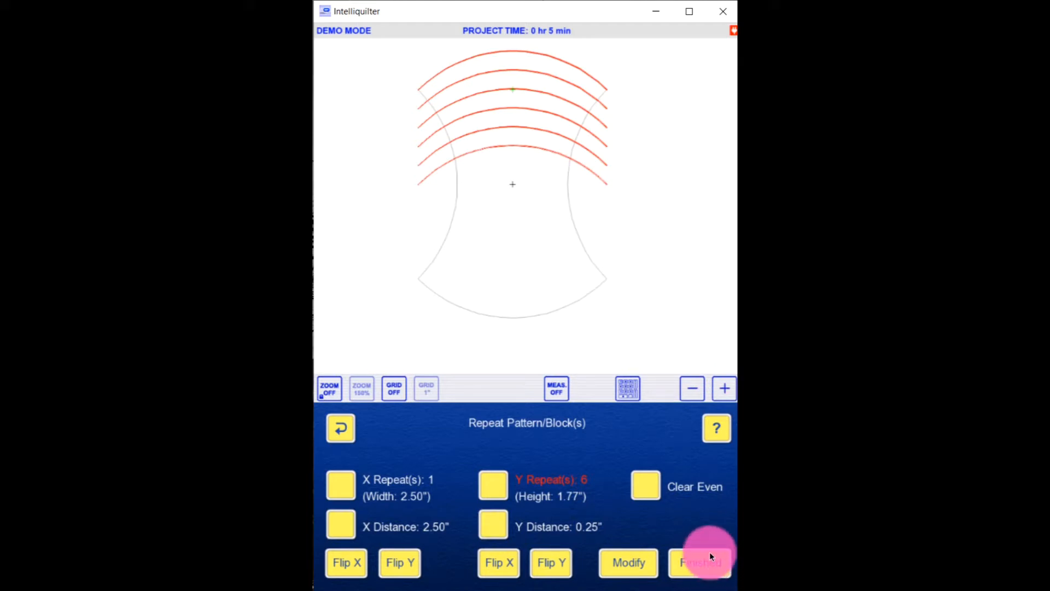
click(711, 566)
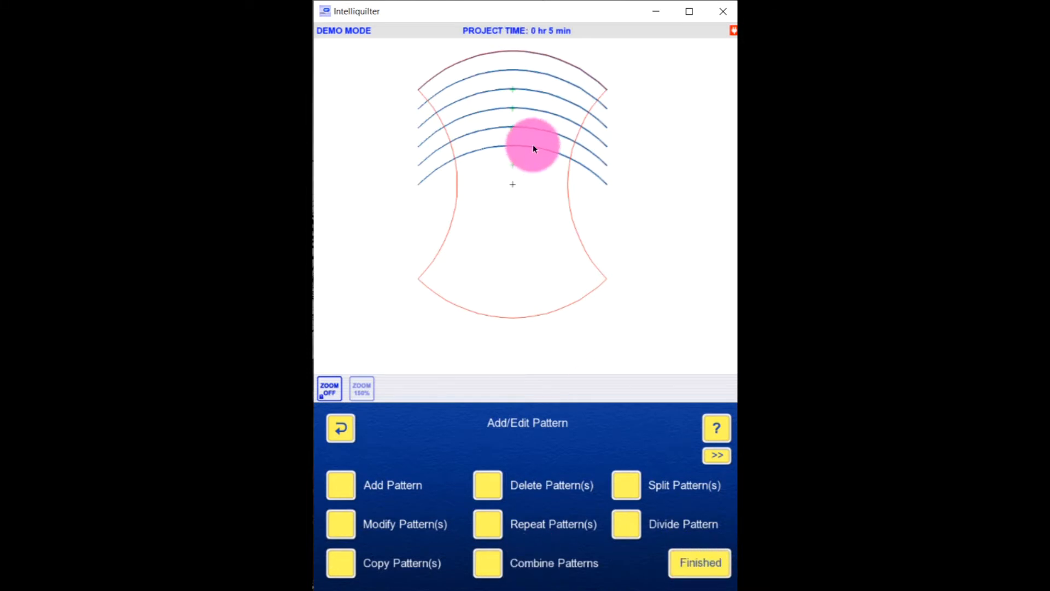
Check the start and end points of the repeated arcs with Combine Patterns, and leave pattern editing without combining them
click(487, 564)
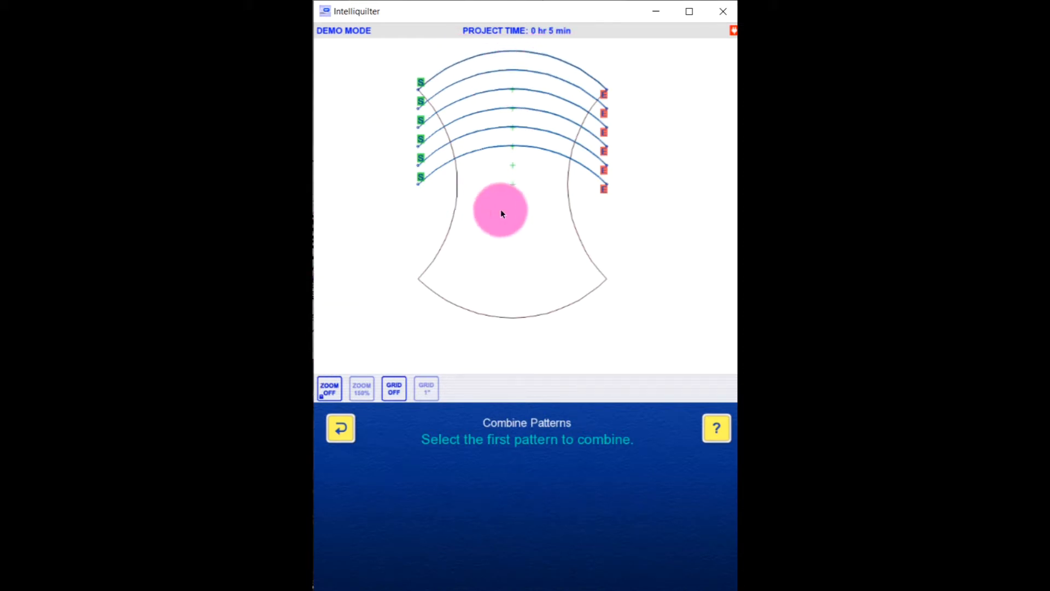
click(343, 432)
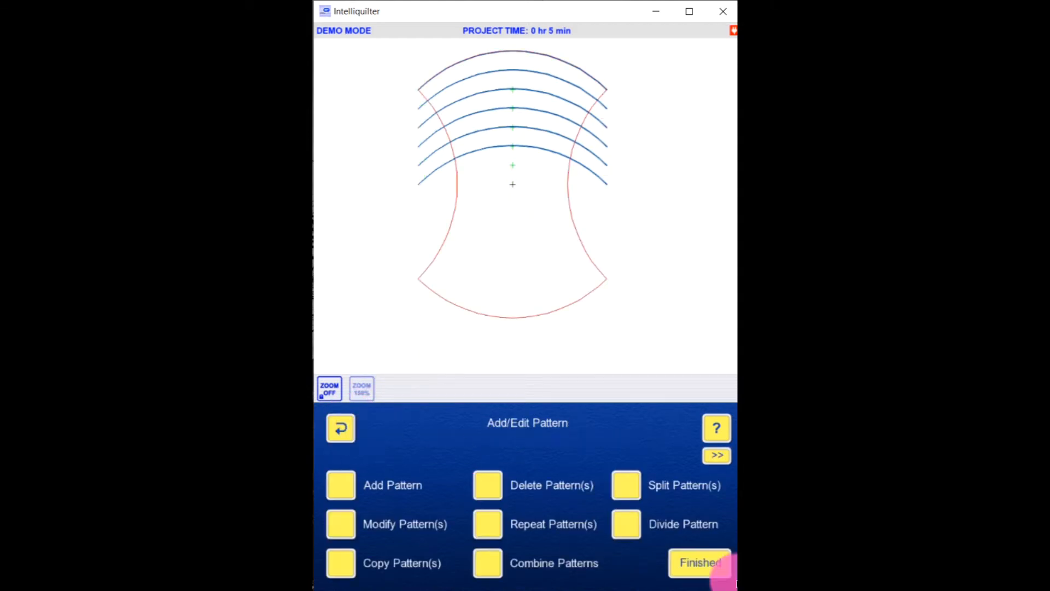
click(682, 566)
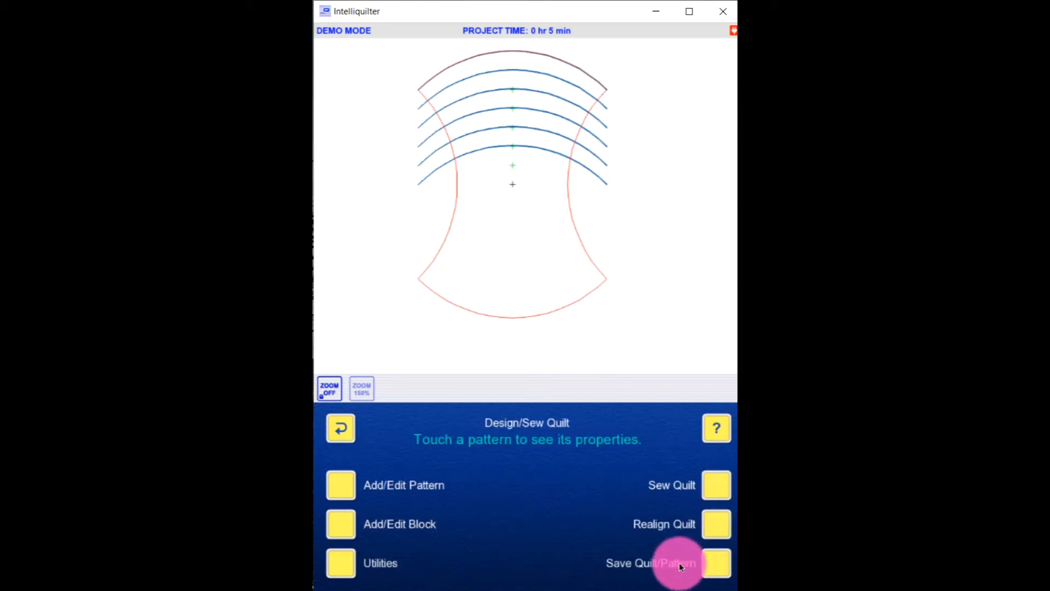
Try Panto Sequencing Assistance from the top arc with alternating rows and tie-offs, and leave the stitching sequence without sequencing the other arcs
click(718, 488)
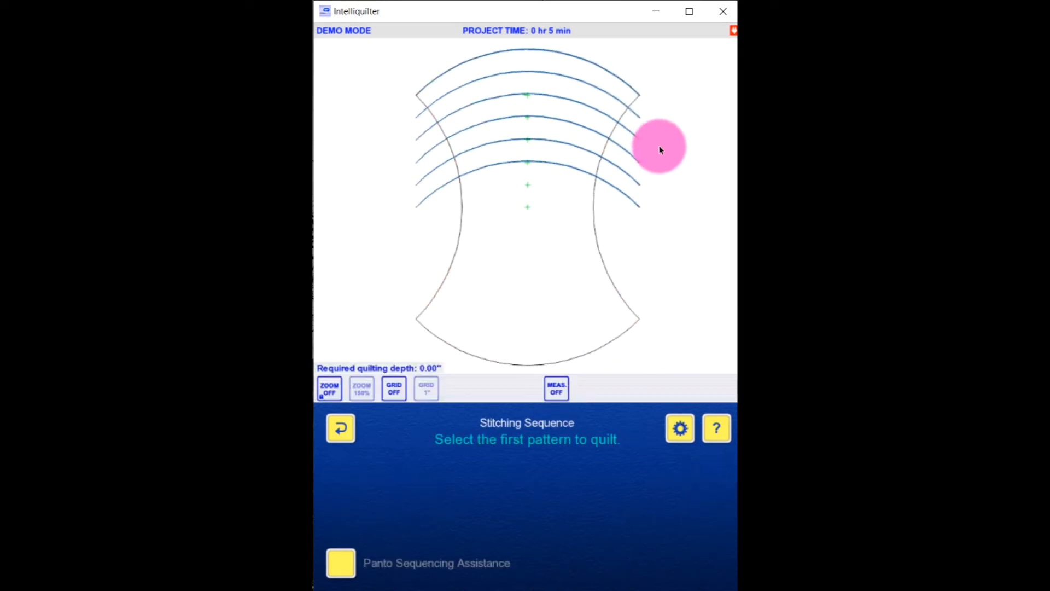
click(634, 93)
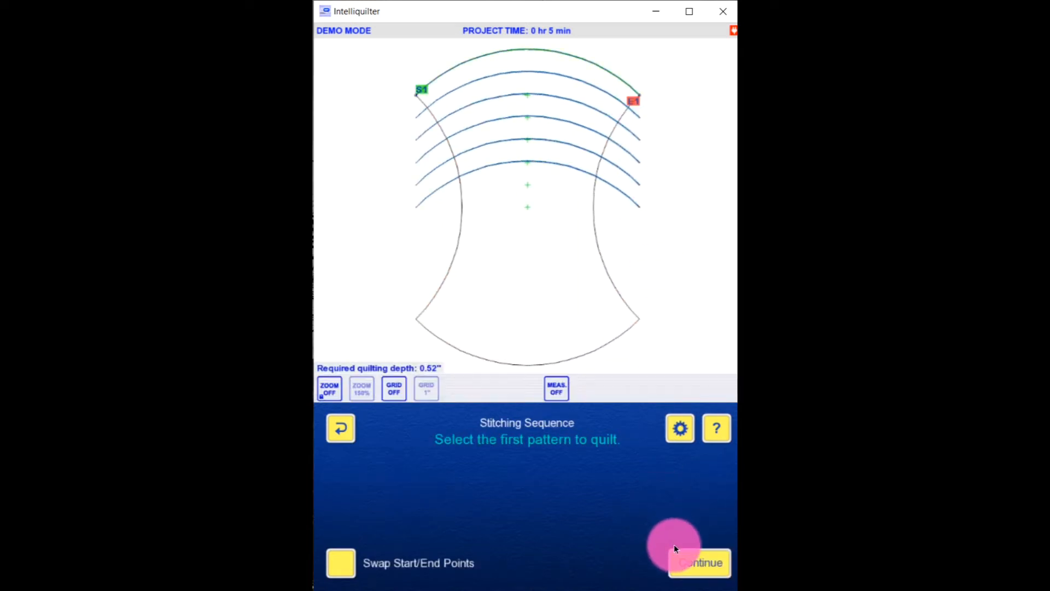
click(706, 560)
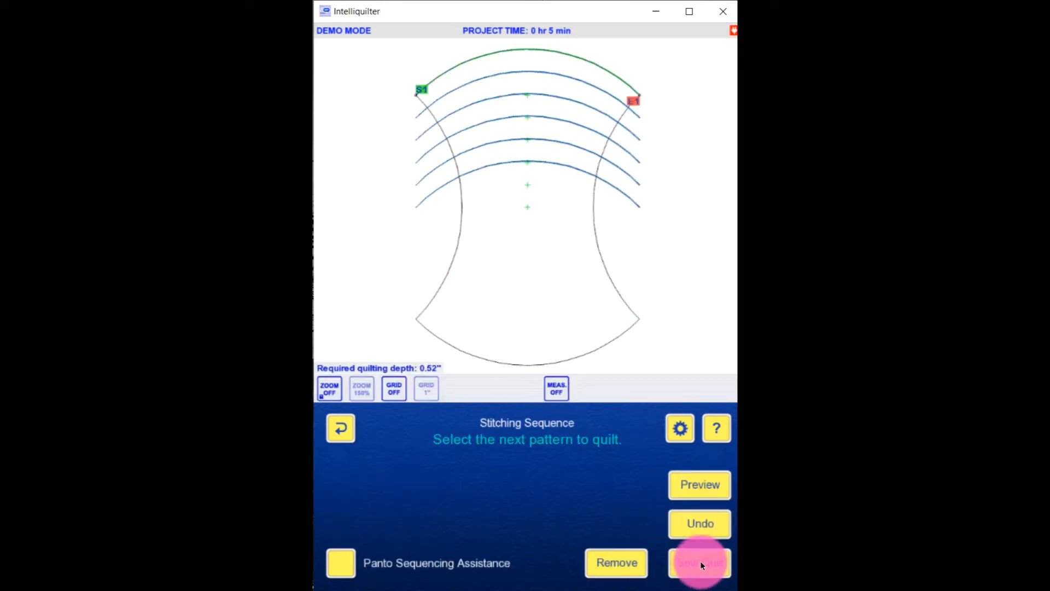
click(347, 563)
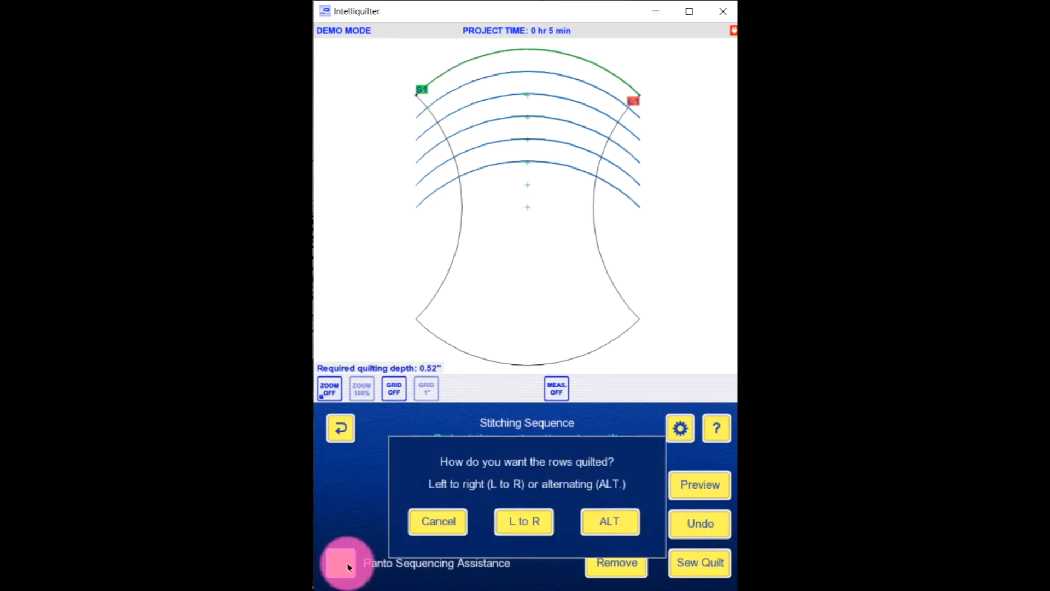
click(615, 523)
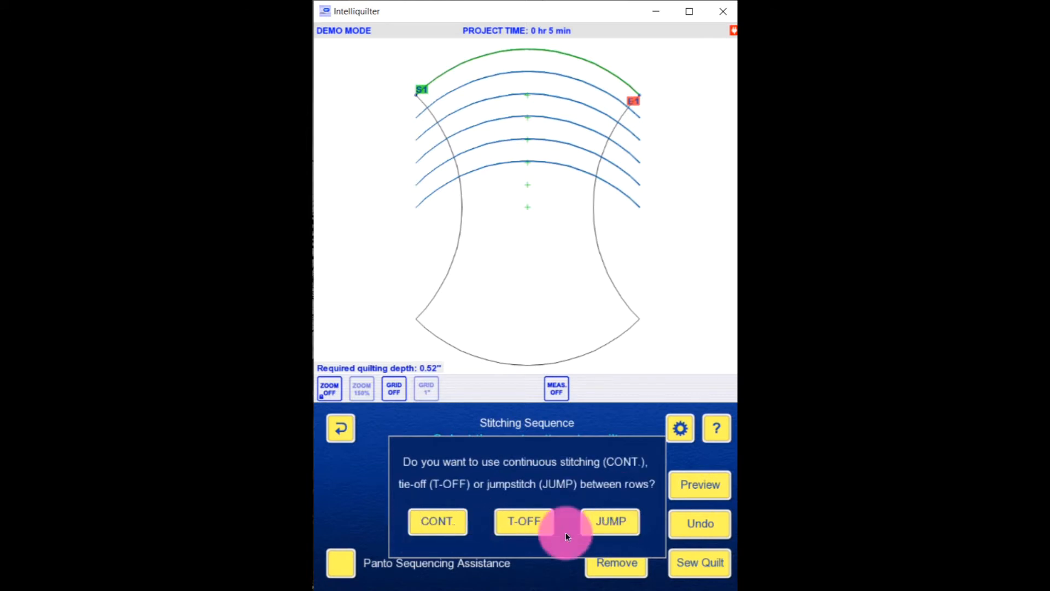
click(535, 523)
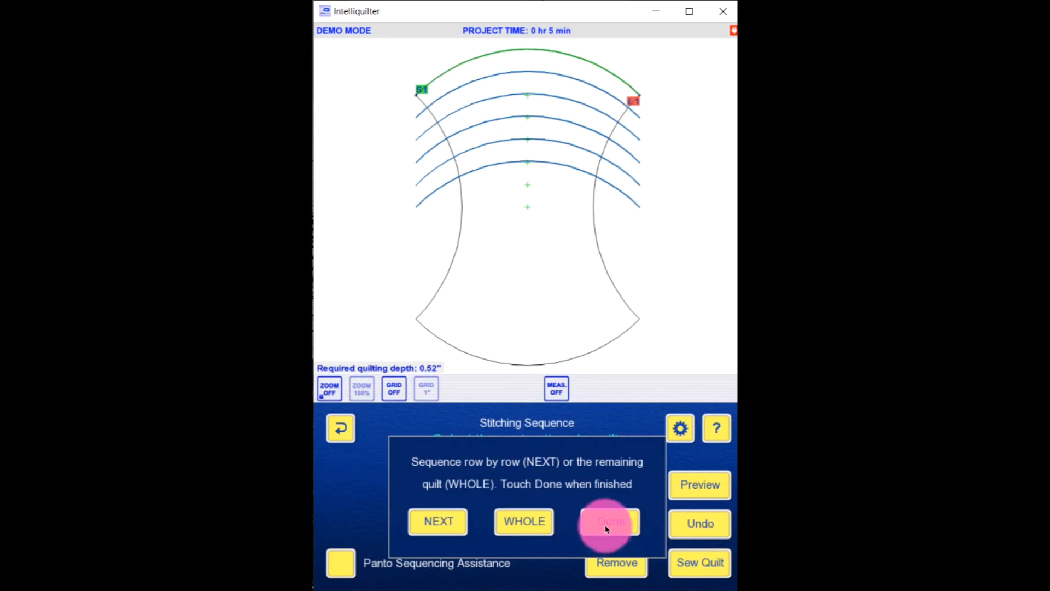
click(606, 524)
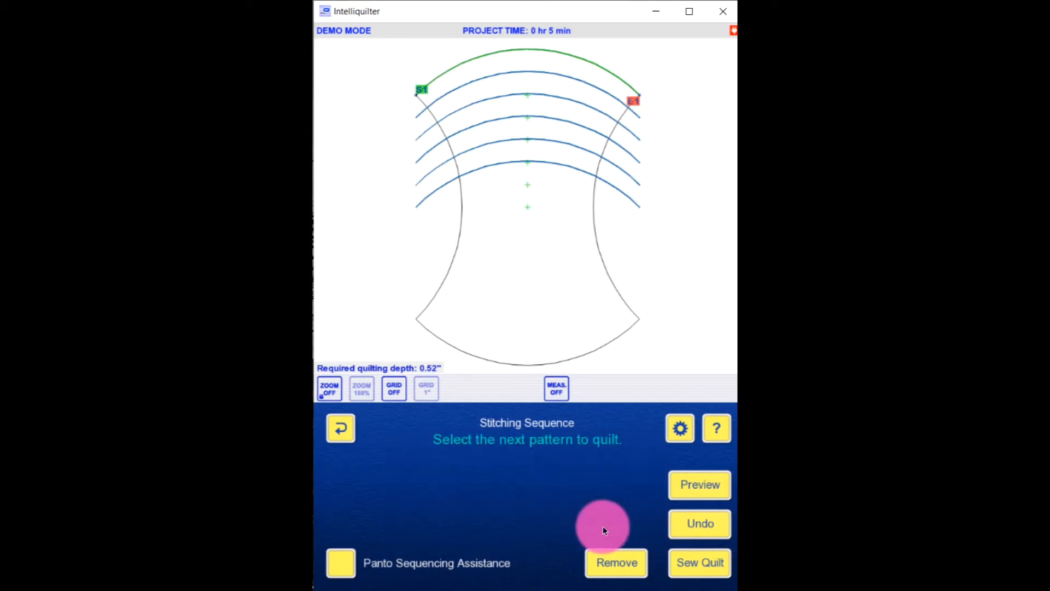
click(342, 431)
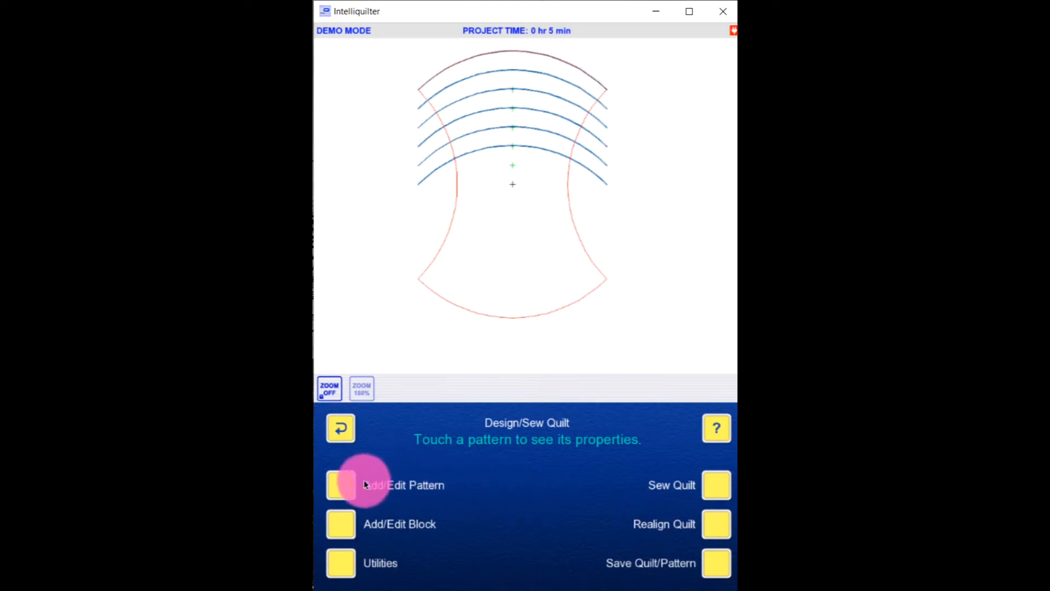
Start Combine Patterns with the top arc and connect the second arc to it with a continuous stitch line
click(341, 485)
click(488, 563)
click(544, 265)
click(355, 61)
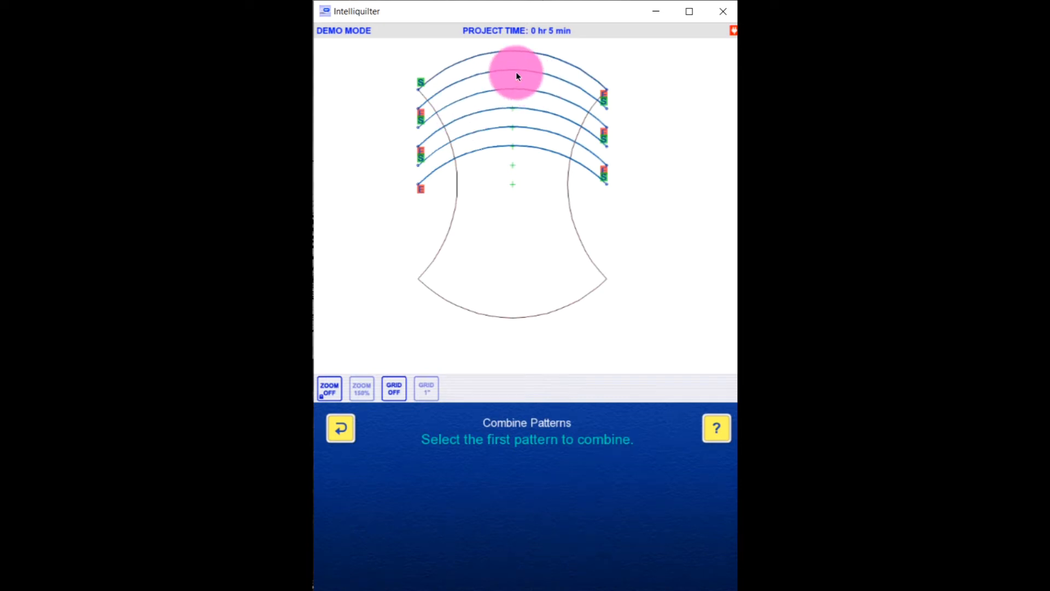
click(511, 51)
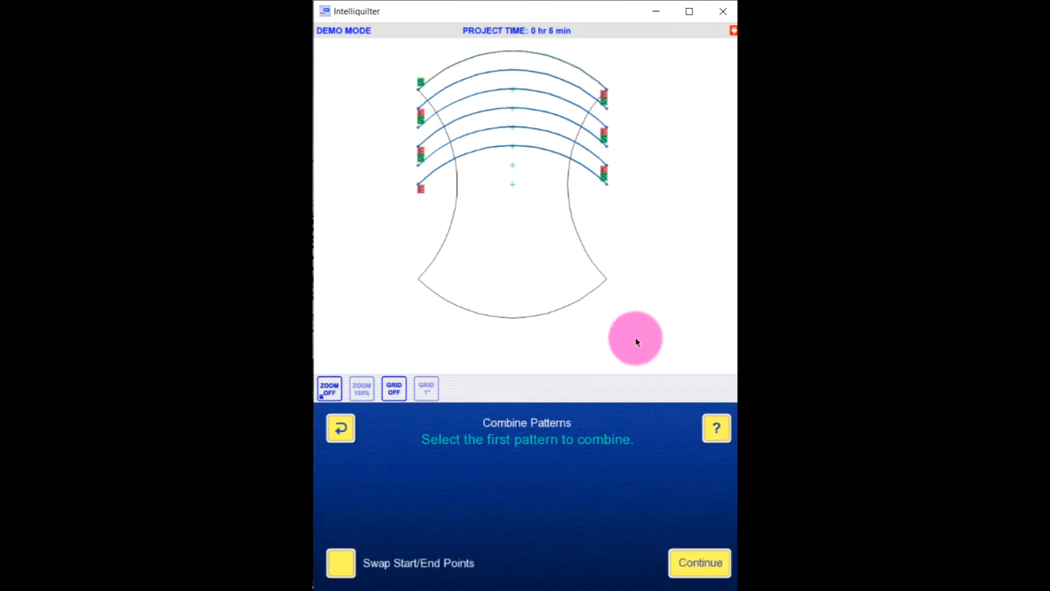
click(691, 563)
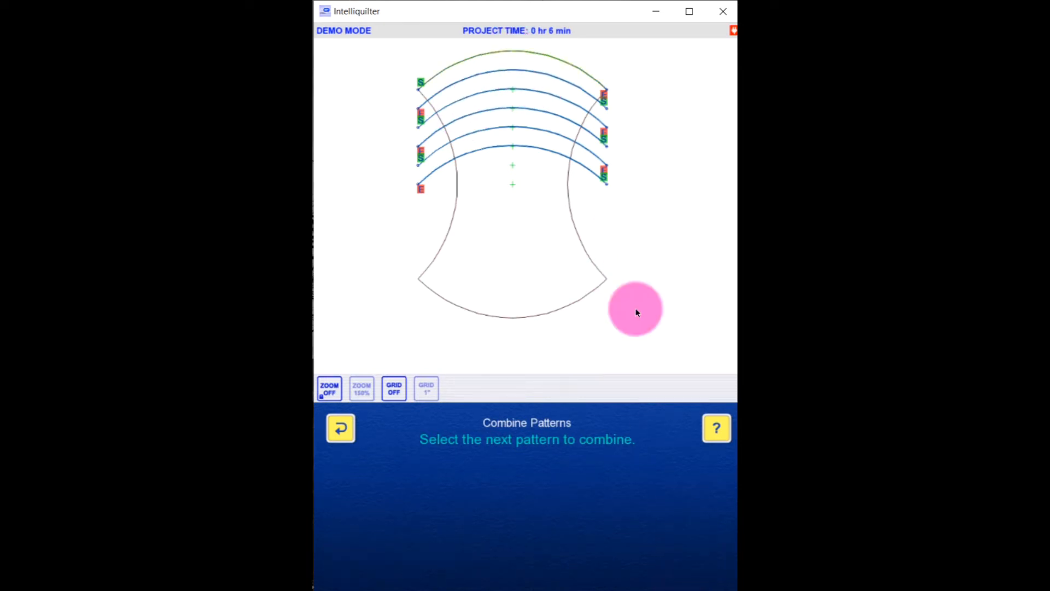
click(556, 84)
click(679, 563)
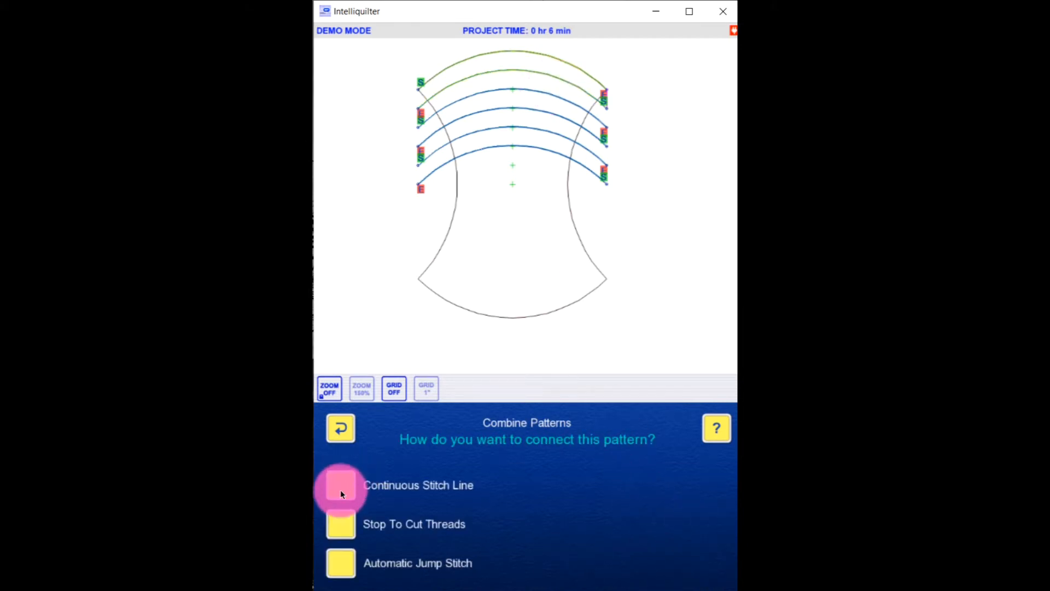
click(344, 491)
Connect the third and fourth arcs to the combined pattern with a continuous stitch line
click(496, 89)
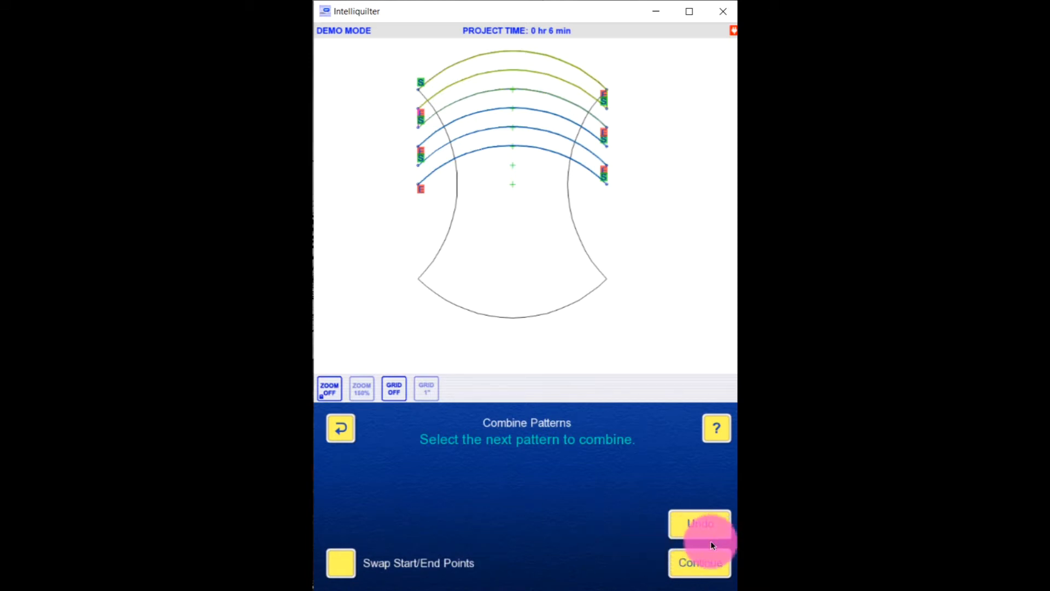
click(704, 564)
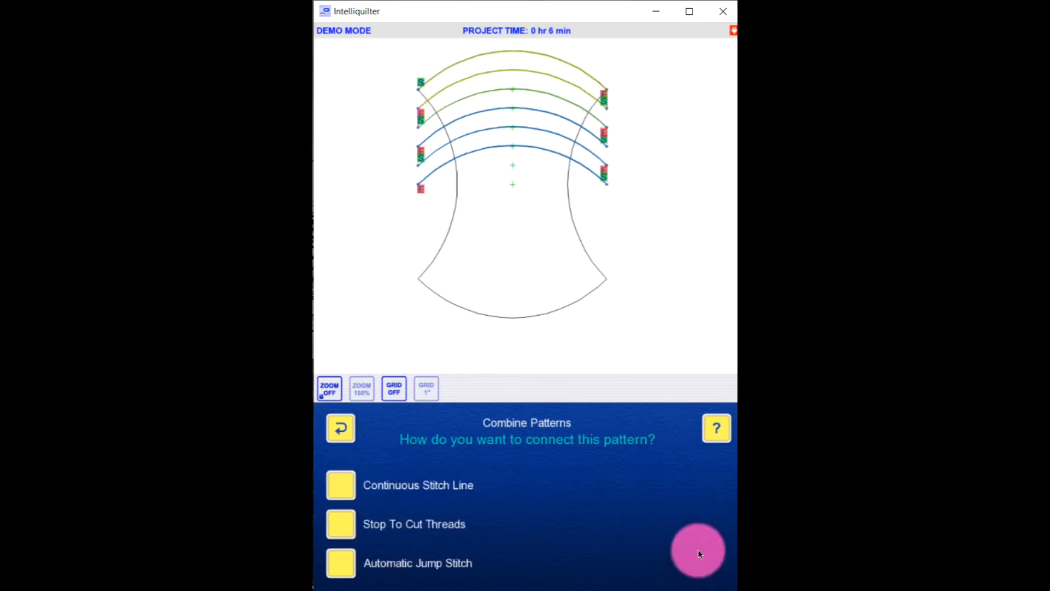
click(334, 496)
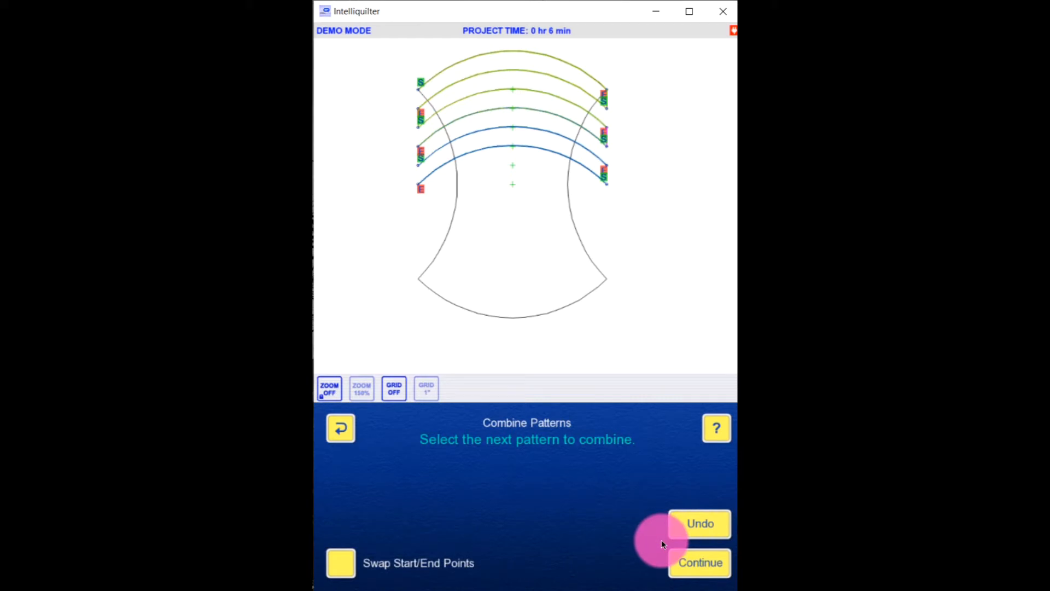
click(681, 564)
click(346, 492)
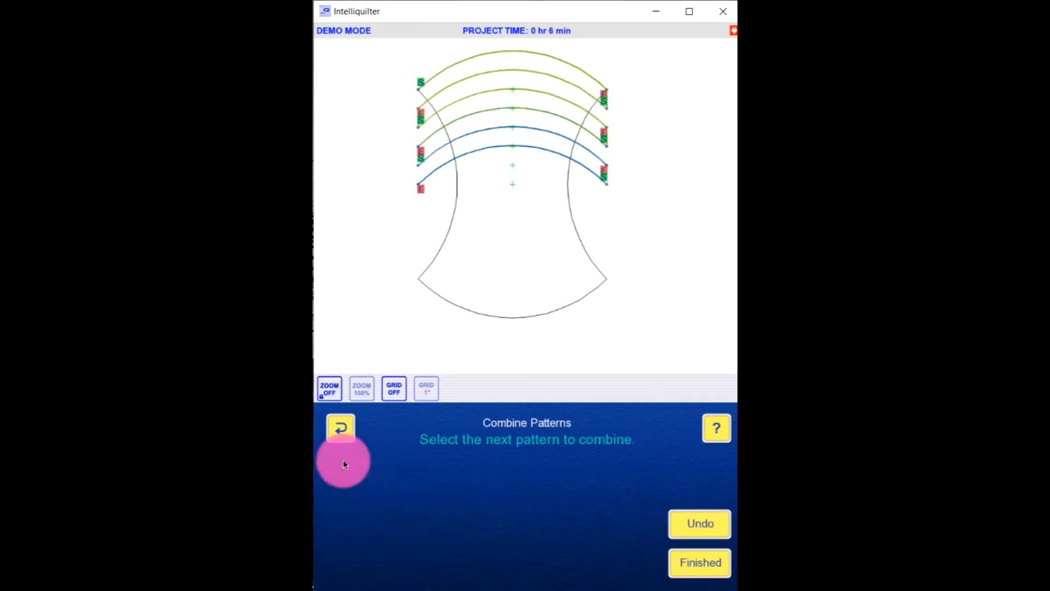
Connect the fifth and sixth arcs with a continuous stitch line and finish combining the patterns
click(506, 131)
click(697, 564)
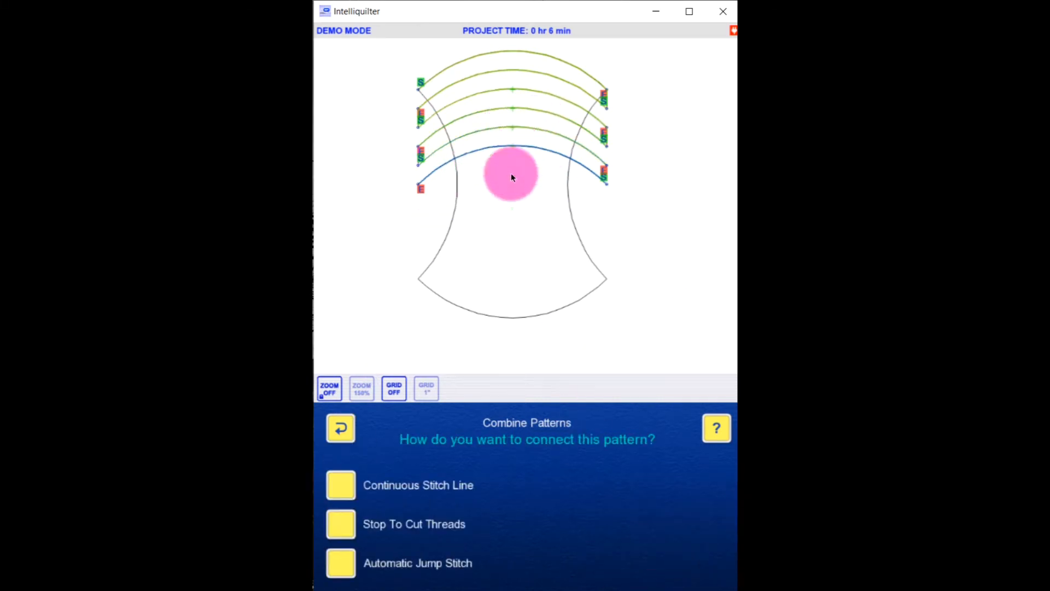
click(348, 485)
click(537, 150)
click(698, 564)
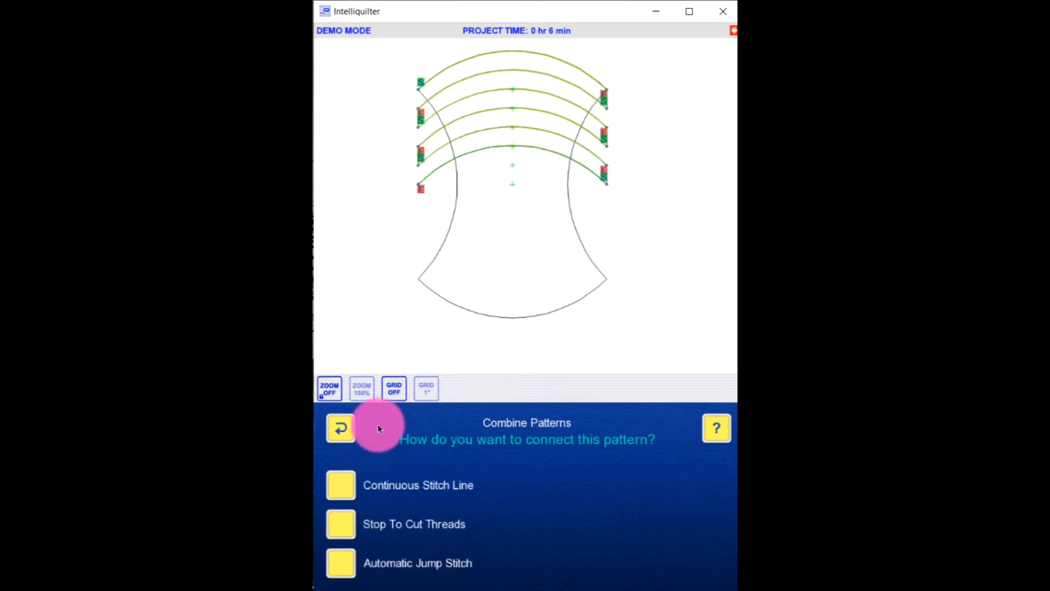
click(345, 484)
click(695, 557)
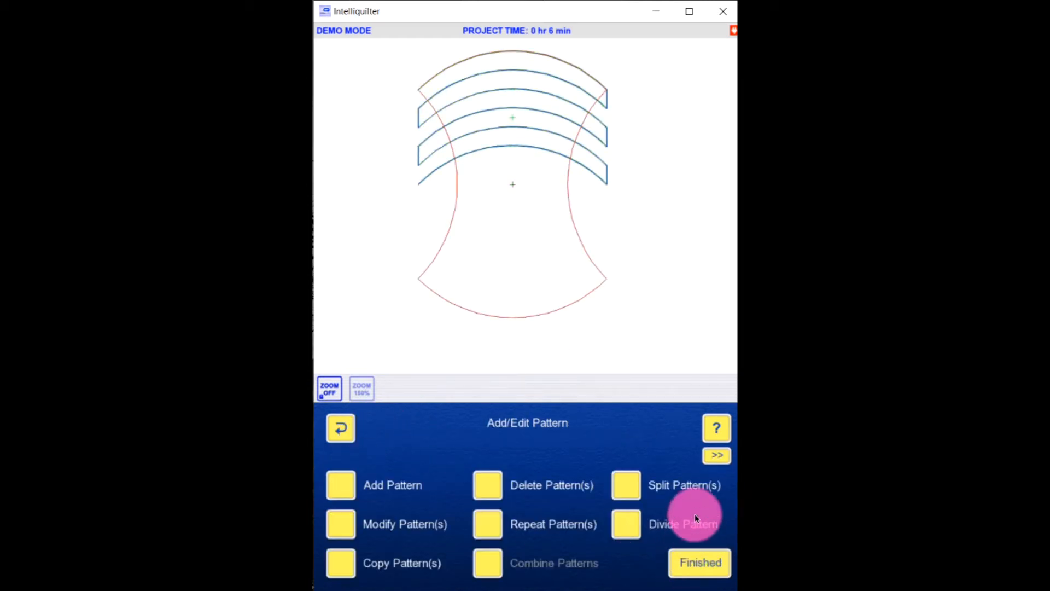
Place a copy of the combined arcs, flipped in both X and Y, against the block's bottom arc
click(342, 564)
click(555, 64)
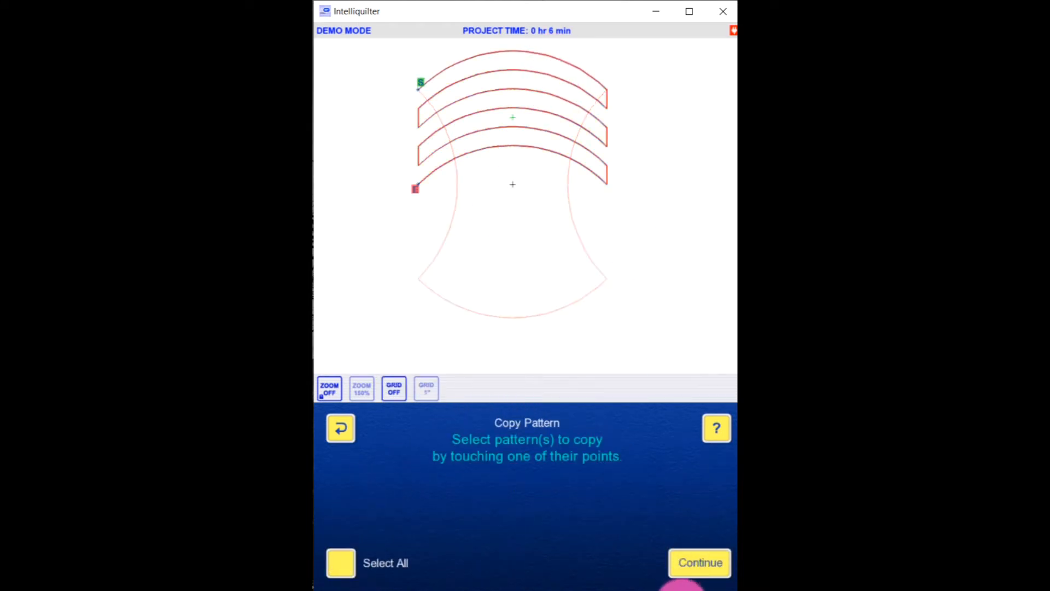
click(692, 561)
click(535, 558)
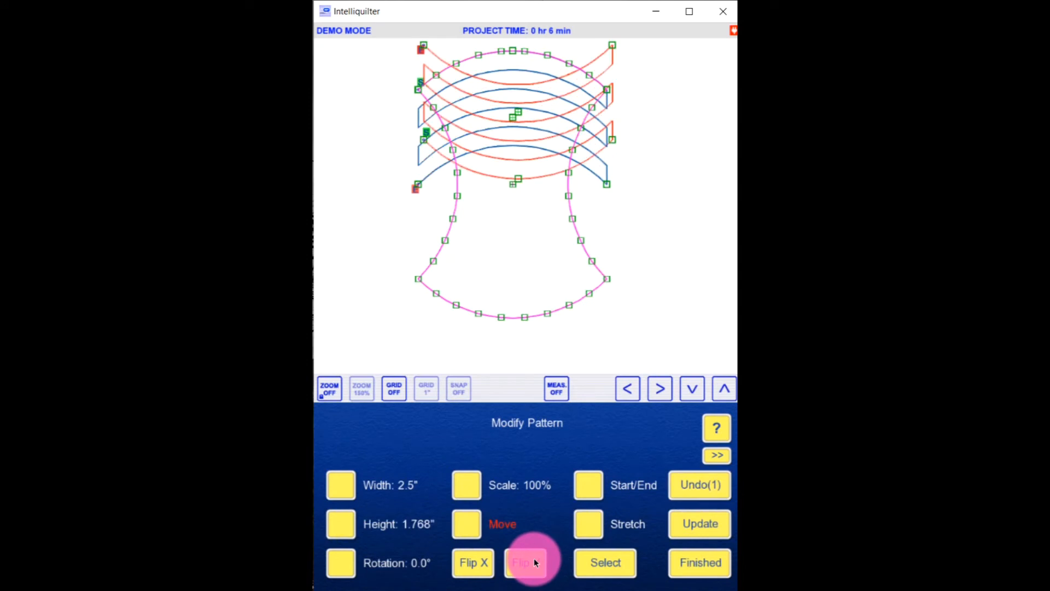
click(474, 559)
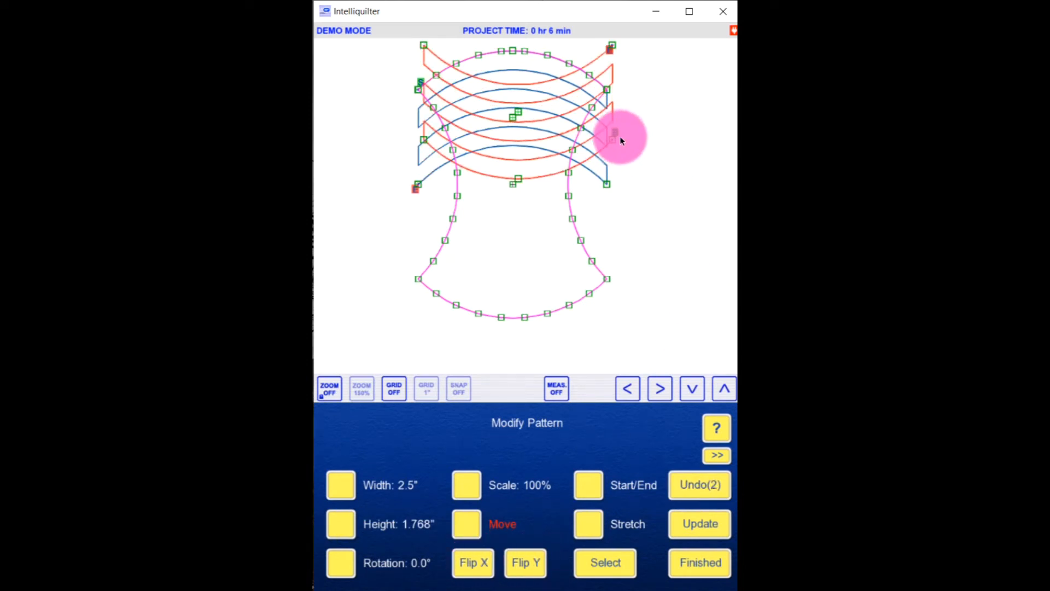
drag(614, 140, 612, 279)
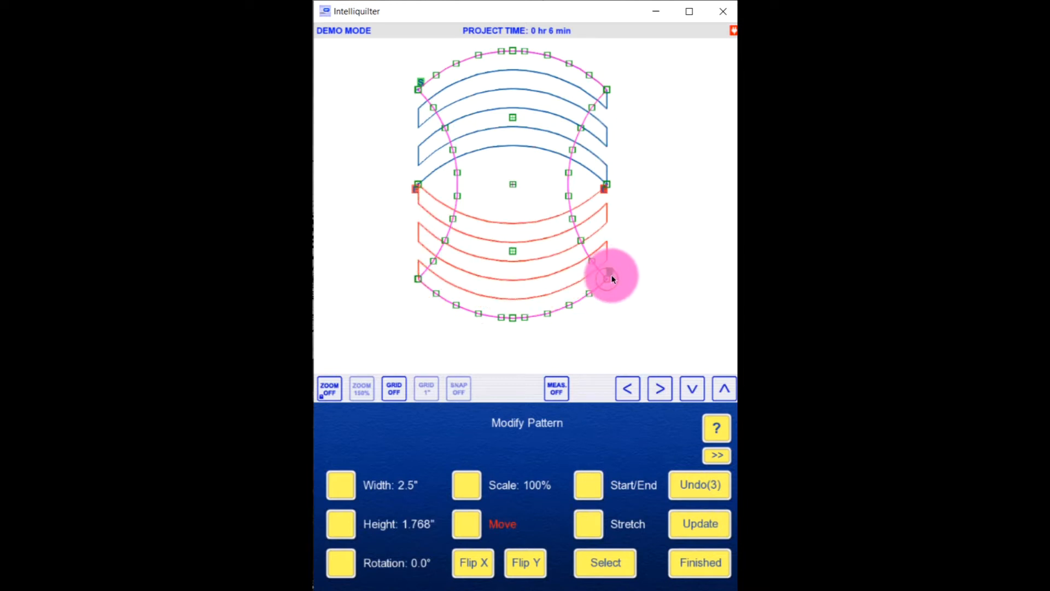
click(703, 561)
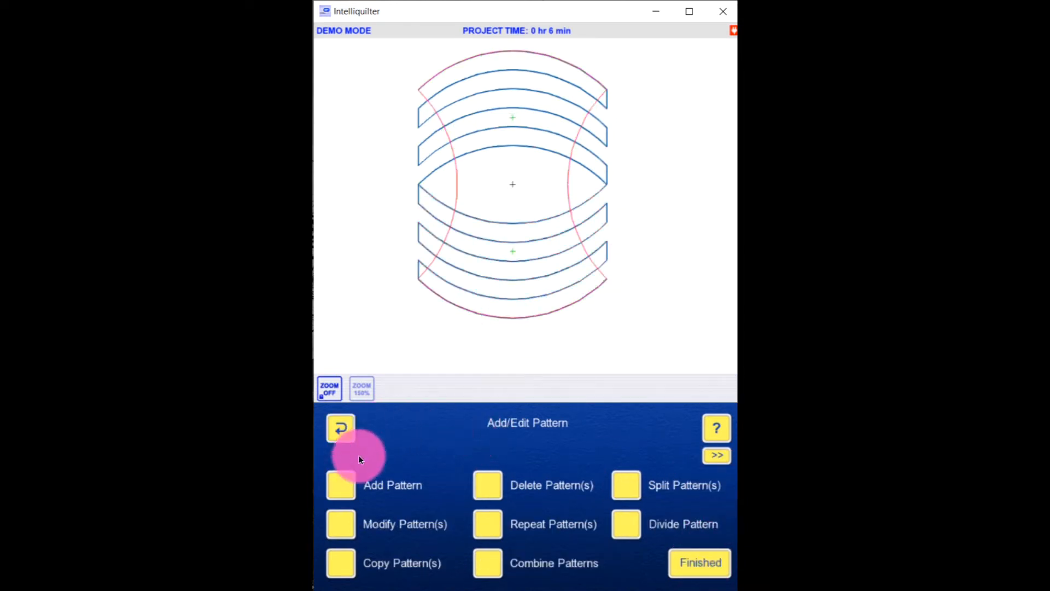
Add the line pattern from the Geometric catalog to the block as a block pattern
click(342, 490)
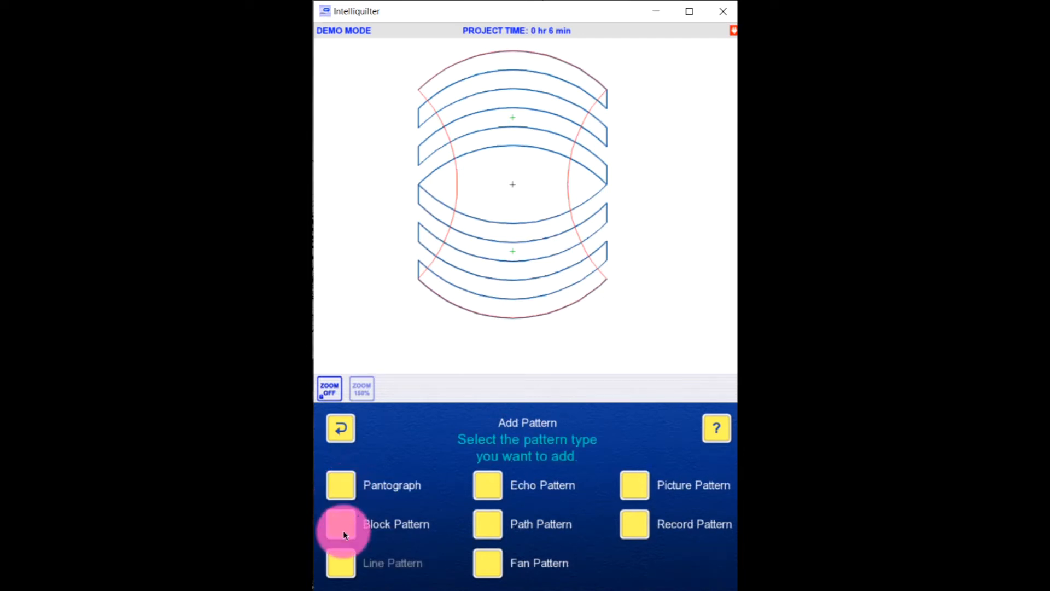
click(342, 526)
click(340, 486)
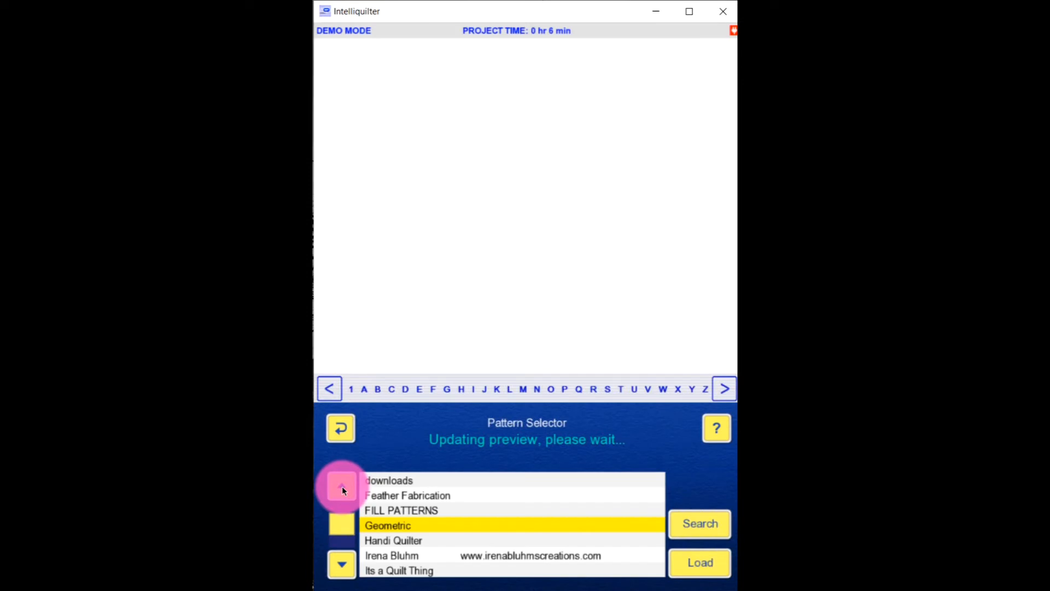
click(510, 388)
click(399, 311)
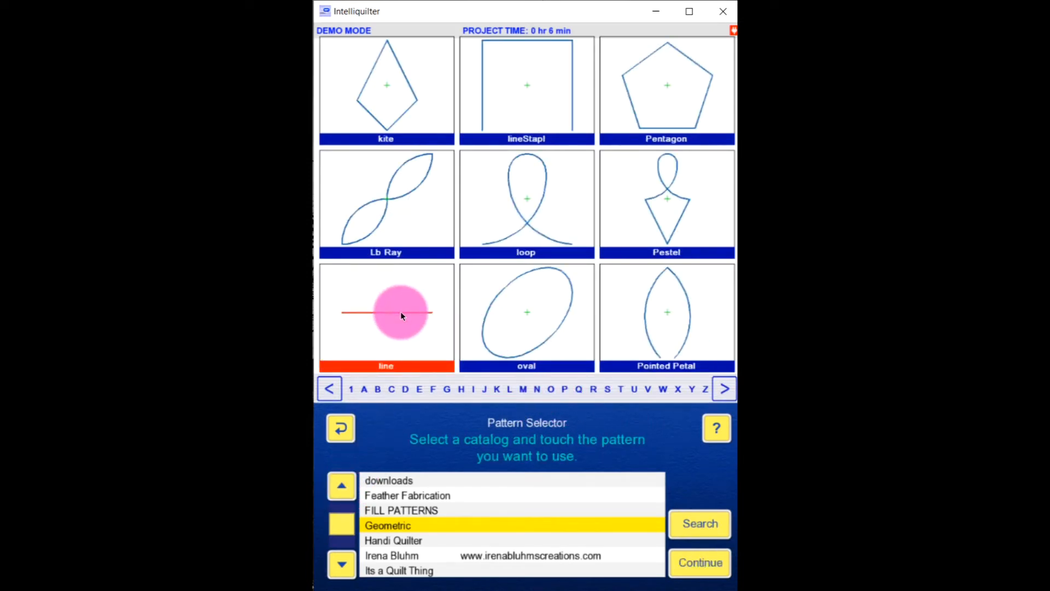
click(693, 570)
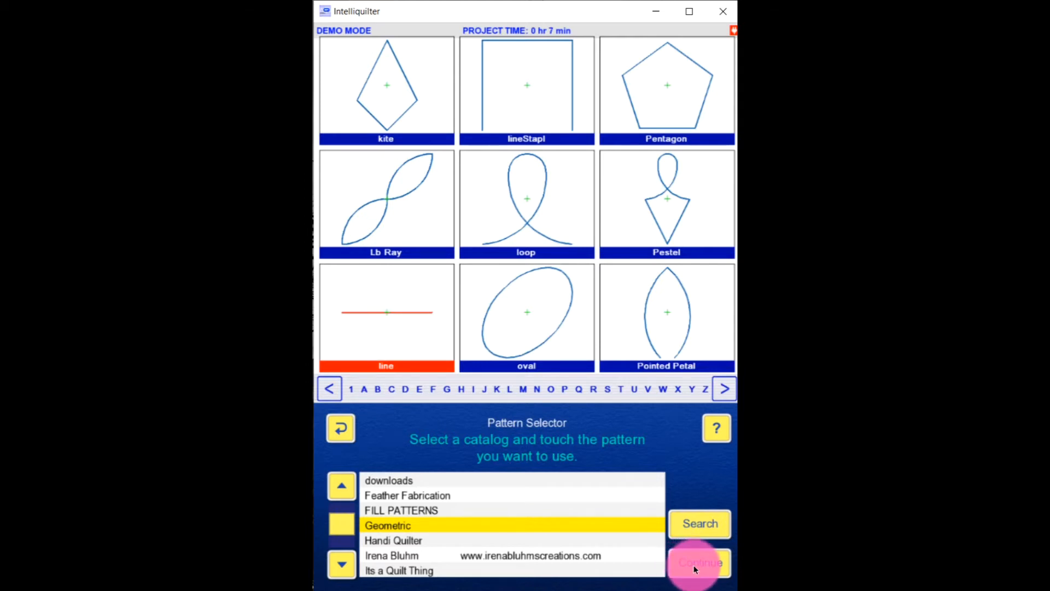
Rotate the line to 0° so that it lies horizontally across the block's center
click(340, 563)
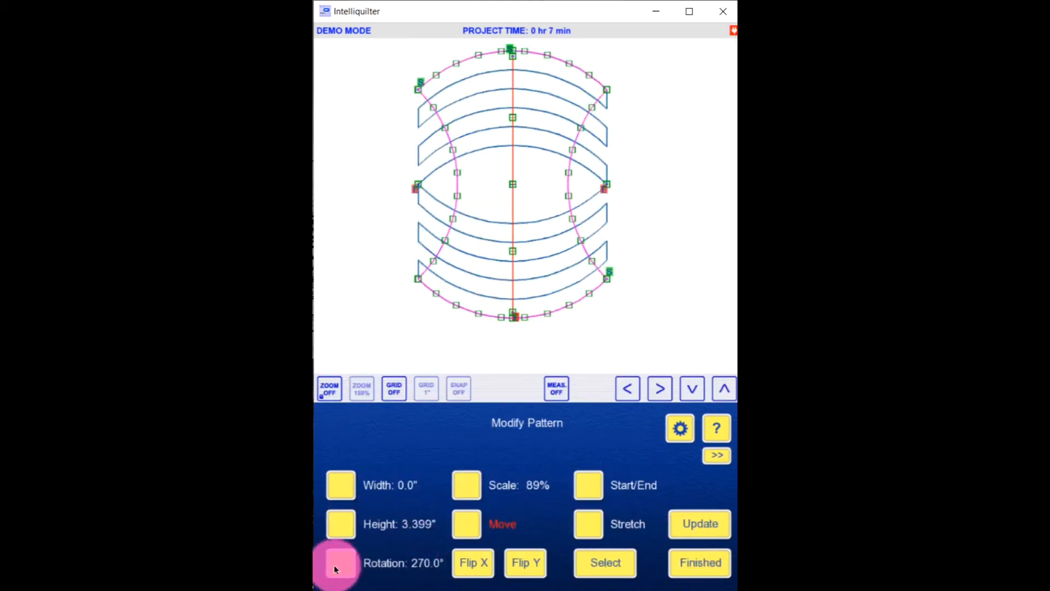
click(494, 466)
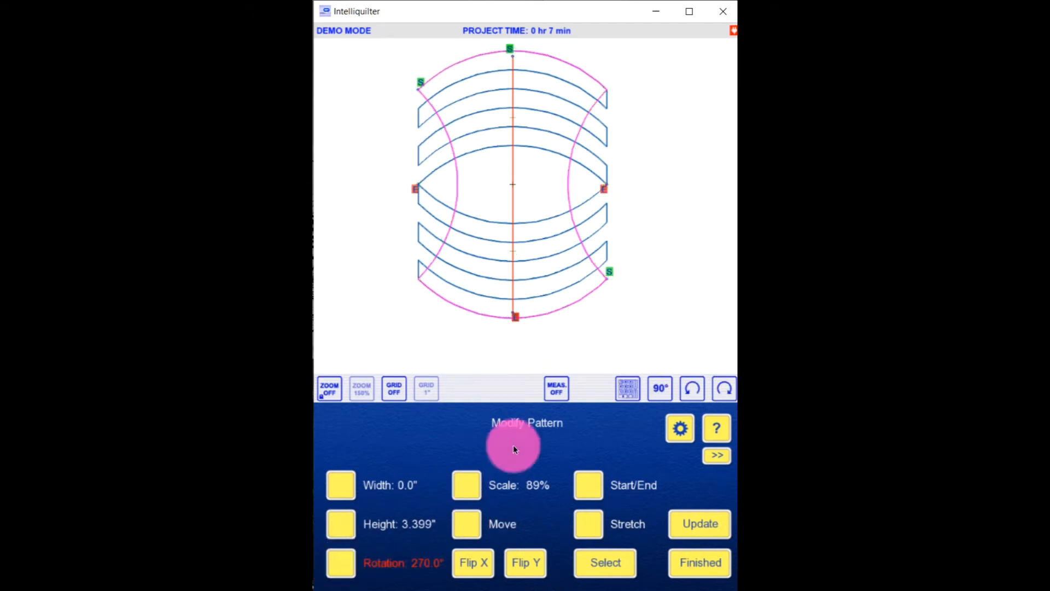
click(702, 414)
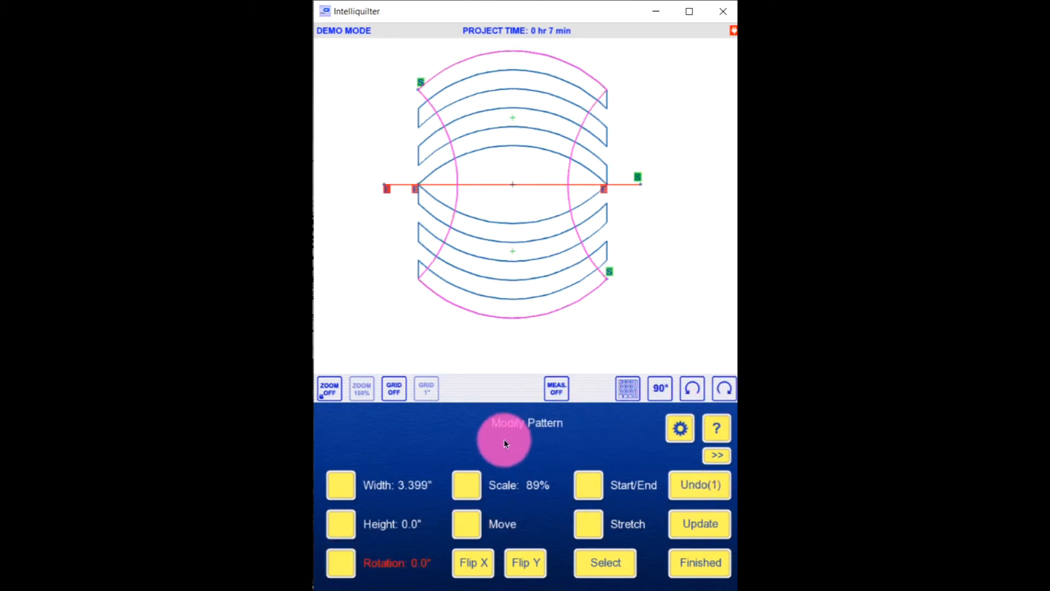
Scale the line to 66% to span the arc ends, and finish without adding another block pattern
click(461, 493)
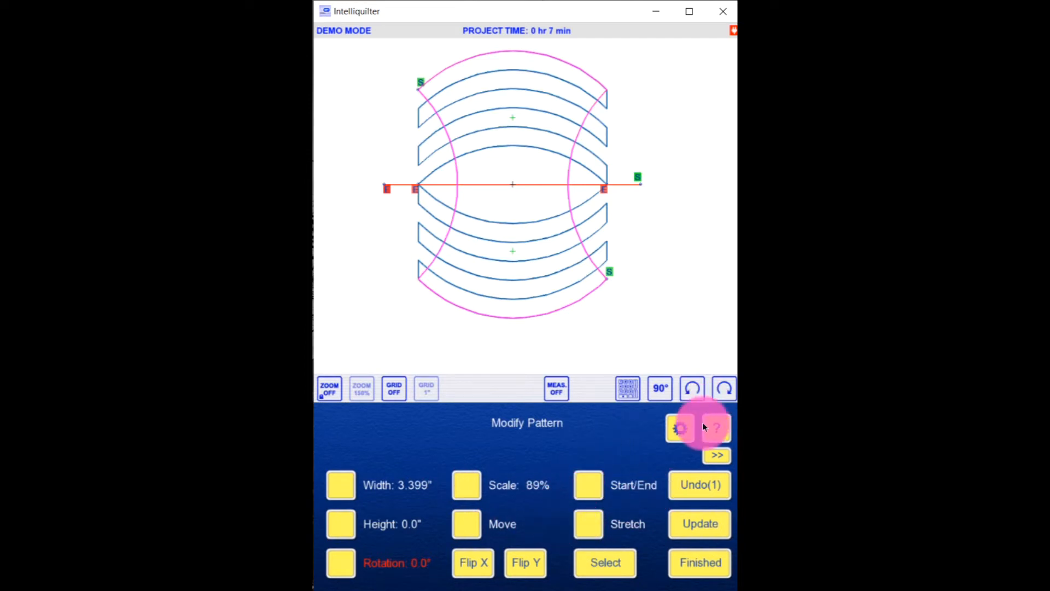
click(461, 484)
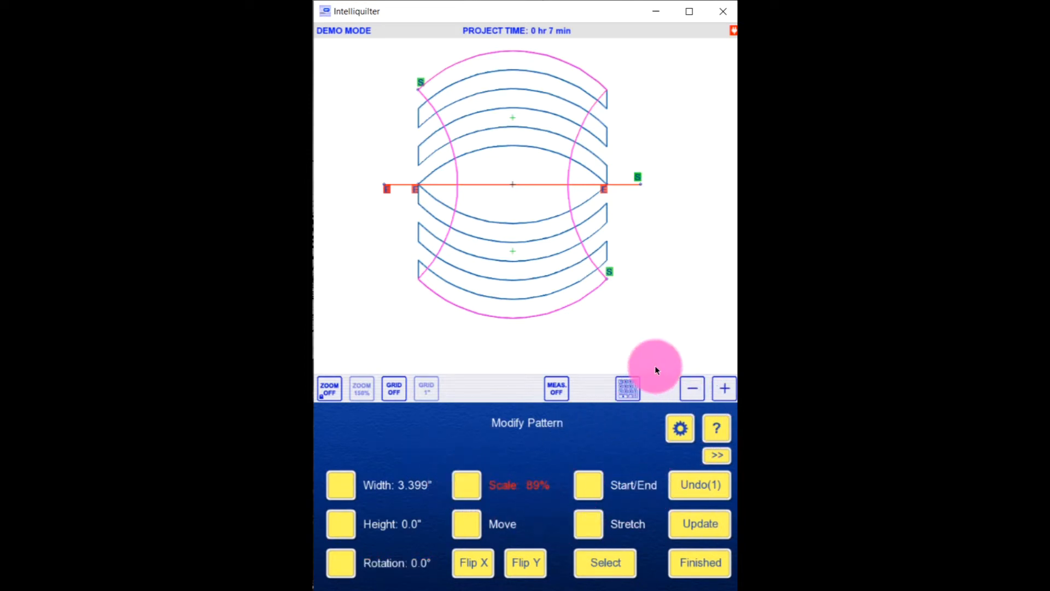
drag(693, 396, 694, 385)
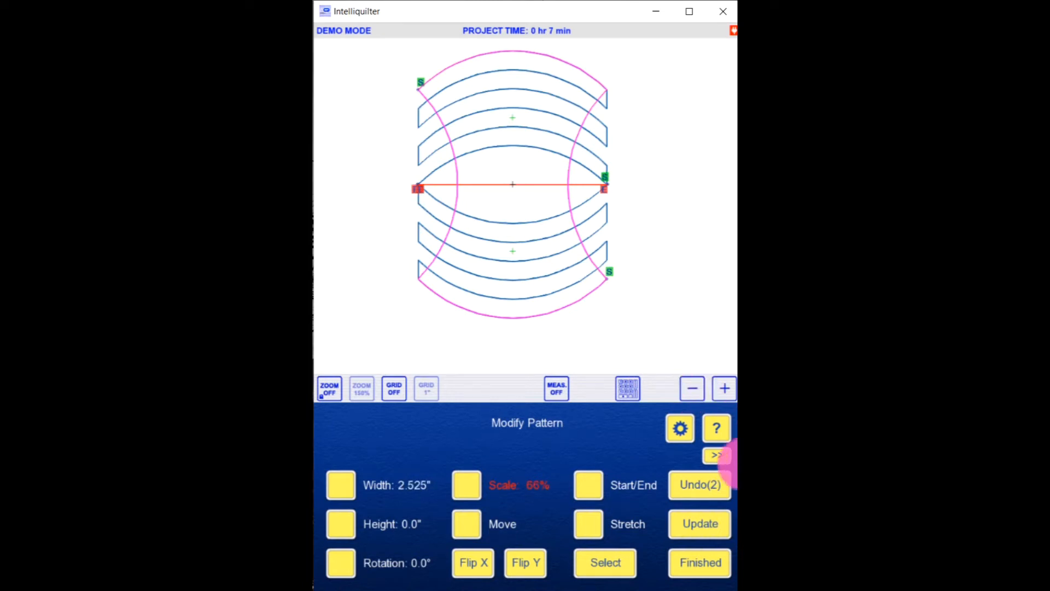
click(710, 581)
click(528, 525)
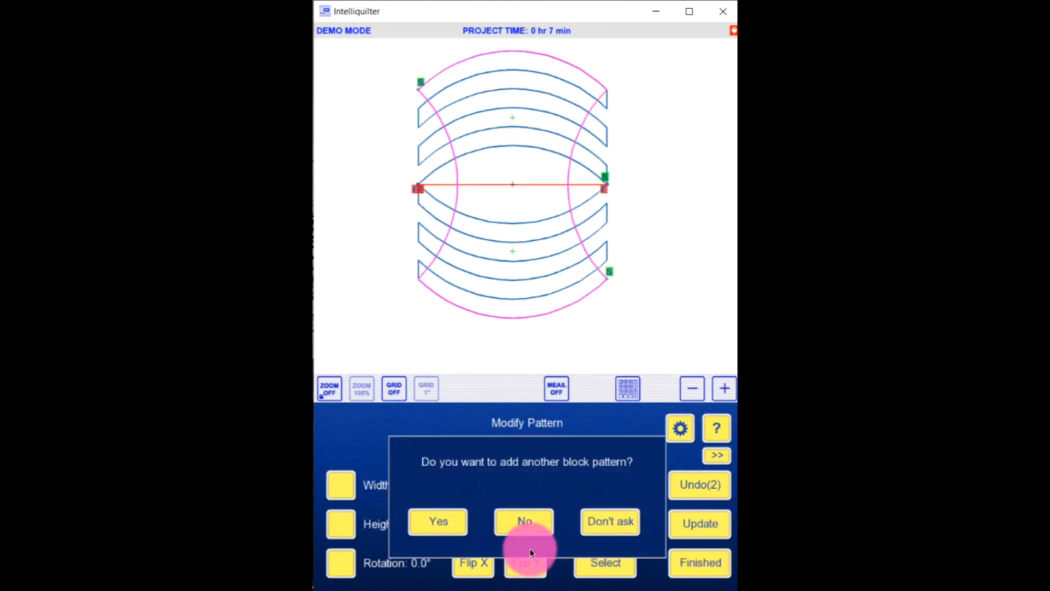
Combine the upper arcs, the center line with swapped start and end points, and the lower arcs into one pattern
click(629, 380)
click(485, 563)
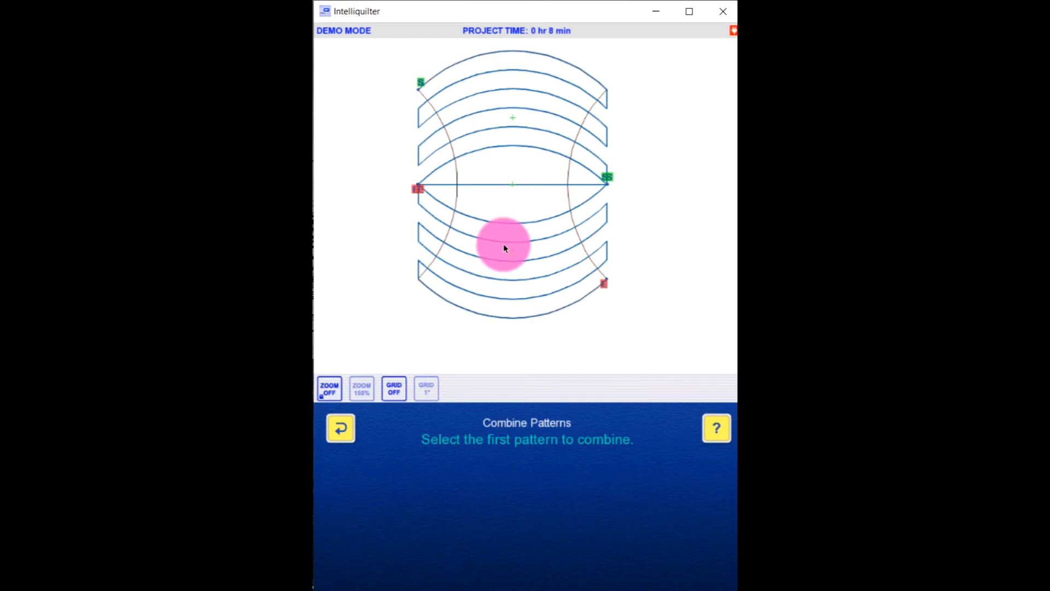
click(526, 54)
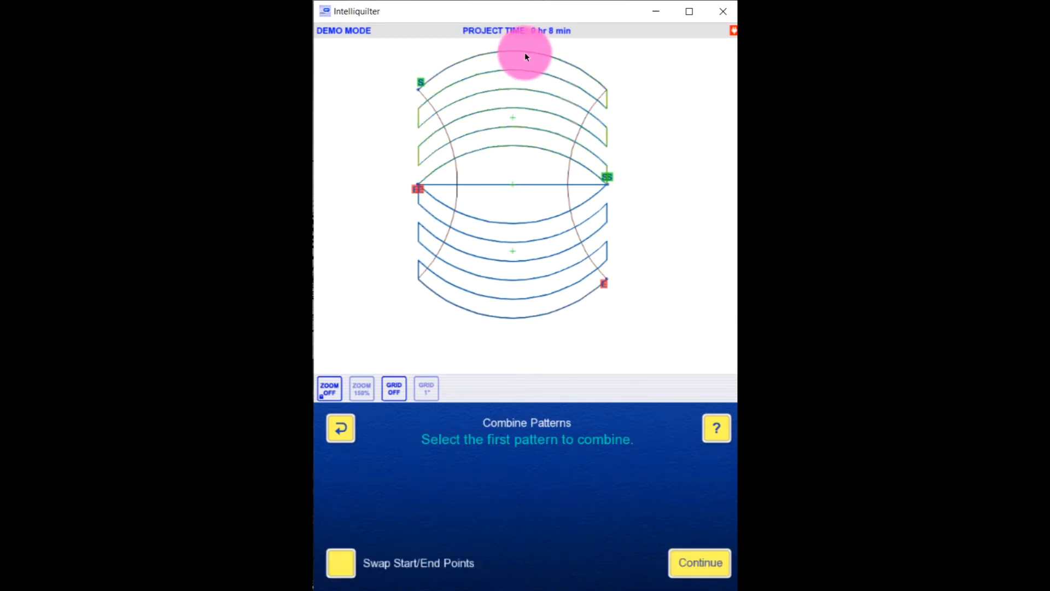
click(717, 567)
click(495, 186)
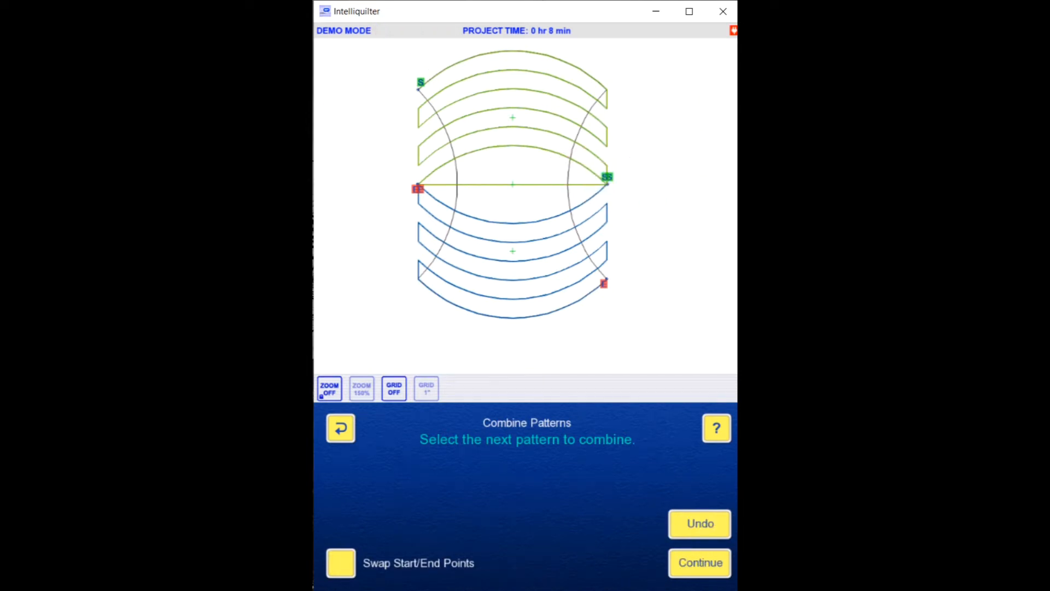
click(340, 568)
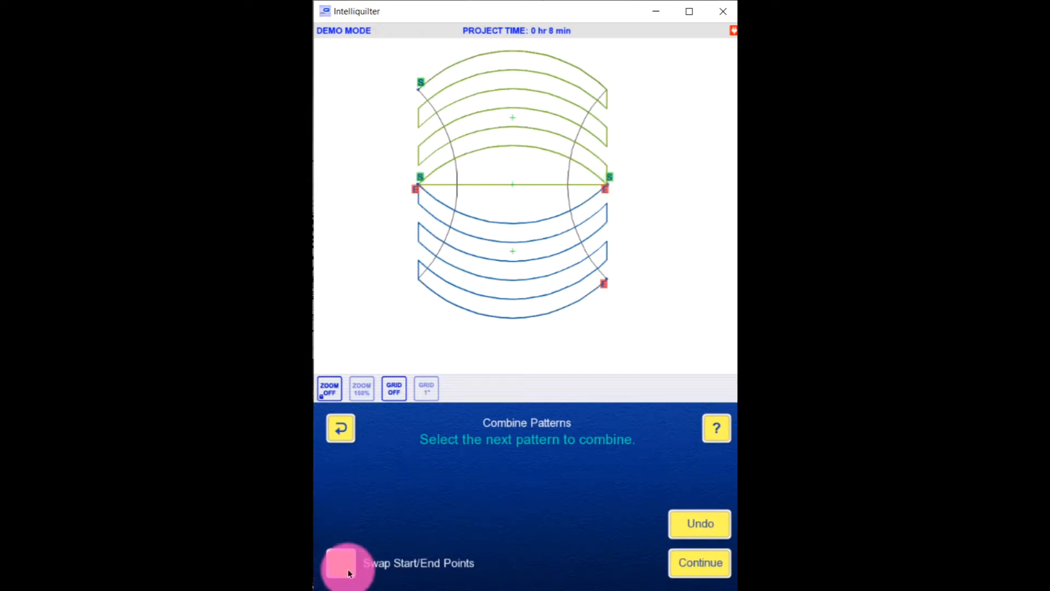
click(691, 566)
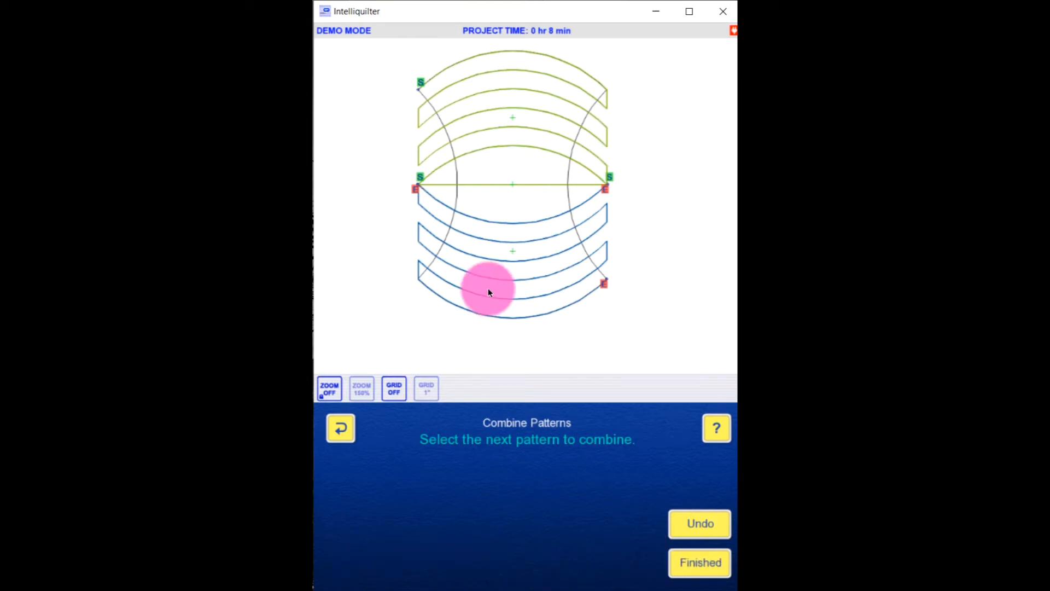
click(469, 227)
click(706, 565)
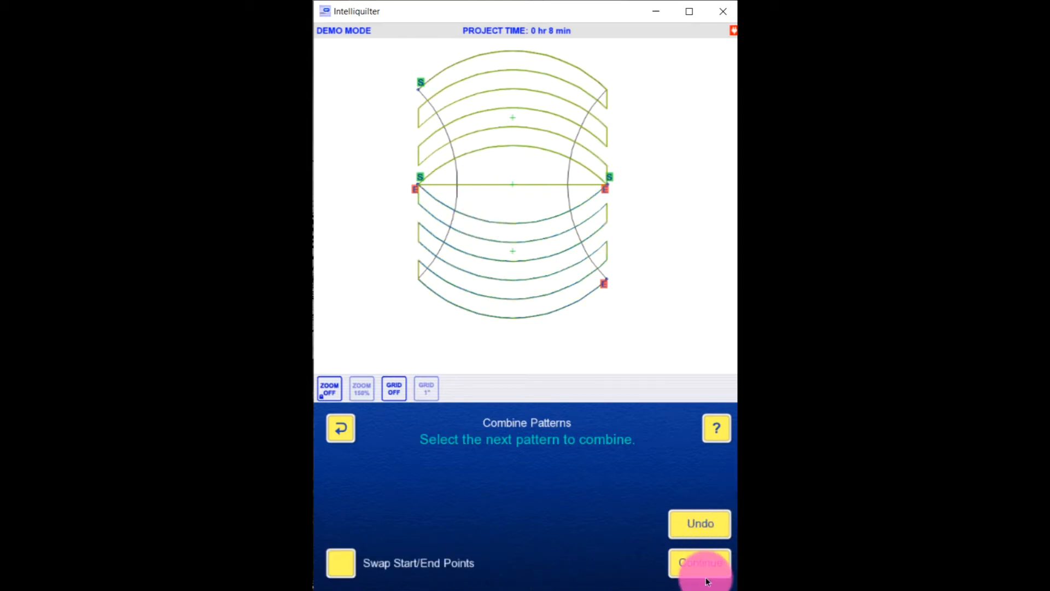
click(707, 564)
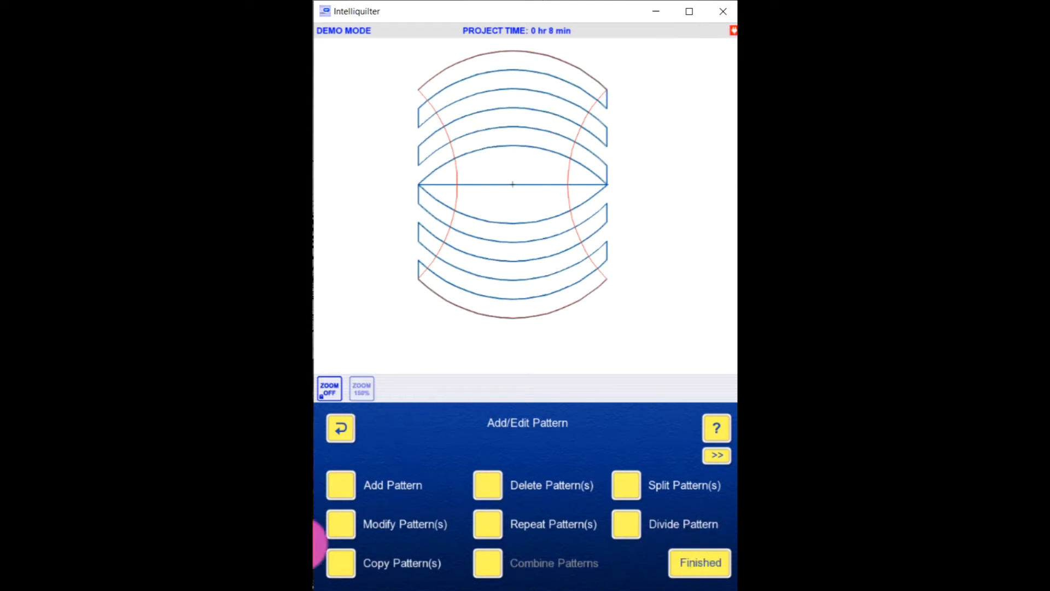
Copy the combined arc pattern and place the copy in the empty space above the block
click(349, 564)
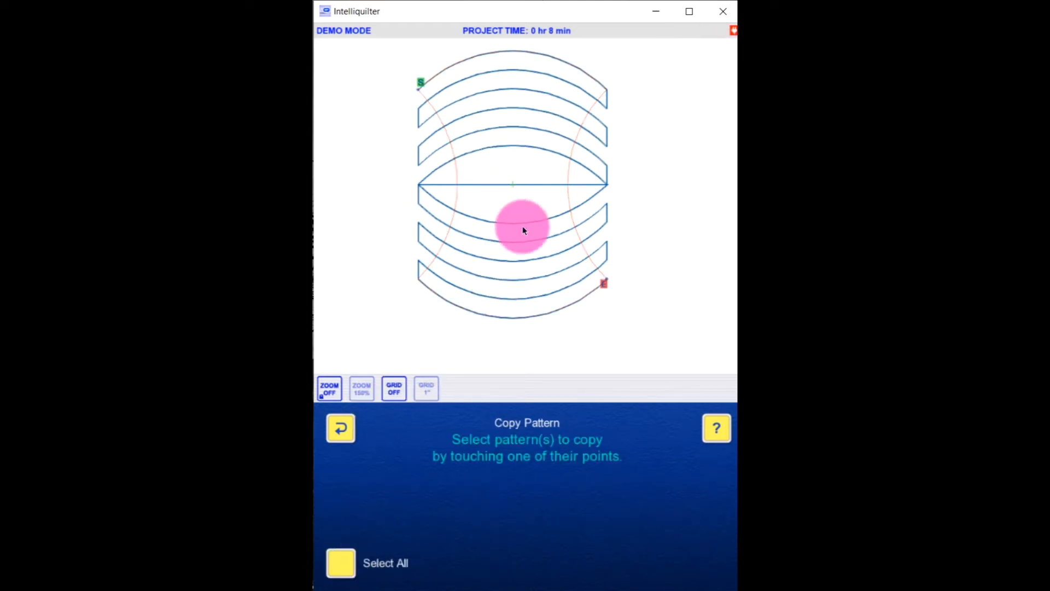
click(579, 92)
click(685, 563)
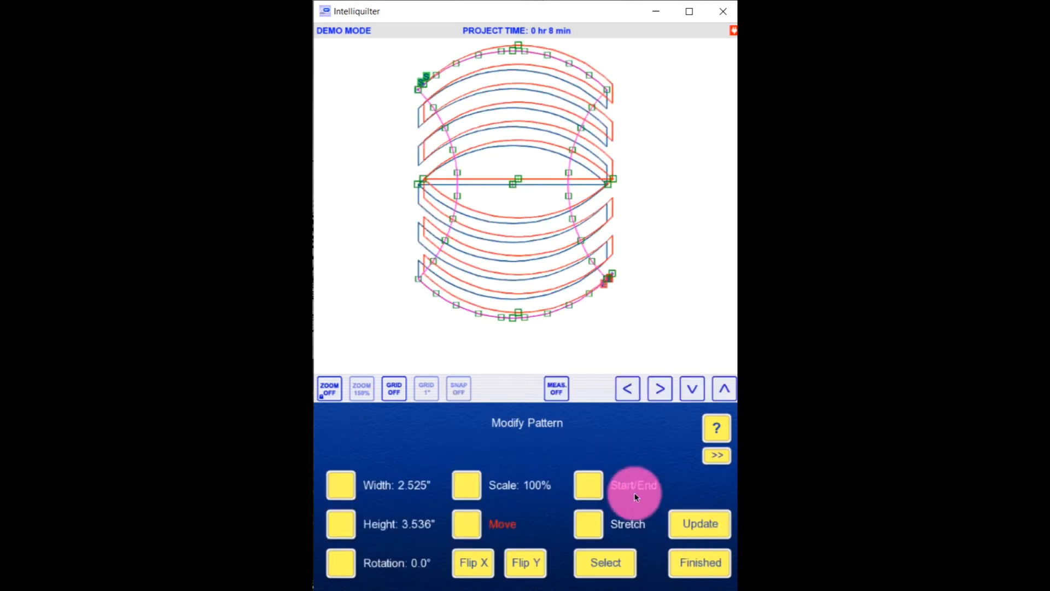
click(329, 389)
click(331, 294)
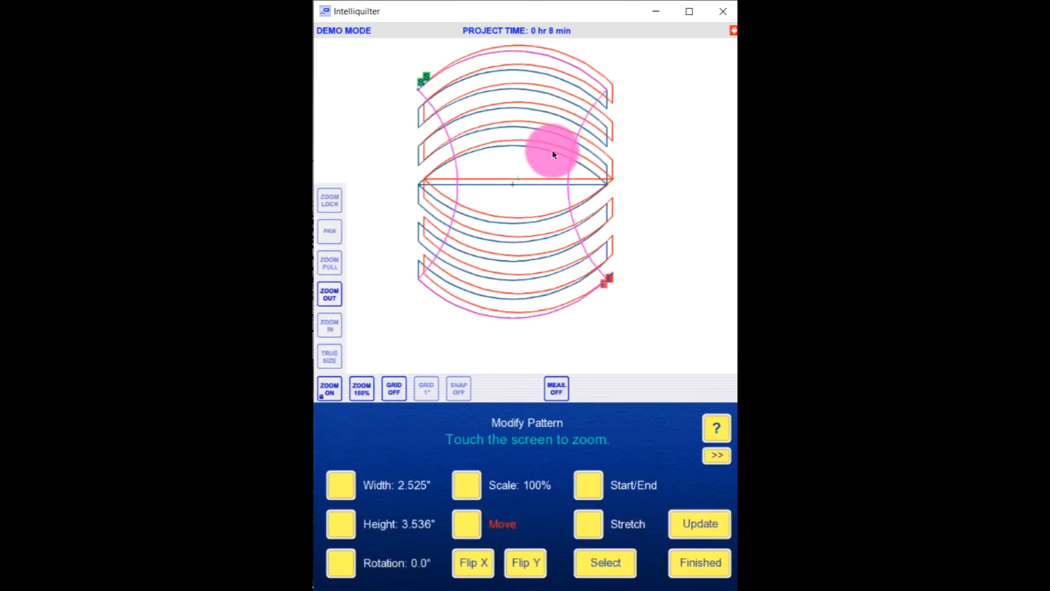
click(551, 137)
click(552, 130)
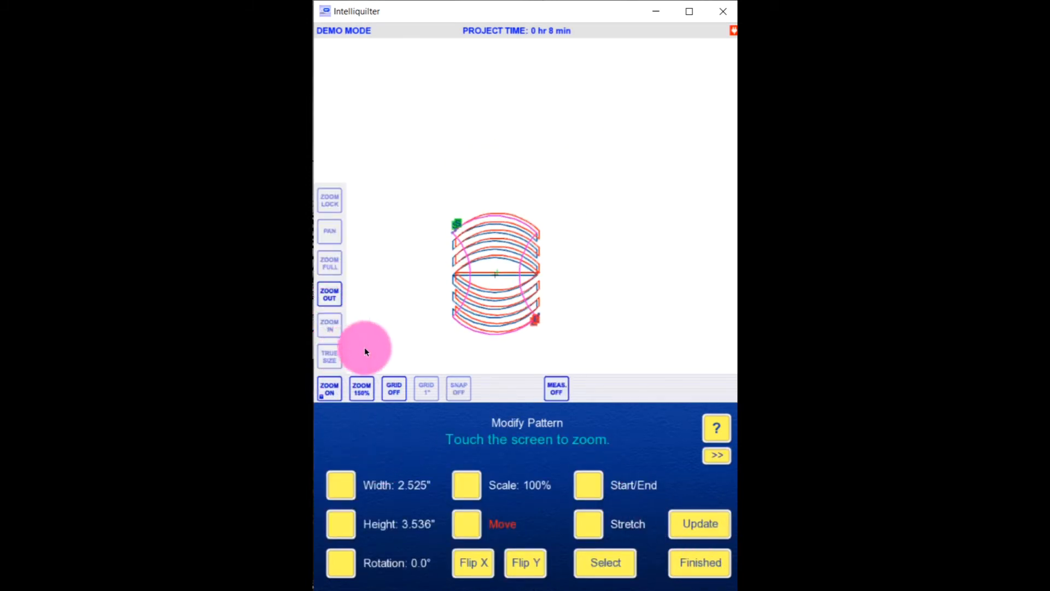
click(458, 529)
drag(501, 297, 465, 113)
click(701, 562)
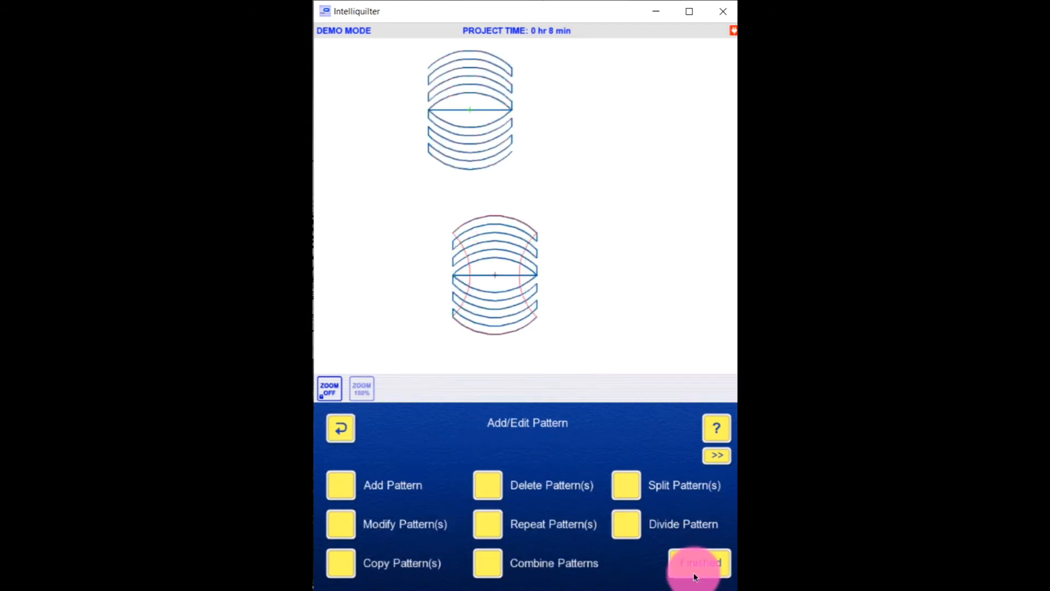
click(534, 117)
click(488, 210)
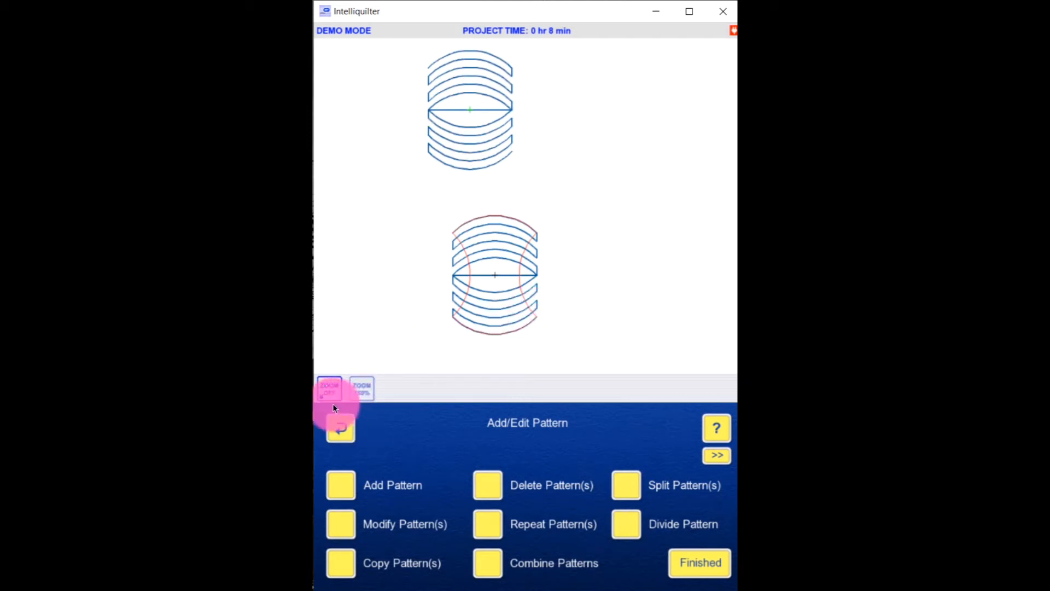
Copy the Apple Core block and place the copy exactly over the original block
click(684, 563)
click(343, 520)
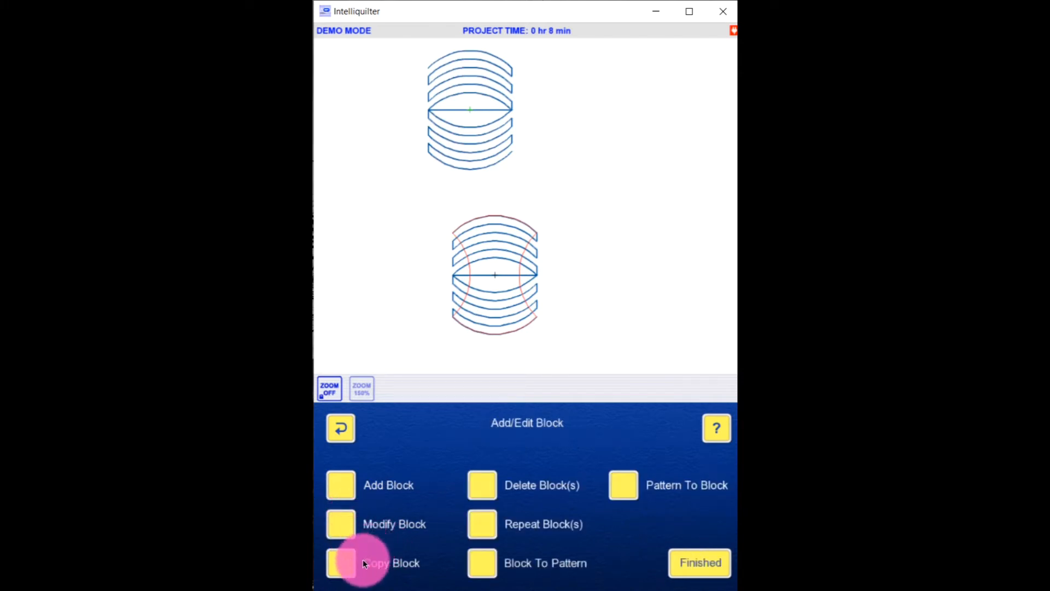
click(351, 569)
click(518, 280)
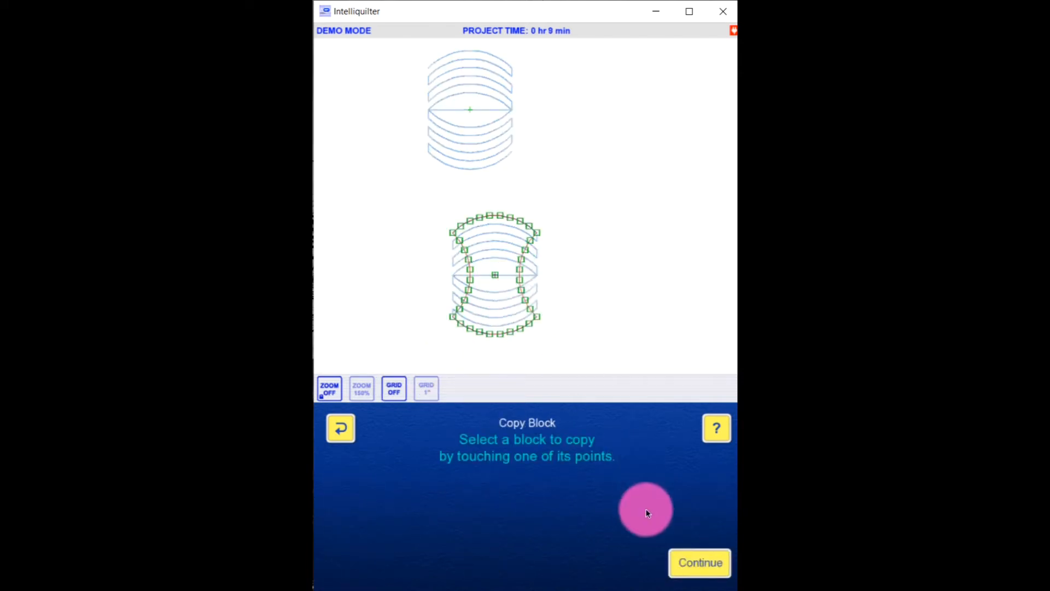
click(681, 575)
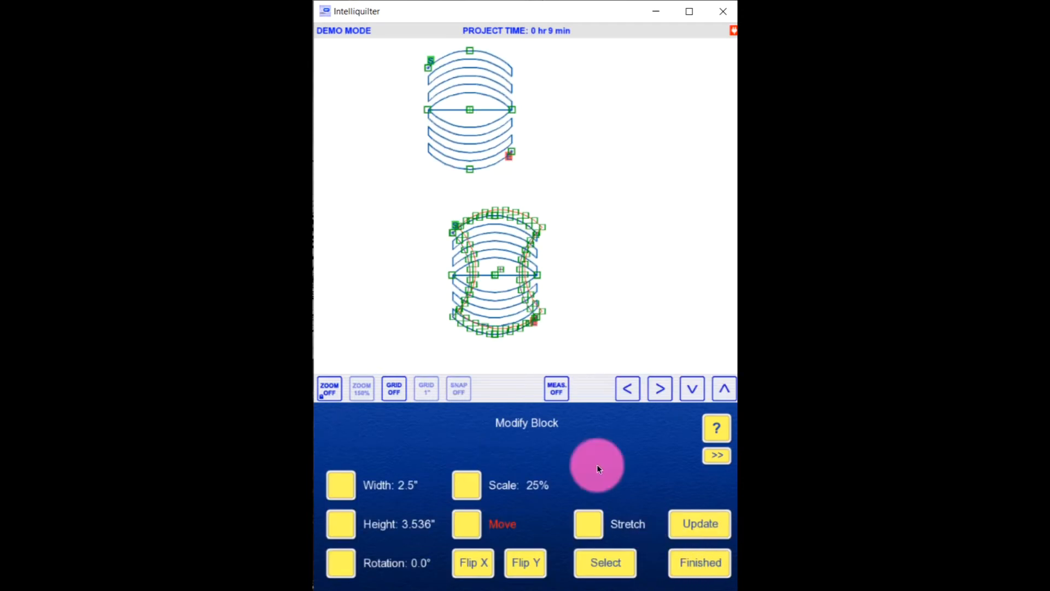
click(499, 270)
click(325, 390)
click(330, 326)
click(507, 218)
click(506, 268)
click(565, 208)
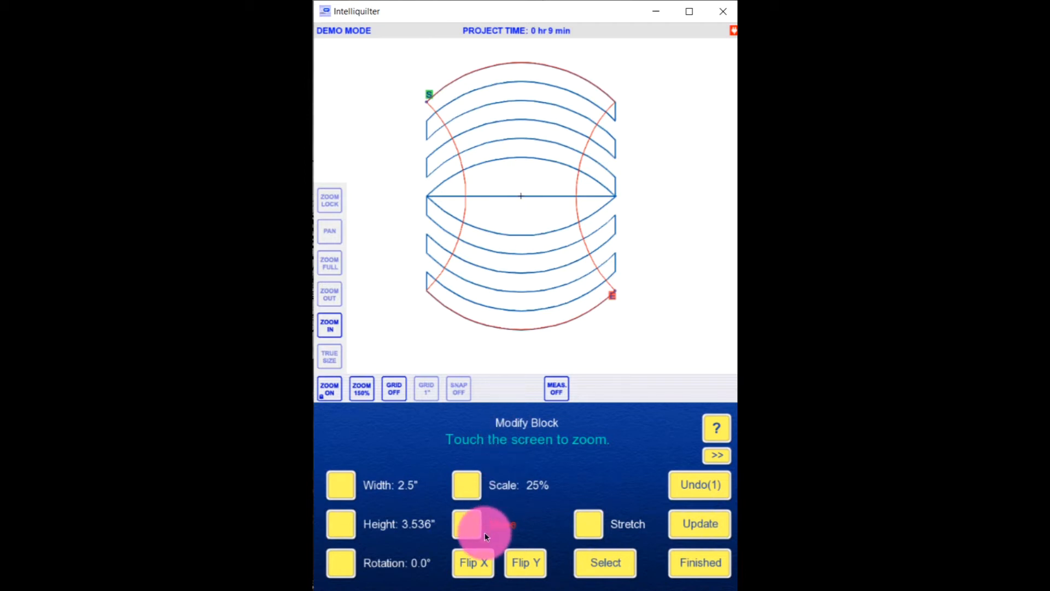
Try scaling the copied block to 26%, and undo the scaling
click(467, 485)
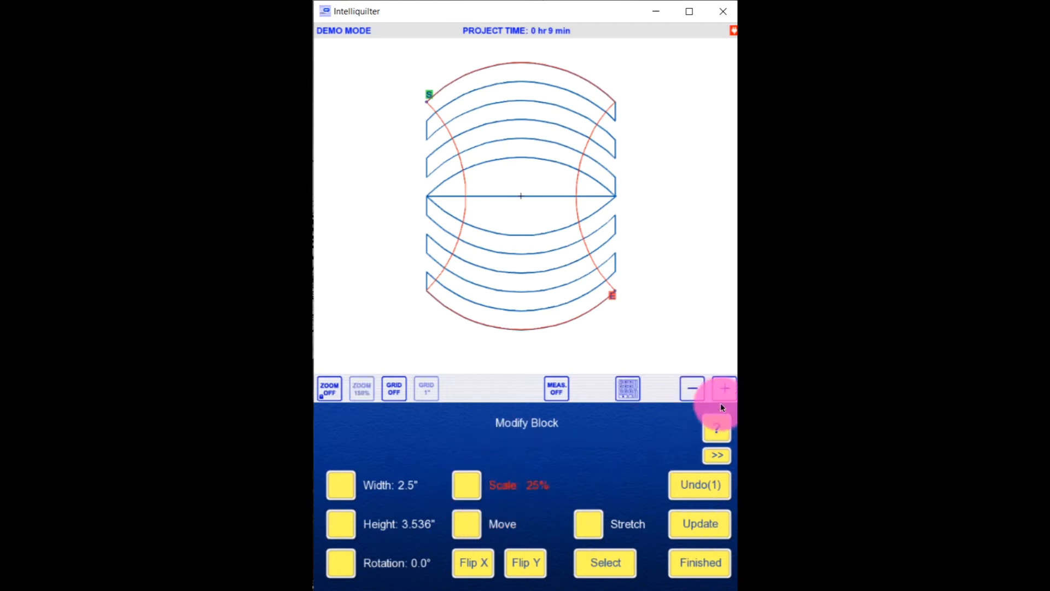
click(725, 390)
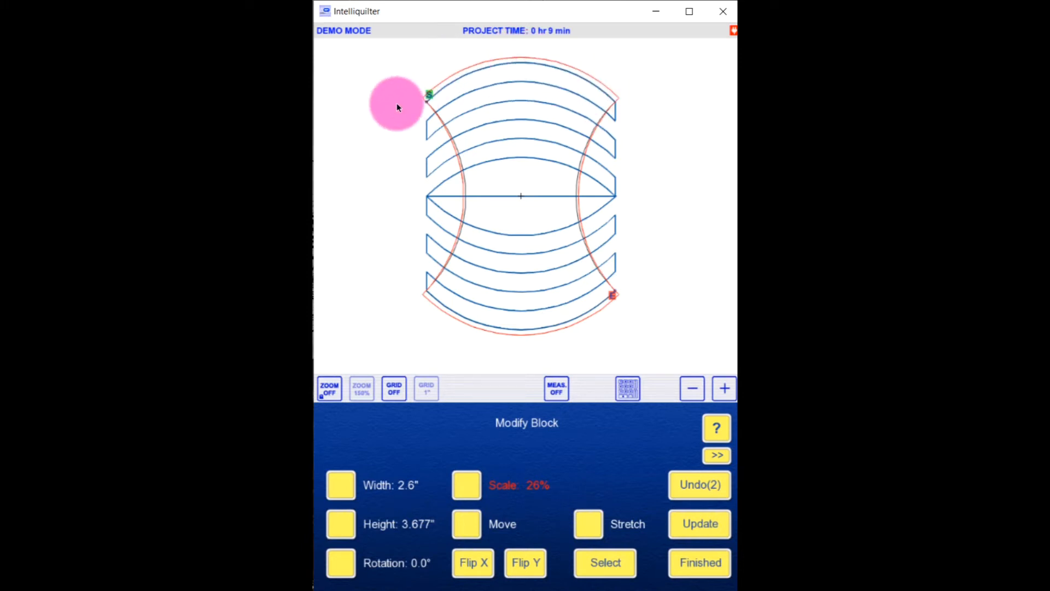
click(703, 485)
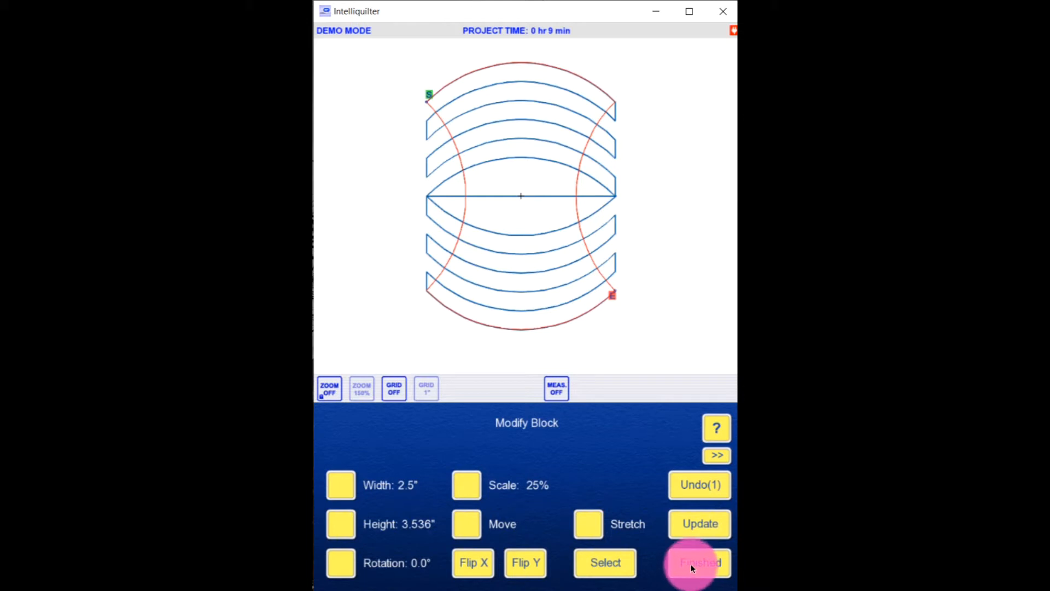
Rotate the copied block to 90° and move it so its corners meet the original block's right-hand corners
click(343, 565)
click(725, 388)
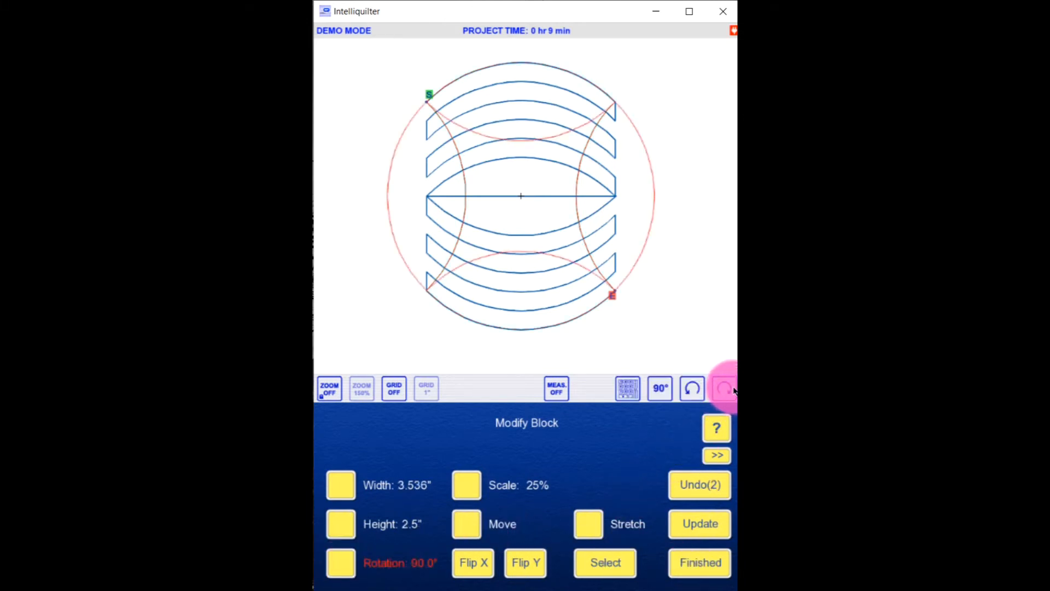
click(466, 523)
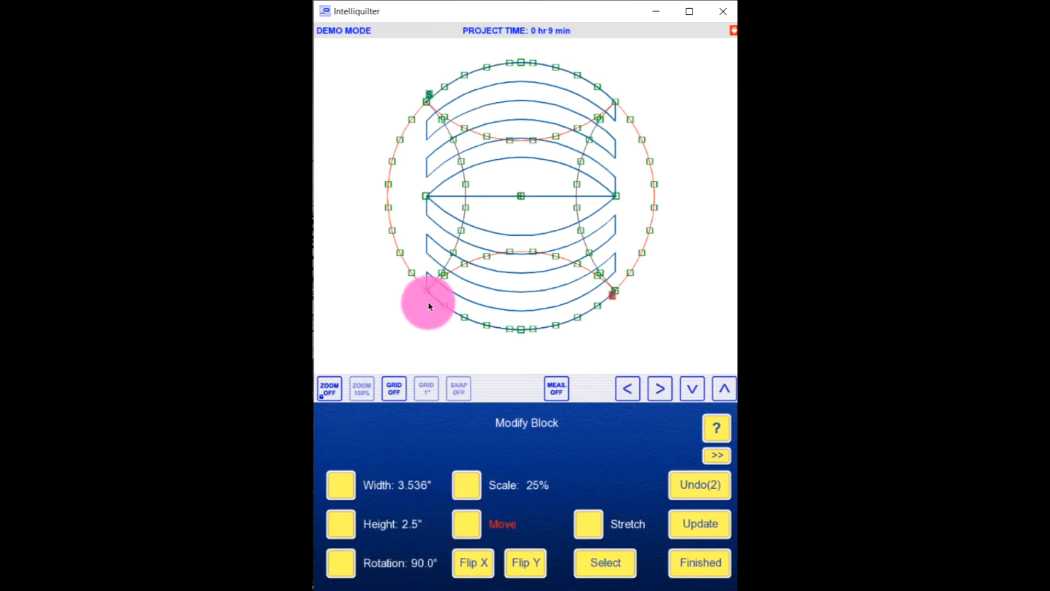
drag(417, 277, 621, 294)
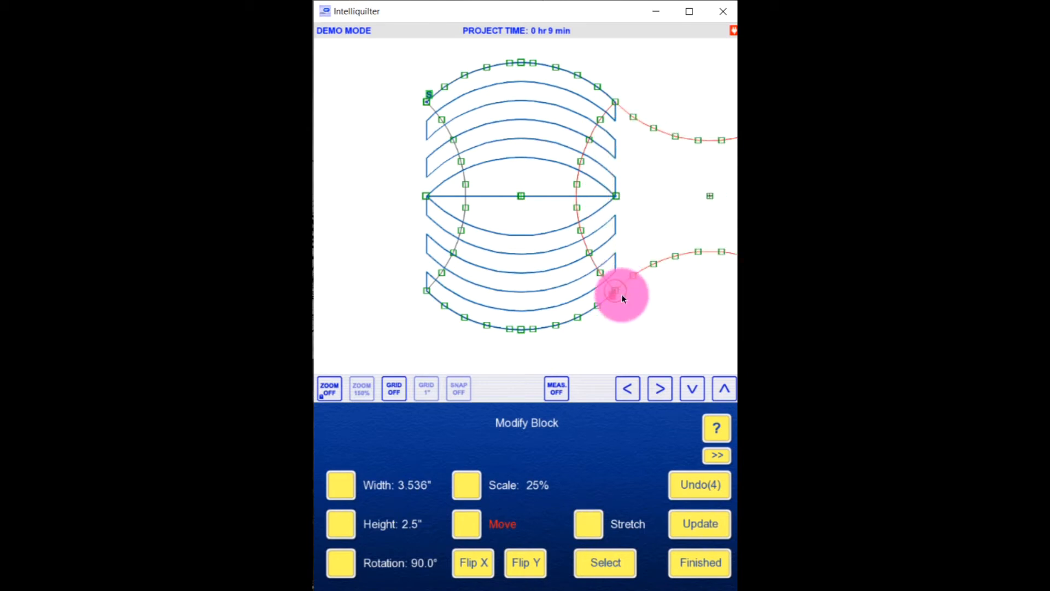
click(699, 567)
Copy the rotated block and place the copy against the left-hand corners of the arc pattern
click(336, 567)
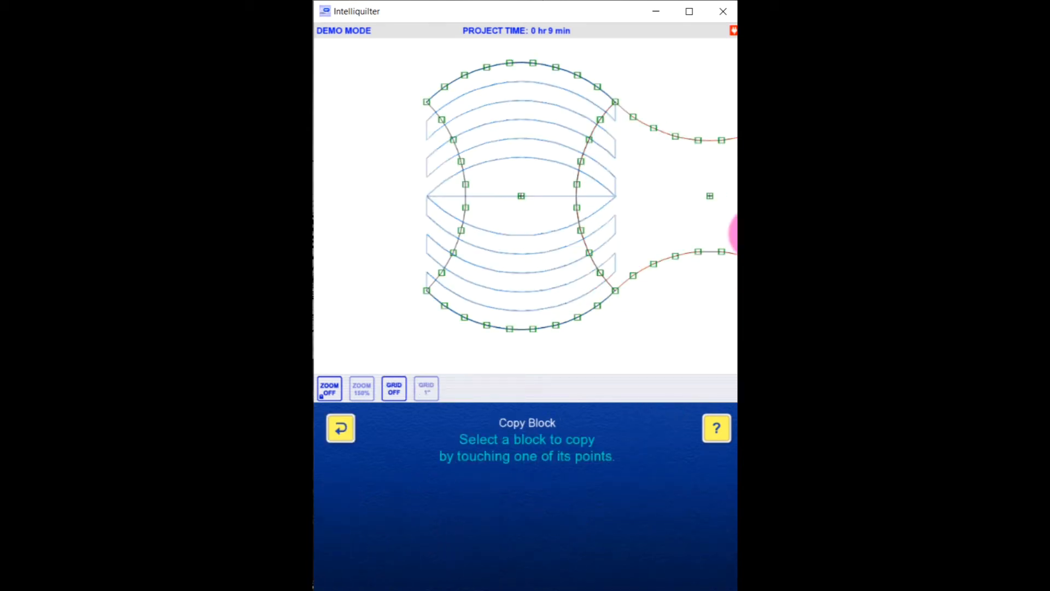
click(691, 566)
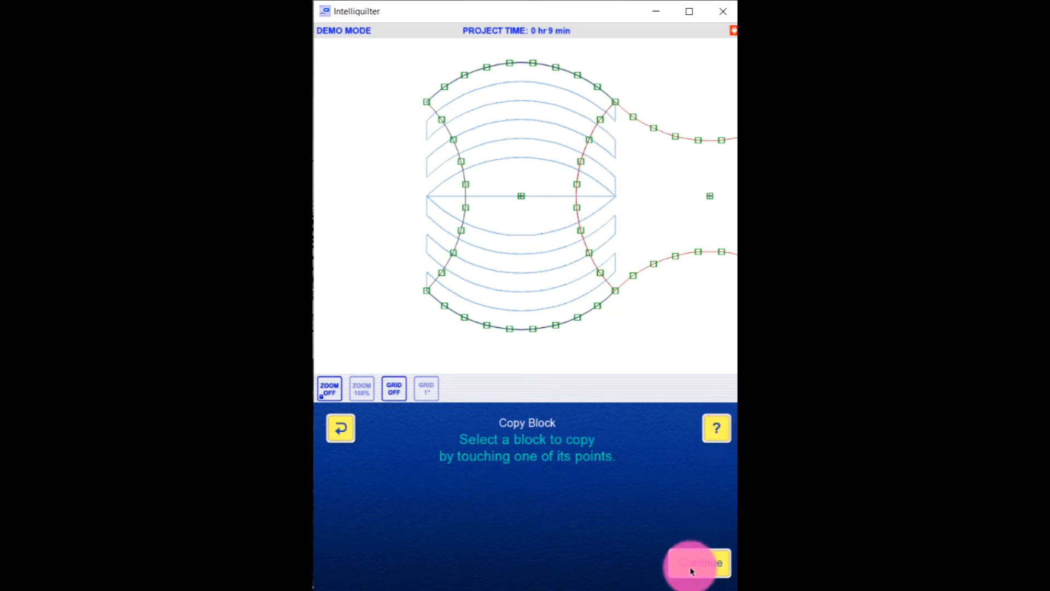
drag(721, 239, 430, 286)
click(729, 565)
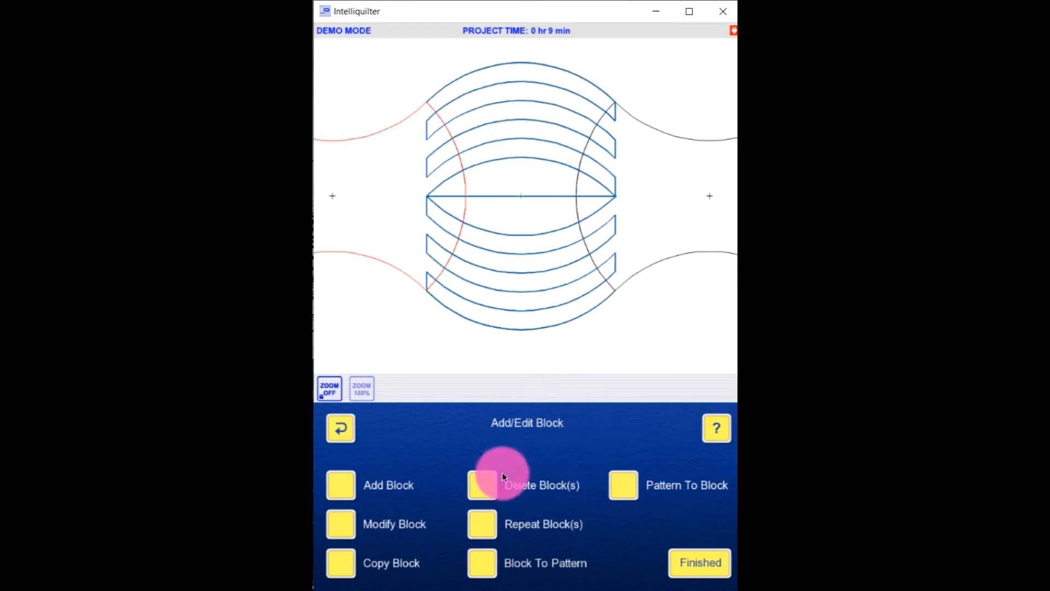
Add a No-Sew Zone that affects the combined arc pattern, defined by the existing rotated block on its left side
click(343, 493)
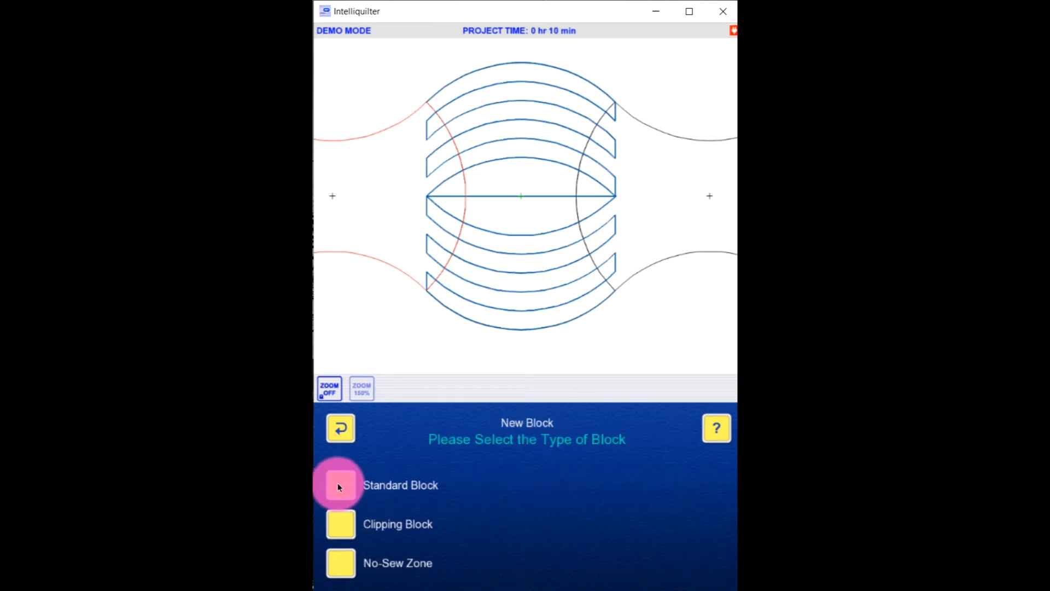
click(344, 563)
click(493, 83)
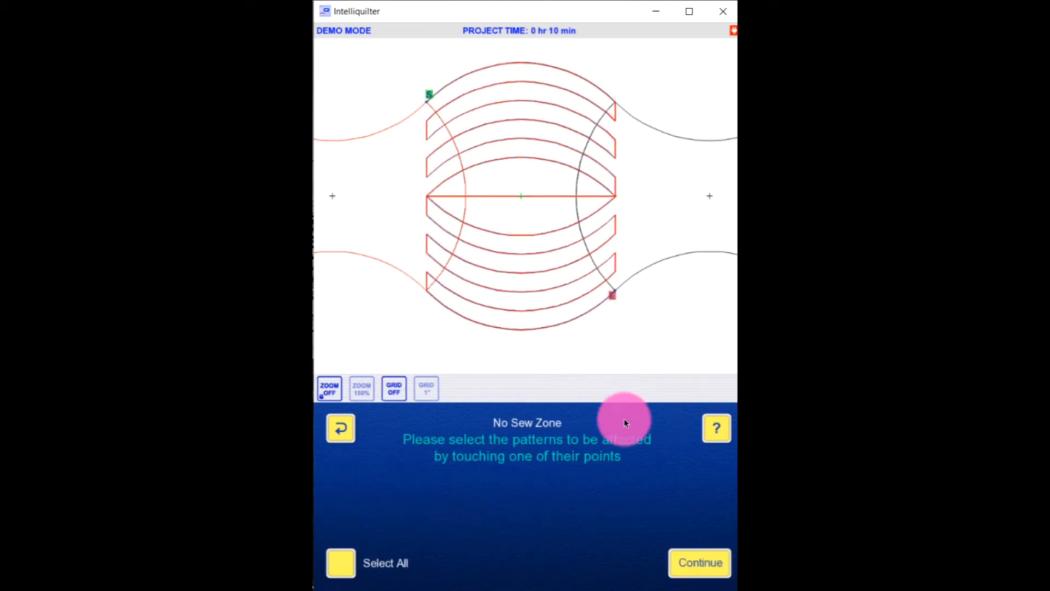
click(719, 573)
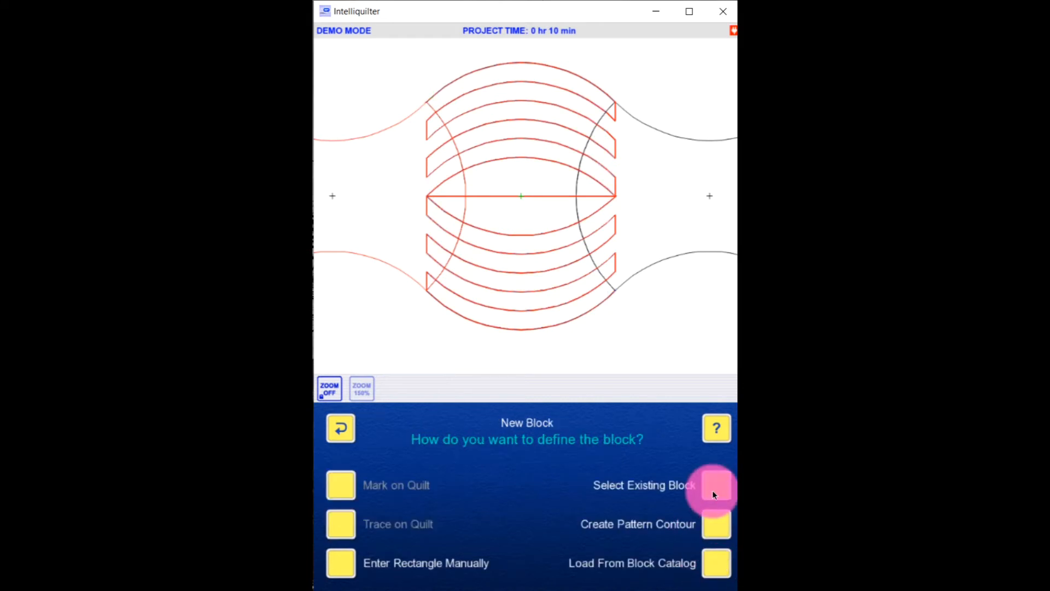
click(714, 489)
click(388, 265)
click(702, 564)
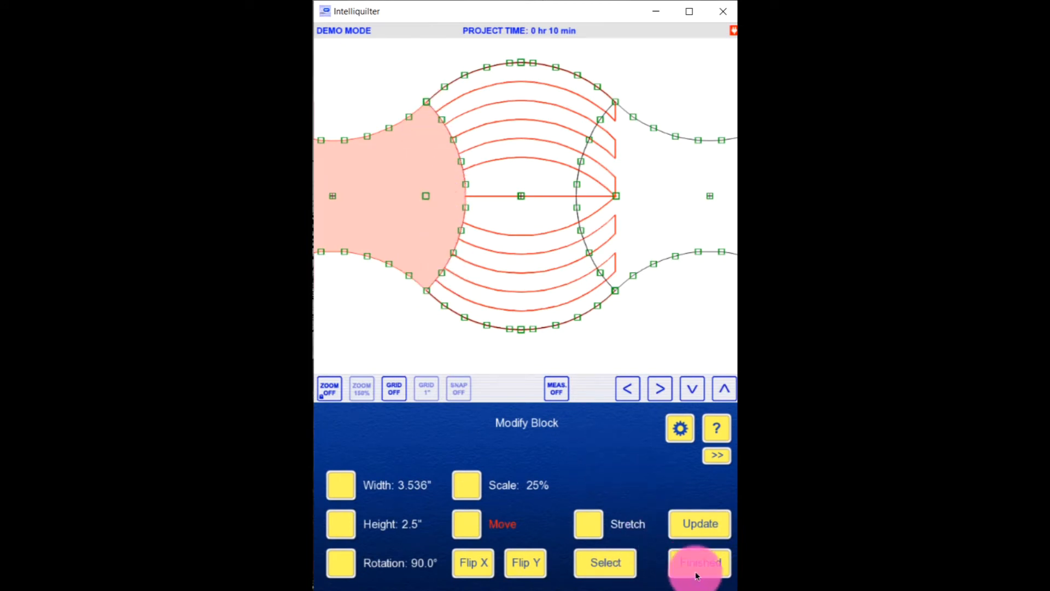
Clip the arc pattern with the left No-Sew Zone, using Continuous transitions, and commit the transitions
click(700, 563)
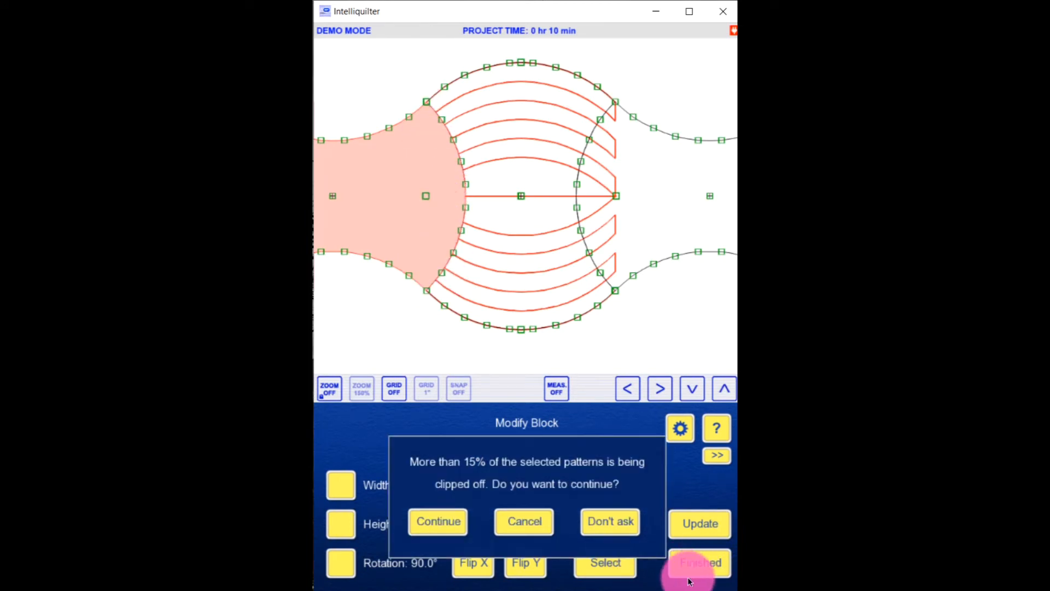
click(443, 522)
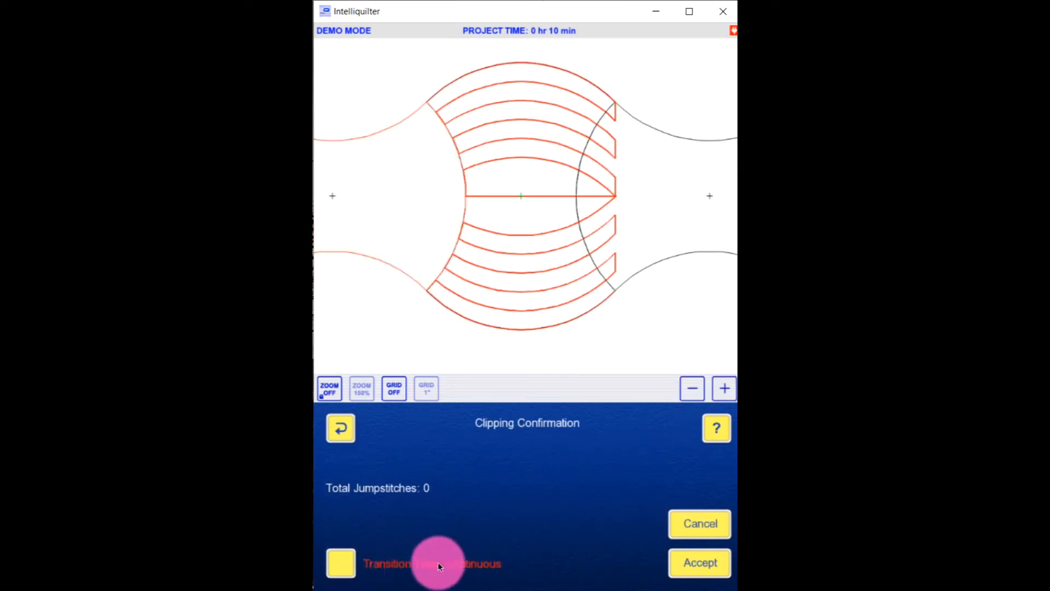
click(698, 561)
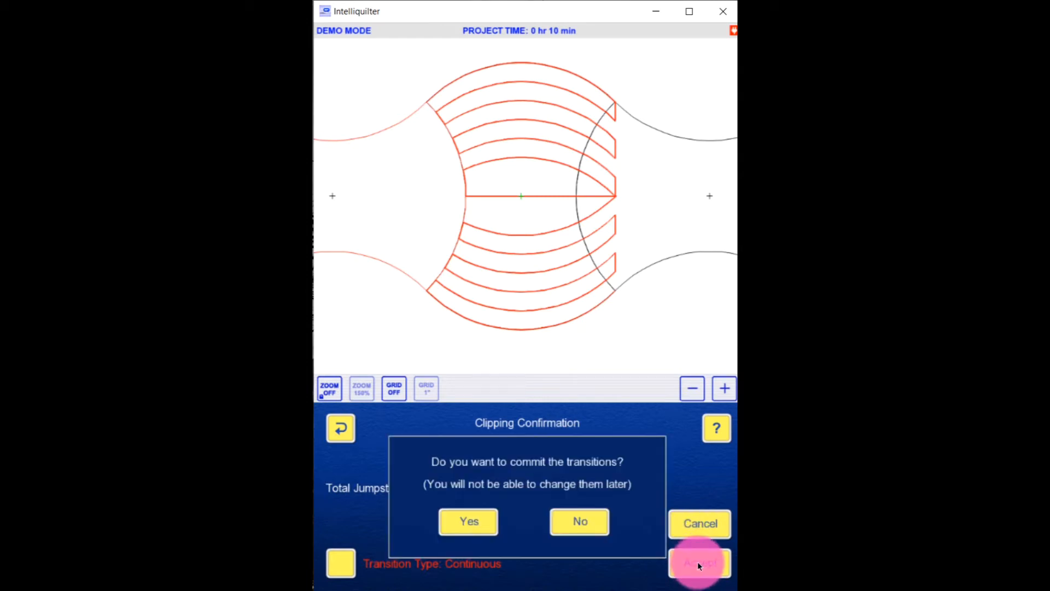
click(479, 526)
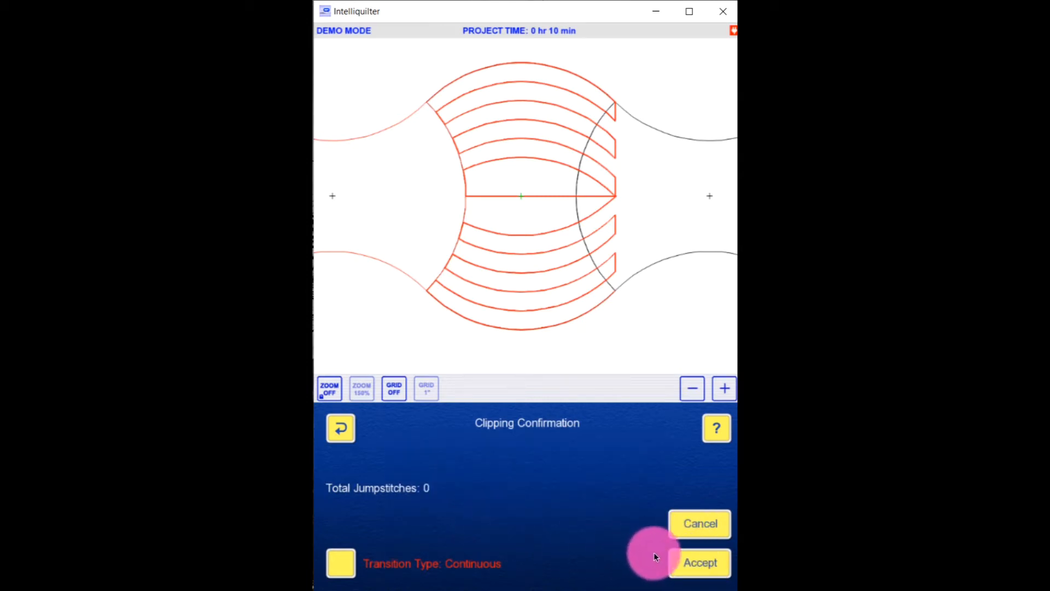
click(686, 564)
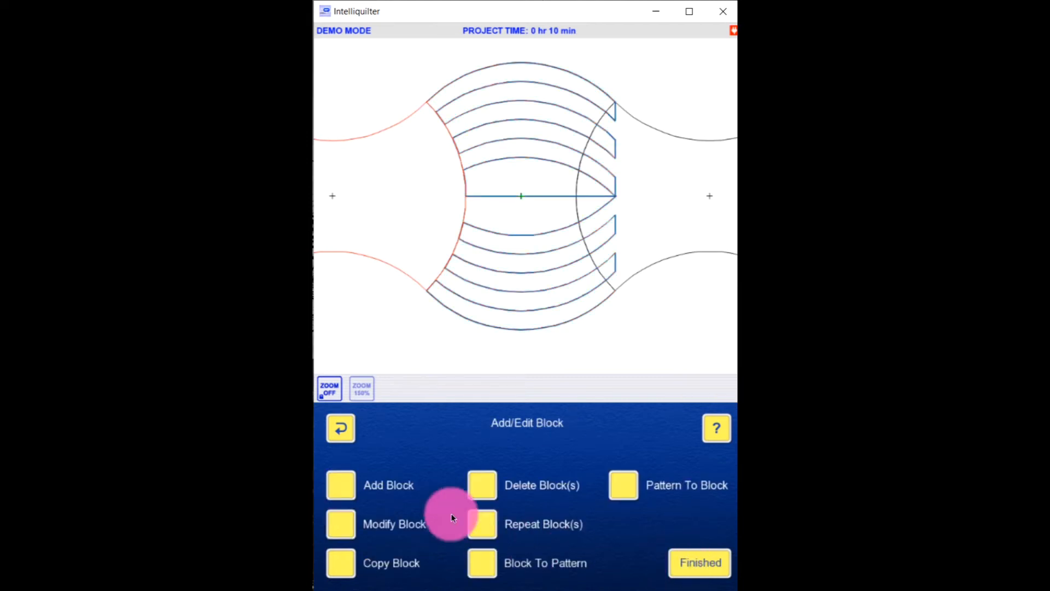
Add a No-Sew Zone that affects the arc pattern, defined by the existing rotated block on its right side
click(344, 482)
click(343, 525)
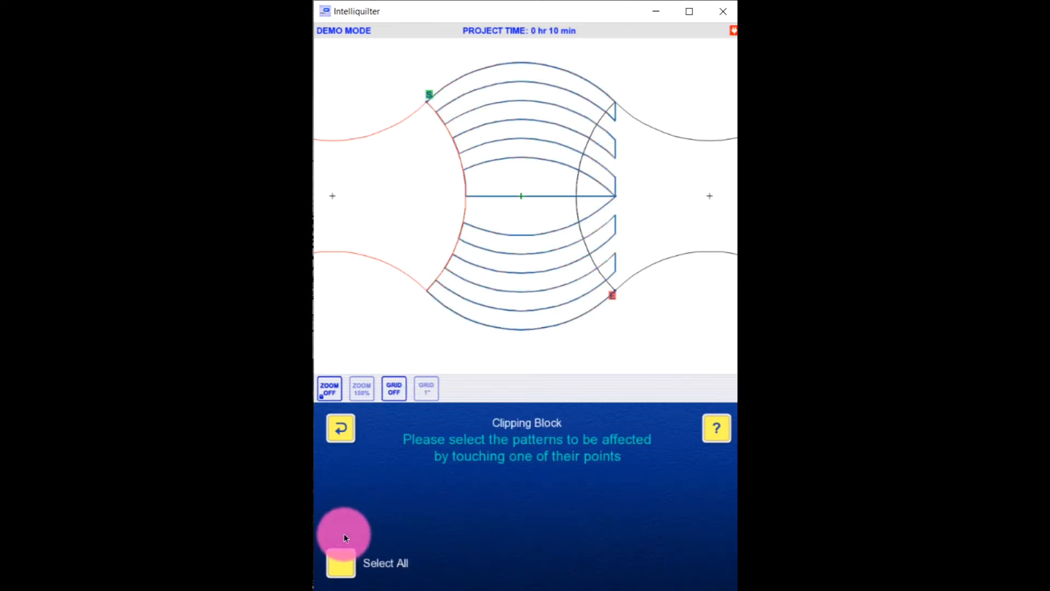
click(343, 432)
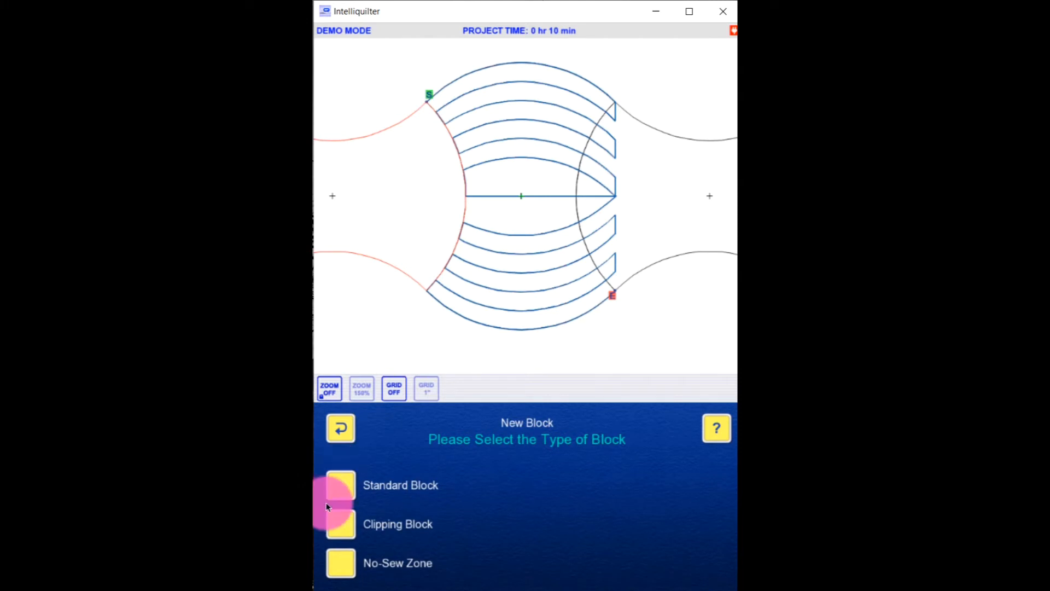
click(342, 565)
click(521, 154)
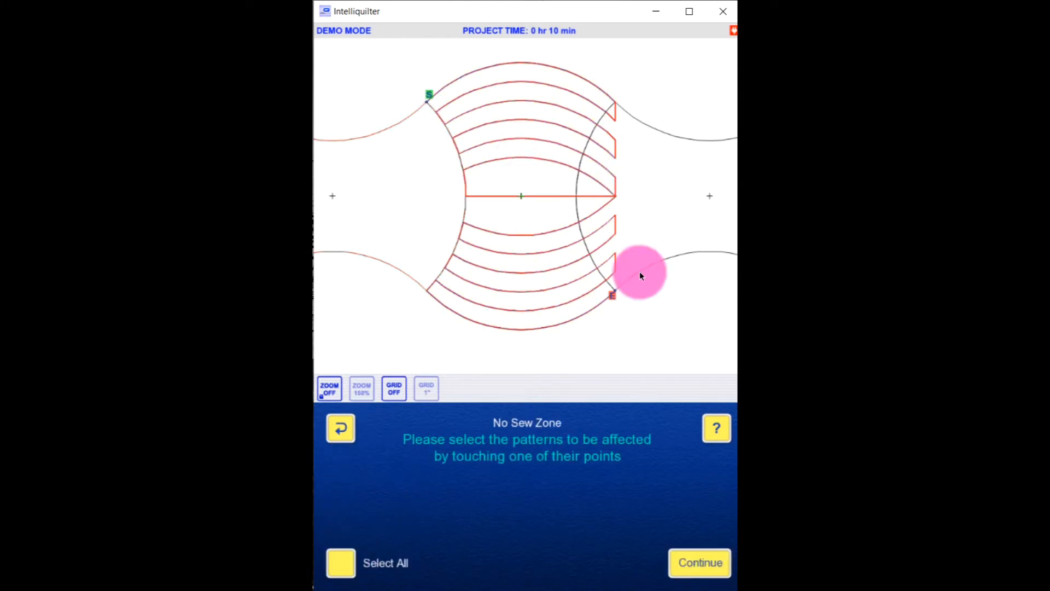
click(714, 553)
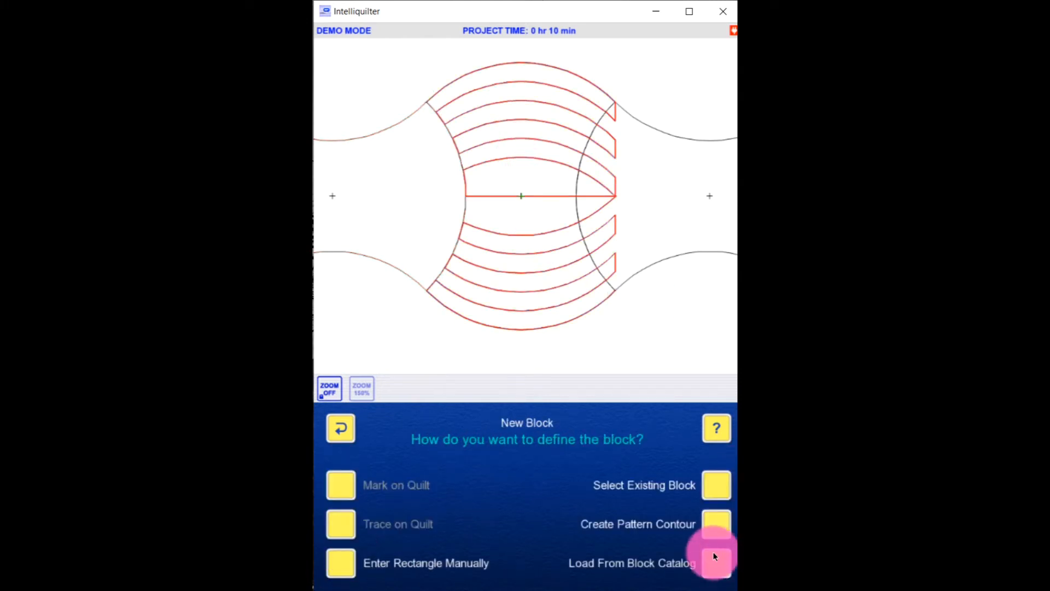
click(710, 488)
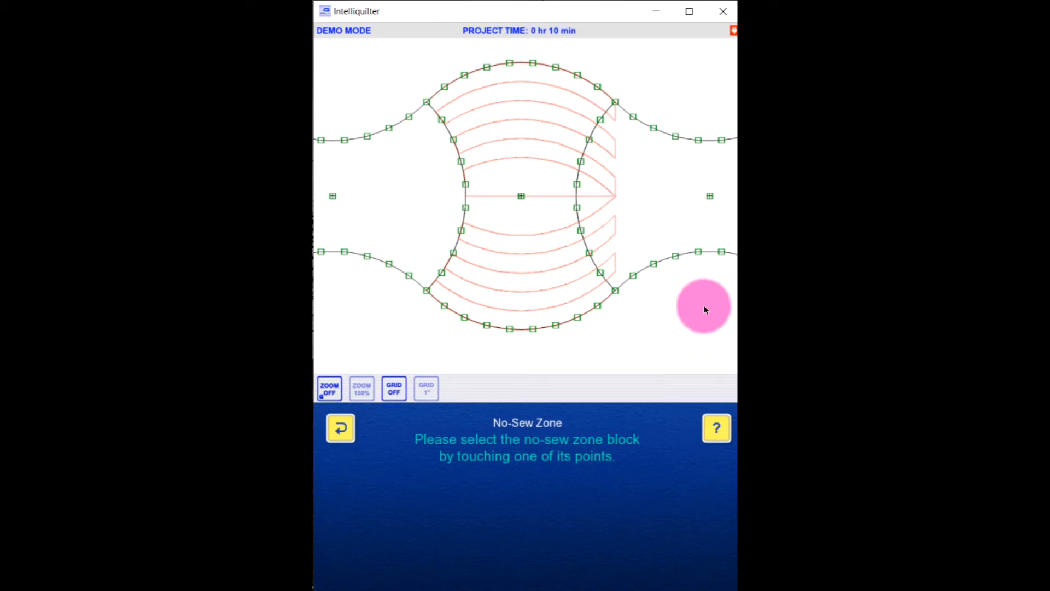
click(699, 254)
click(714, 561)
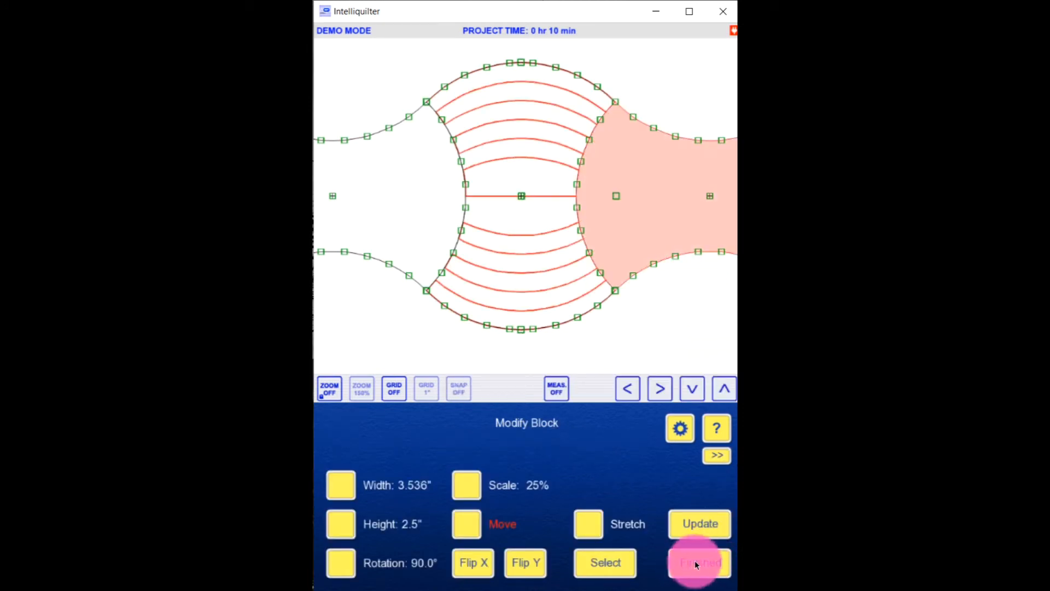
Clip the arc pattern with the right No-Sew Zone, using Continuous transitions, and commit the transitions
click(695, 565)
click(454, 523)
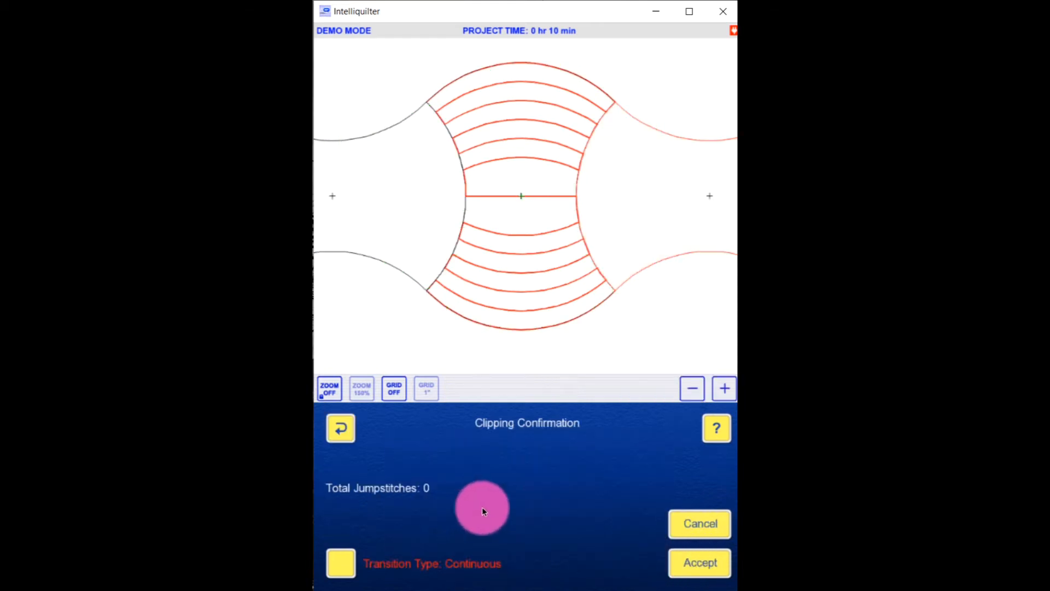
click(690, 561)
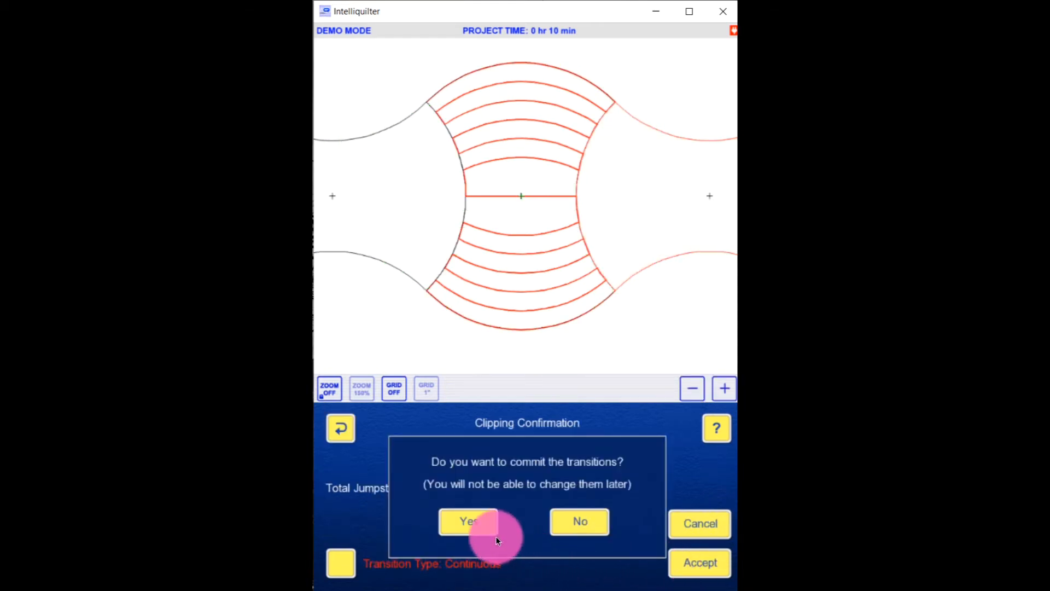
click(468, 523)
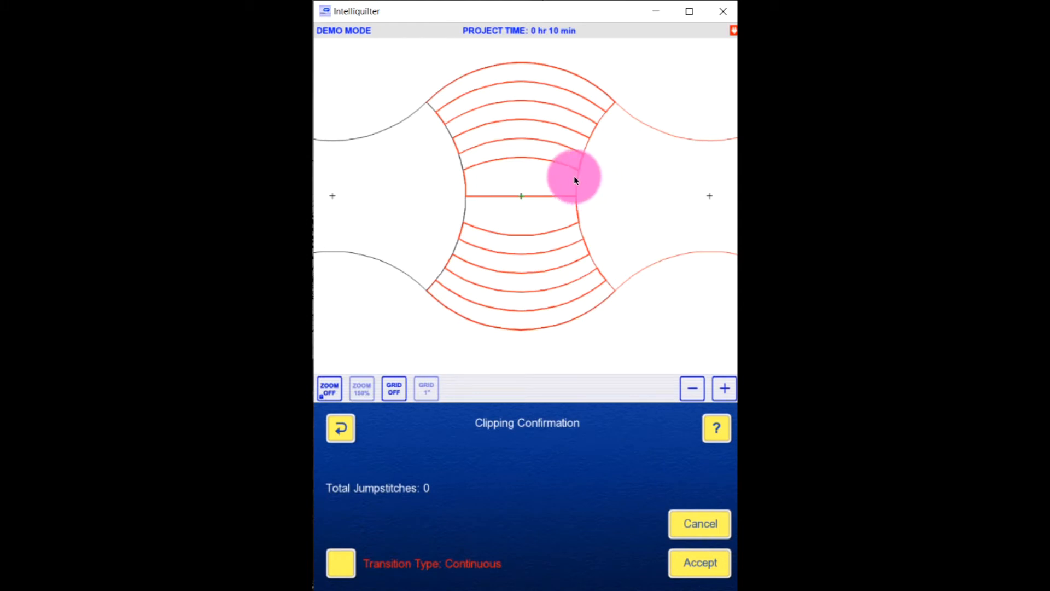
click(688, 572)
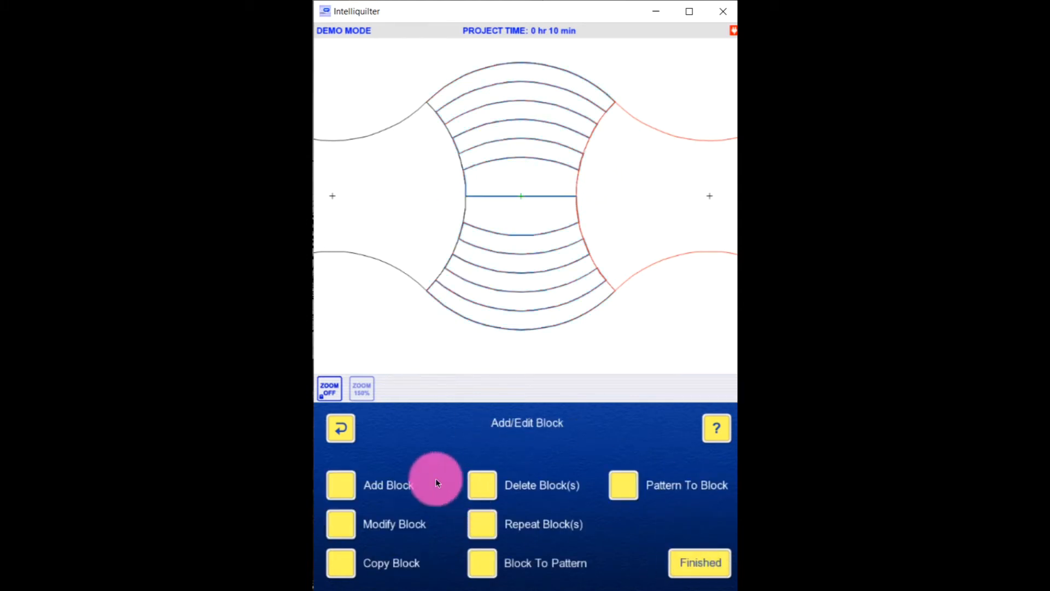
Copy the fully clipped arc pattern and place the copy in the empty area above the right block, clear of all blocks
click(344, 479)
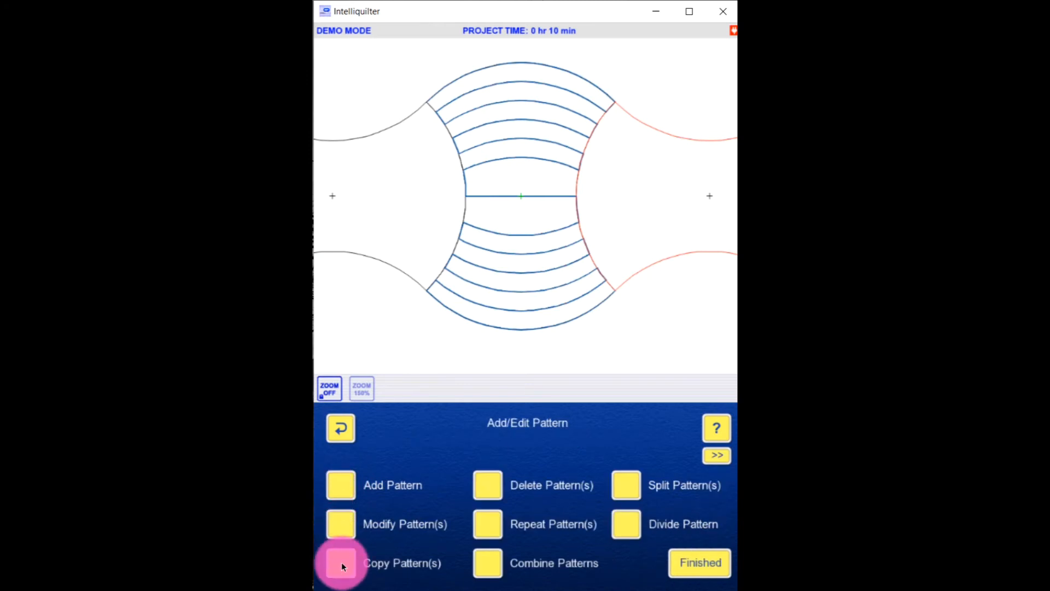
click(524, 118)
click(708, 567)
drag(559, 143, 674, 5)
click(329, 388)
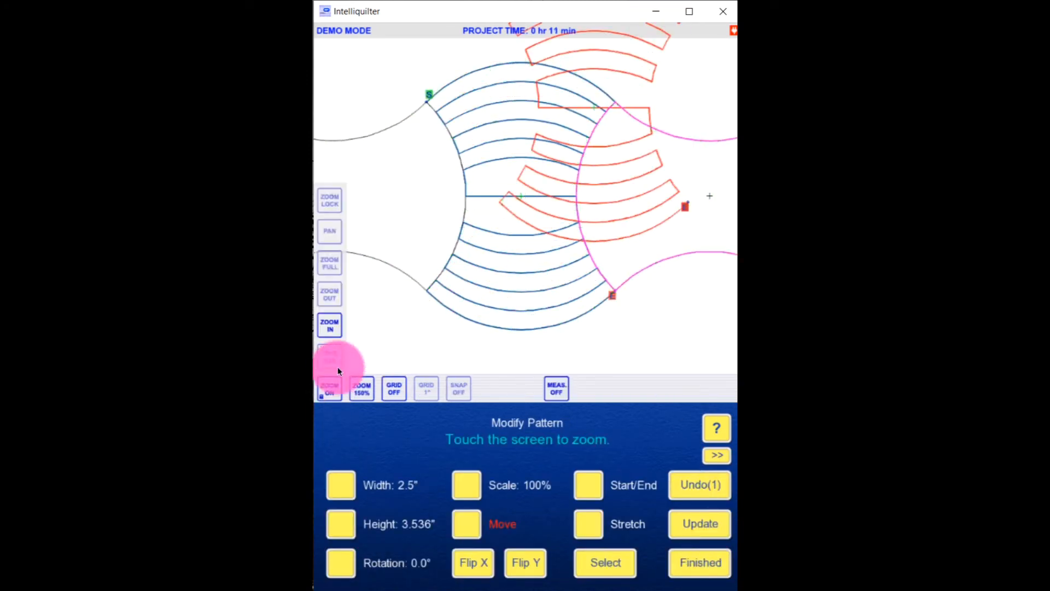
click(473, 167)
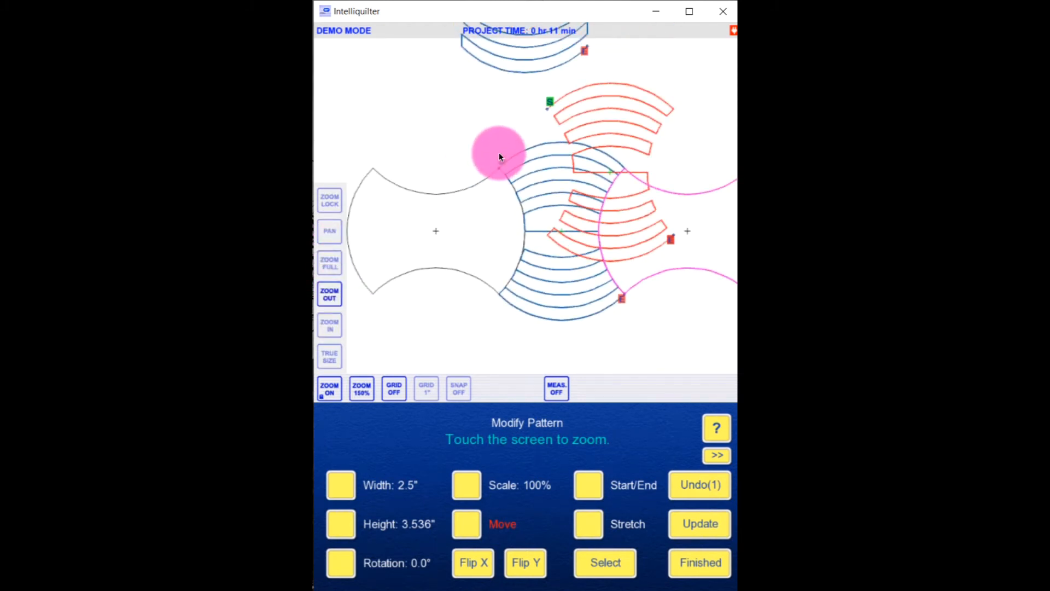
click(497, 155)
click(334, 388)
click(589, 240)
drag(618, 197, 679, 73)
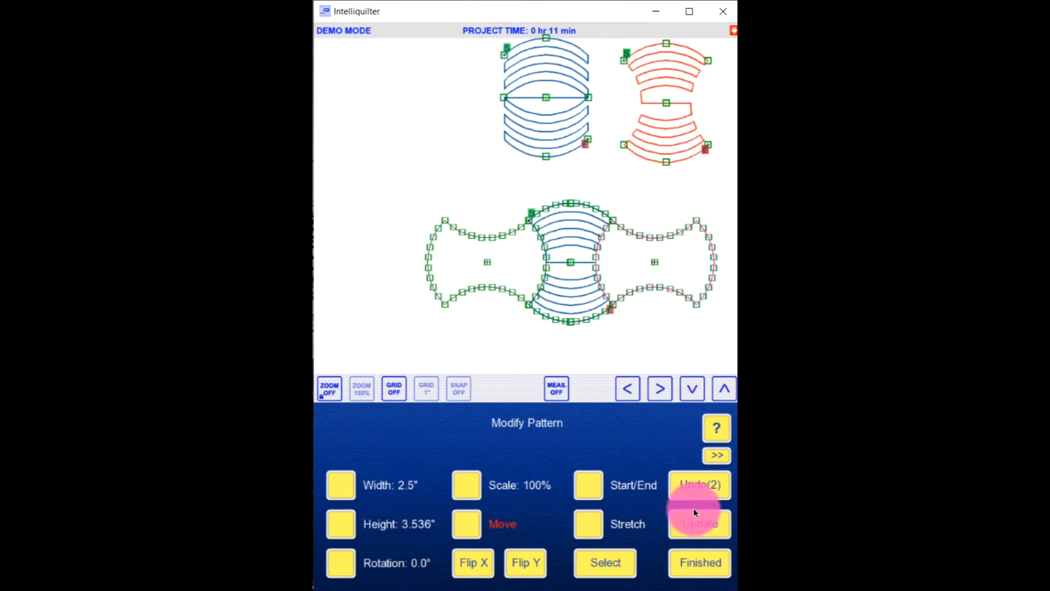
click(686, 573)
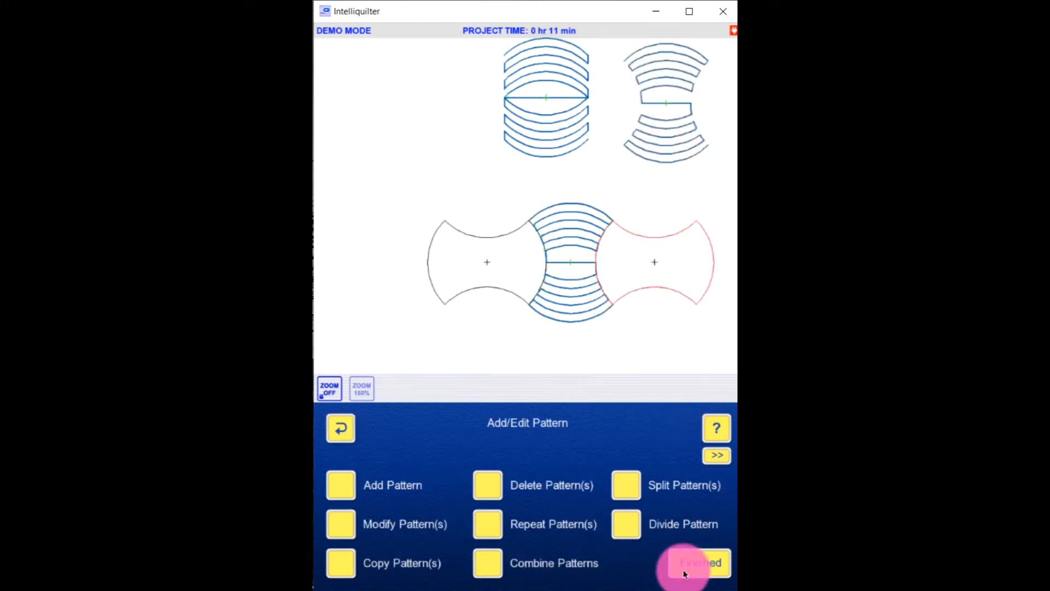
Copy the clipped arc pattern inside the centre block and rotate the new copy to 270°
click(333, 569)
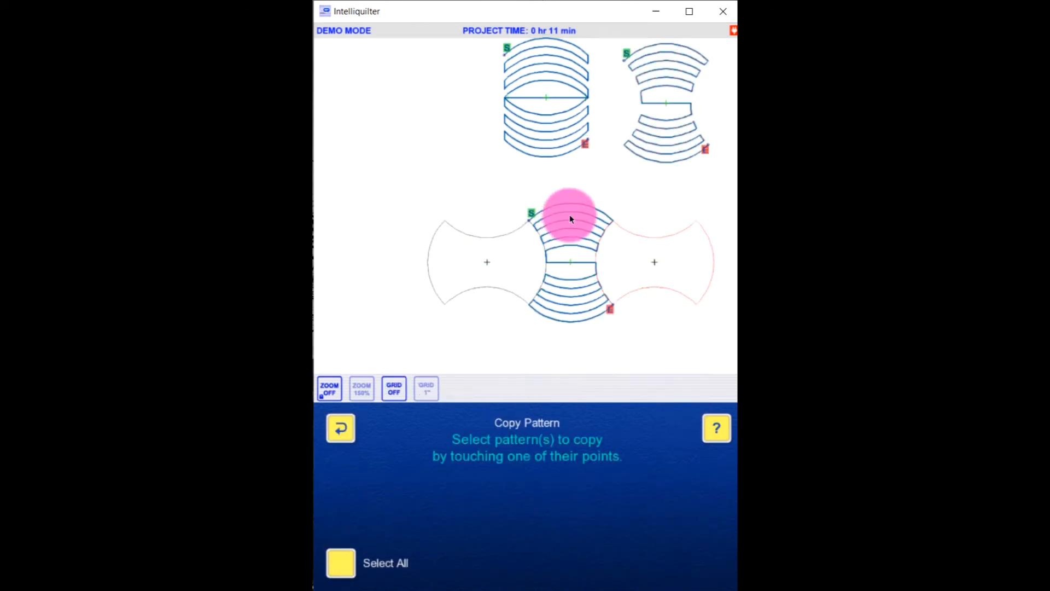
click(564, 244)
click(684, 566)
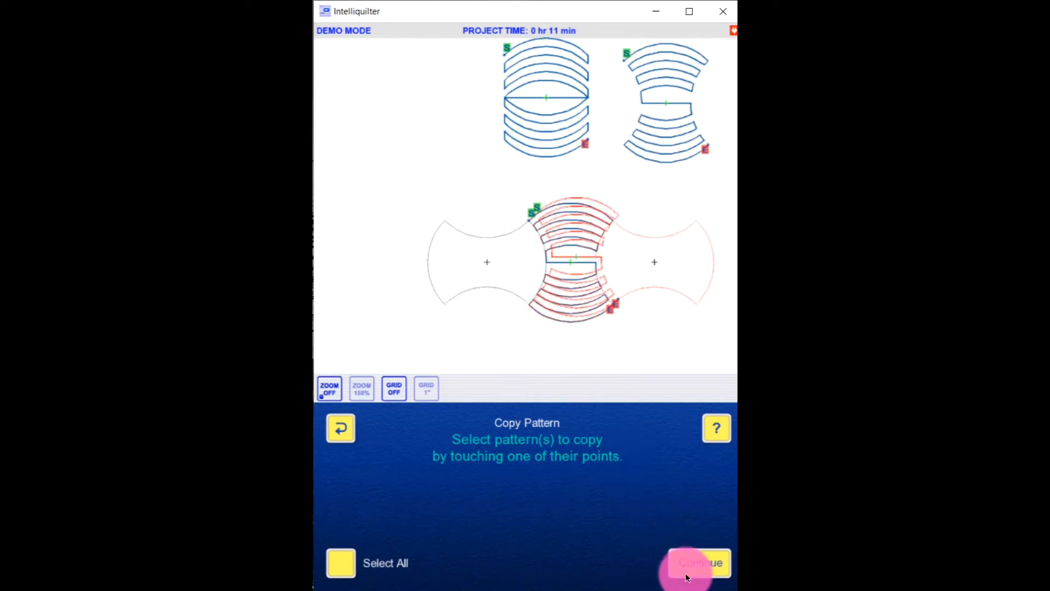
click(341, 563)
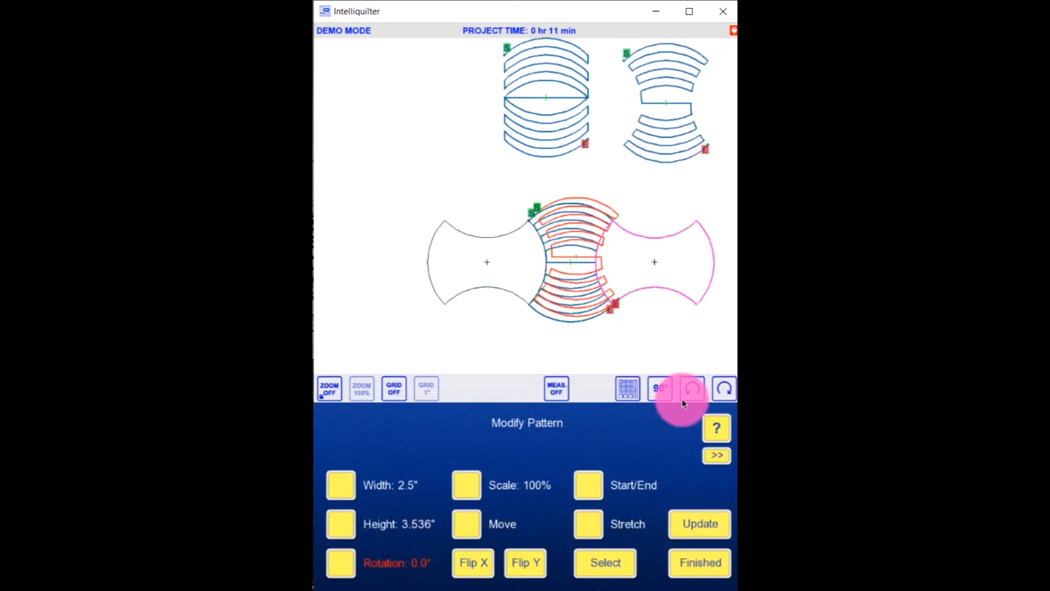
click(688, 397)
click(462, 519)
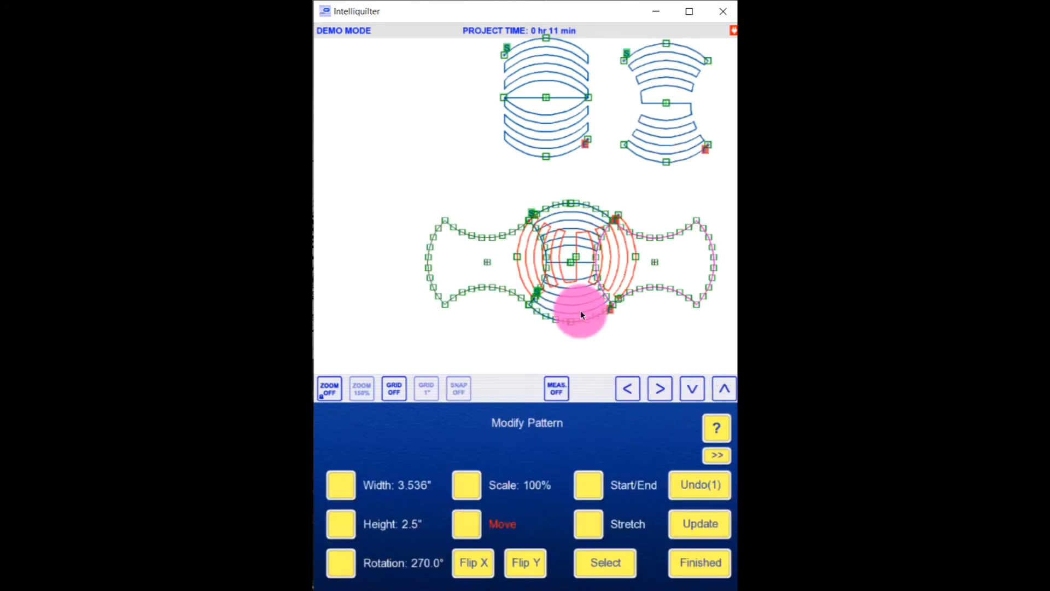
Move the rotated pattern copy onto the right block so its start point meets the centre pattern's end point at the lower shared corner
drag(569, 267, 638, 241)
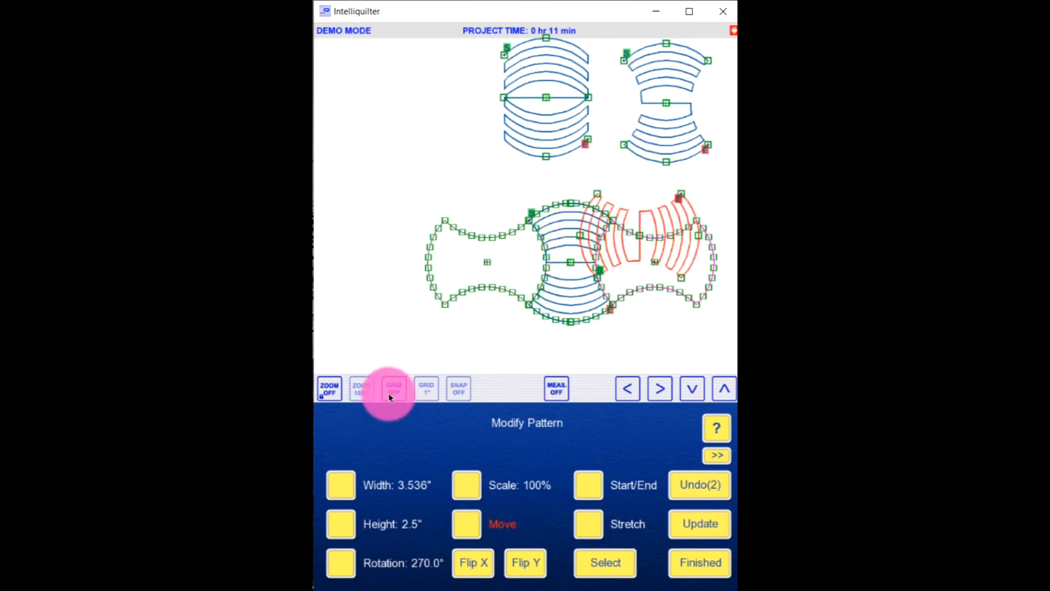
click(320, 387)
click(635, 237)
click(512, 177)
click(329, 231)
drag(636, 319, 648, 247)
click(329, 388)
drag(449, 278, 529, 330)
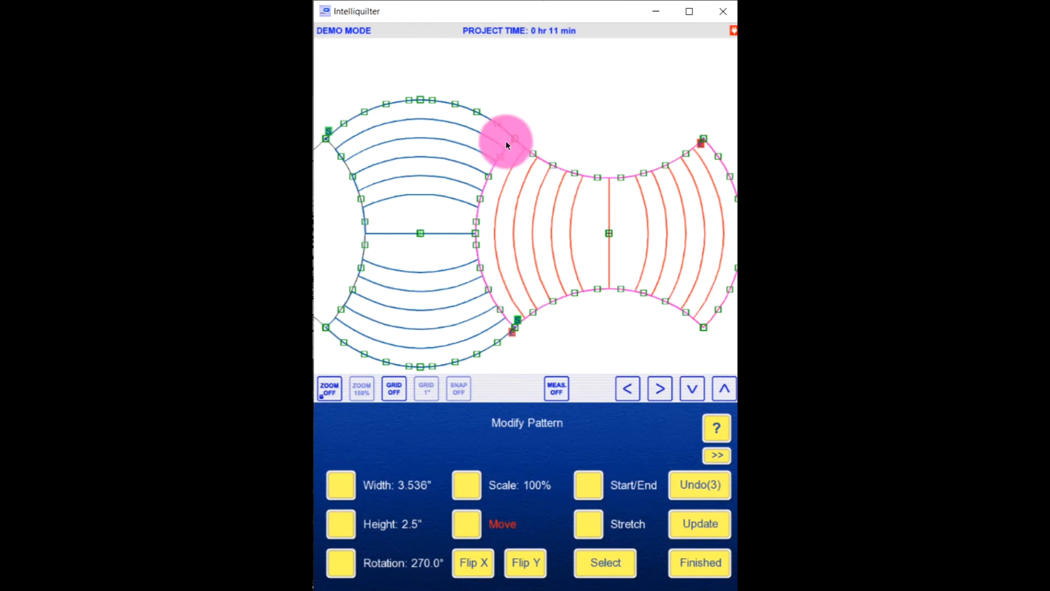
drag(529, 334, 519, 332)
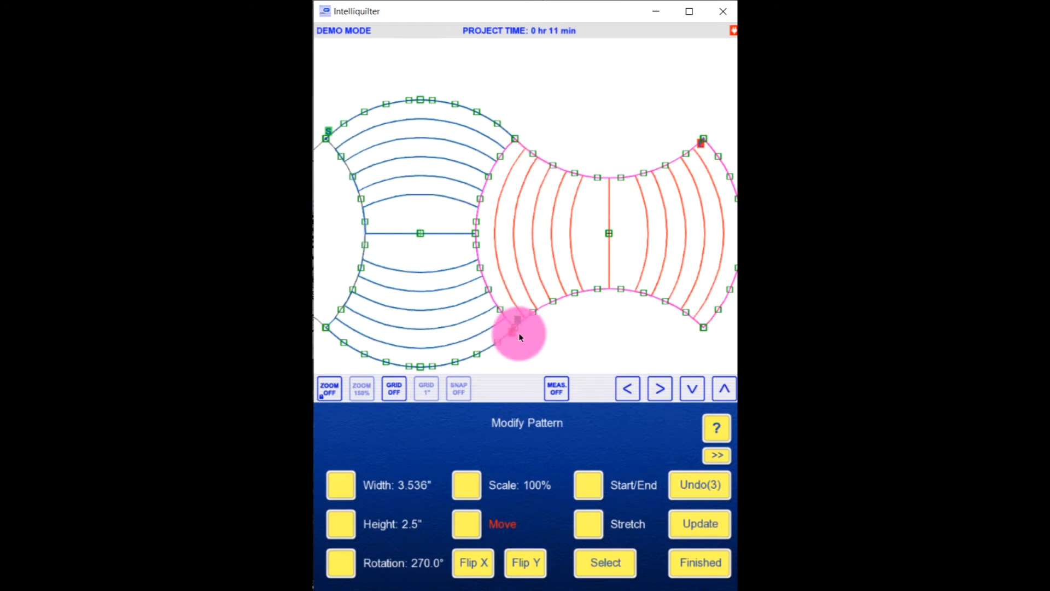
drag(493, 209, 510, 145)
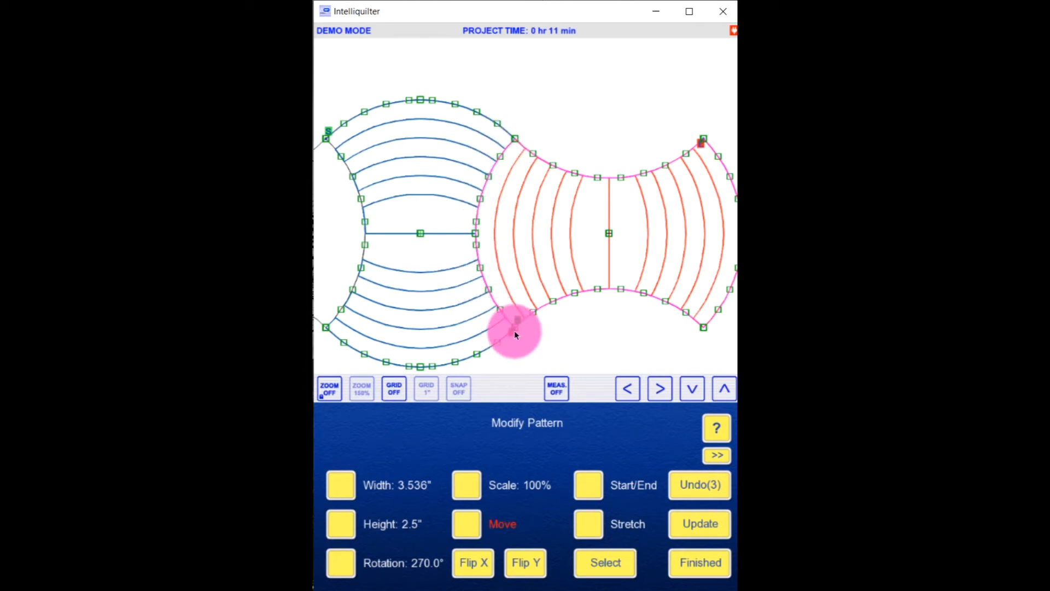
drag(514, 330, 482, 278)
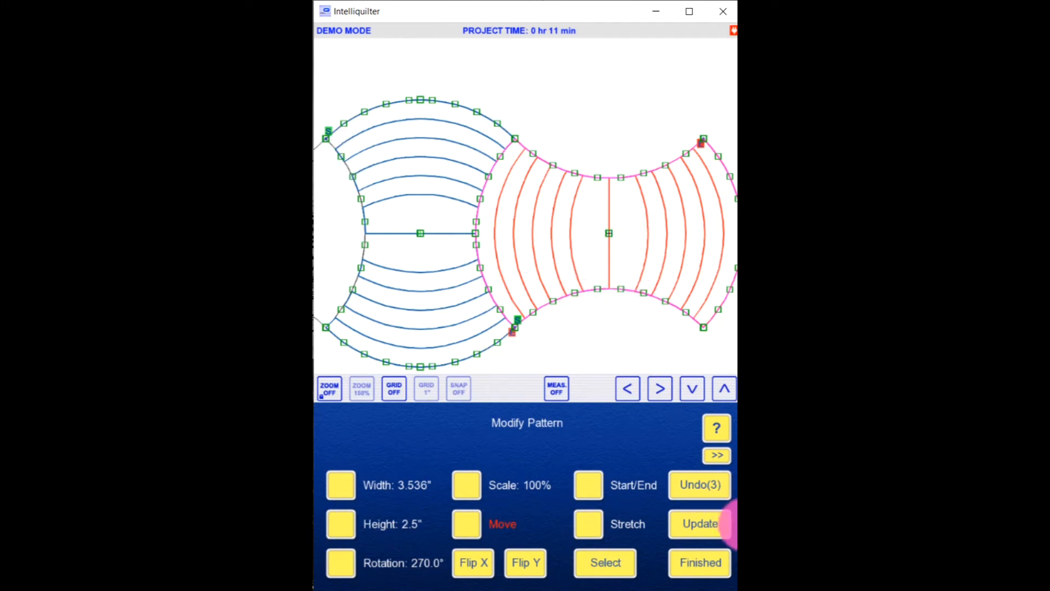
click(692, 565)
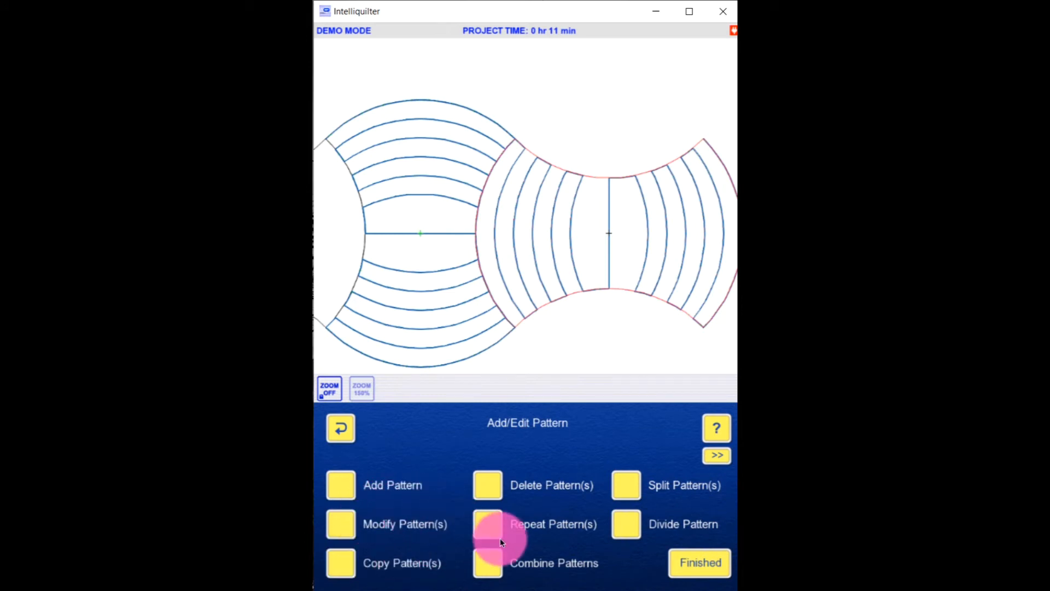
Combine the centre arc pattern with the rotated pattern in the right block, taking the centre pattern first
click(490, 563)
click(436, 302)
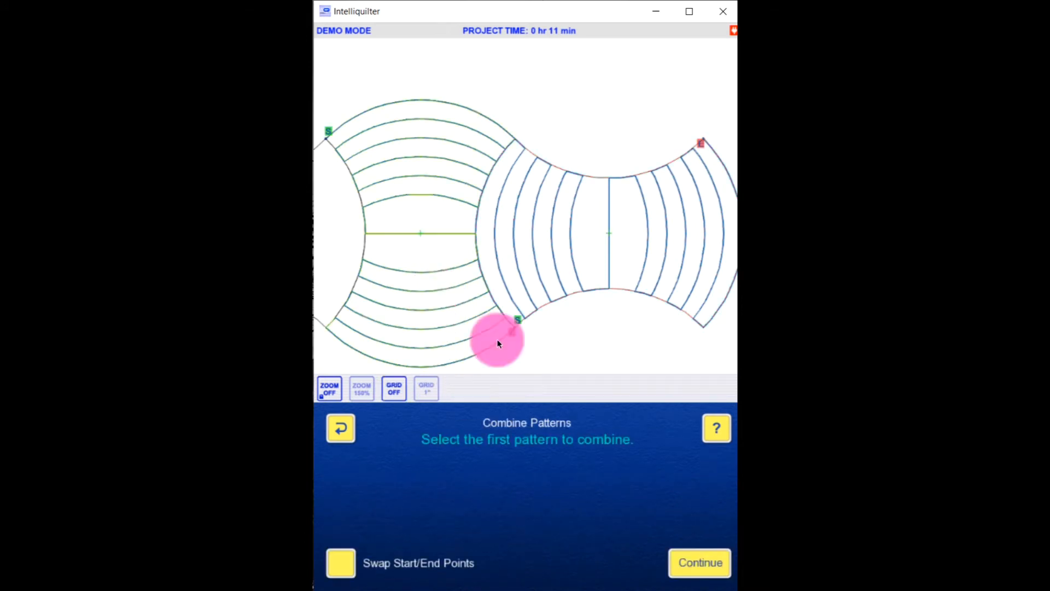
click(692, 556)
click(573, 326)
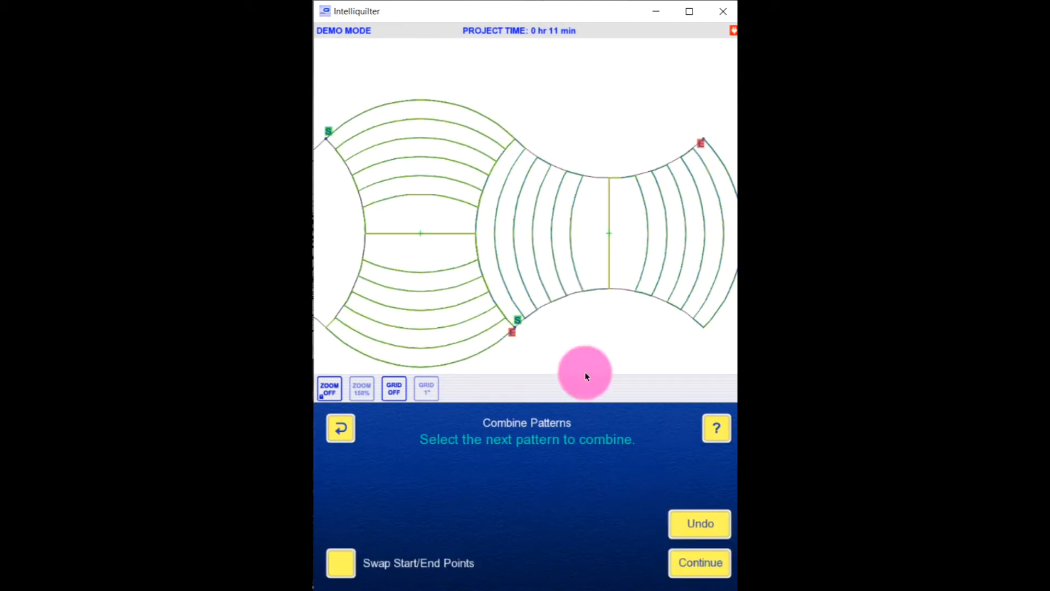
click(706, 564)
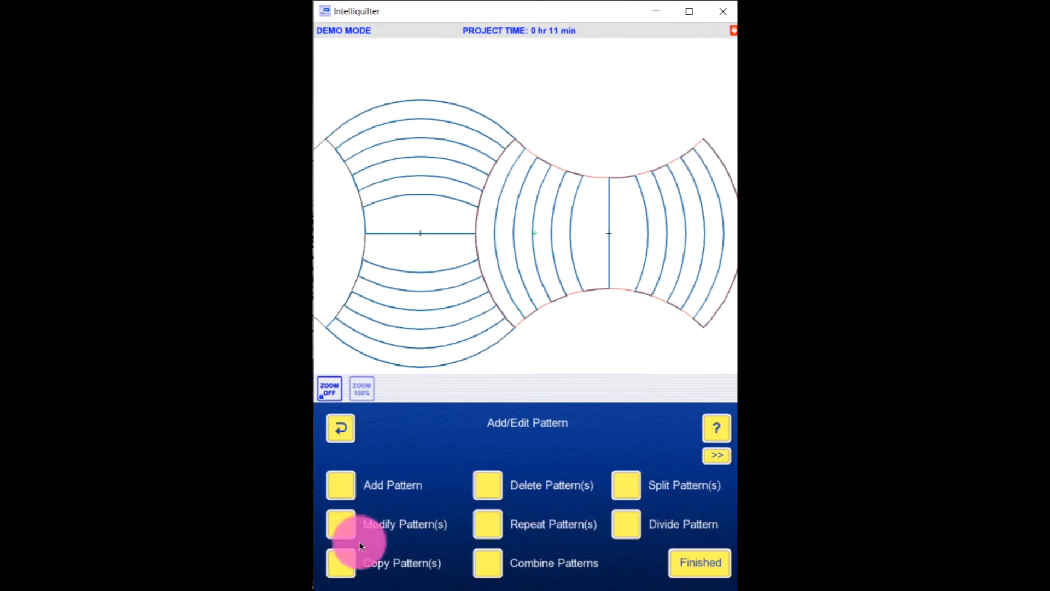
Choose to save a pattern from the quilt and select the combined two-block arc pattern
click(702, 564)
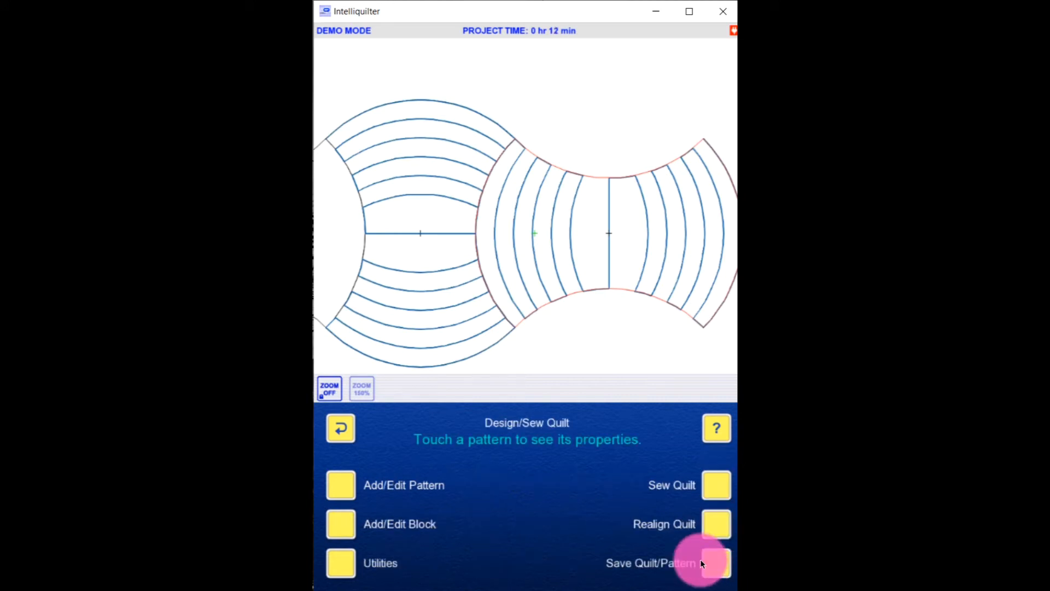
click(708, 567)
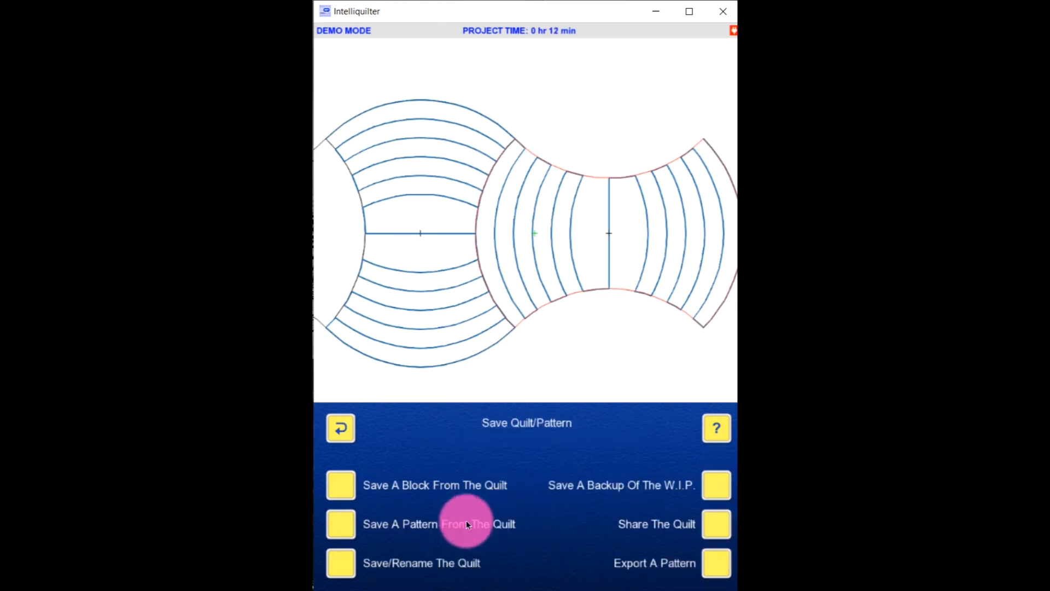
click(341, 523)
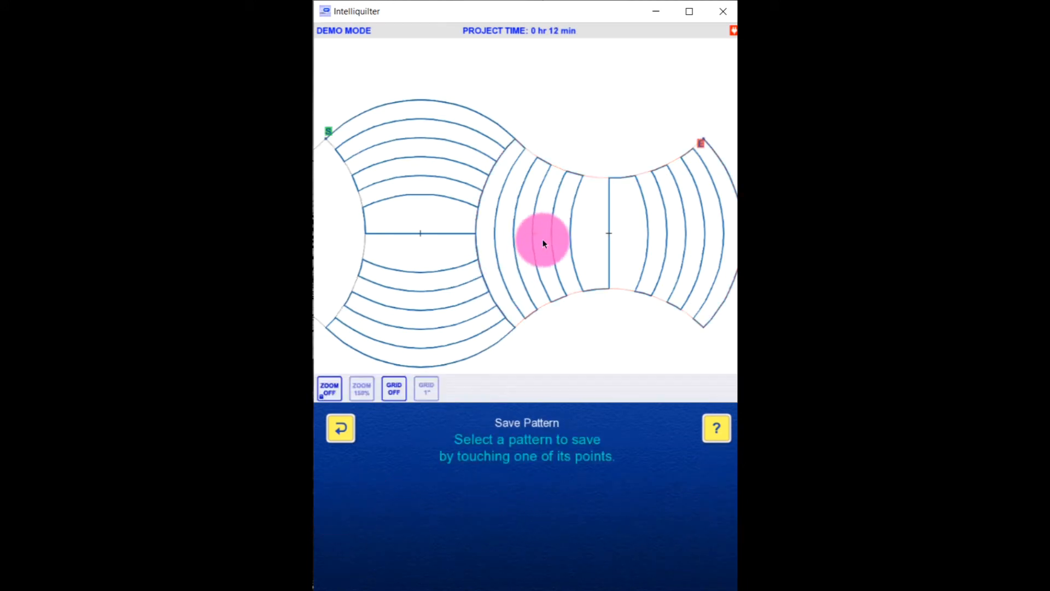
click(550, 243)
click(686, 556)
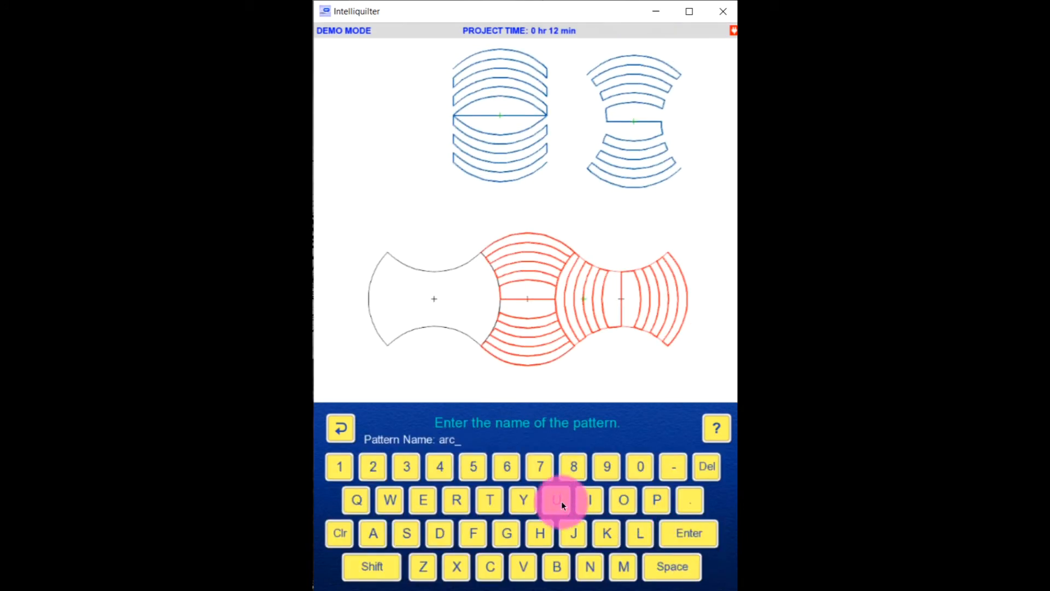
Name the pattern Apple Core Tight and save it in the Test catalog
key(BackSpace)
key(BackSpace)
key(BackSpace)
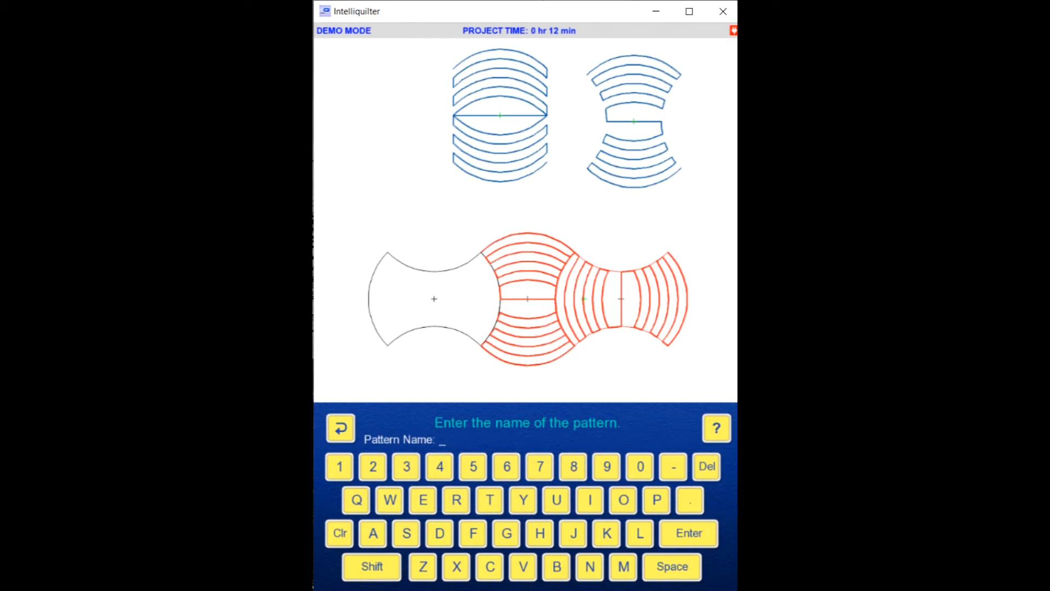
text(Apple Core Tight)
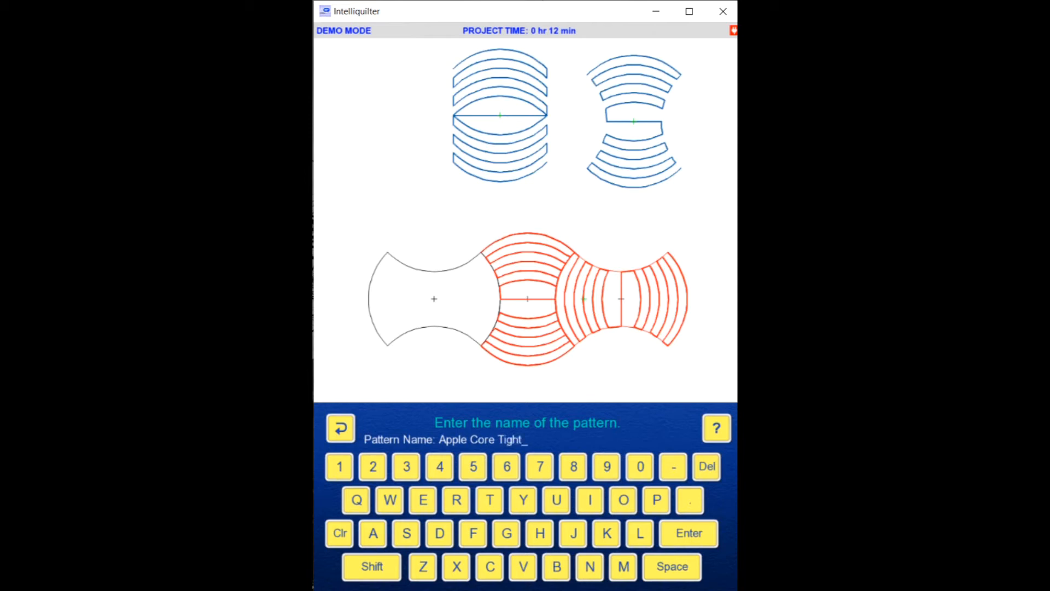
click(697, 501)
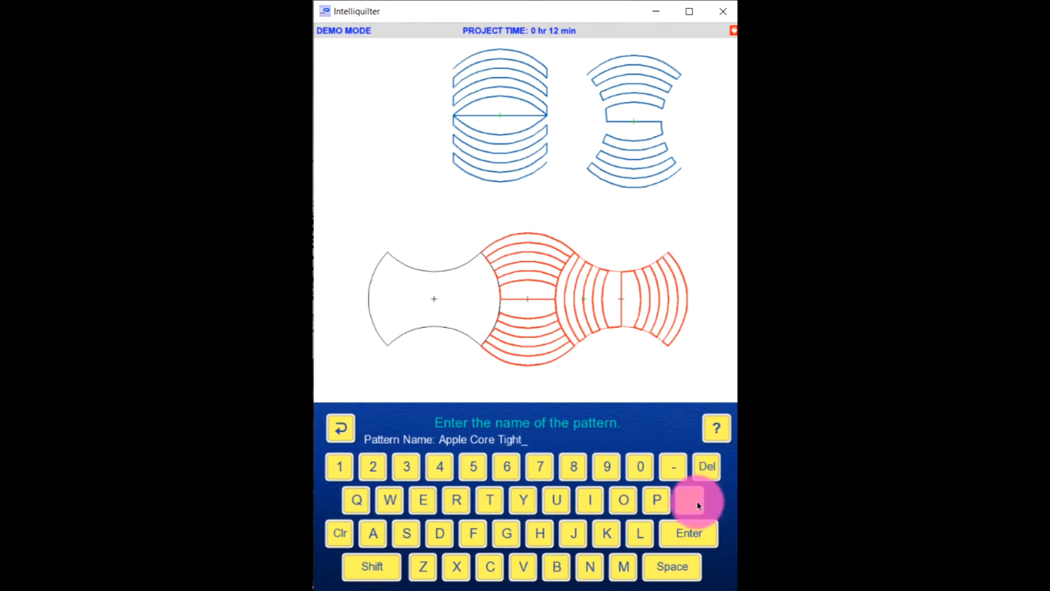
click(689, 532)
click(378, 496)
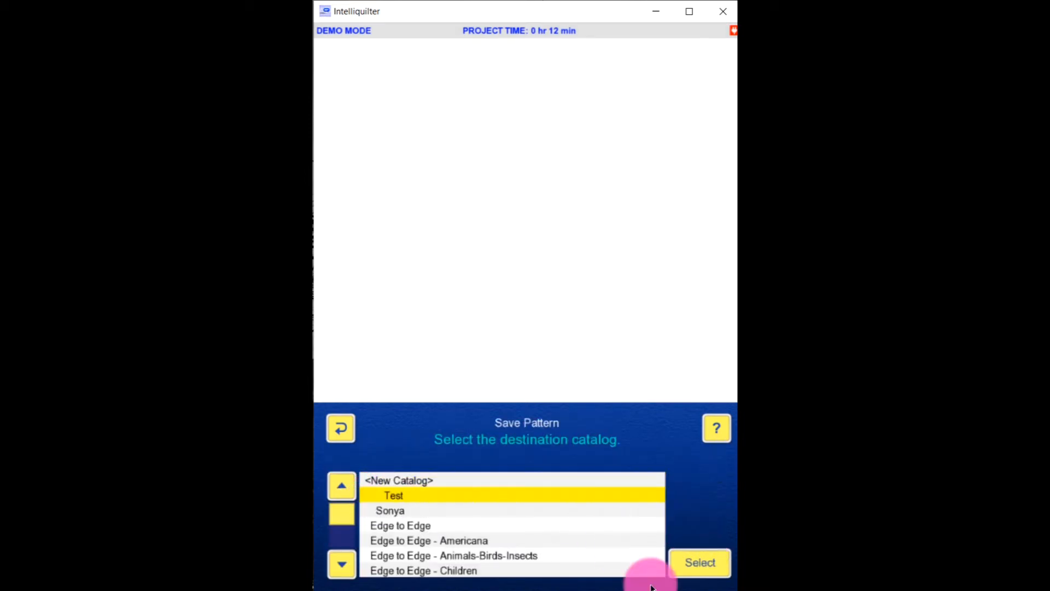
click(698, 560)
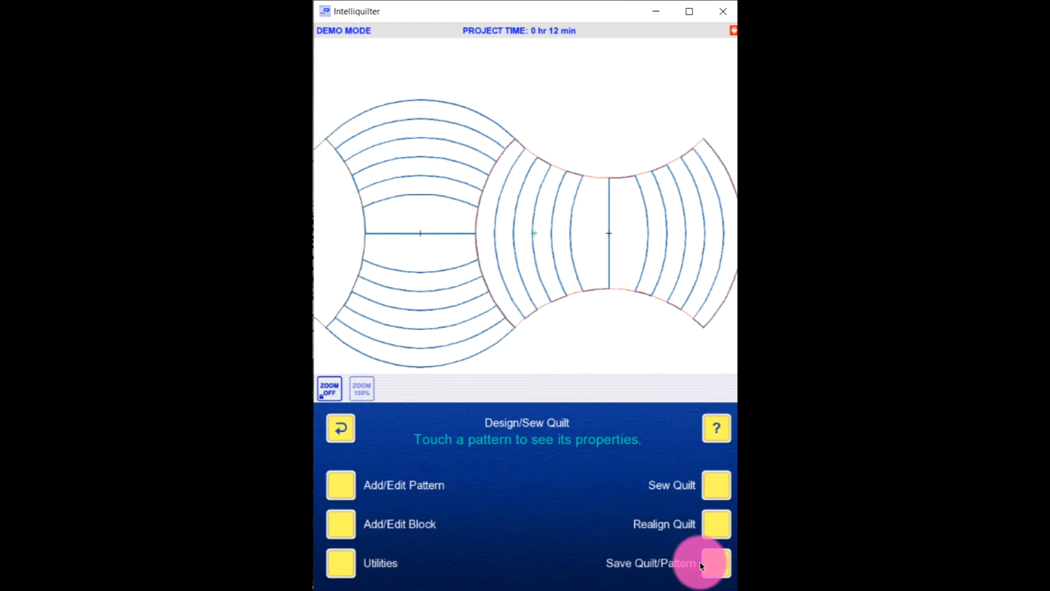
Add a standard block by manual size entry, with a width of 20 inches and a height of 20 inches
click(328, 390)
click(328, 294)
click(486, 280)
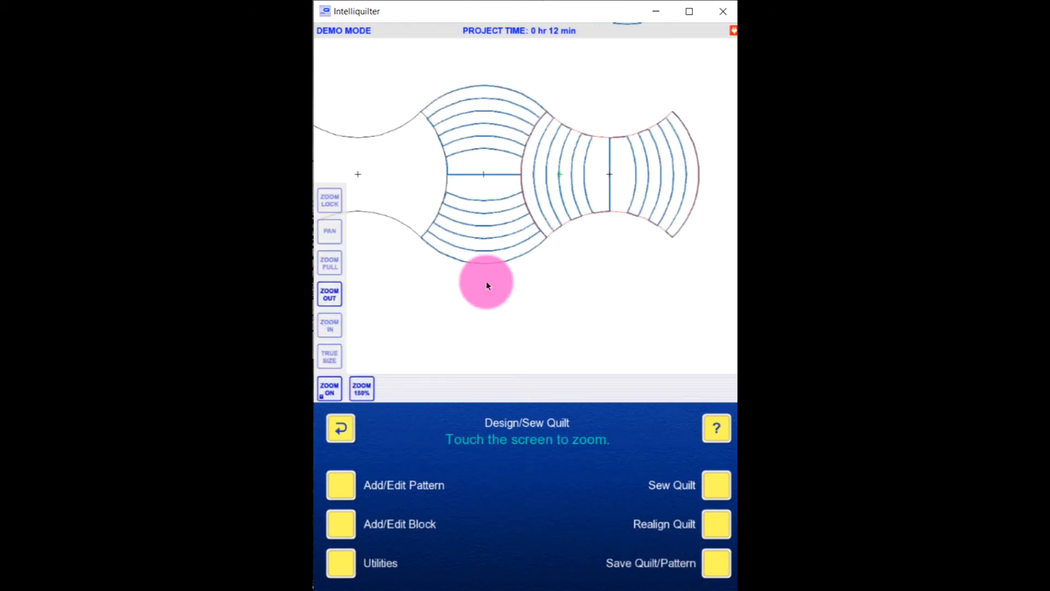
click(507, 270)
click(385, 464)
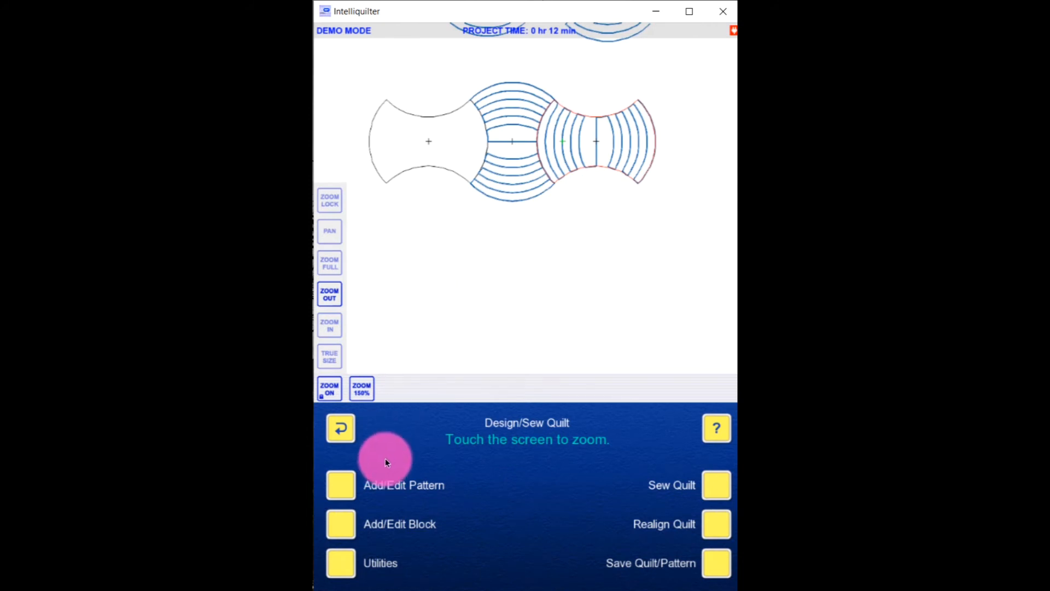
click(345, 518)
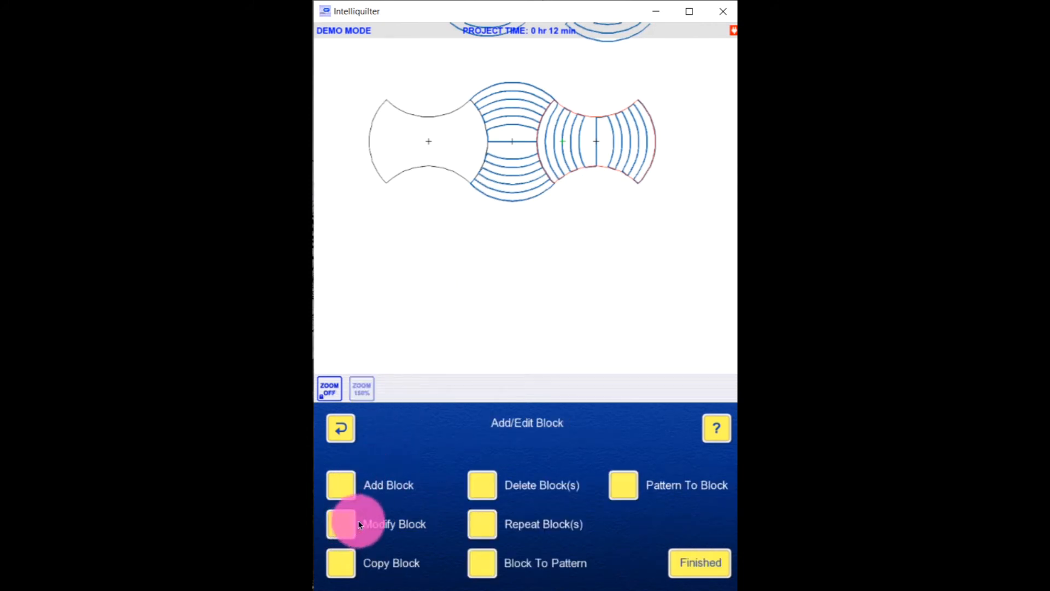
click(348, 486)
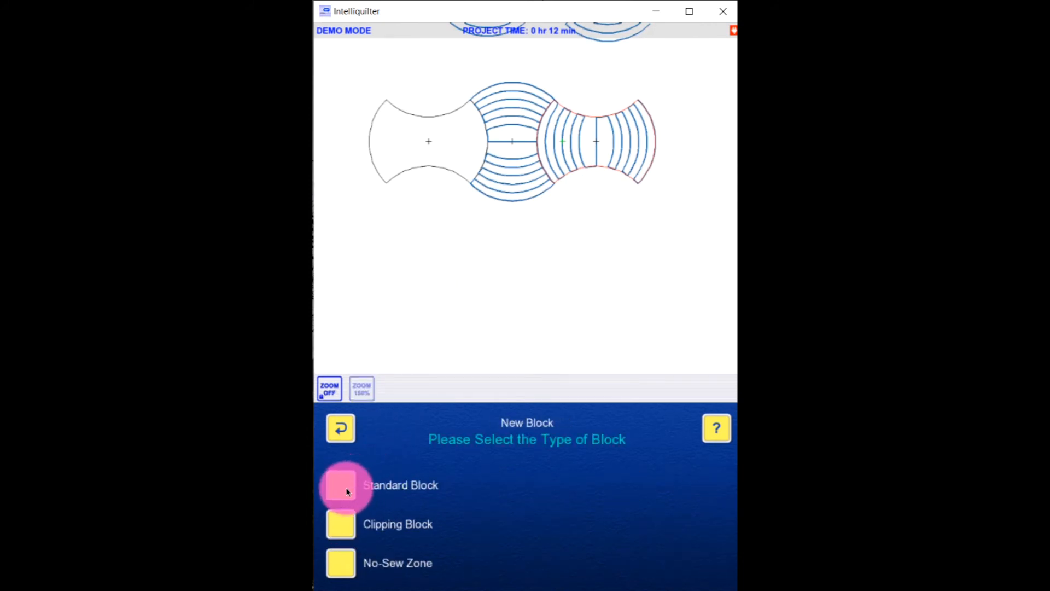
click(346, 491)
click(350, 561)
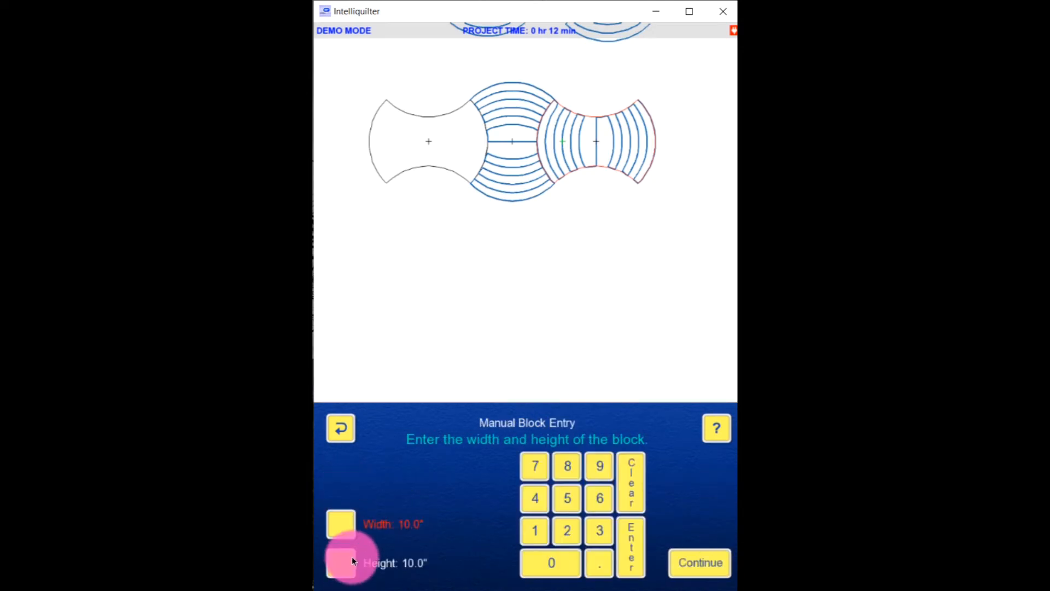
click(536, 540)
click(549, 563)
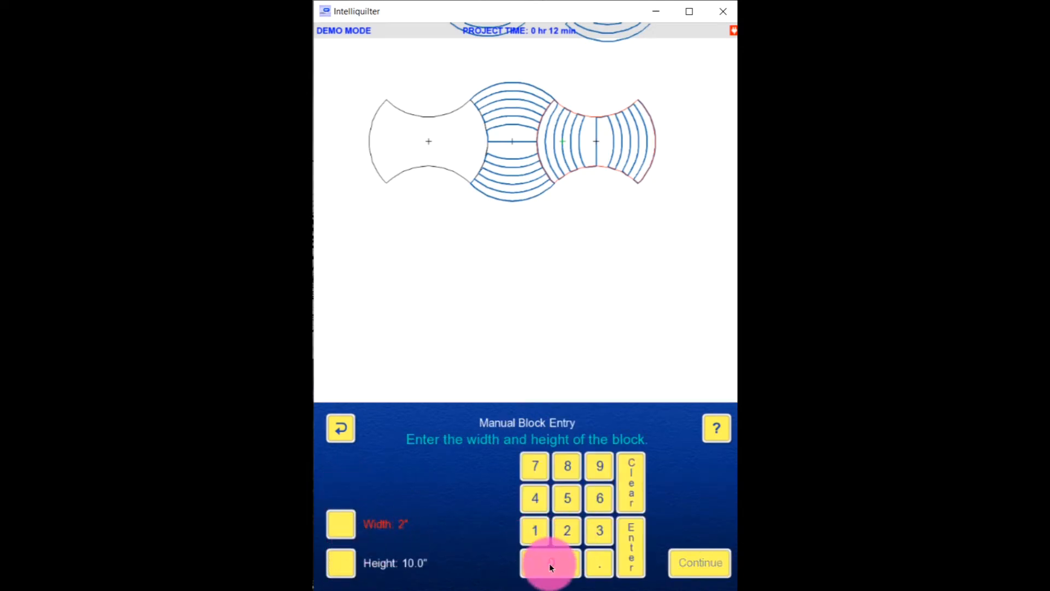
click(621, 547)
click(596, 535)
click(547, 560)
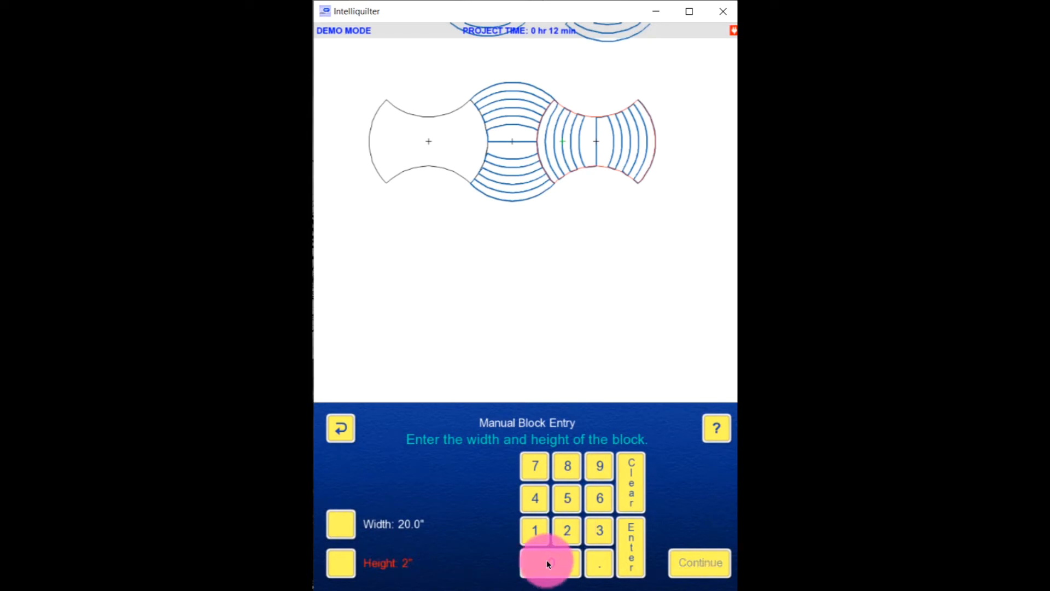
click(632, 558)
click(694, 567)
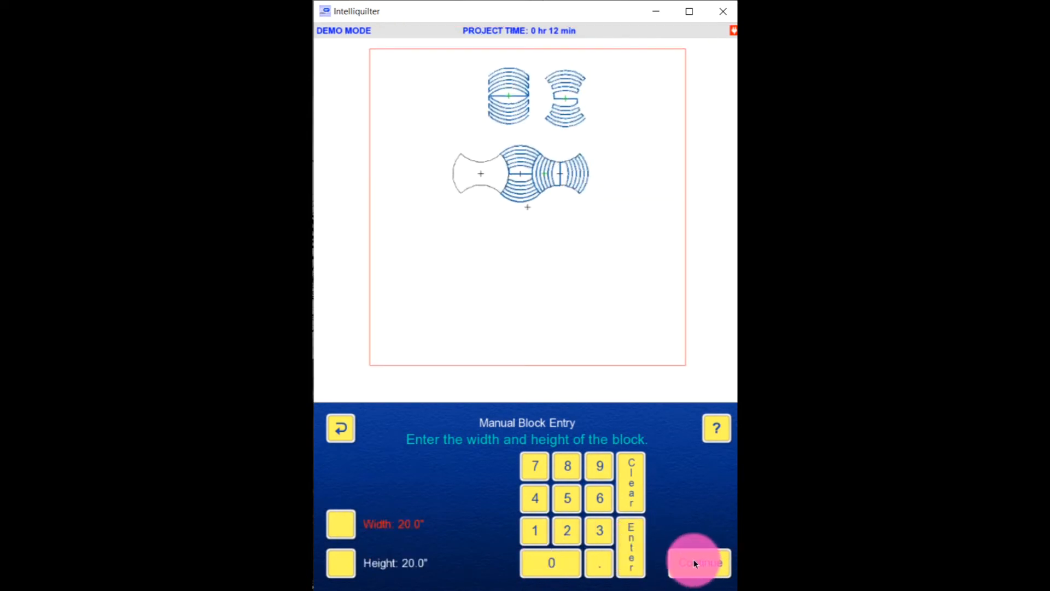
Place the new square block in the empty area below the Apple Core blocks and finish editing blocks
mouse_move(590, 142)
mouse_down()
mouse_move(568, 281)
mouse_move(583, 316)
mouse_up()
click(706, 560)
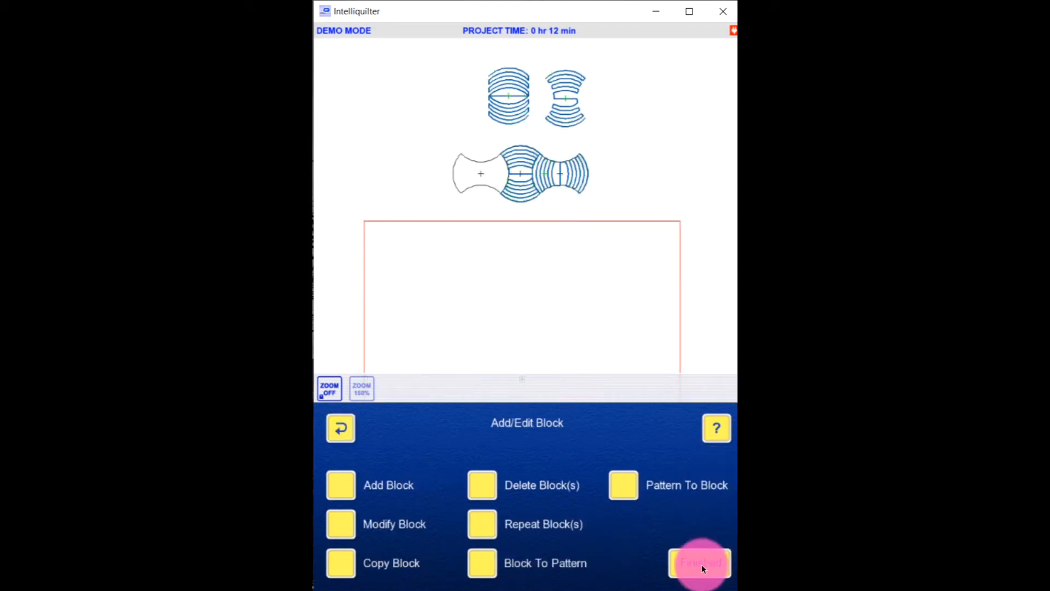
click(702, 564)
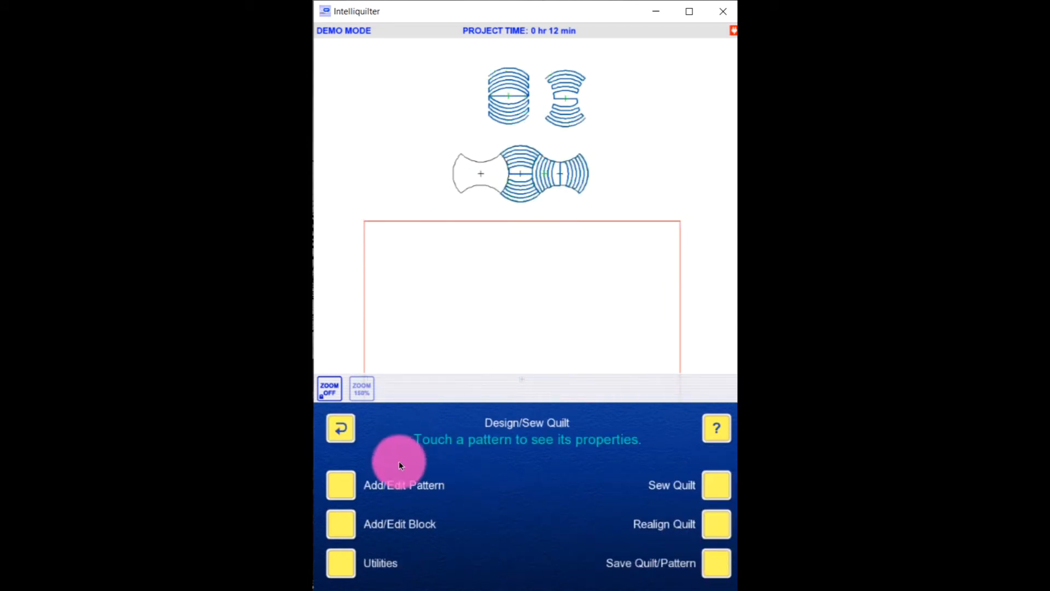
Start adding a pantograph pattern that uses the current square block
click(344, 483)
click(334, 485)
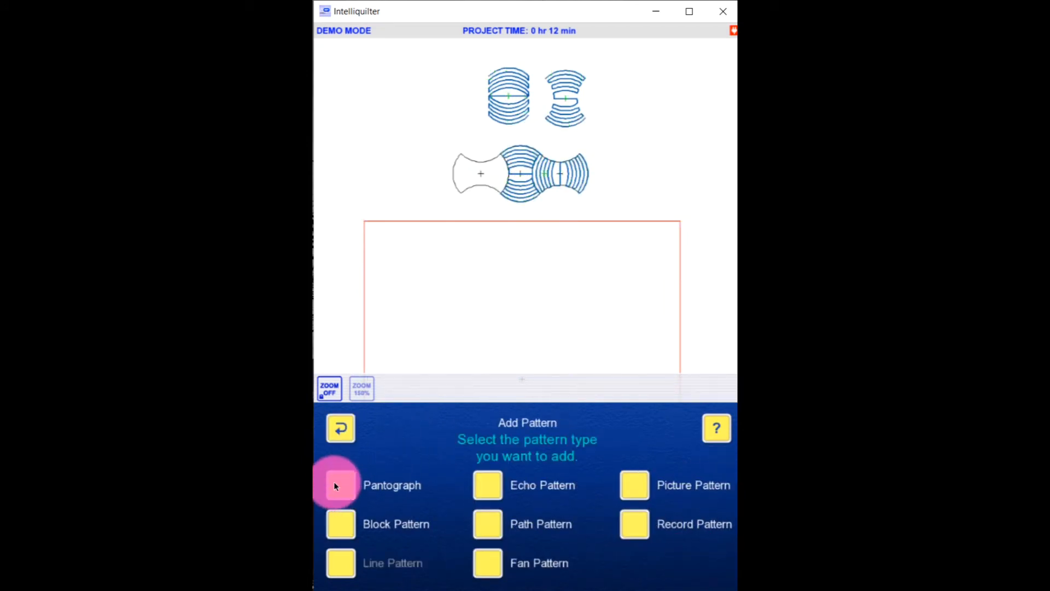
click(342, 487)
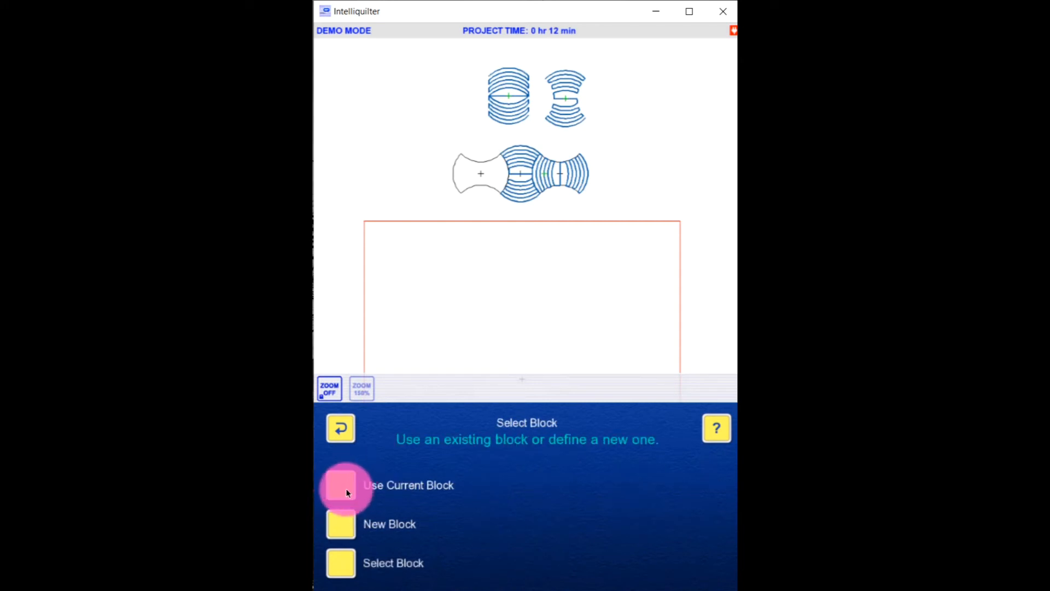
click(342, 485)
drag(342, 525, 343, 477)
Choose Apple Core Tight from the Test catalog as the pantograph pattern for both the odd and the even rows
click(397, 509)
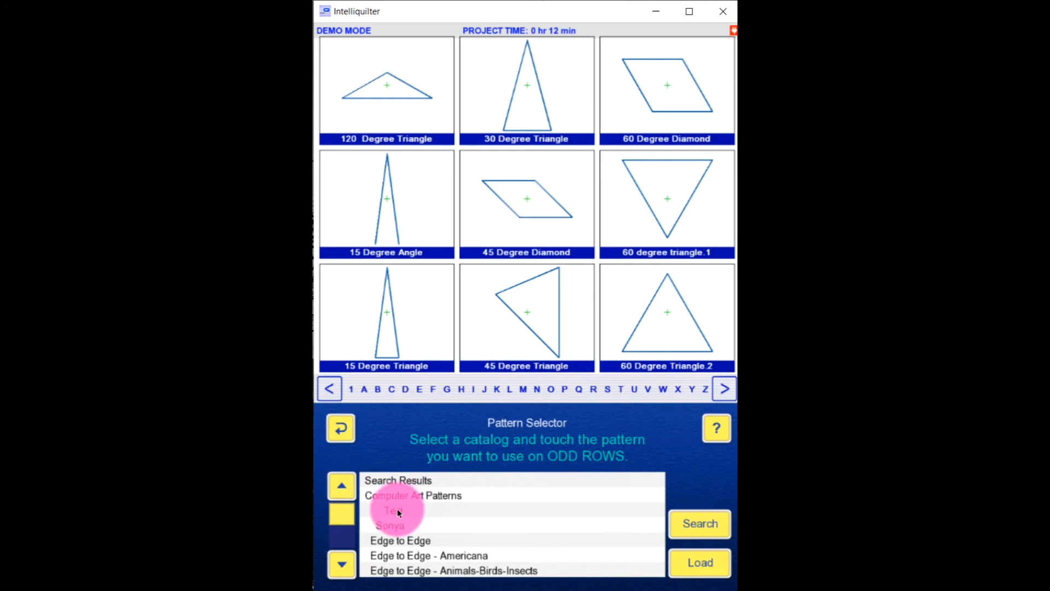
click(396, 246)
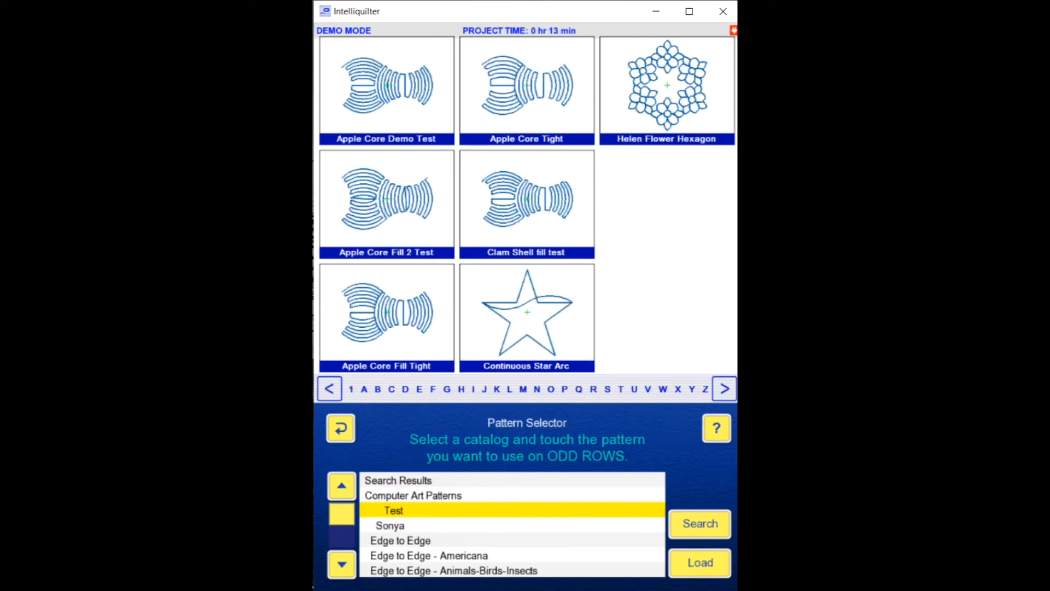
click(403, 81)
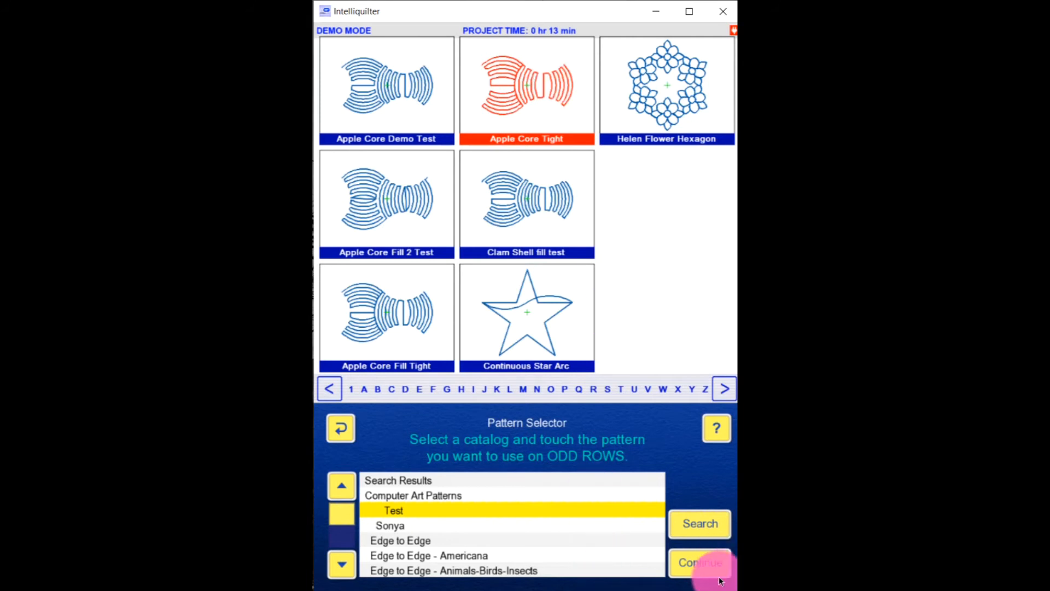
click(709, 569)
click(545, 73)
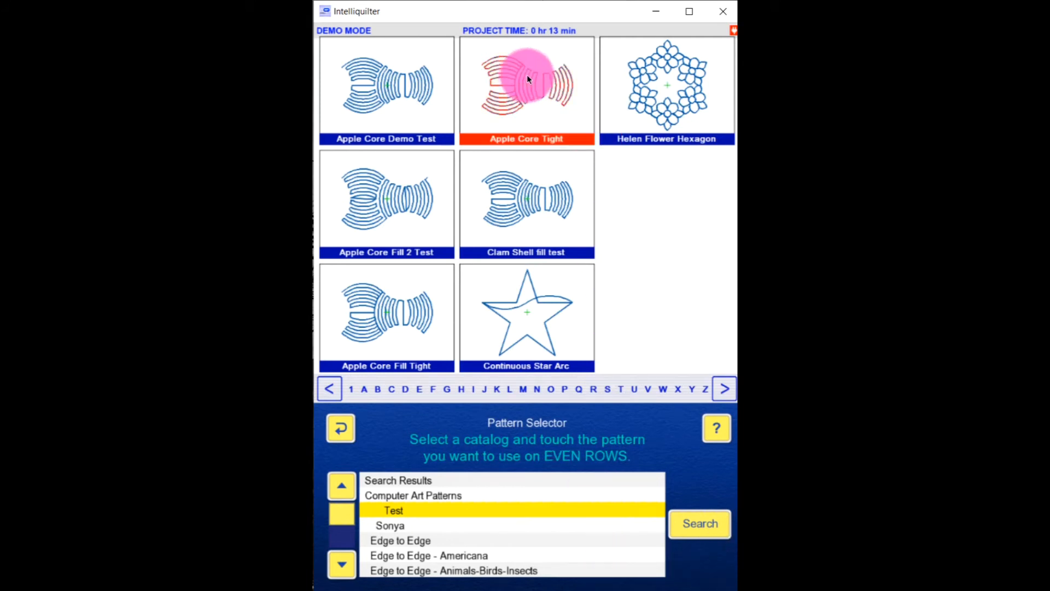
click(705, 569)
click(568, 514)
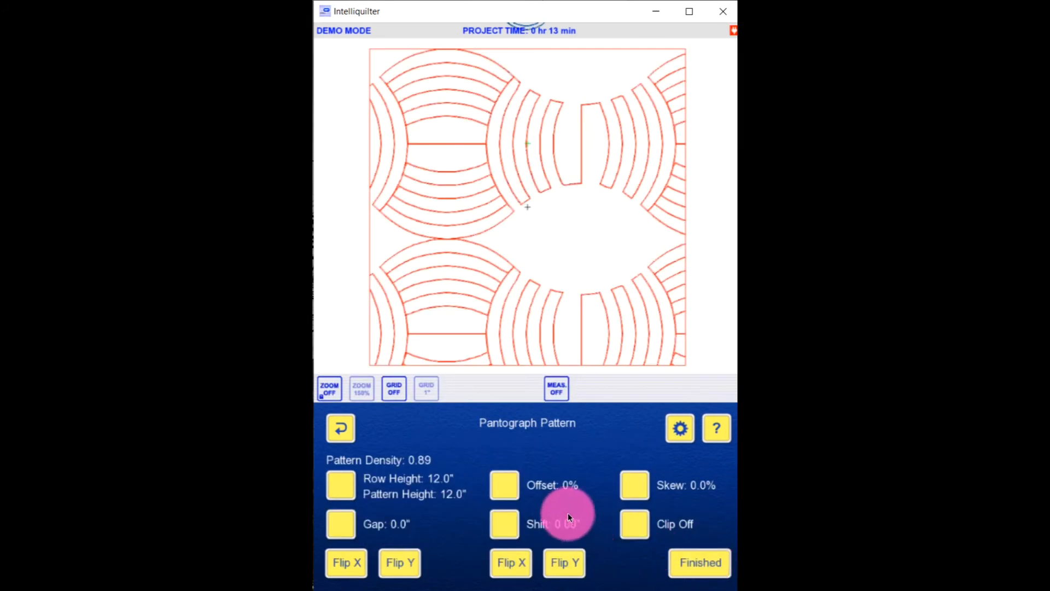
Set the pantograph's offset to 50% and reduce its gap to -3.384 inches so the rows nest together
click(505, 489)
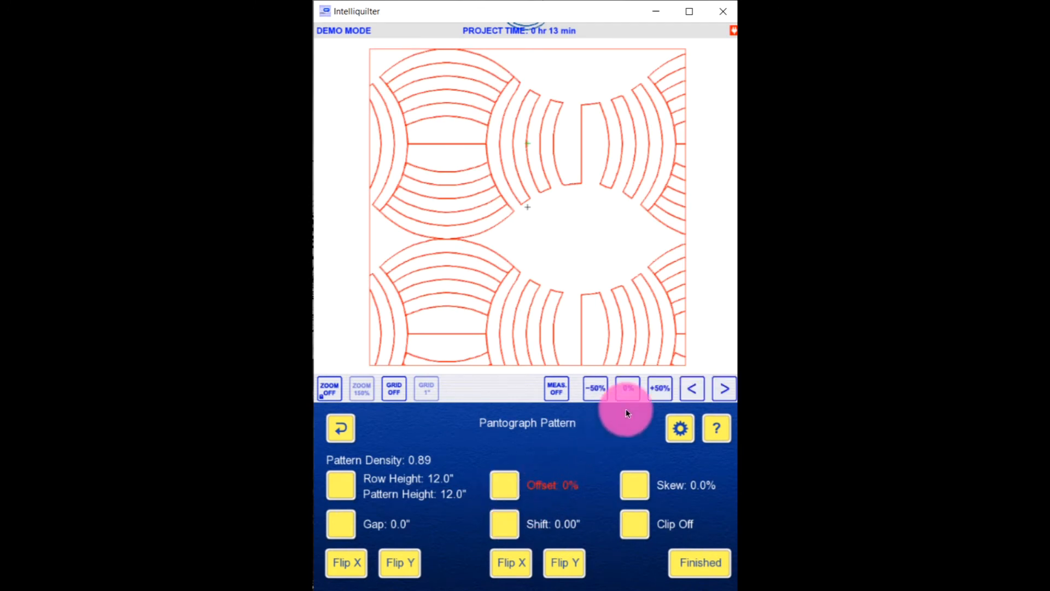
click(661, 383)
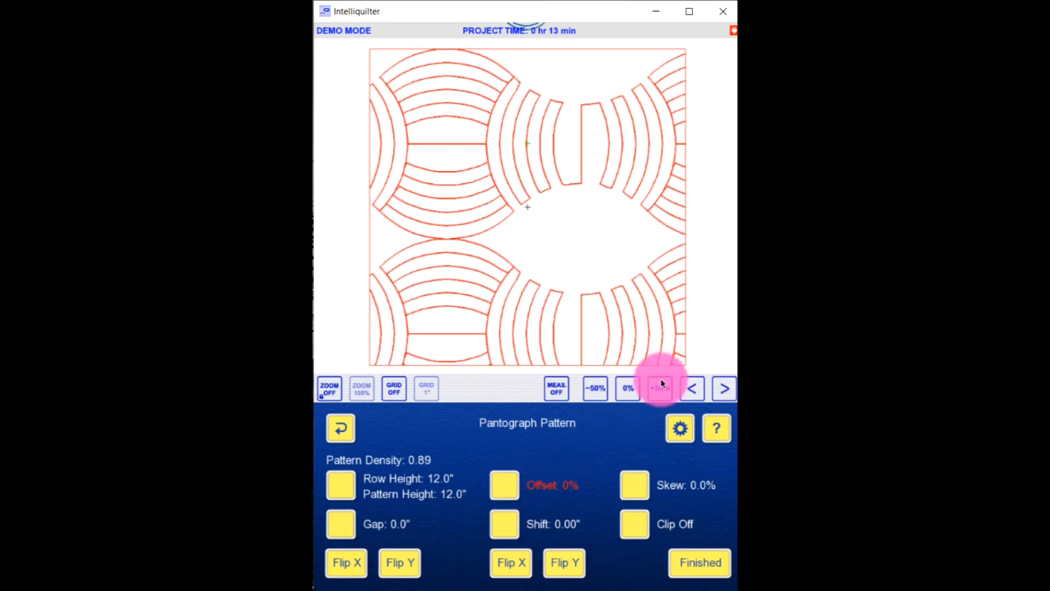
click(350, 527)
click(691, 388)
click(691, 388)
click(692, 386)
click(692, 385)
click(692, 386)
click(691, 386)
click(691, 386)
click(692, 386)
click(691, 386)
click(692, 387)
click(692, 386)
click(691, 386)
click(692, 386)
click(691, 386)
click(692, 386)
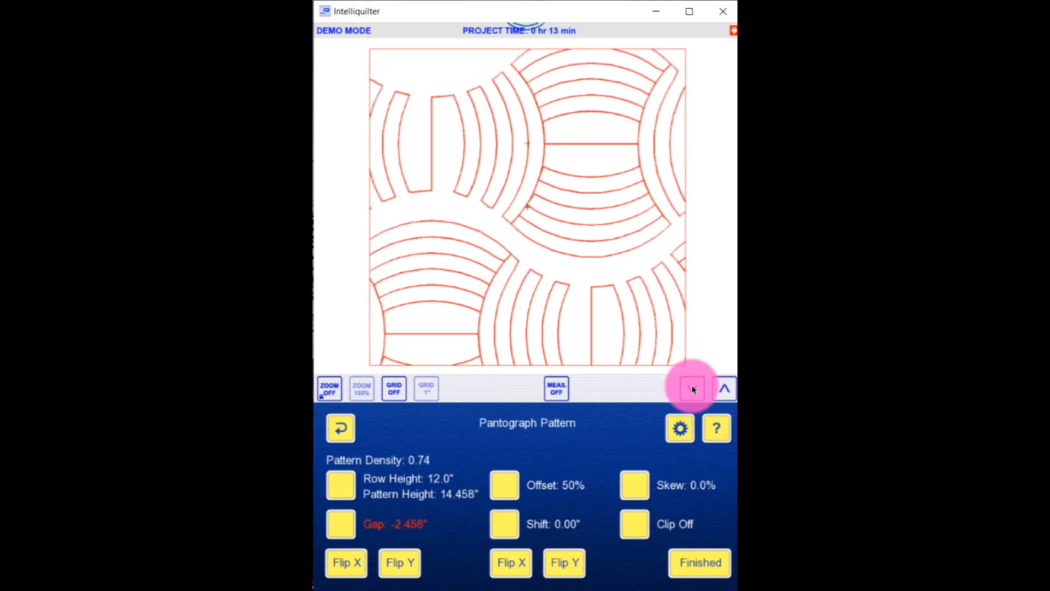
click(691, 388)
click(692, 387)
click(691, 388)
click(692, 387)
click(692, 387)
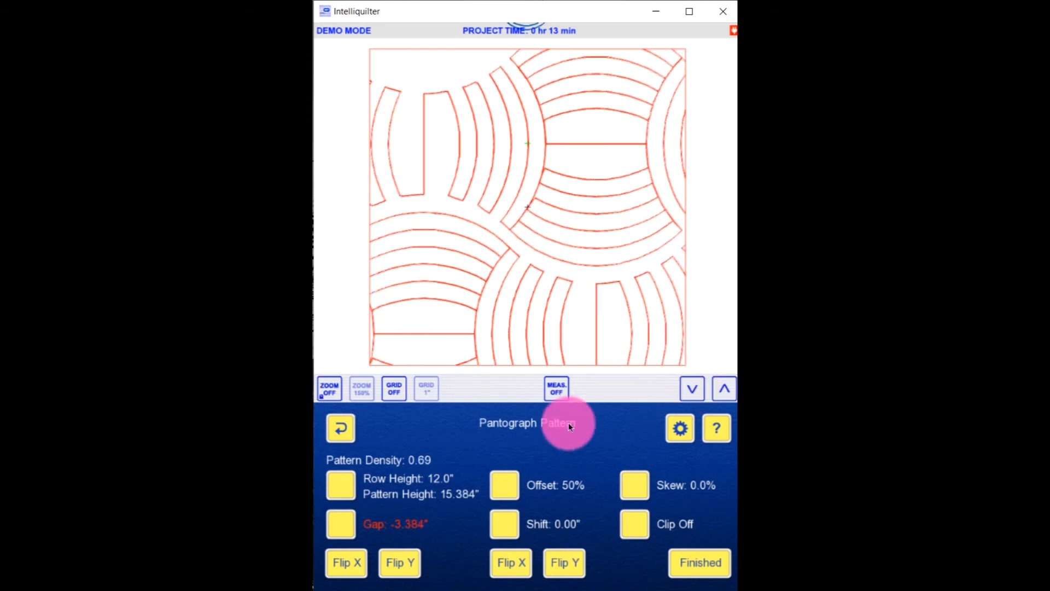
Set the pantograph's row height to 6 inches
click(340, 486)
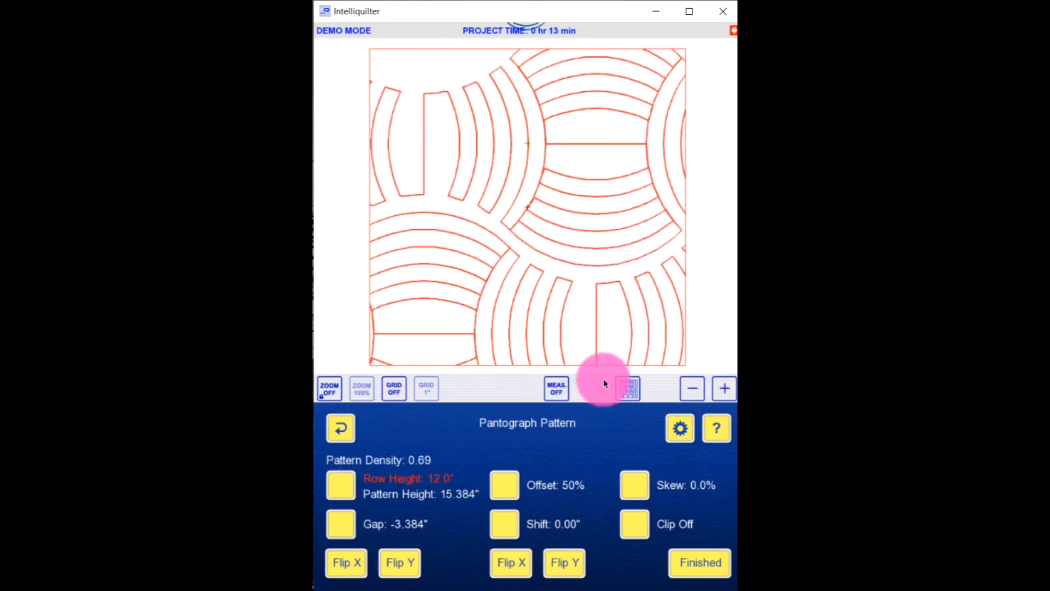
click(627, 389)
click(693, 299)
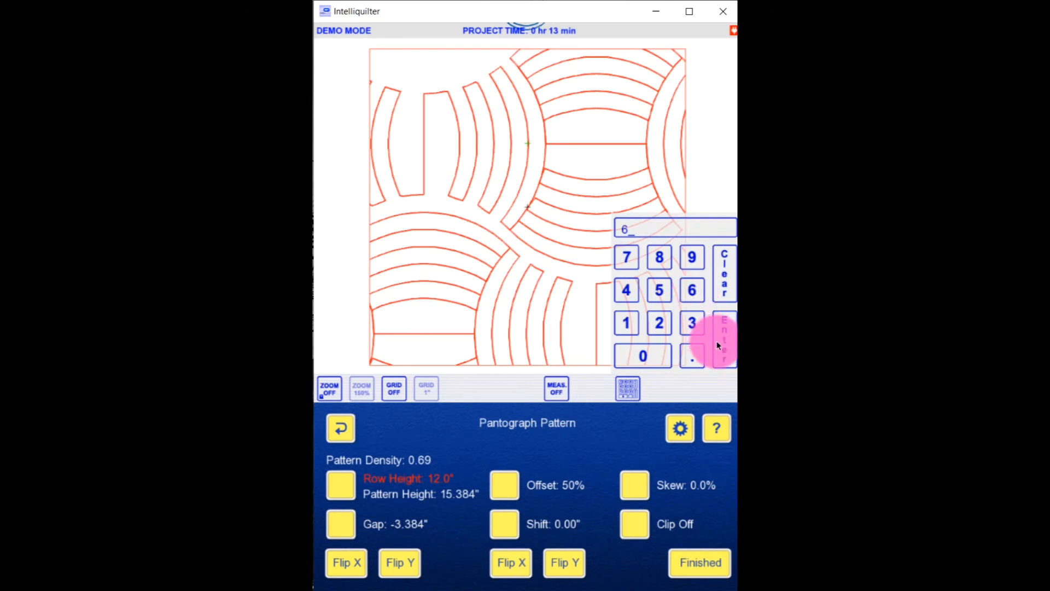
click(717, 340)
click(526, 530)
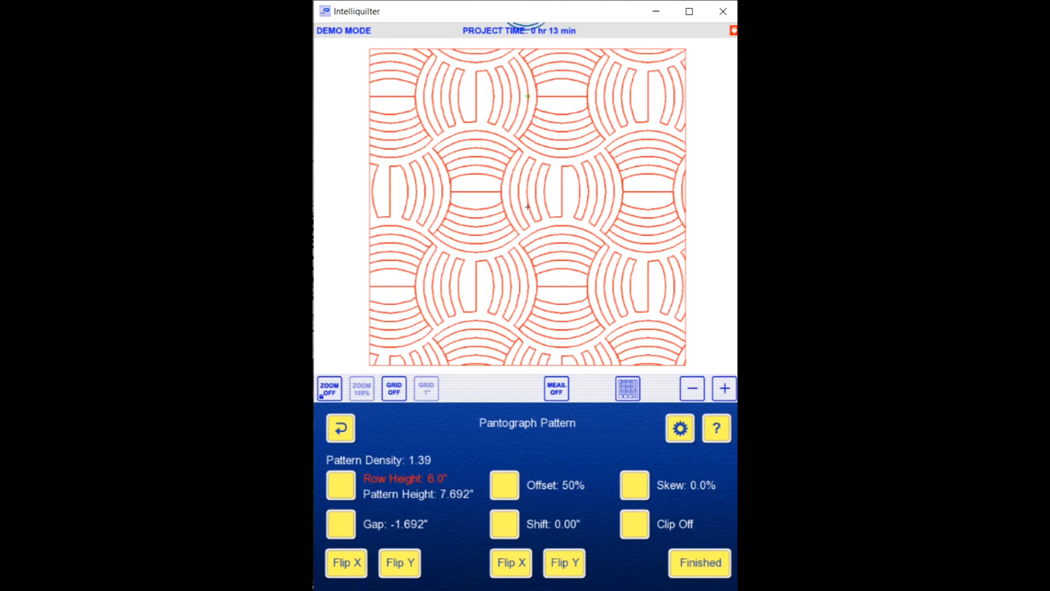
Finish the pantograph, accept its clipping to the block with the Continuous transition type, and leave pattern editing
click(707, 566)
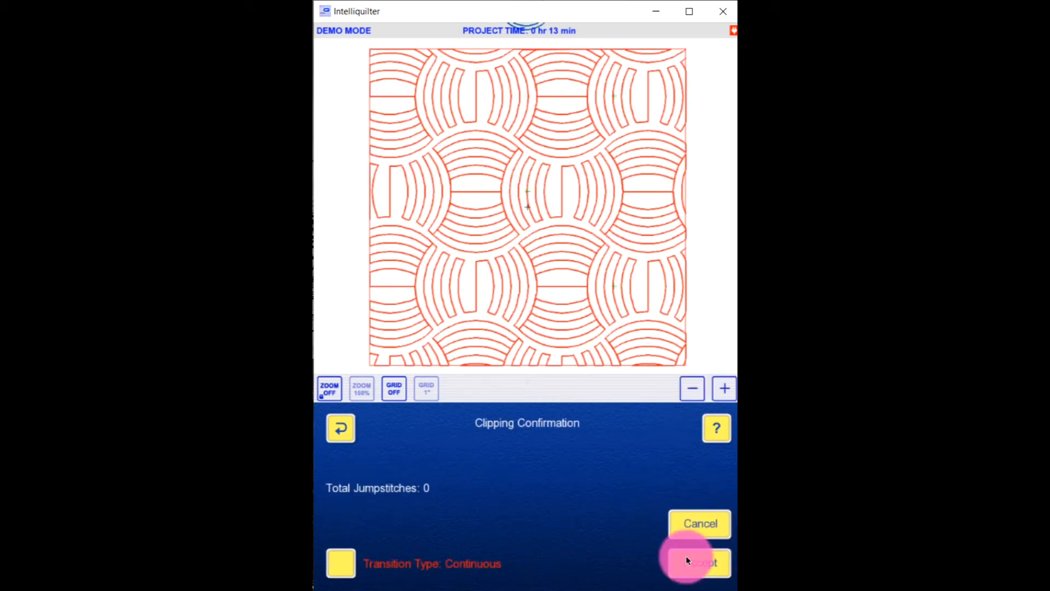
click(687, 559)
click(475, 523)
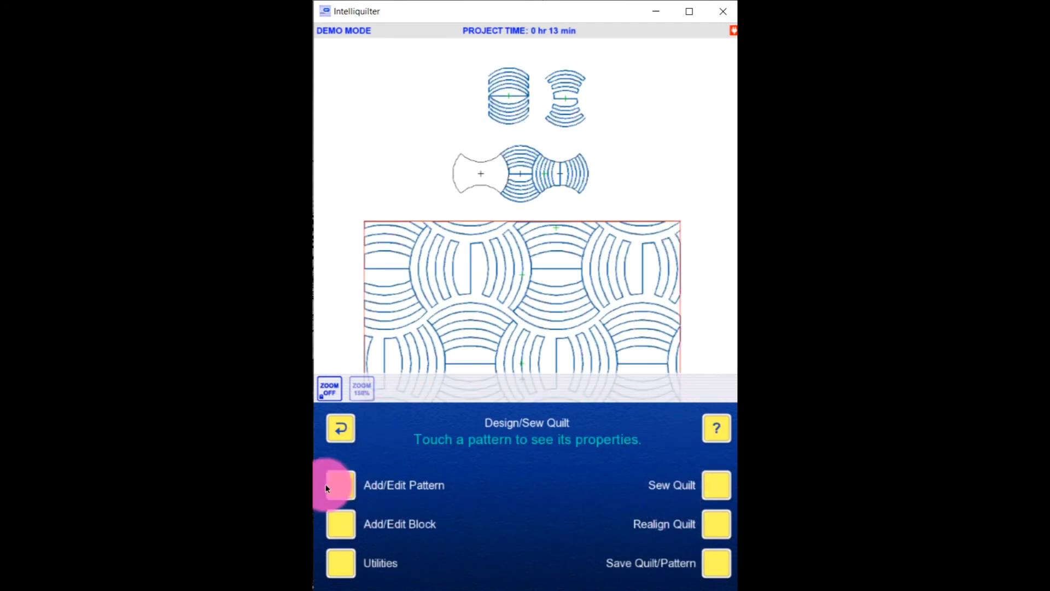
Move the combined arc pattern up and away from the row of apple core outlines so the outlines are clear
click(330, 390)
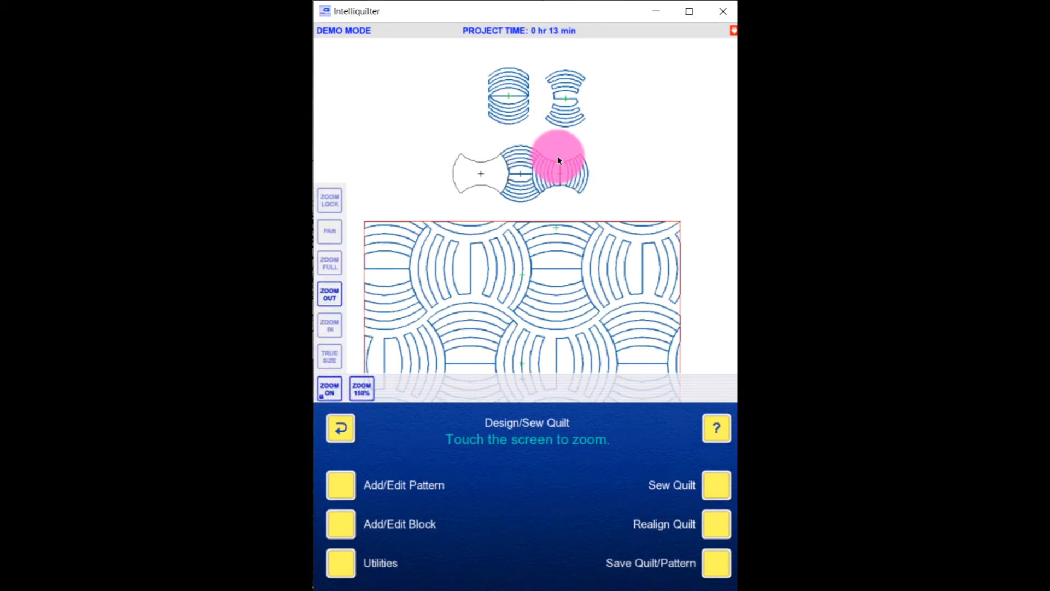
click(330, 324)
click(533, 184)
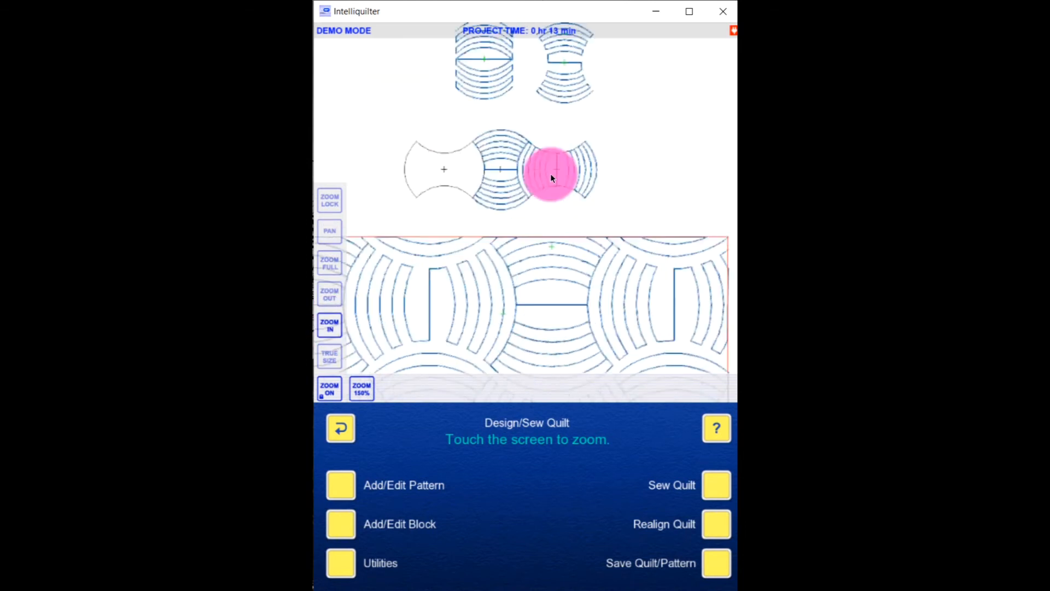
click(535, 200)
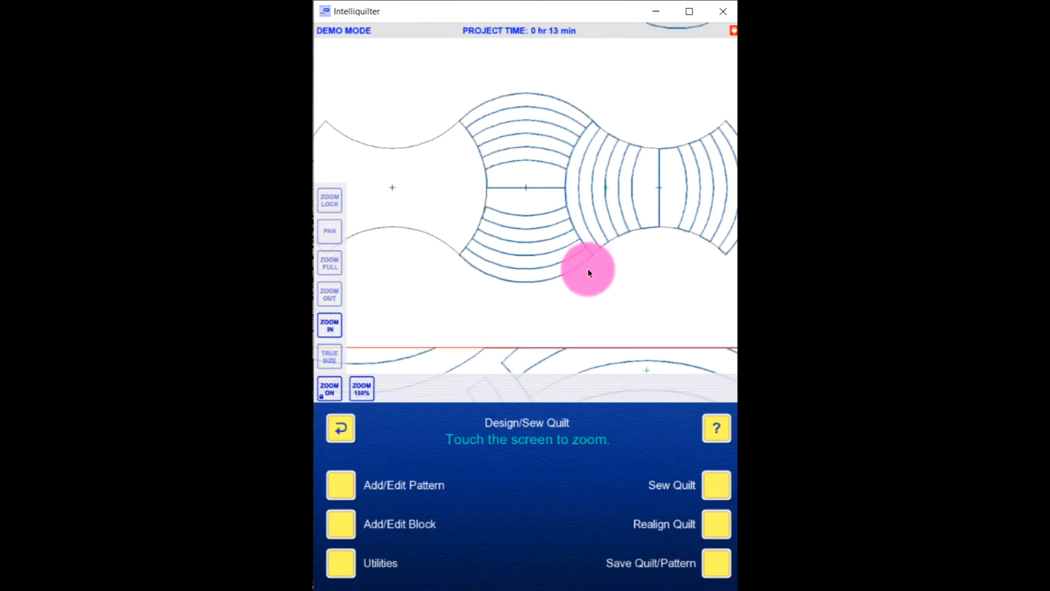
click(335, 503)
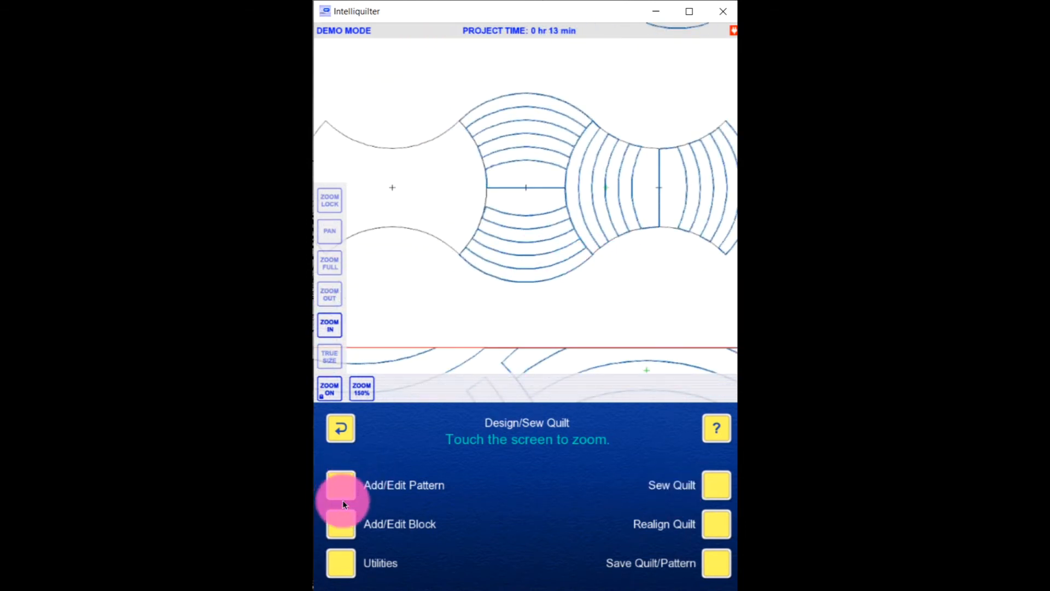
click(342, 522)
click(581, 206)
click(422, 52)
click(596, 186)
click(690, 564)
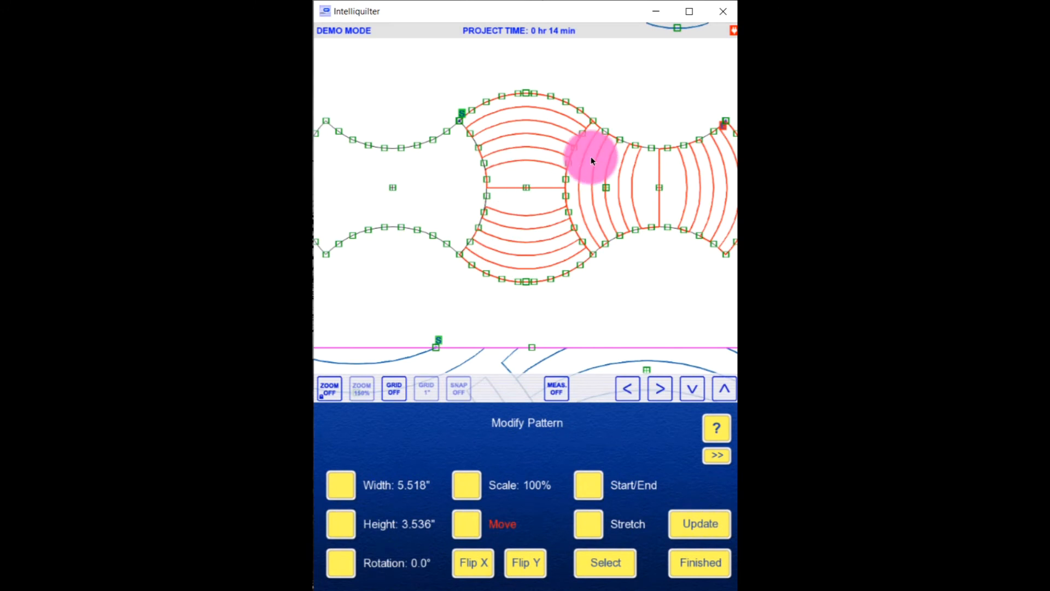
drag(592, 160, 329, 11)
drag(581, 87, 342, 8)
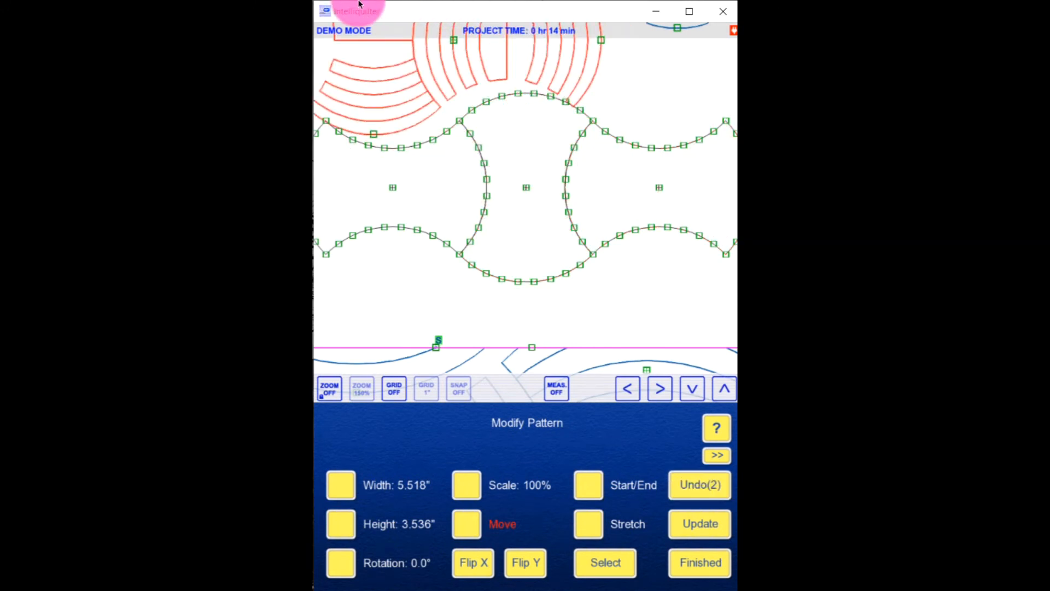
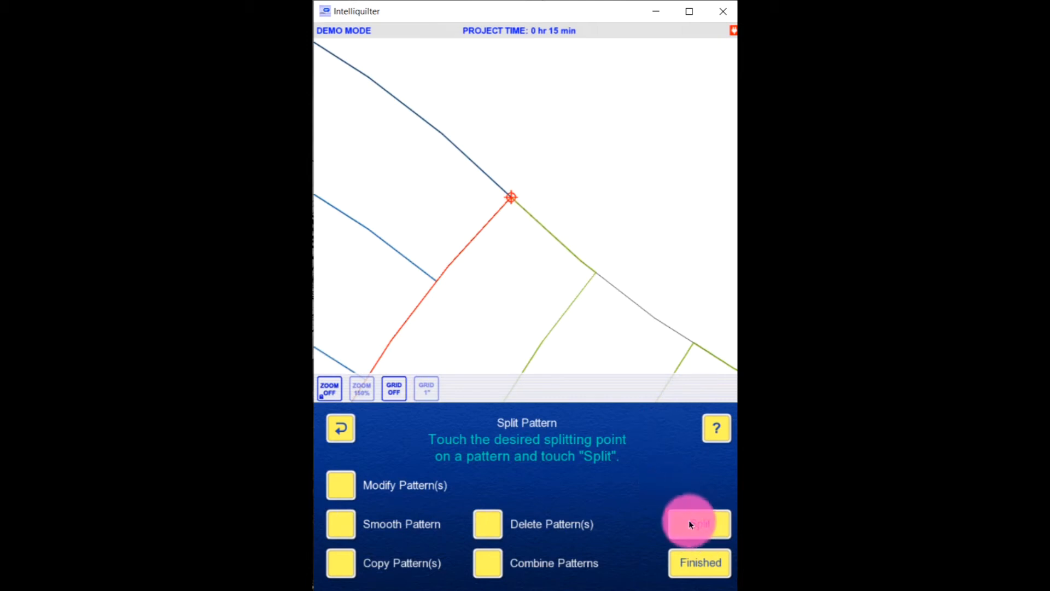
Split off the sideways apple core's arc shared with the upright core and delete that arc
click(324, 377)
click(330, 294)
click(594, 234)
click(502, 291)
click(501, 291)
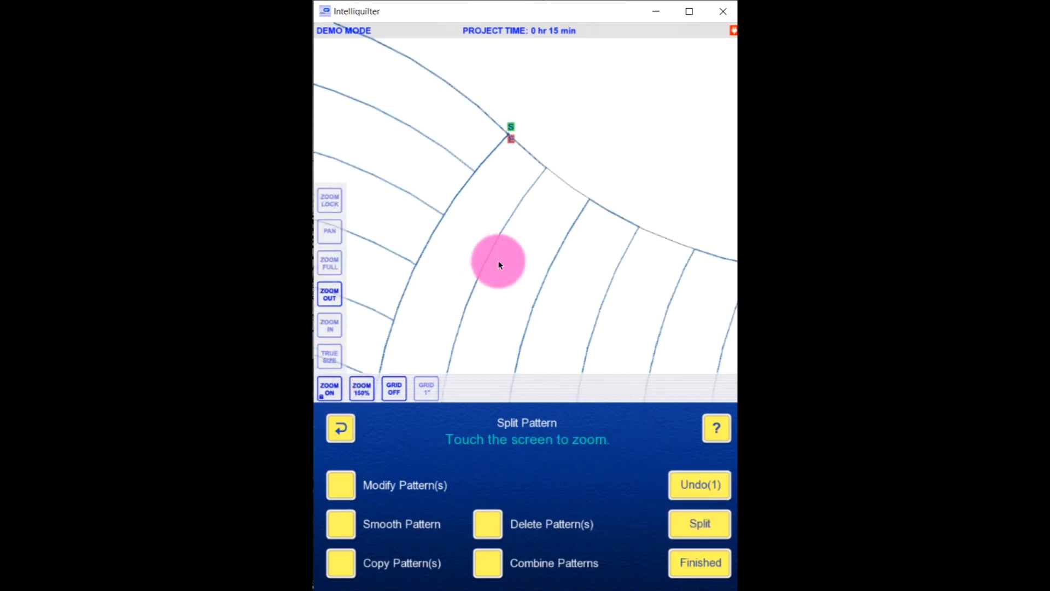
click(497, 264)
click(536, 252)
click(553, 251)
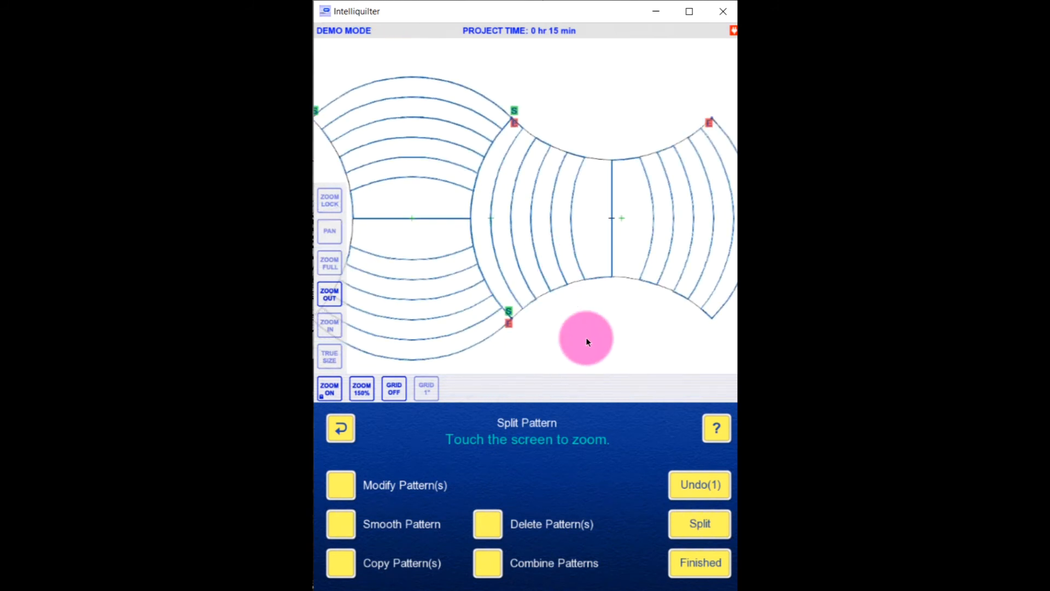
click(489, 524)
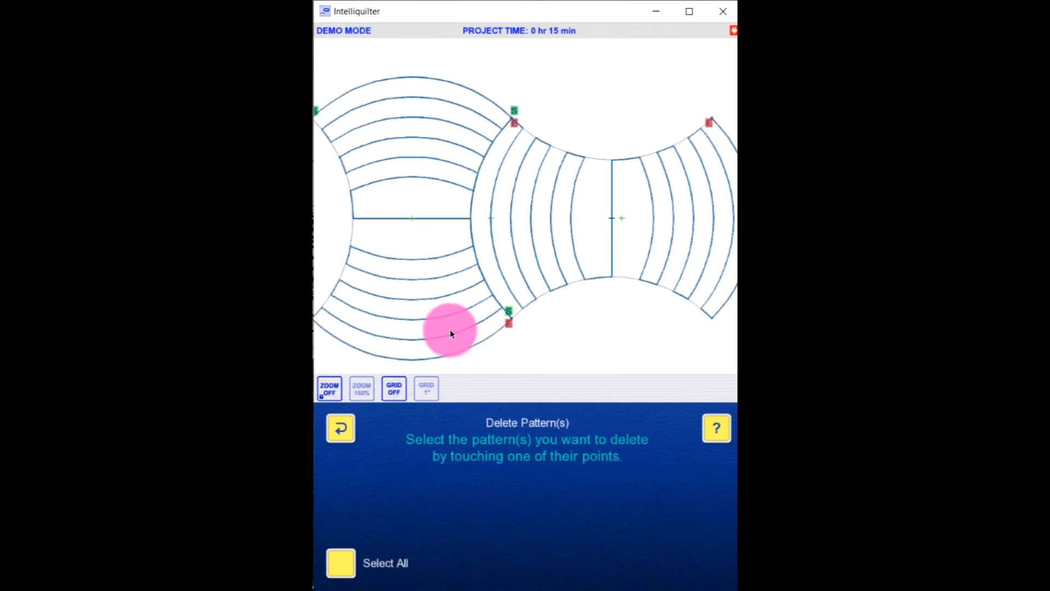
click(476, 216)
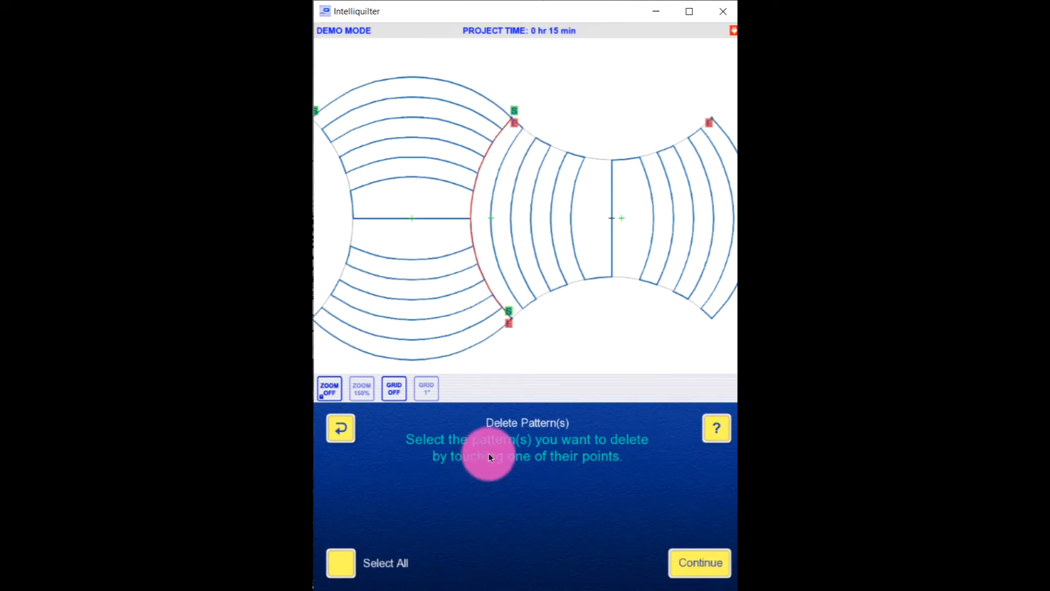
click(710, 560)
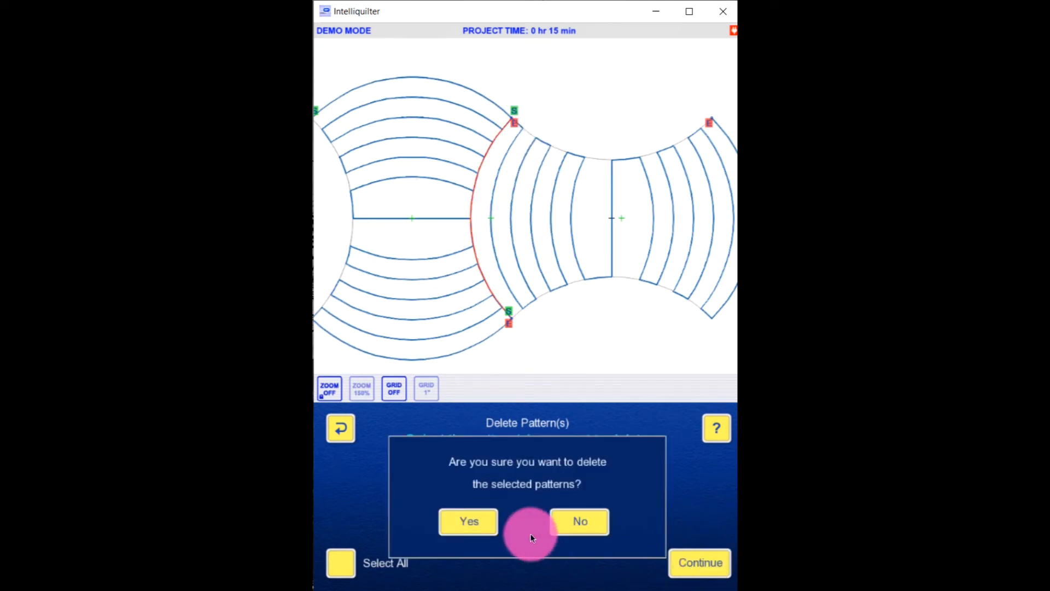
click(485, 520)
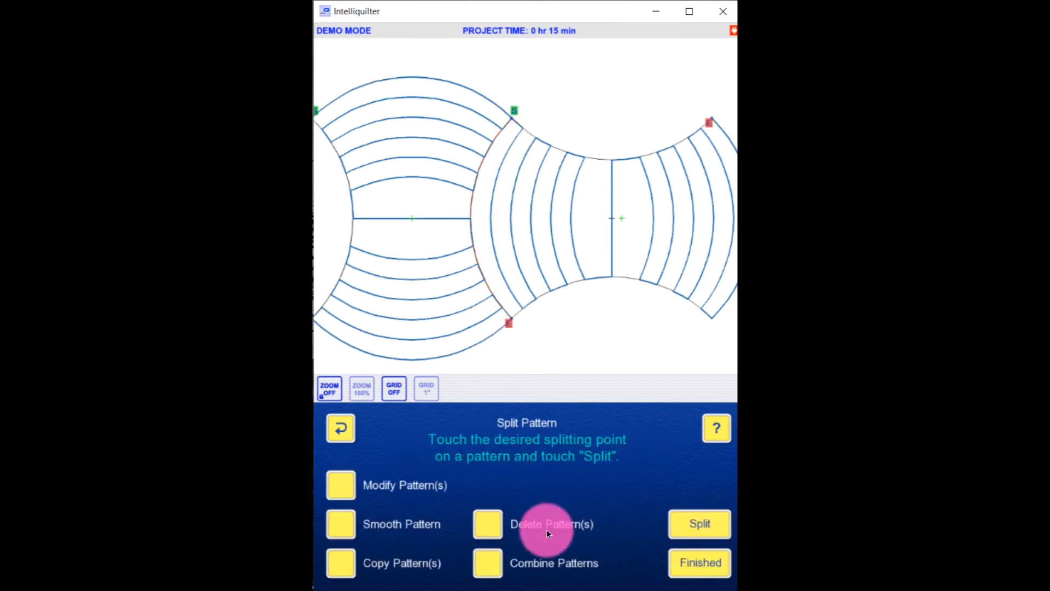
Flip the sideways apple core's arc pattern with Flip Y so its start meets the upright core's end point
click(350, 492)
click(560, 236)
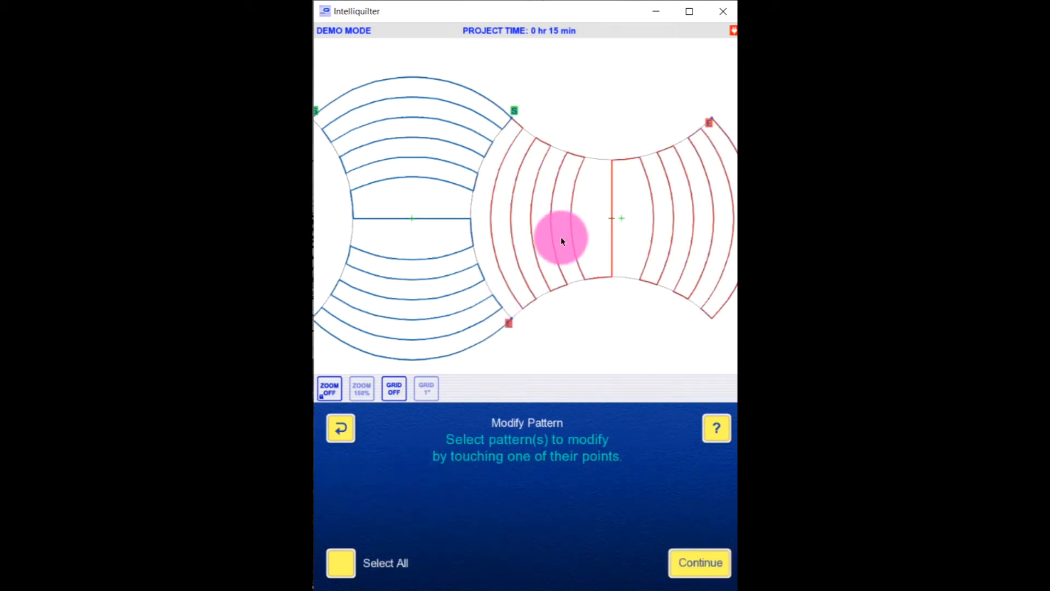
click(714, 567)
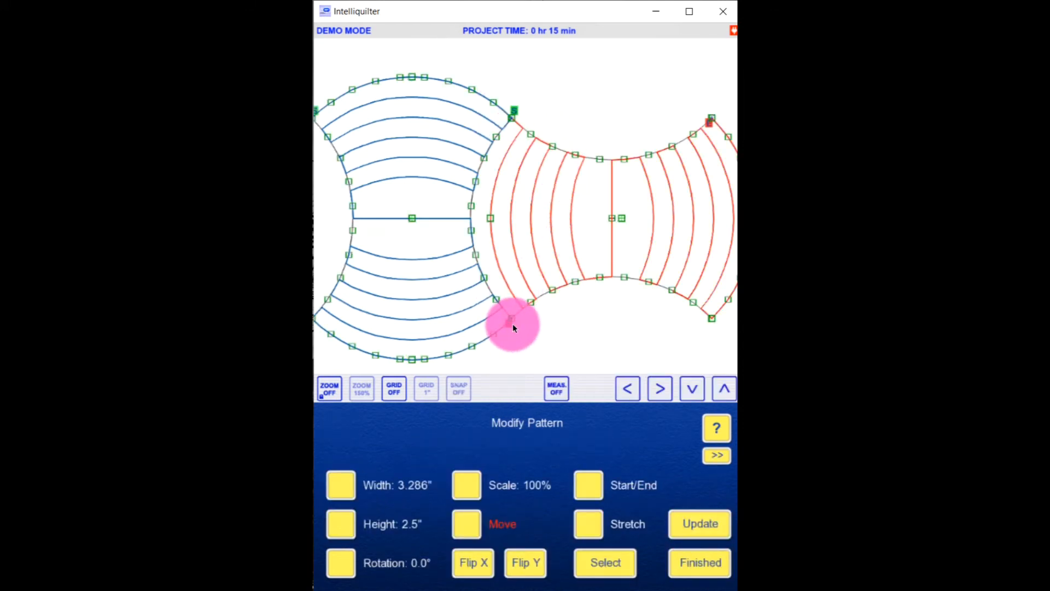
click(526, 564)
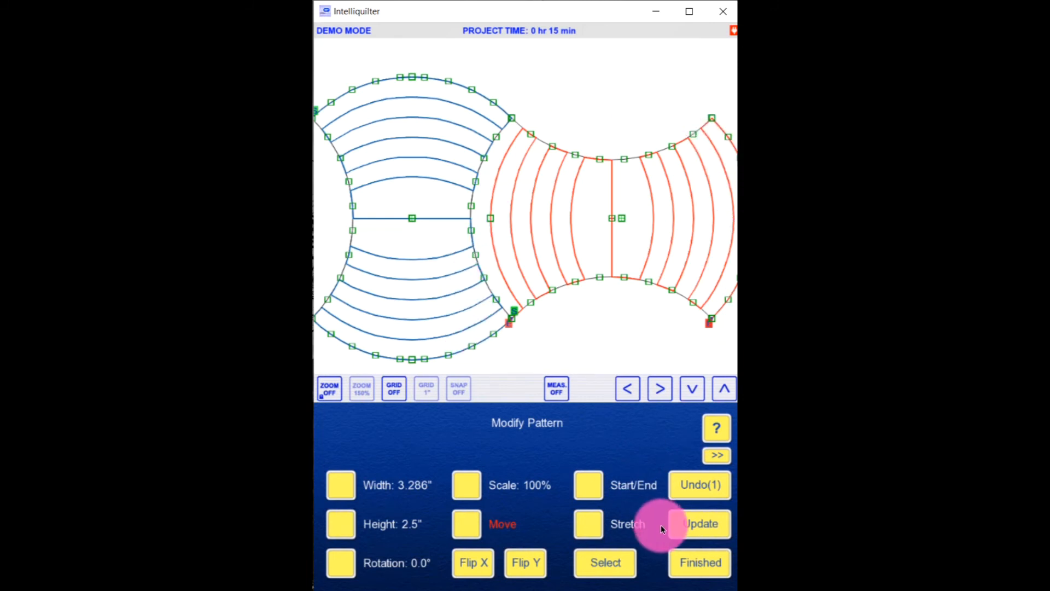
click(702, 563)
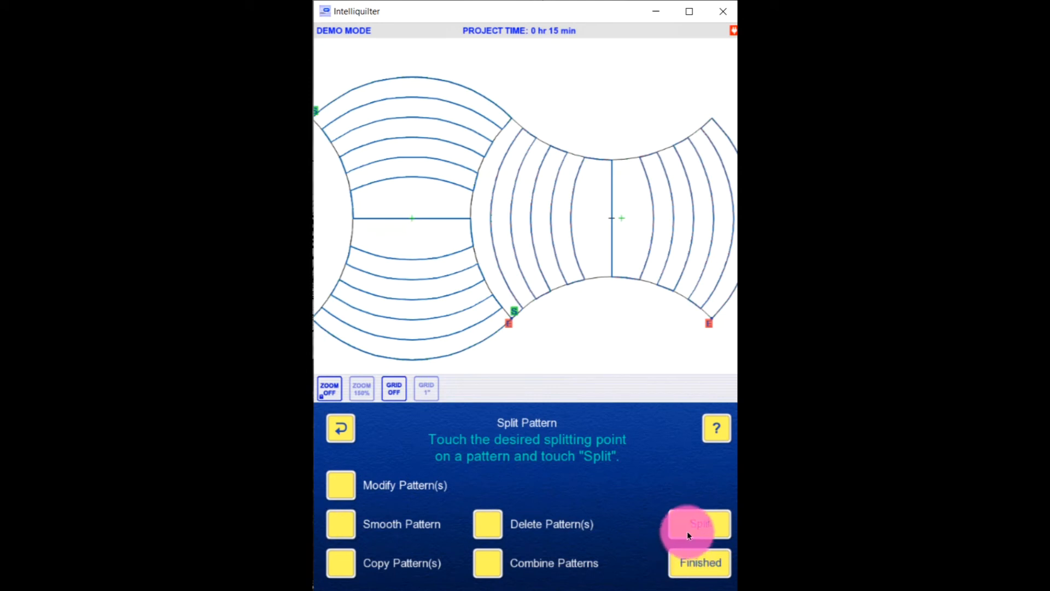
Split the sideways apple core's pattern at its upper outer corner, where the outermost arc begins
click(331, 389)
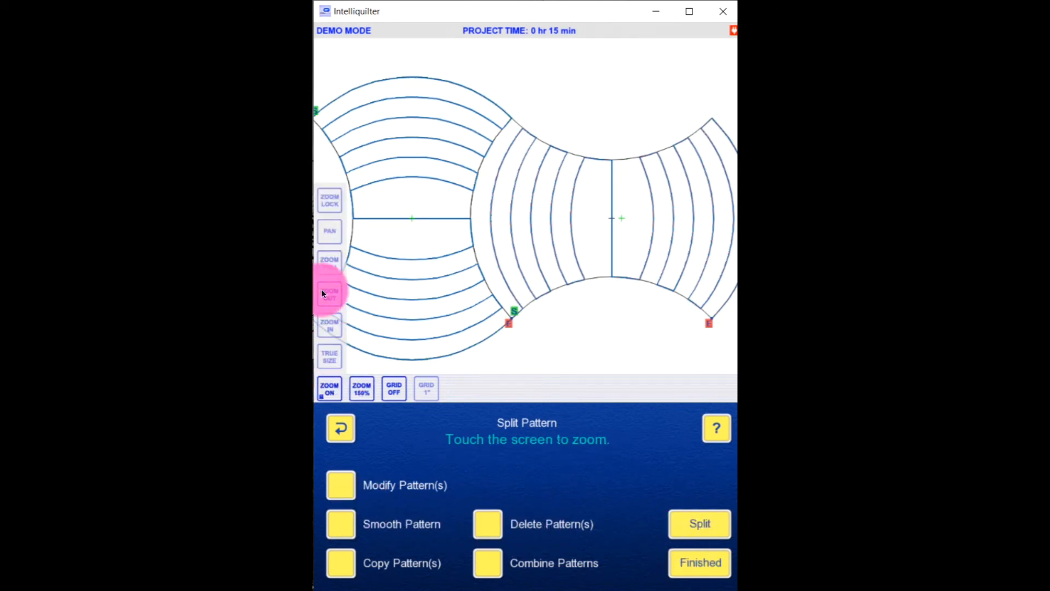
click(701, 127)
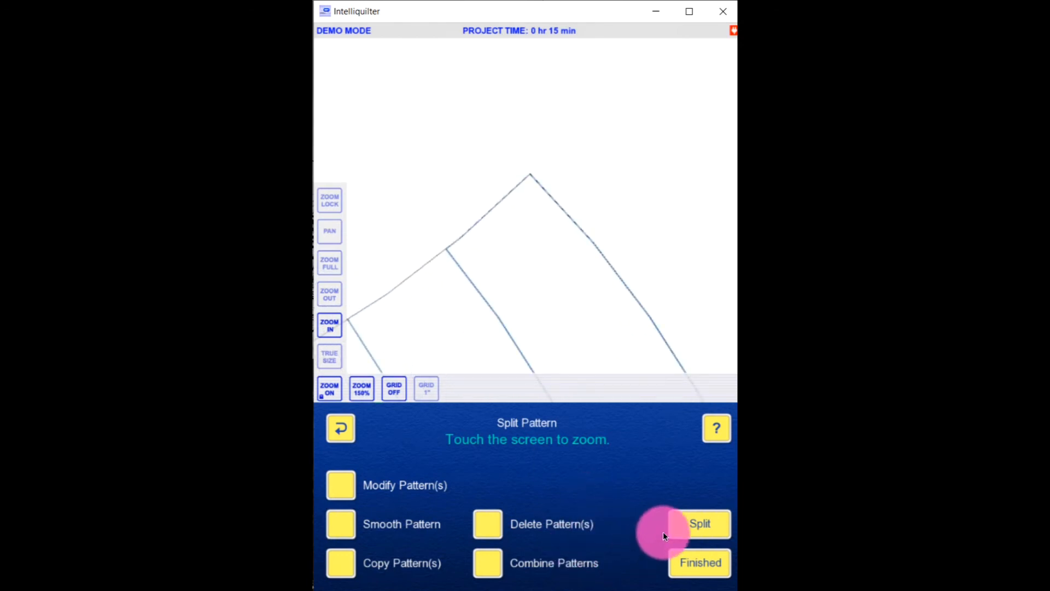
click(330, 388)
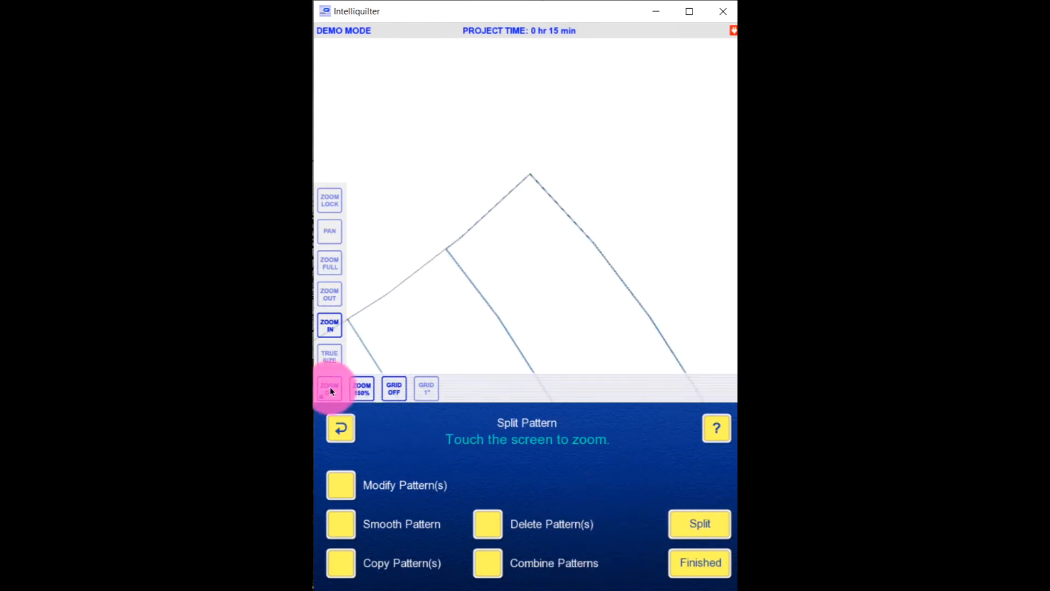
click(528, 174)
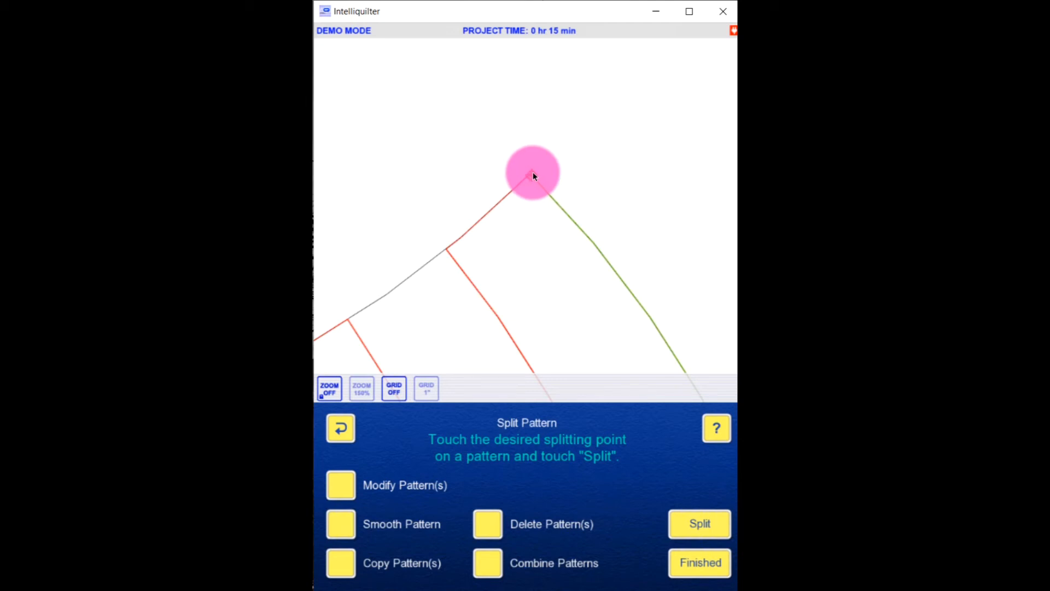
click(330, 388)
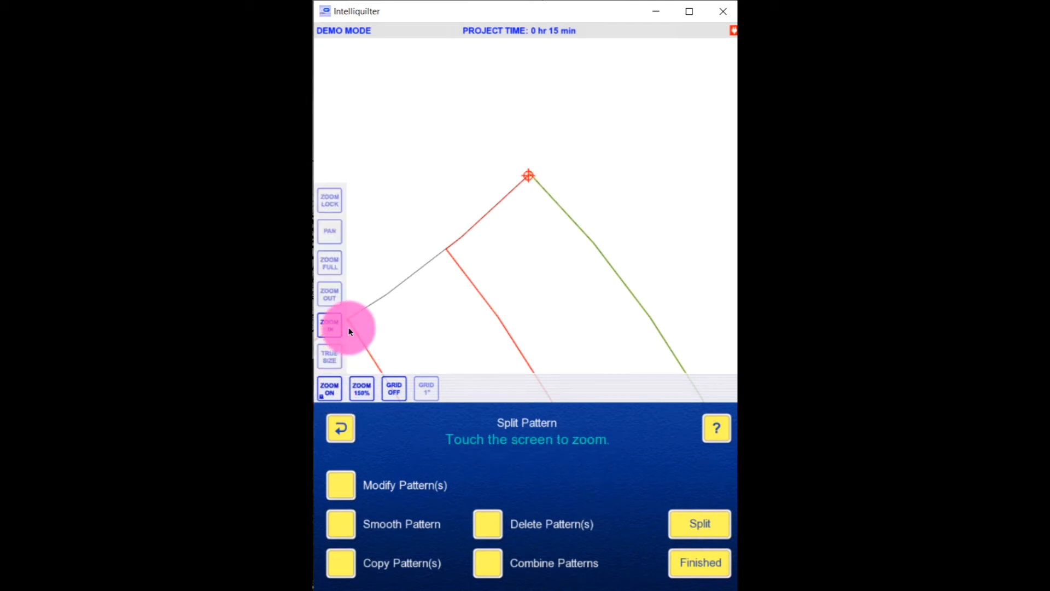
click(330, 393)
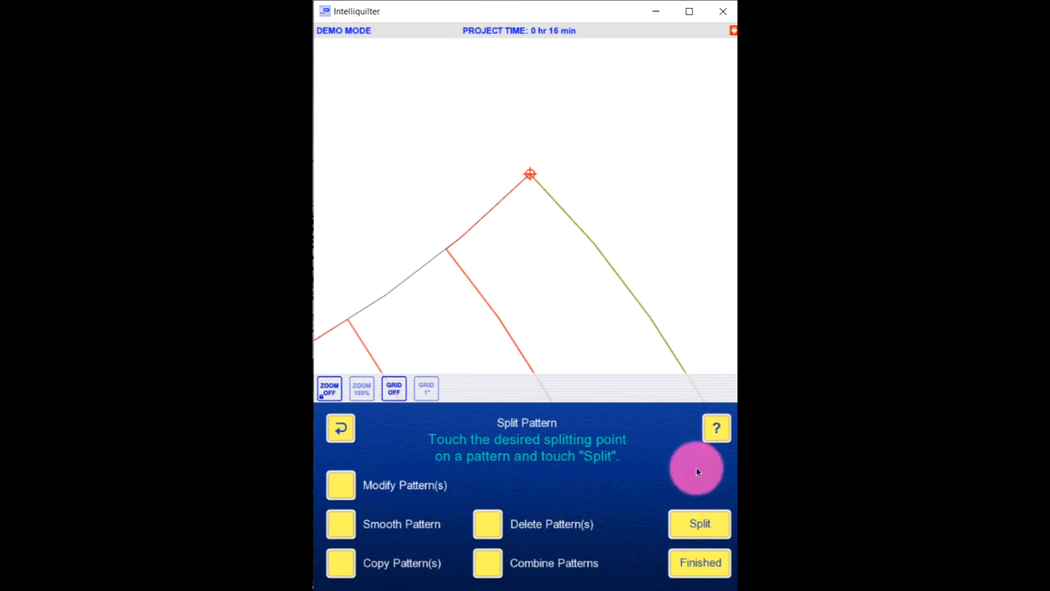
click(694, 524)
Delete the split-off outermost arc at the far end of the sideways apple core
click(319, 384)
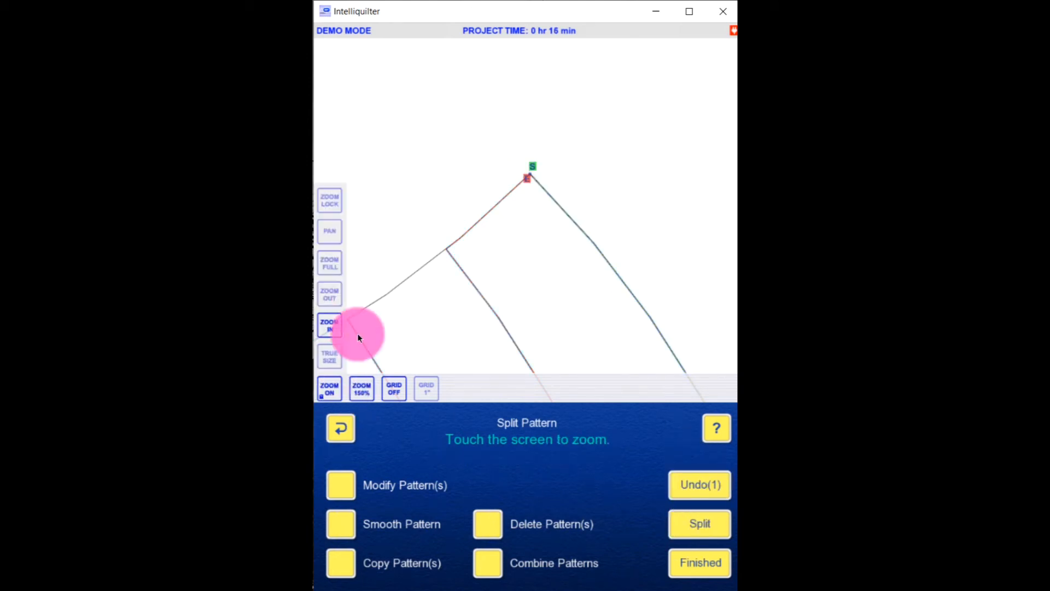
click(330, 295)
click(509, 237)
click(527, 307)
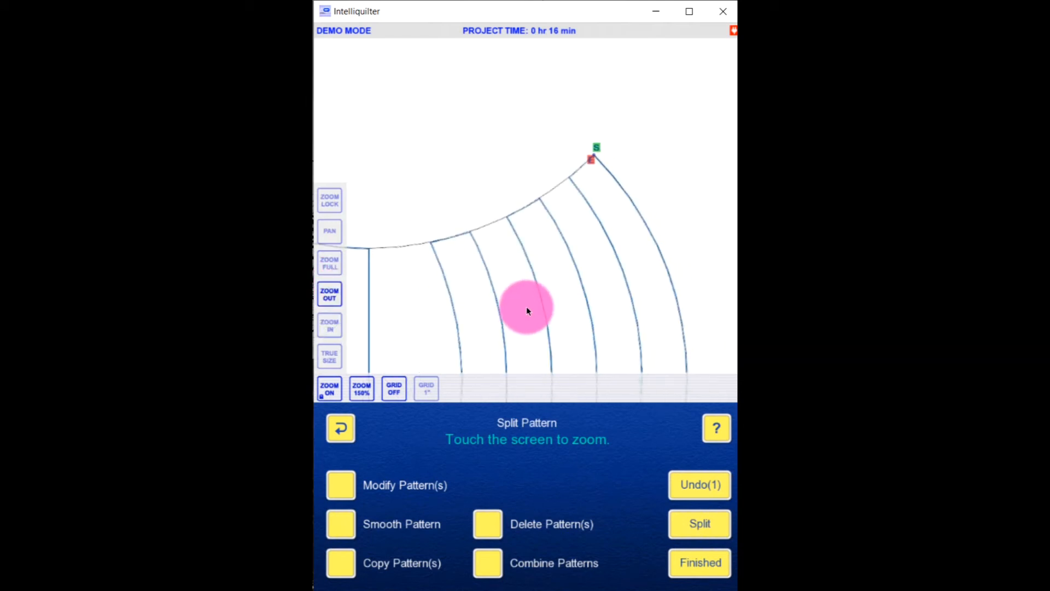
click(520, 274)
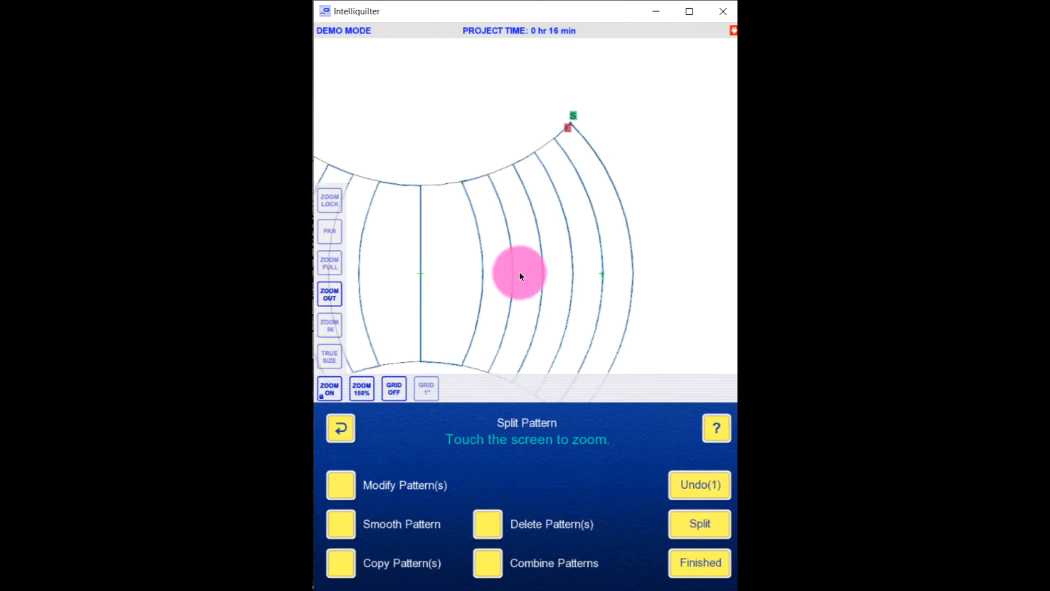
click(488, 525)
click(637, 254)
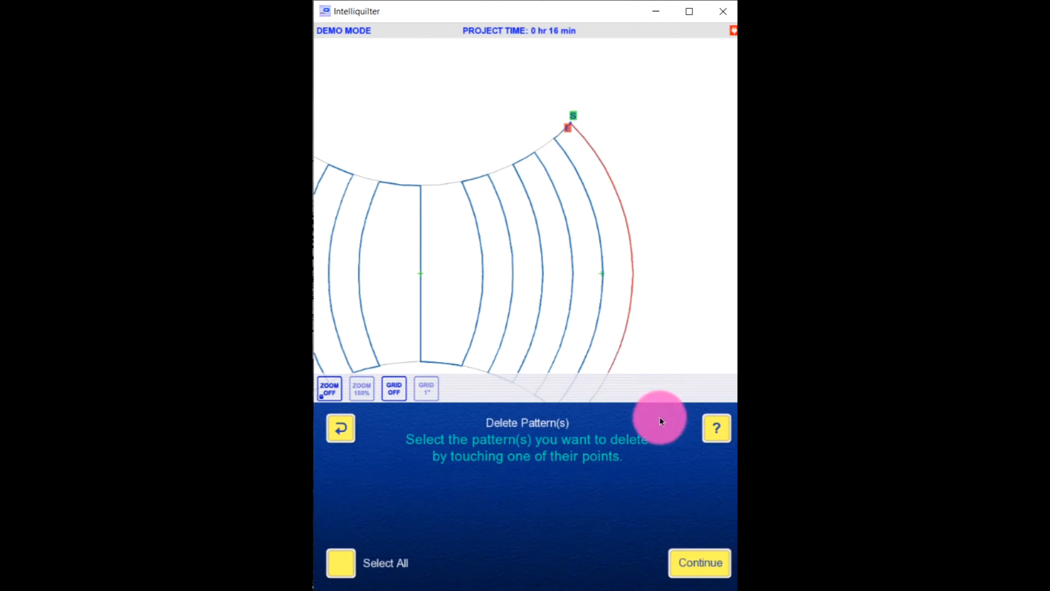
click(698, 569)
click(460, 515)
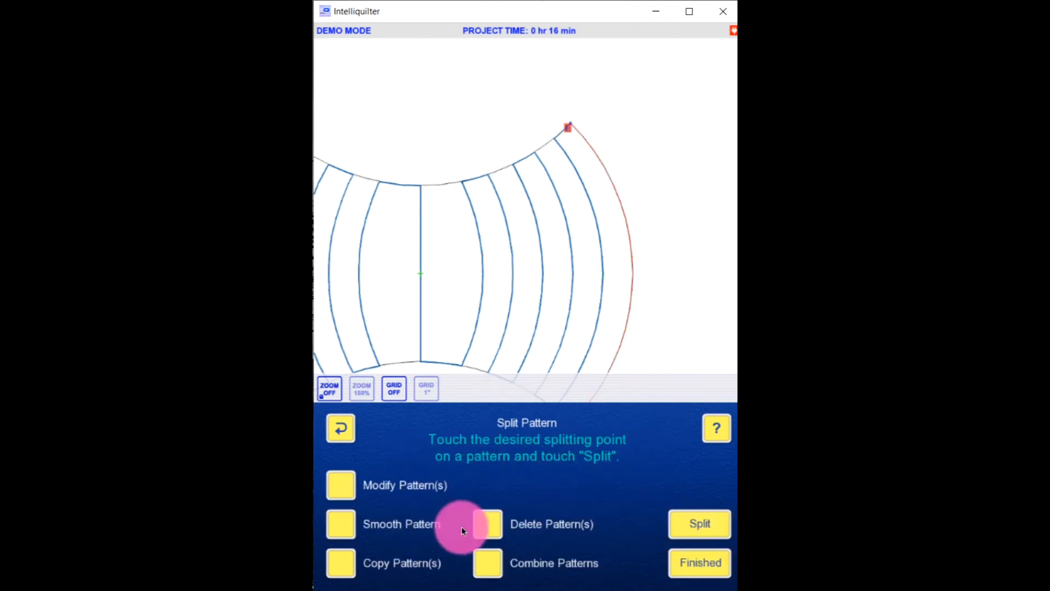
Combine the upright apple core's arc pattern with the sideways one, selecting the upright pattern first
click(332, 390)
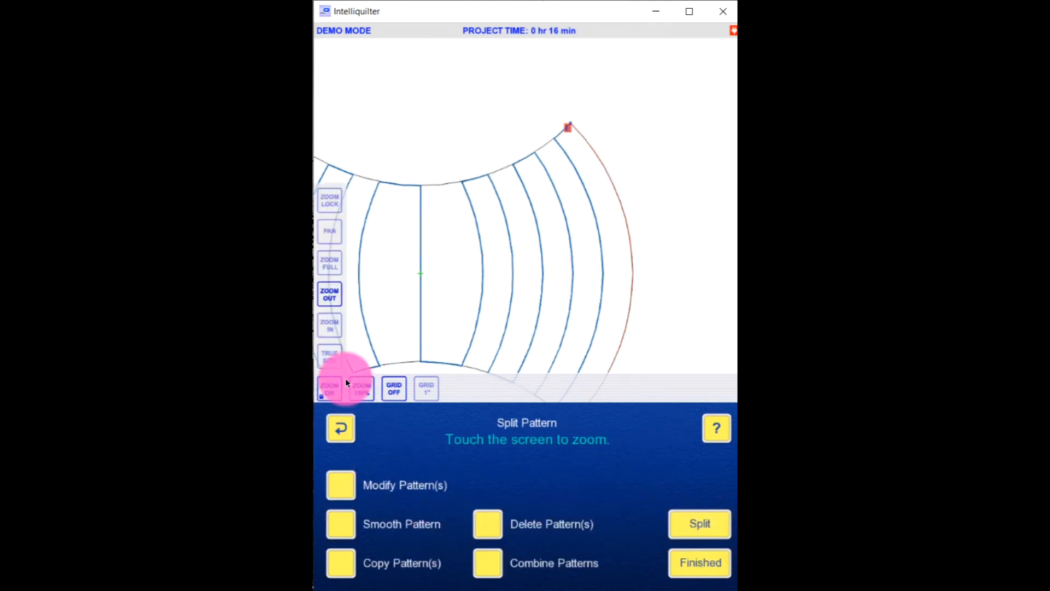
click(416, 249)
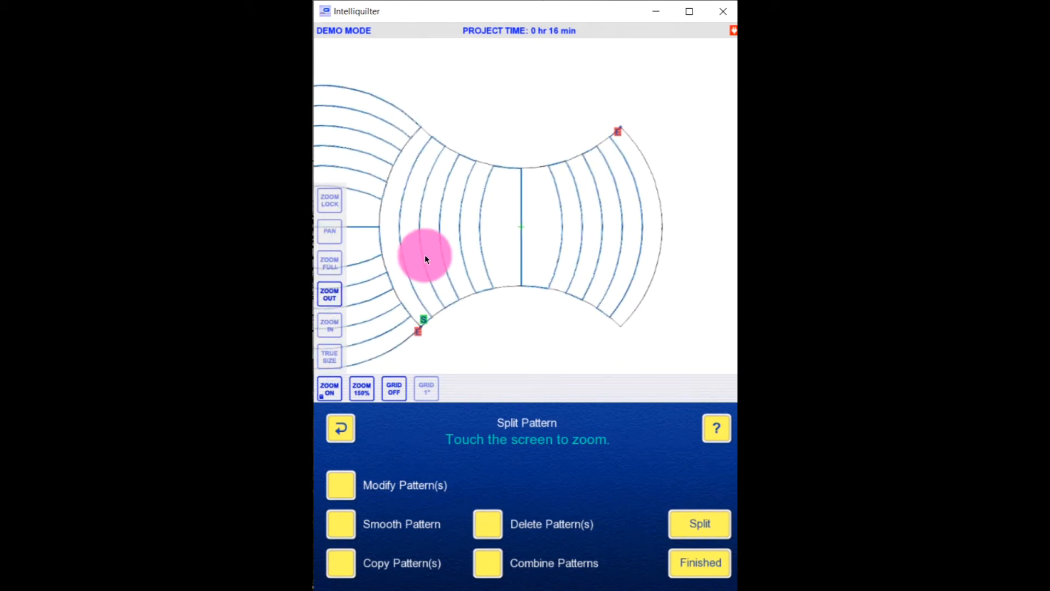
click(484, 564)
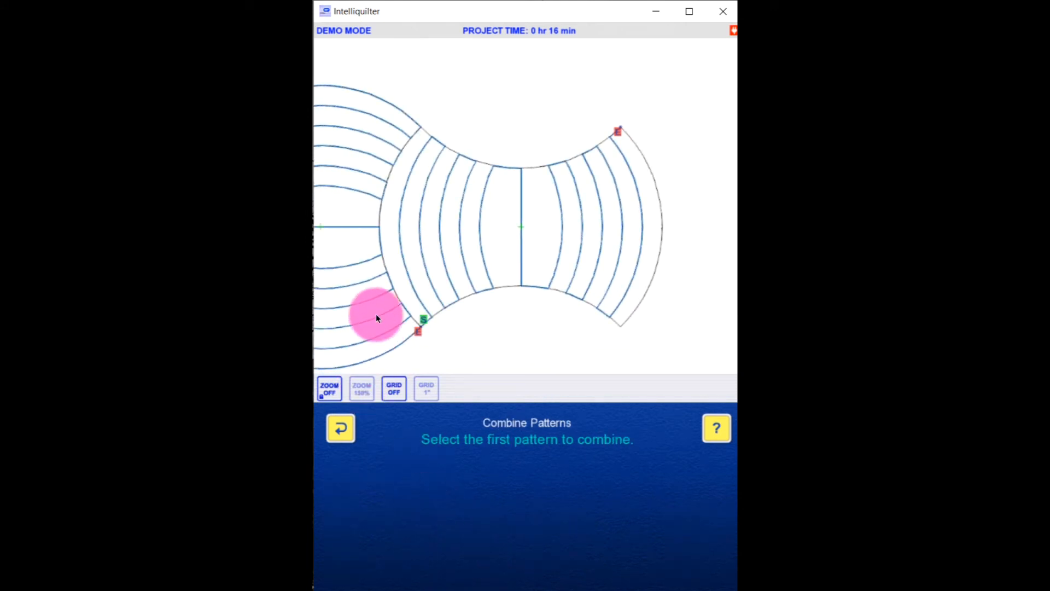
click(386, 347)
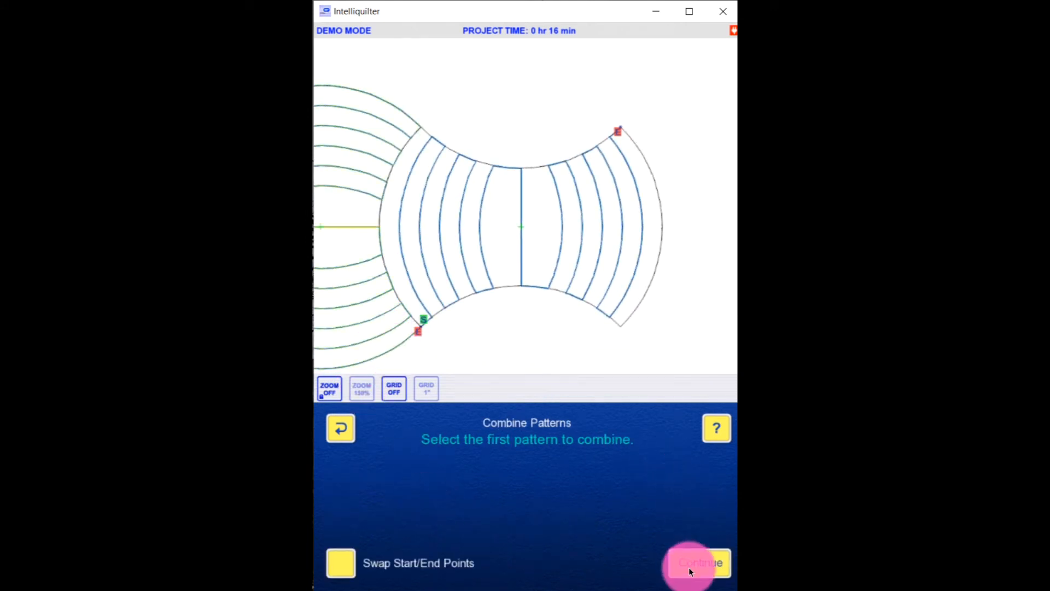
click(688, 567)
click(403, 284)
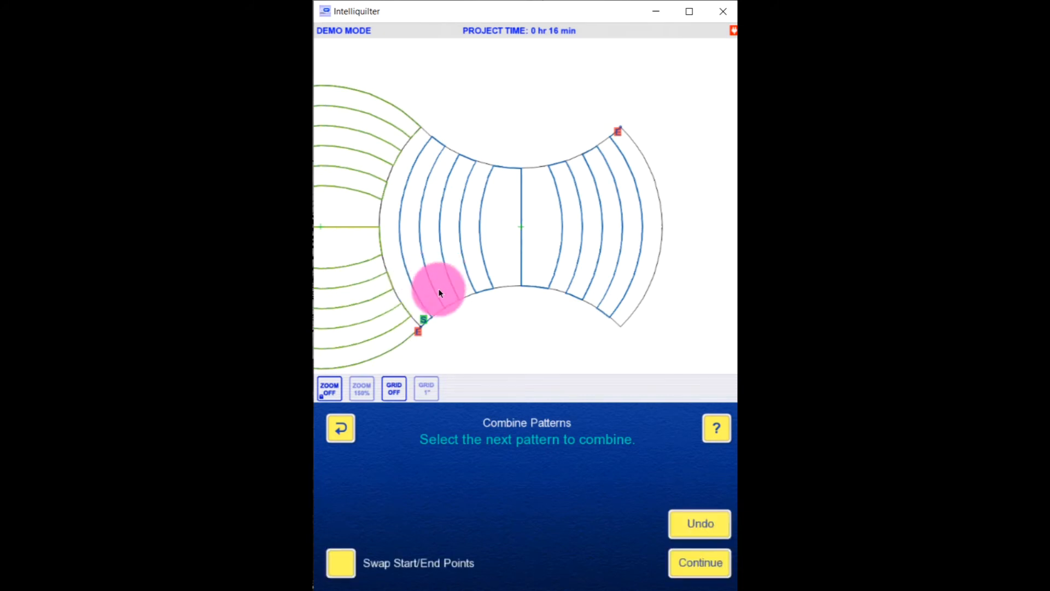
click(711, 578)
click(700, 560)
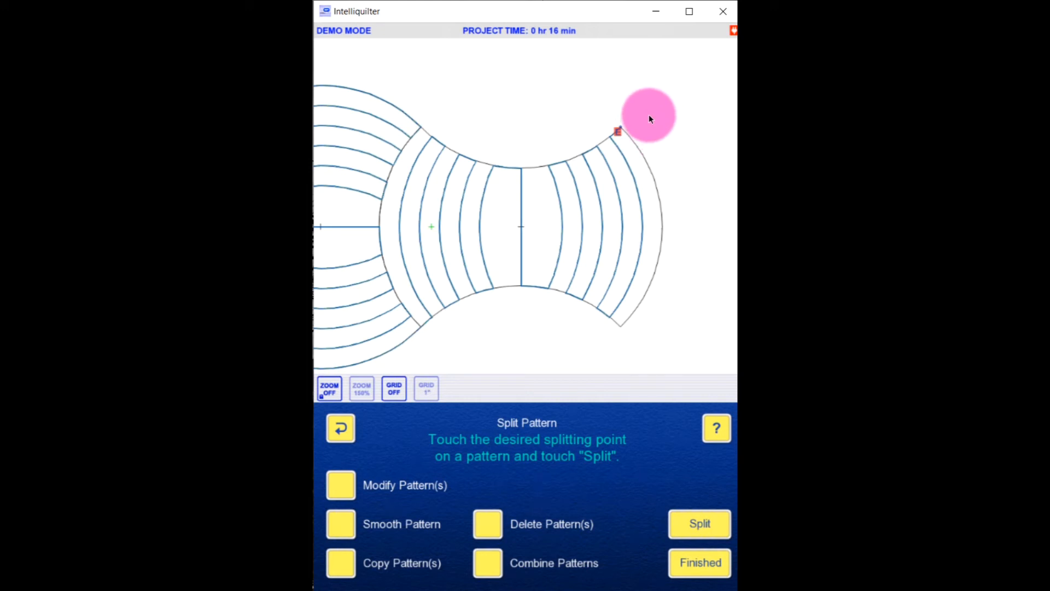
click(330, 388)
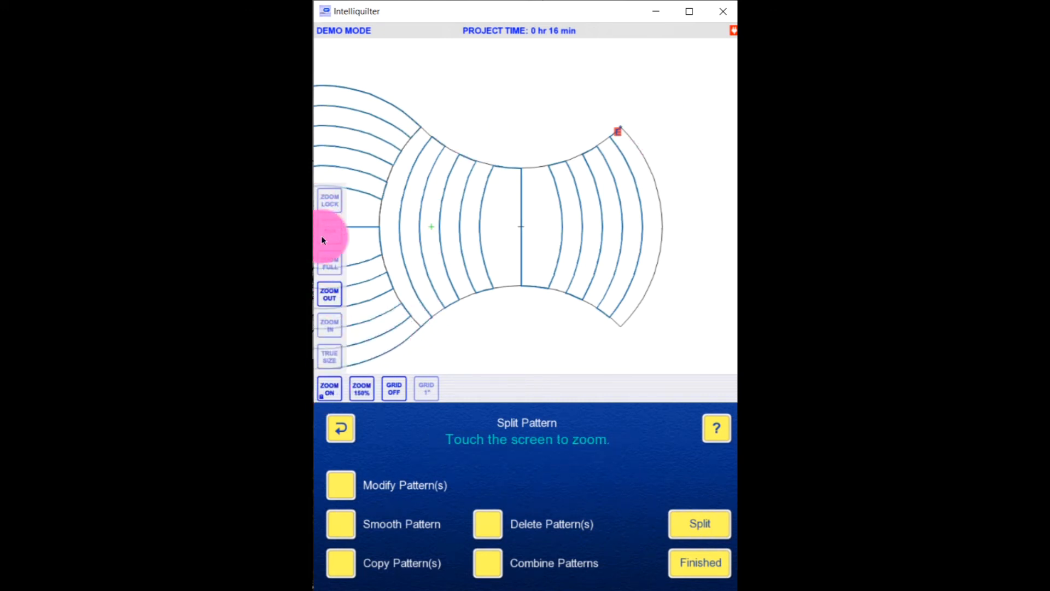
Check the combined pattern's start point at the upright apple core and finish the split-pattern editing
click(336, 230)
drag(408, 251, 537, 258)
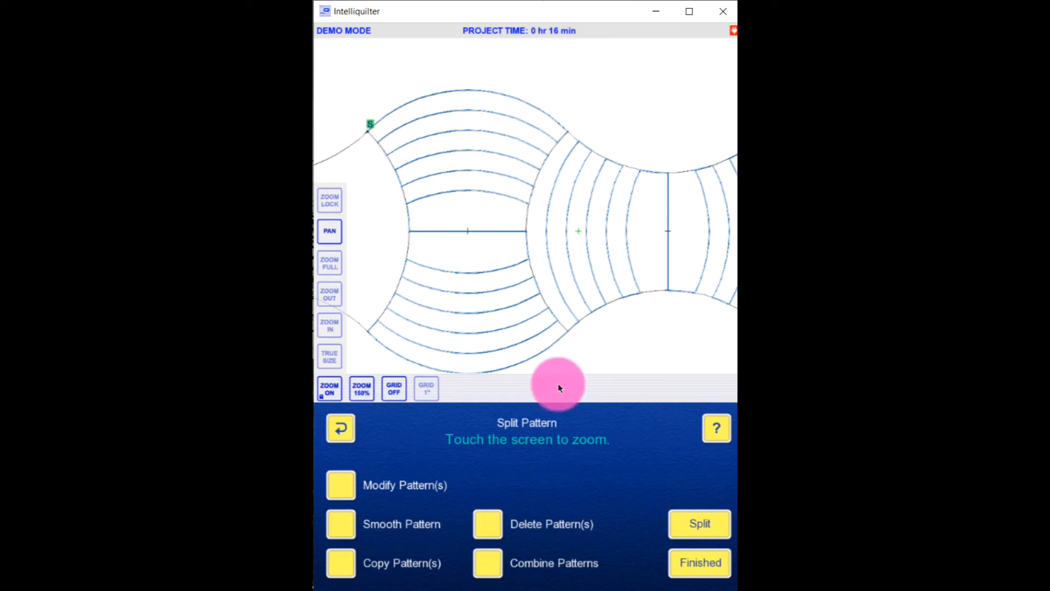
click(702, 562)
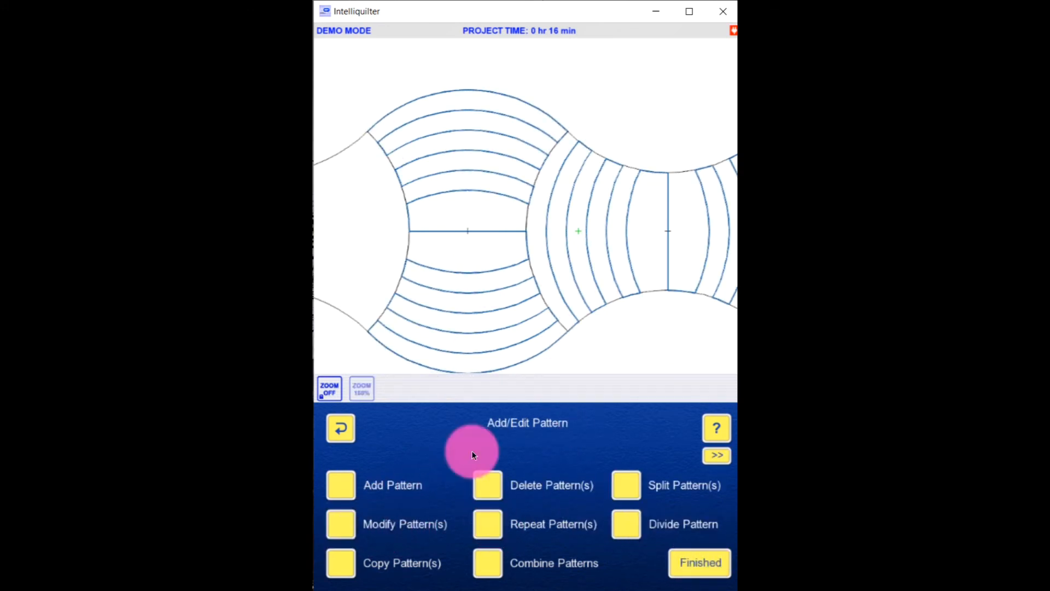
Try repeating the combined apple core arc pattern with 2 X repeats
click(483, 525)
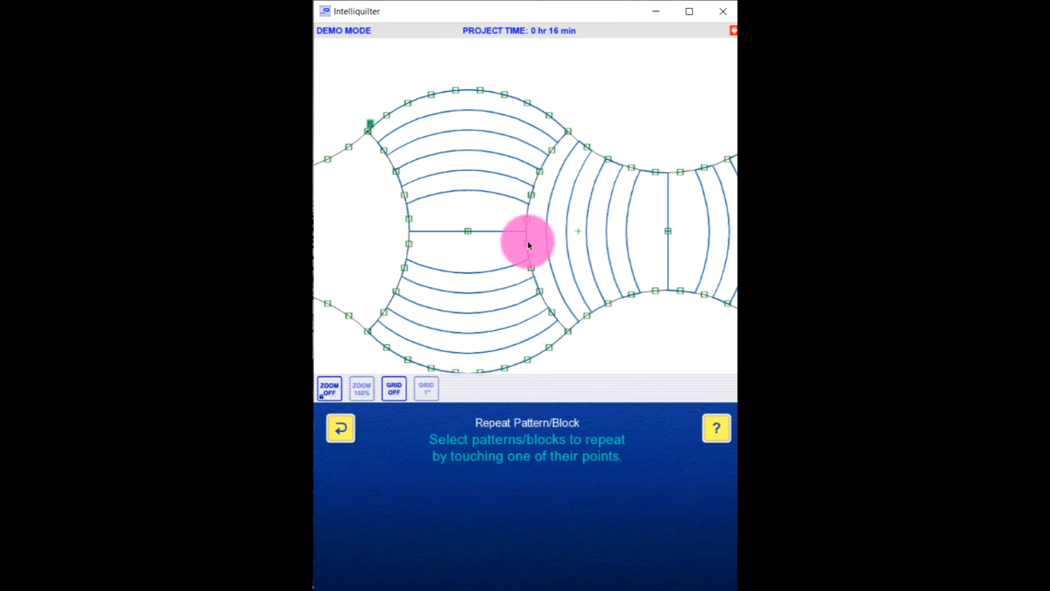
click(532, 268)
click(711, 563)
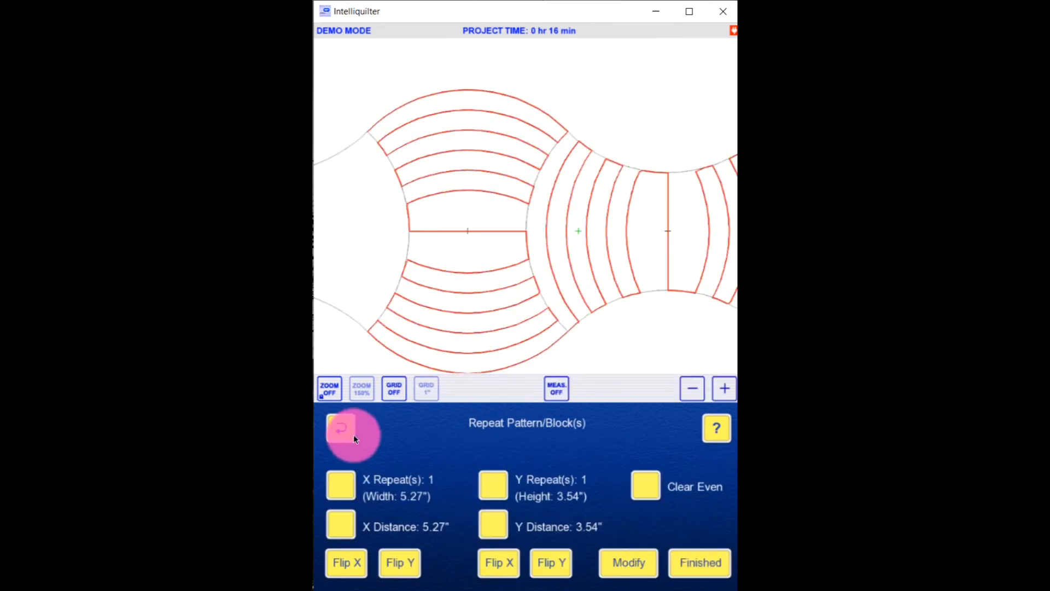
click(340, 485)
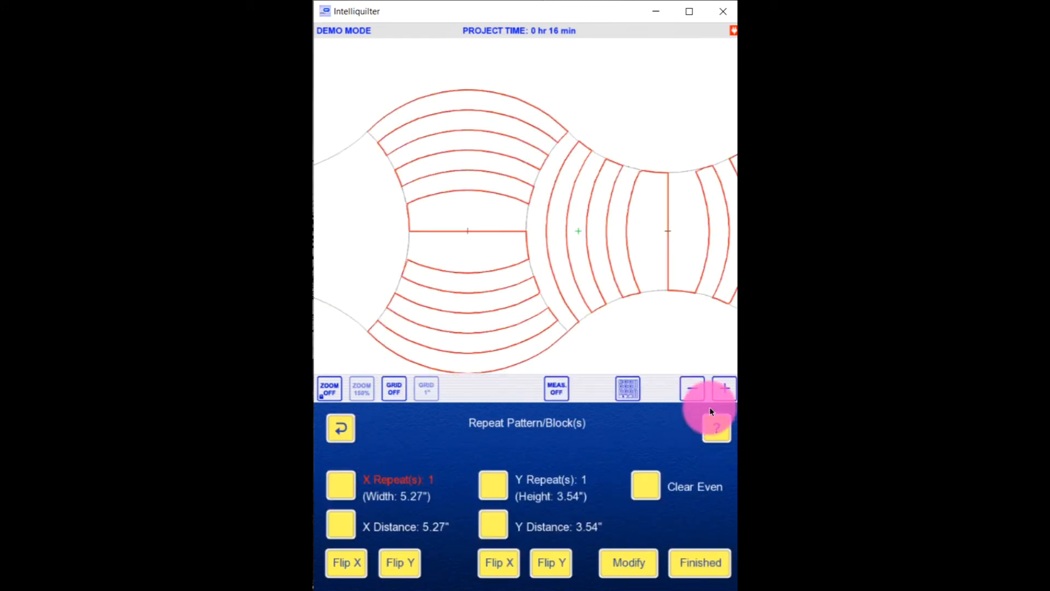
click(730, 380)
click(329, 387)
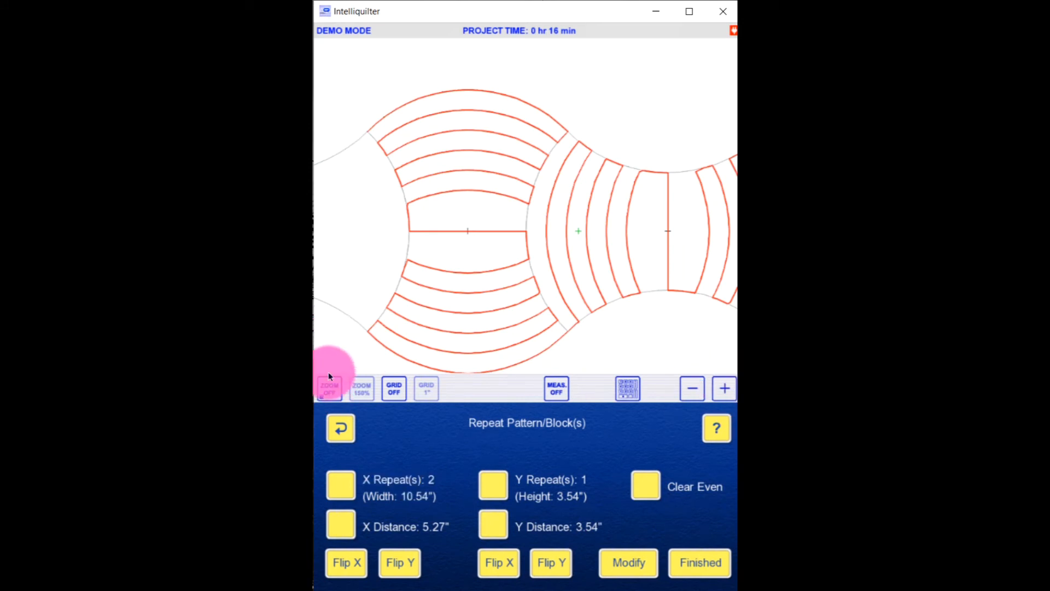
click(332, 297)
click(571, 238)
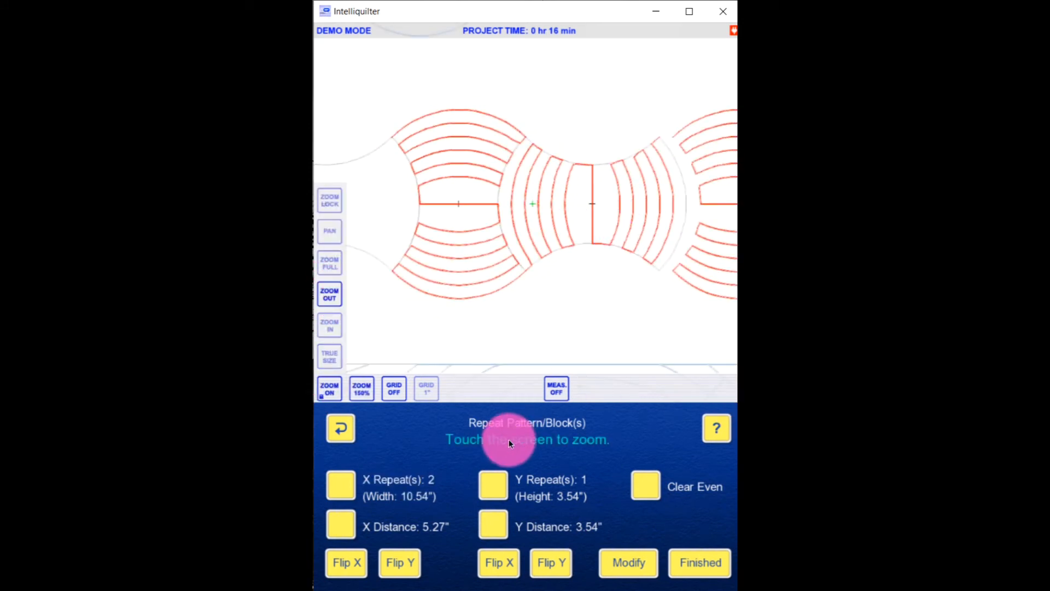
Try an X distance of 5.02" so the repeated apple core patterns nest, then discard the repeat
click(340, 521)
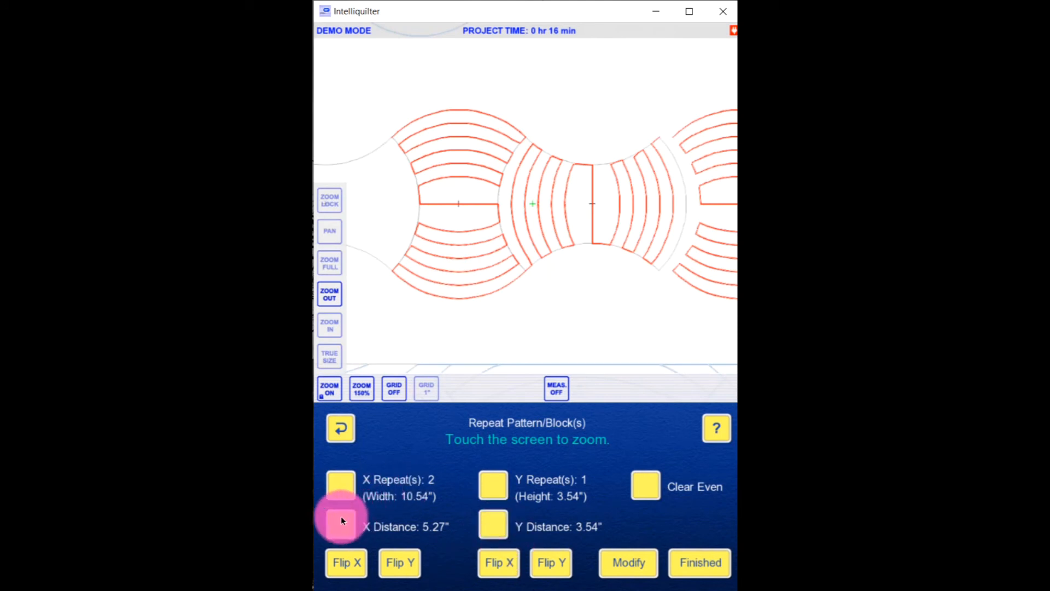
click(691, 382)
click(690, 380)
click(691, 380)
click(690, 380)
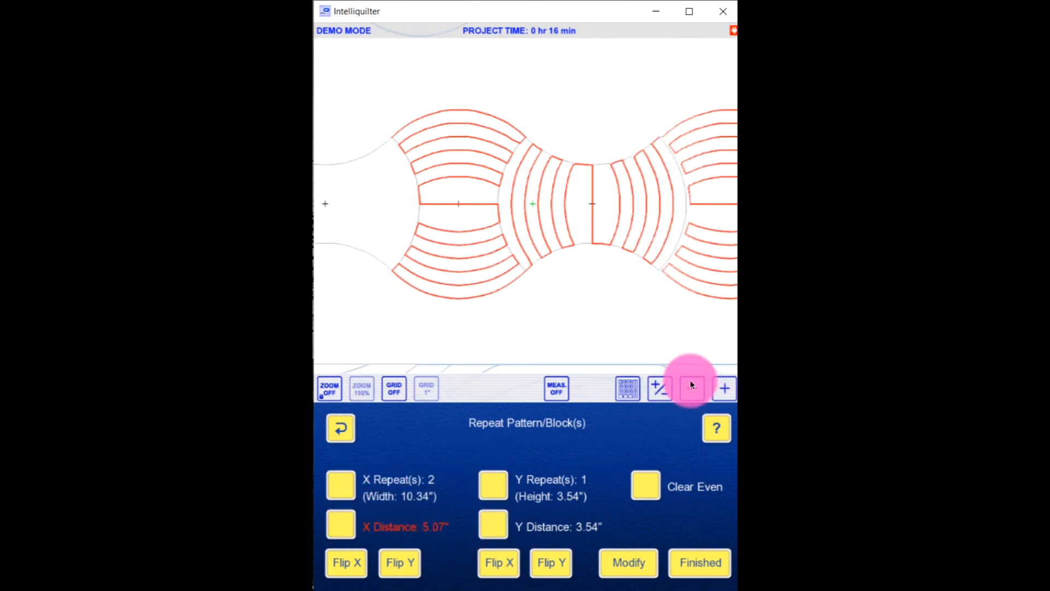
click(691, 384)
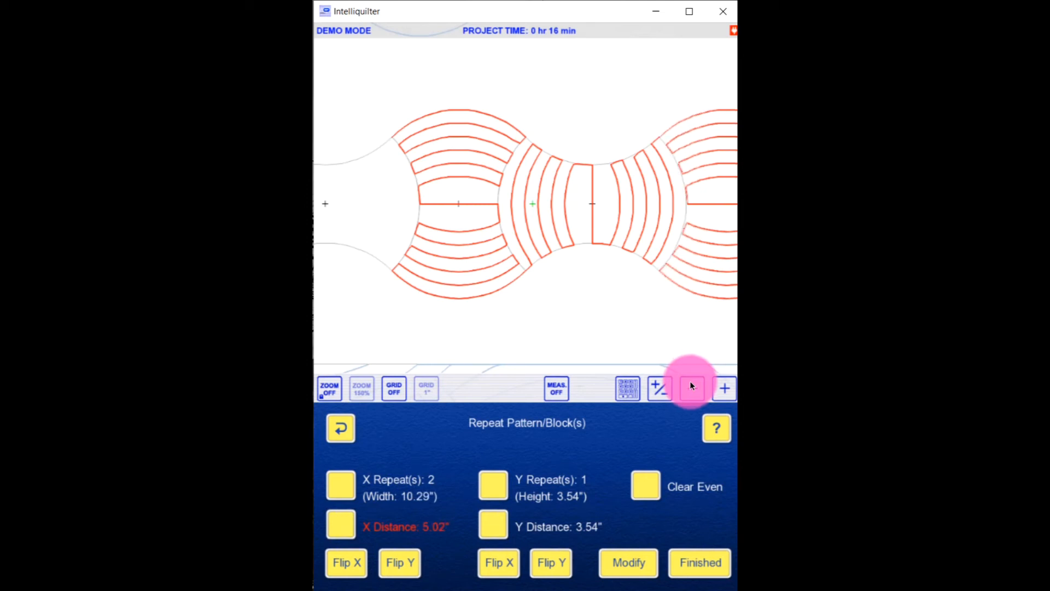
click(333, 390)
click(664, 264)
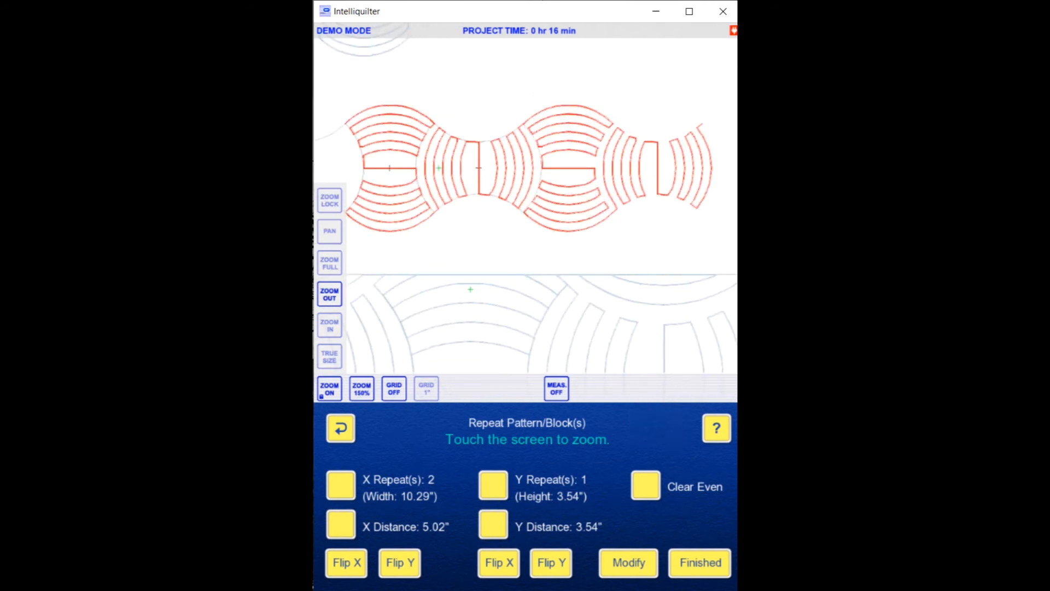
click(338, 429)
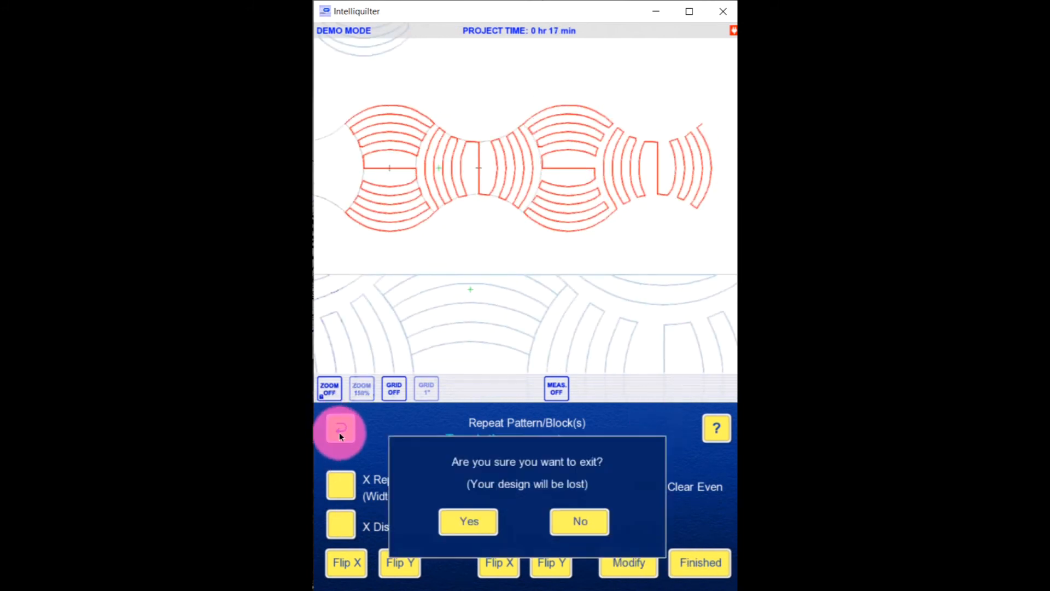
click(484, 518)
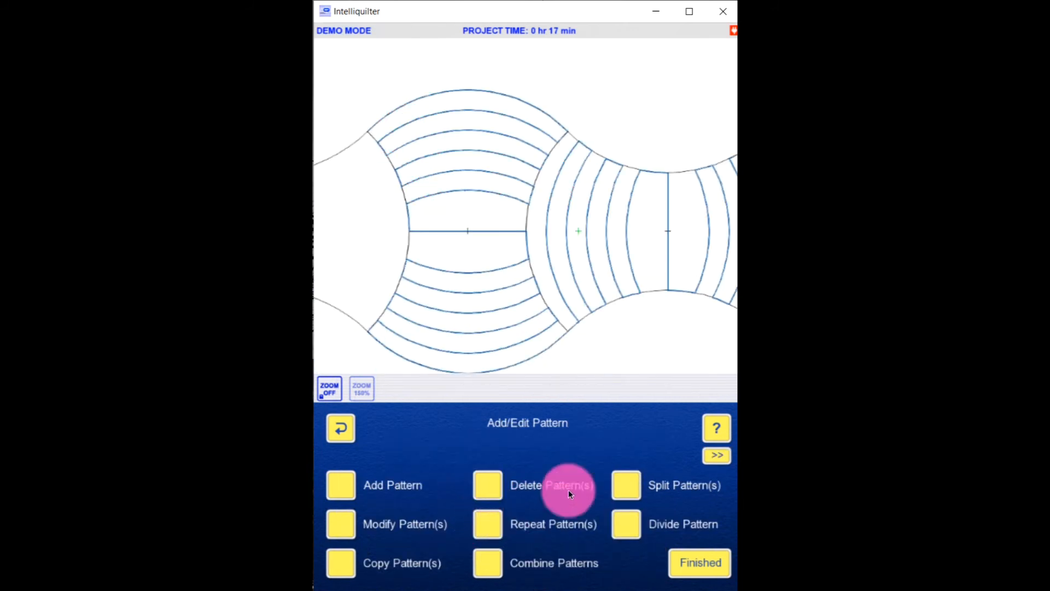
Select the combined apple core arc pattern to save it as a pattern from the quilt
click(700, 563)
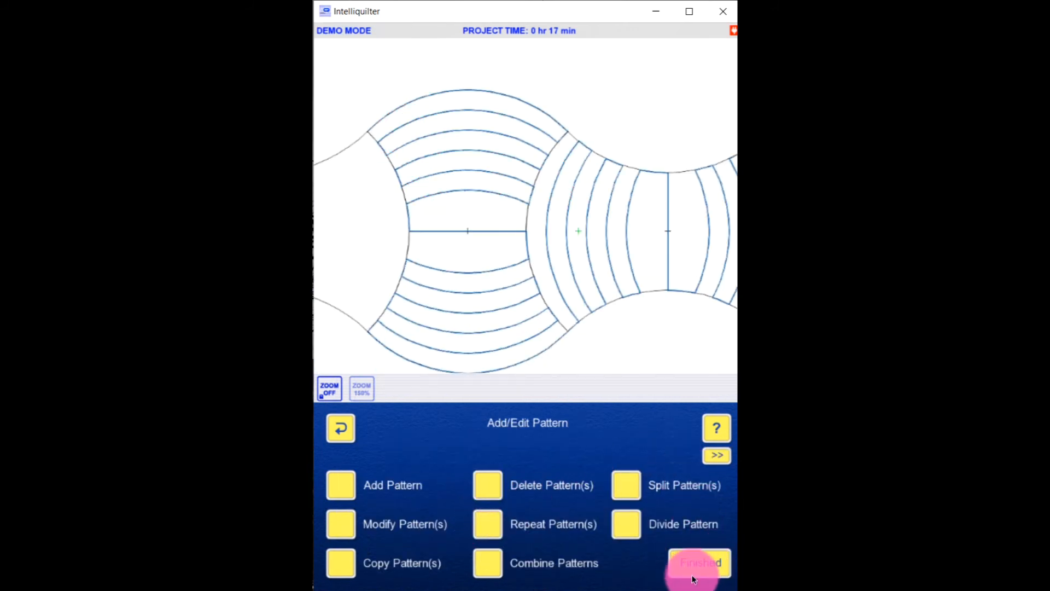
click(713, 563)
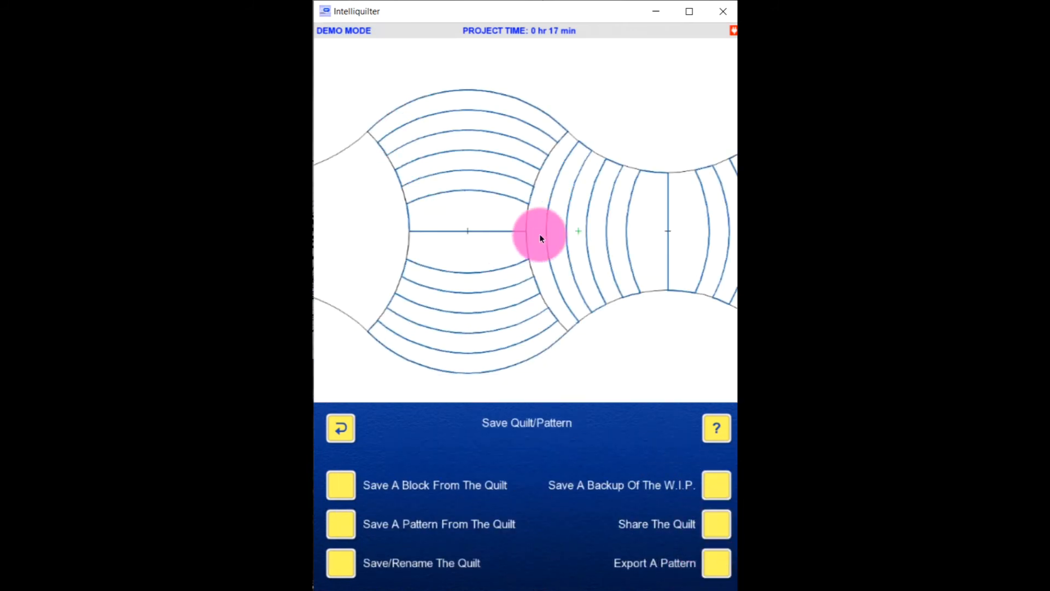
click(345, 522)
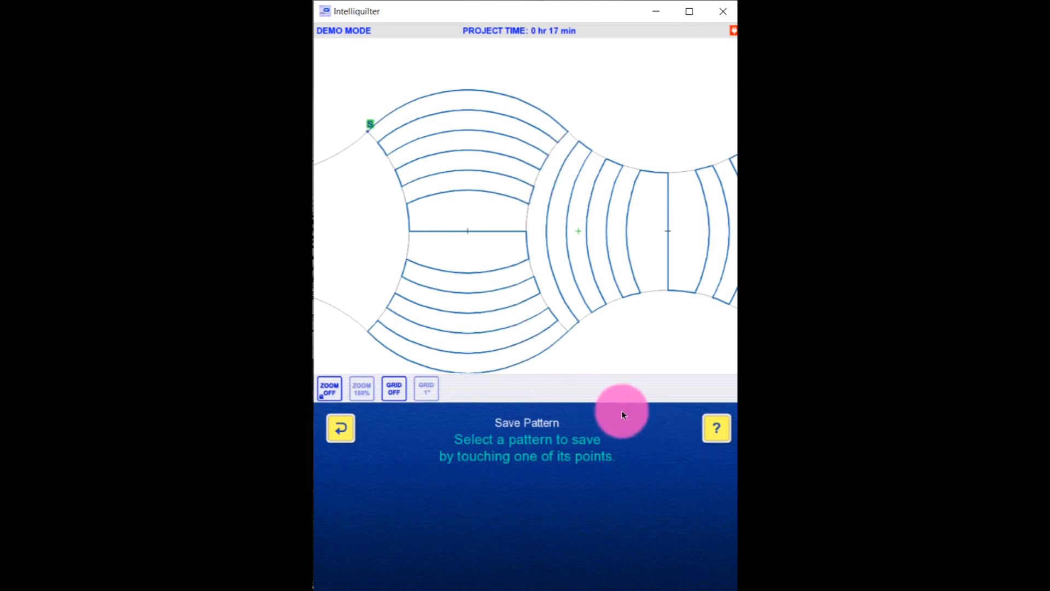
click(525, 276)
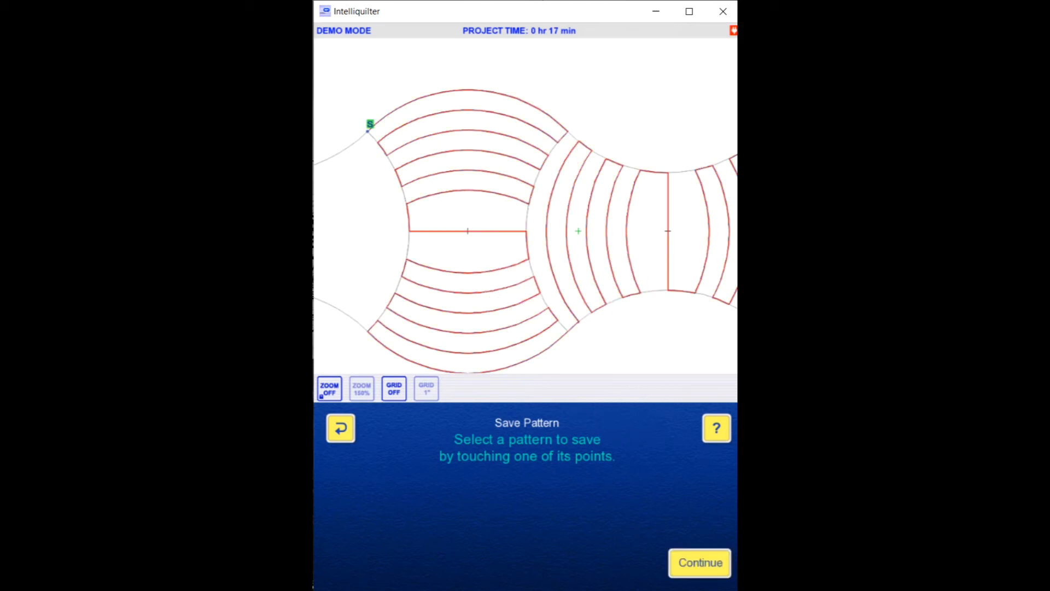
click(720, 565)
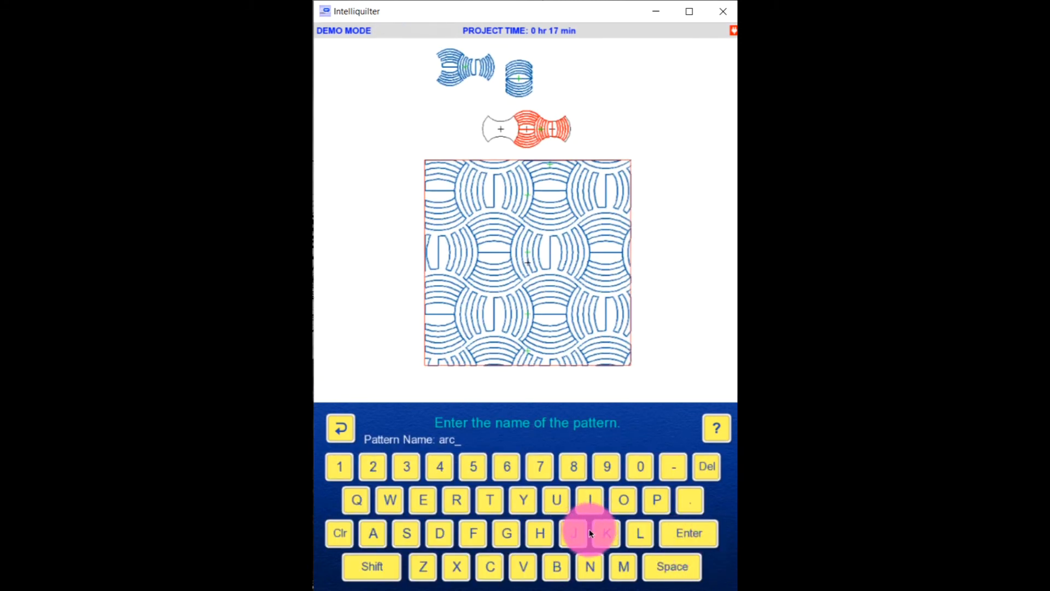
Name the pattern Apple Core Test 2 and save it in the Test catalog
key(BackSpace)
key(BackSpace)
key(BackSpace)
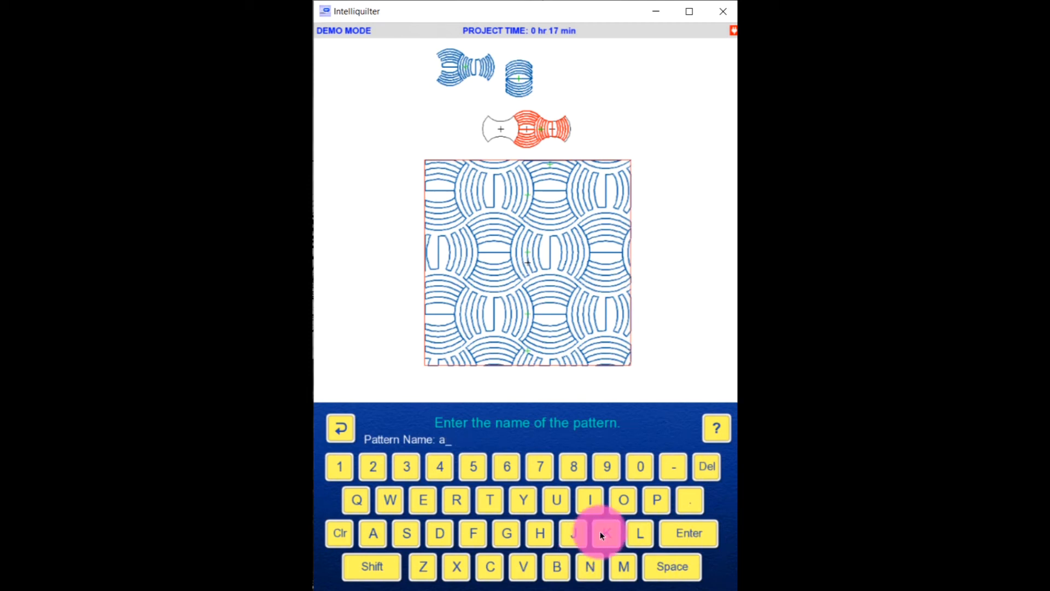
text(Ae)
key(BackSpace)
key(BackSpace)
key(BackSpace)
text(Apple Core Test 2)
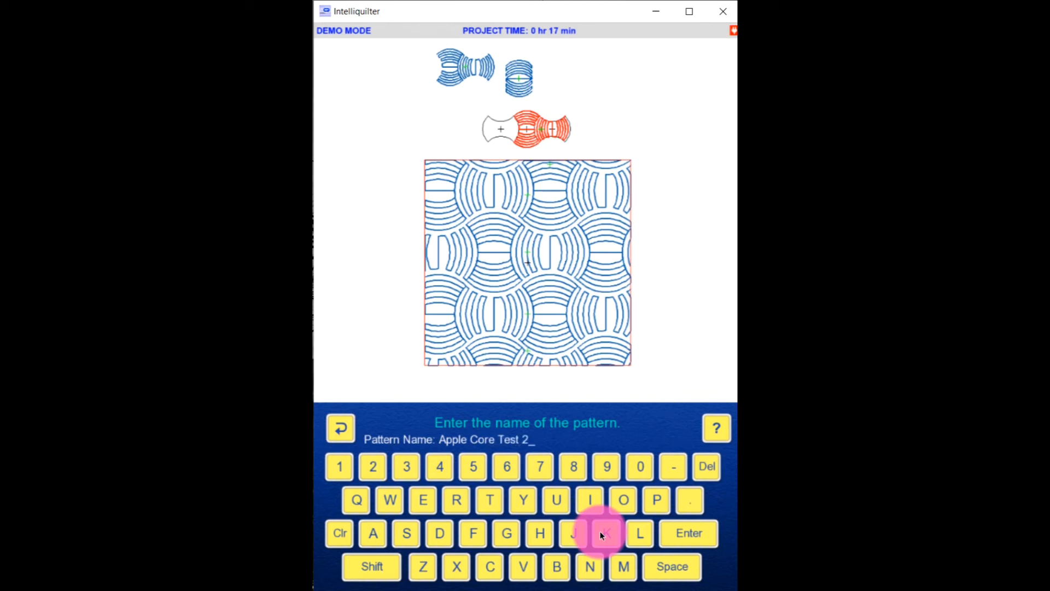
click(688, 542)
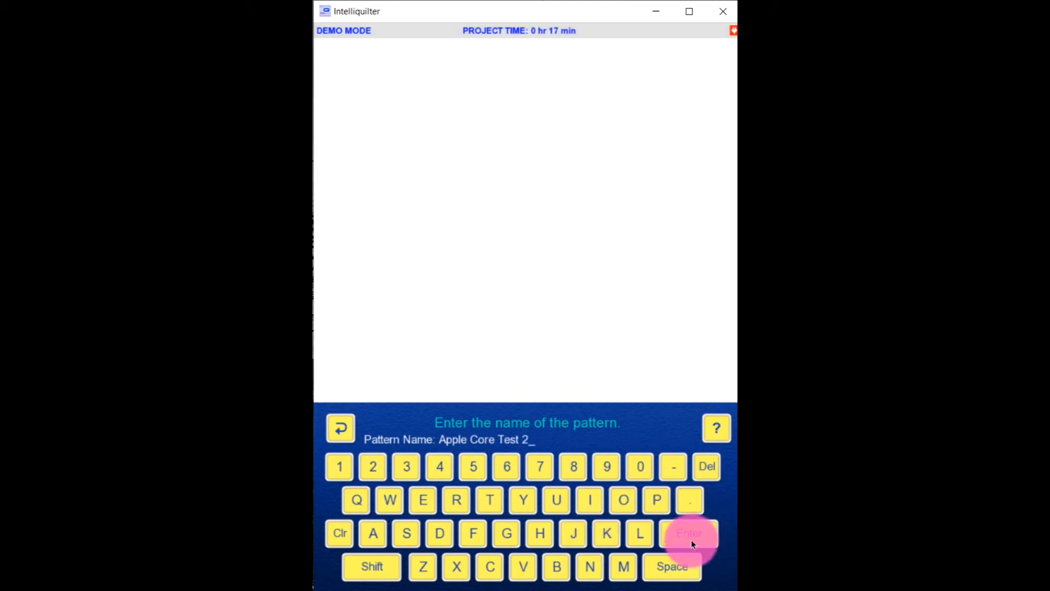
click(457, 496)
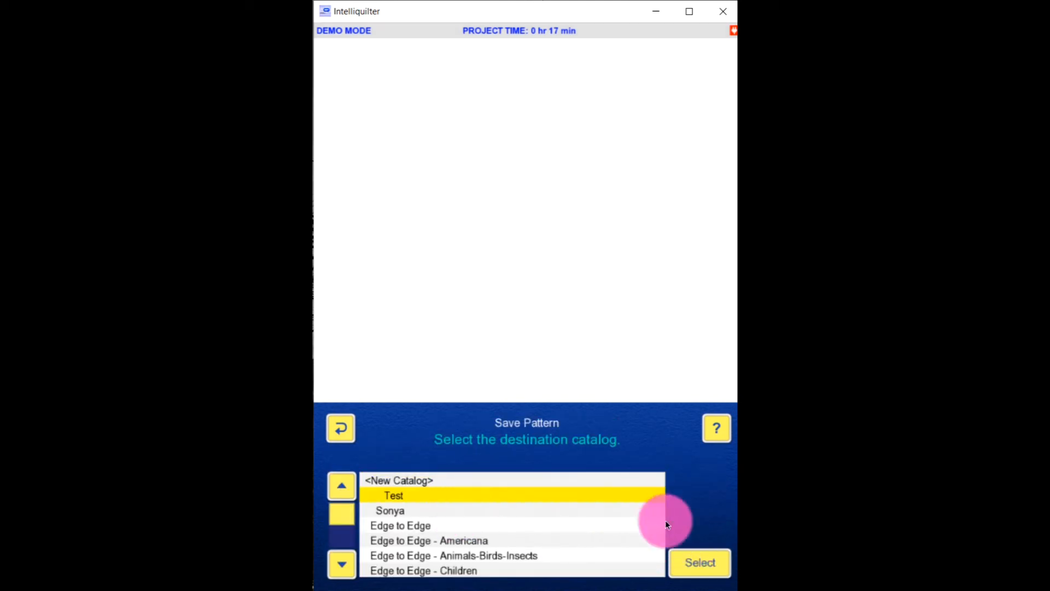
click(705, 579)
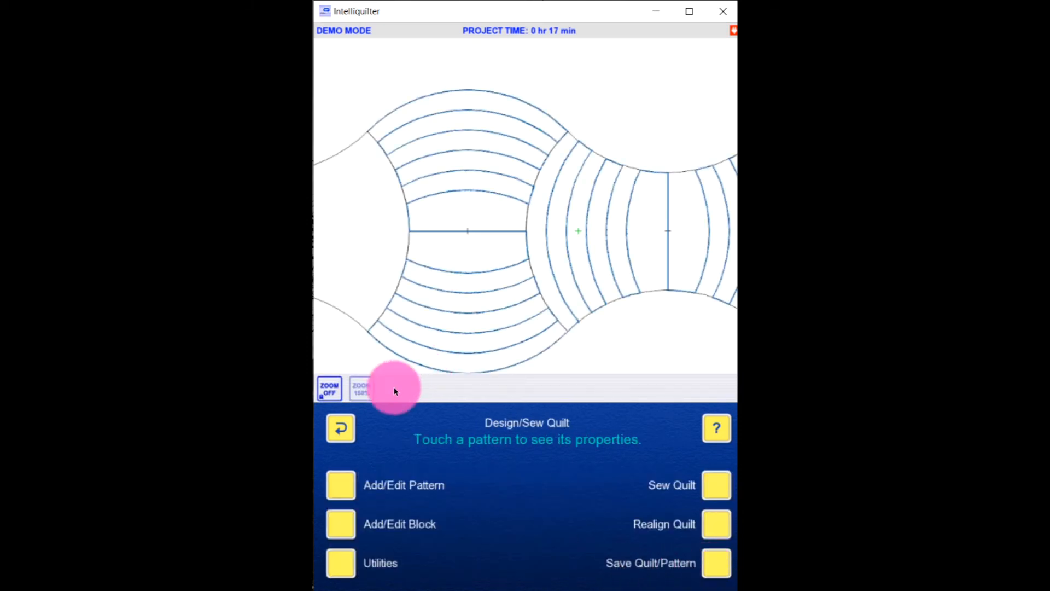
Add a new block by manual entry, 20.0" wide and 20.0" high
click(334, 392)
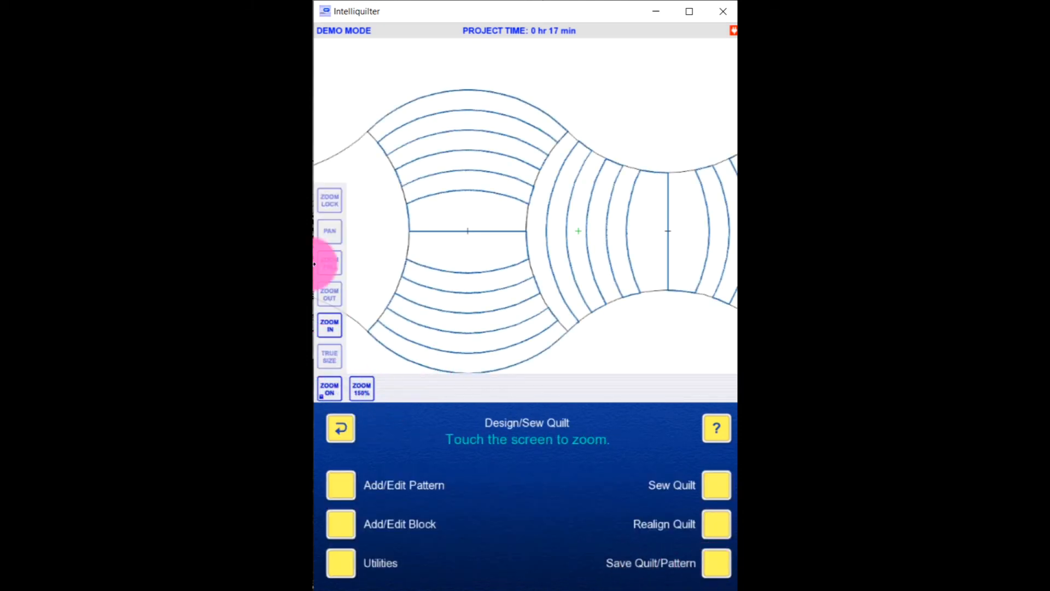
click(331, 294)
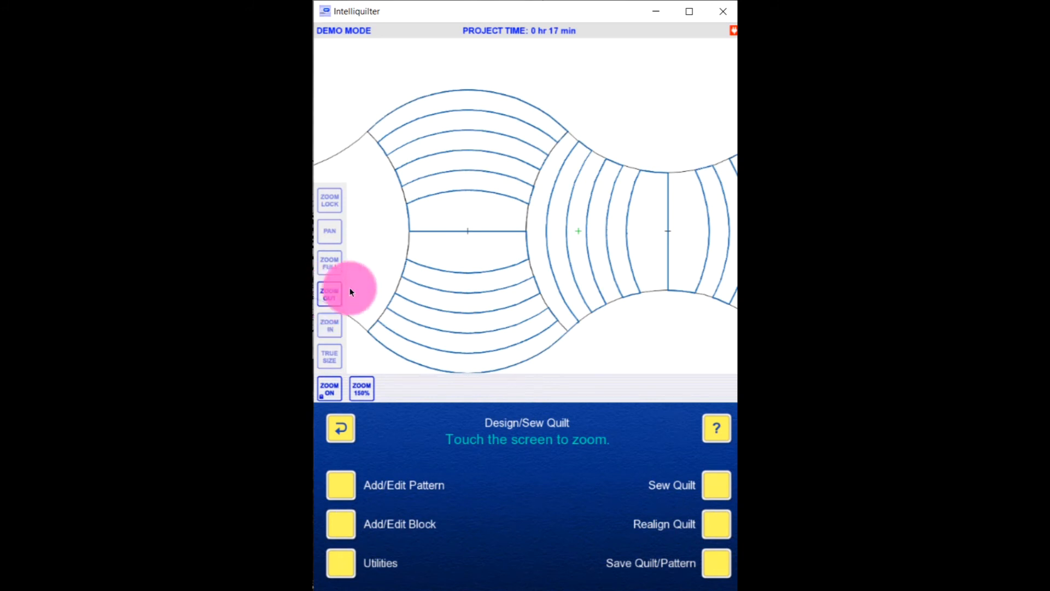
click(623, 333)
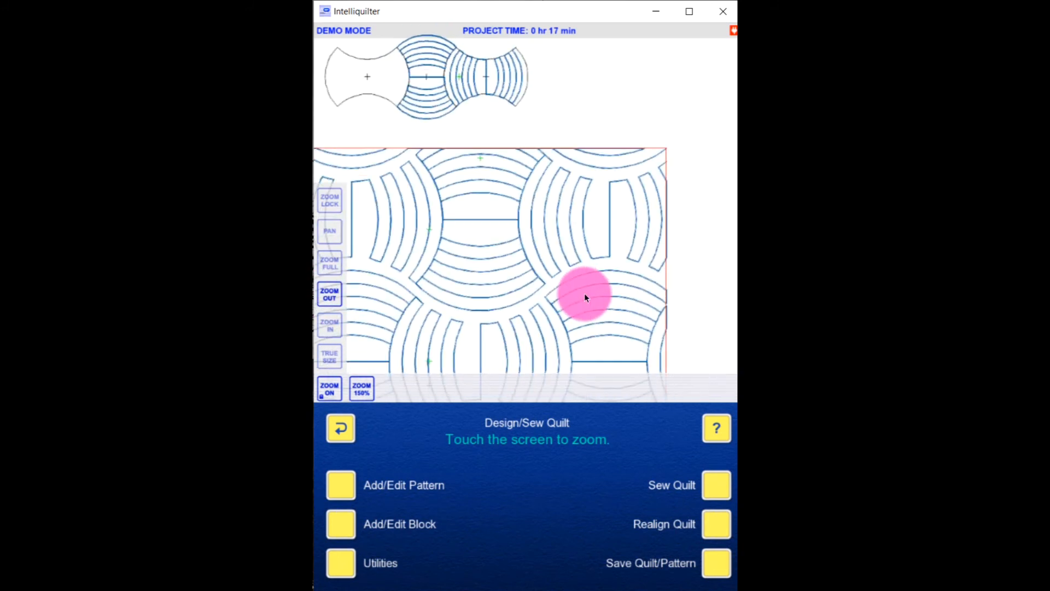
click(585, 285)
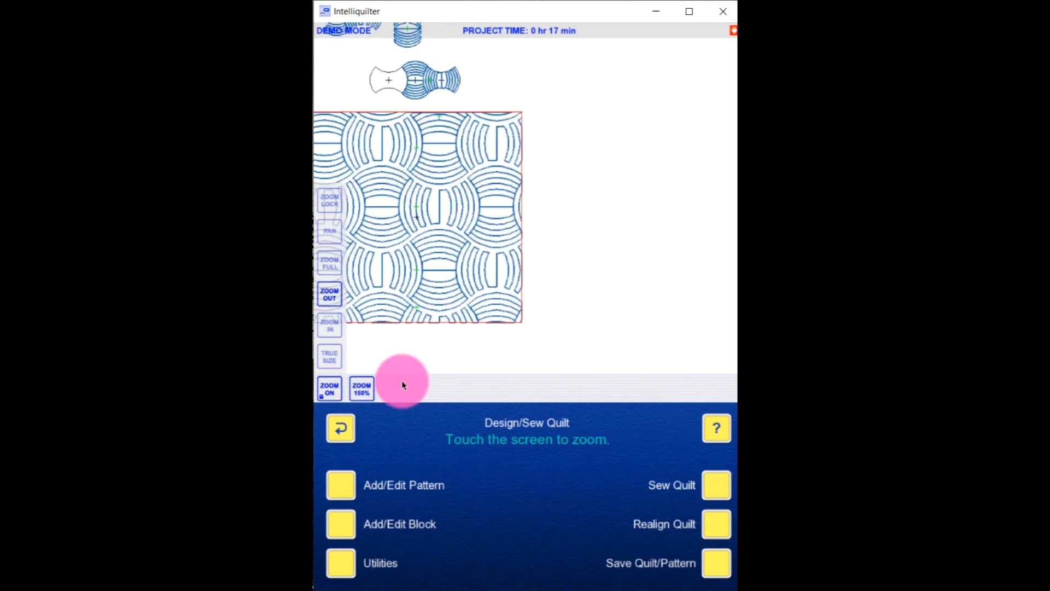
click(336, 528)
click(340, 486)
click(340, 494)
click(350, 562)
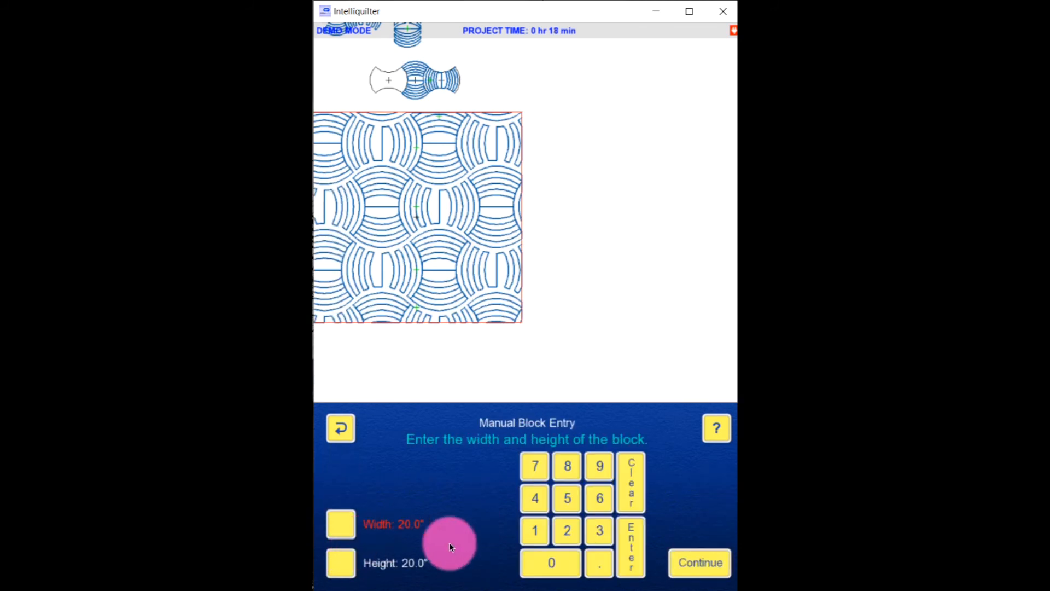
click(633, 565)
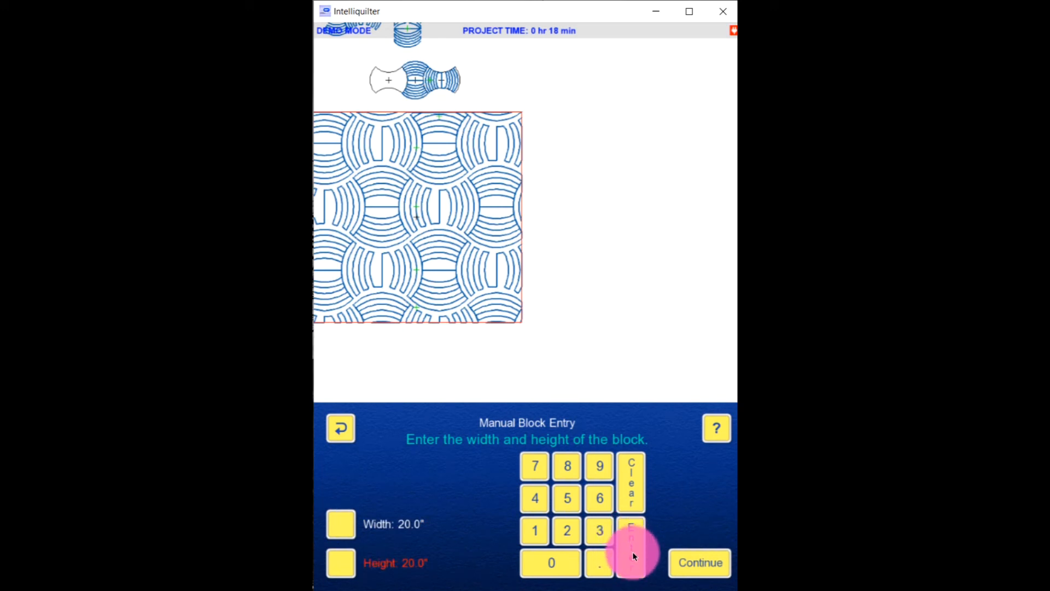
click(693, 563)
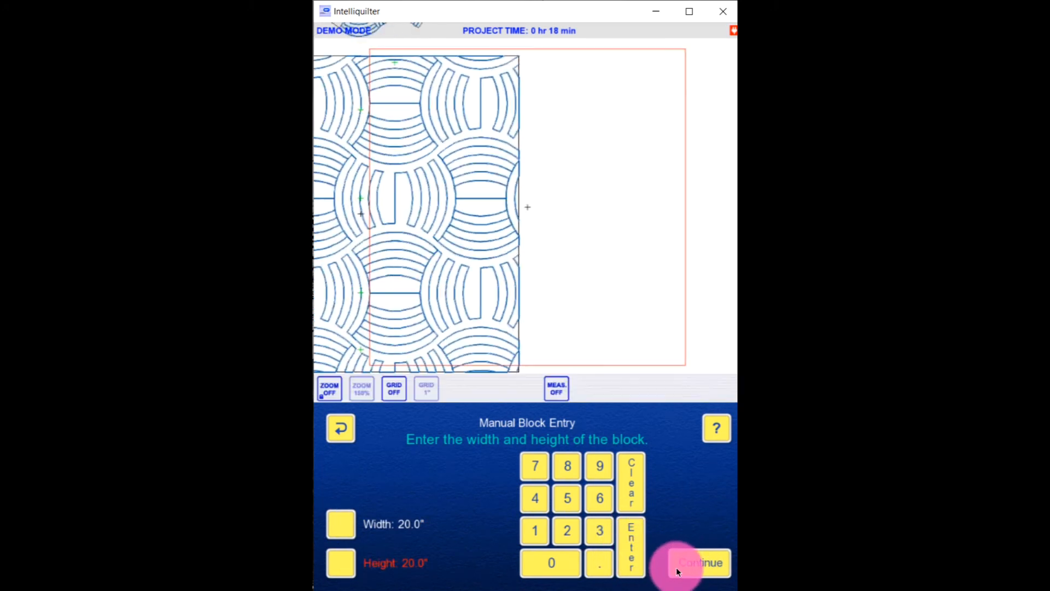
Move the new empty block to the right of the filled block, leaving a small gap and aligning their upper edges
drag(361, 222, 564, 229)
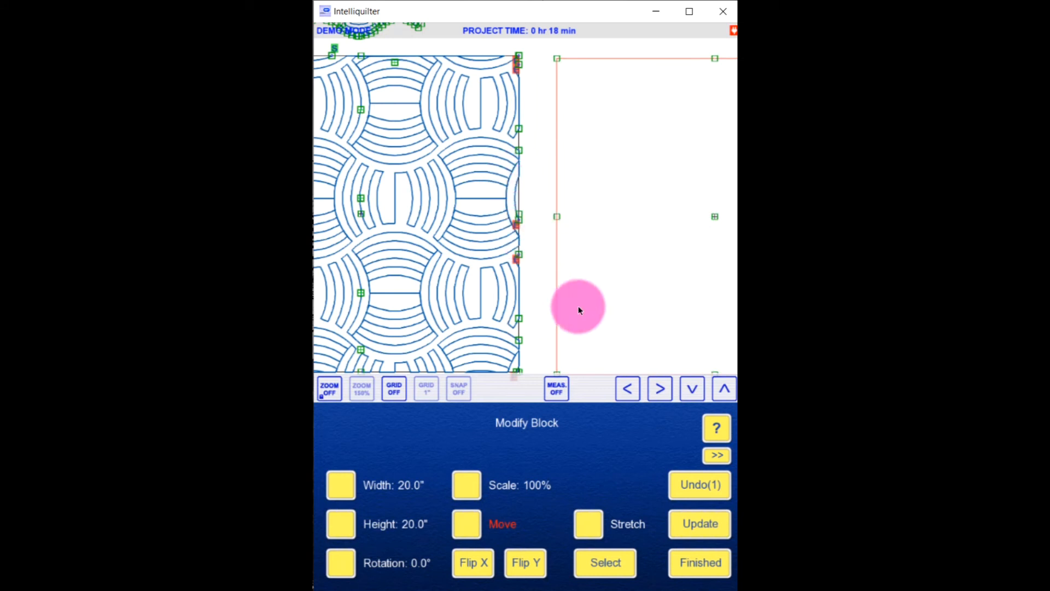
drag(582, 314, 623, 232)
click(328, 391)
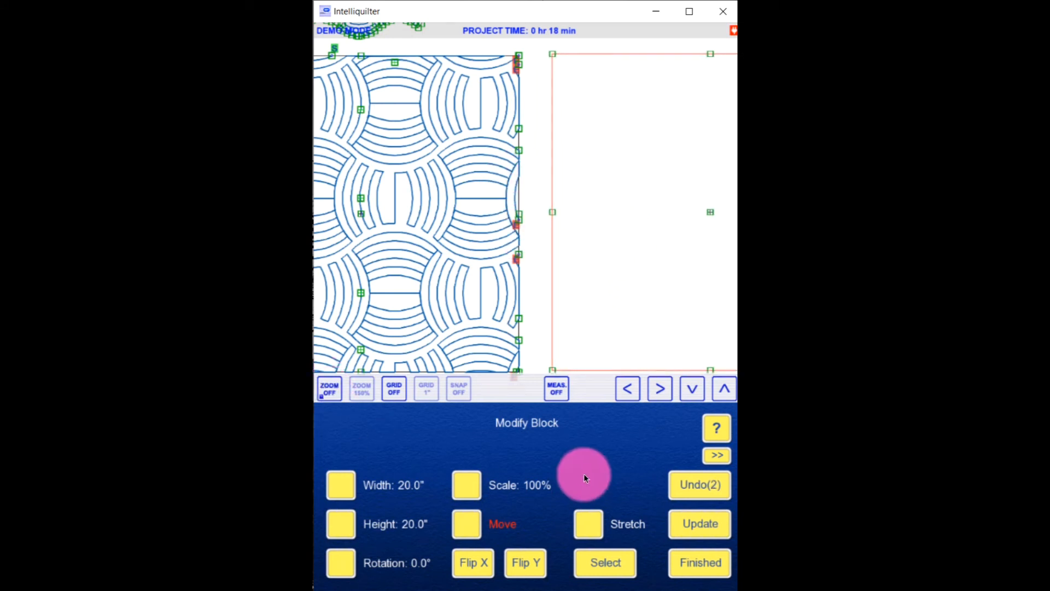
click(701, 571)
click(329, 389)
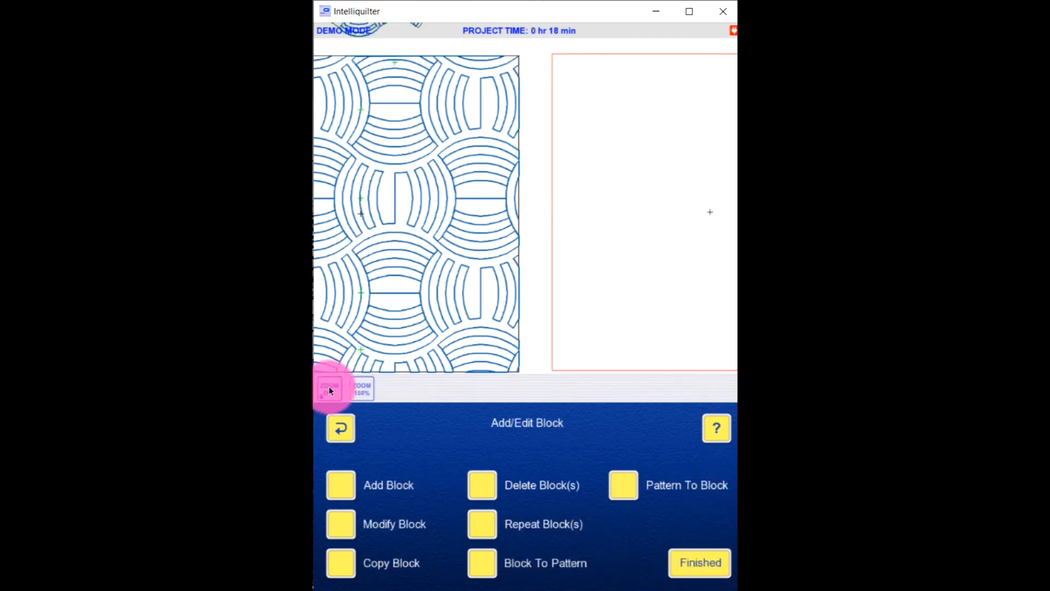
click(333, 234)
drag(596, 239, 515, 240)
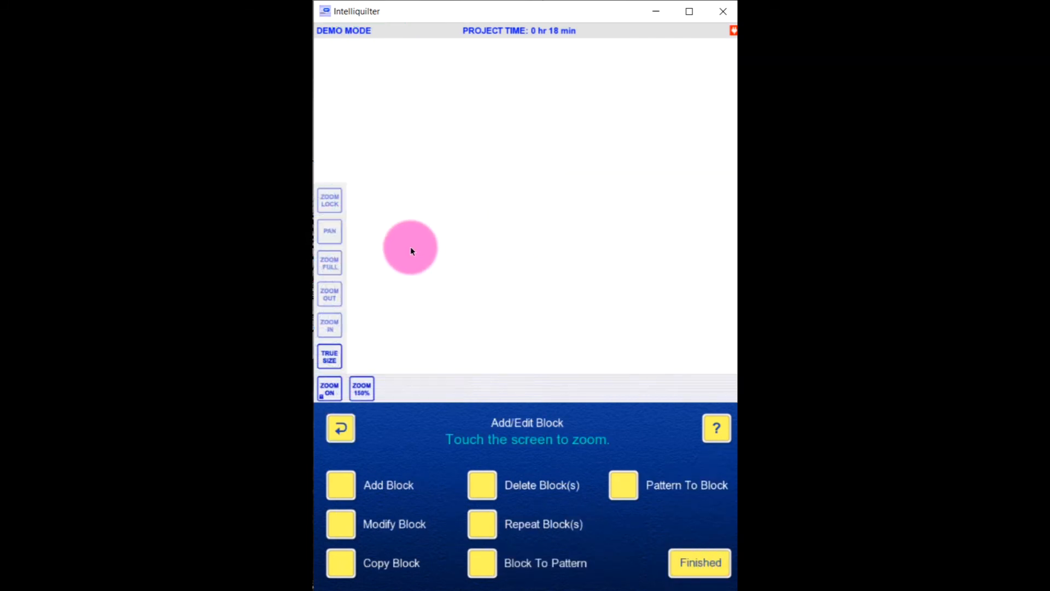
click(336, 269)
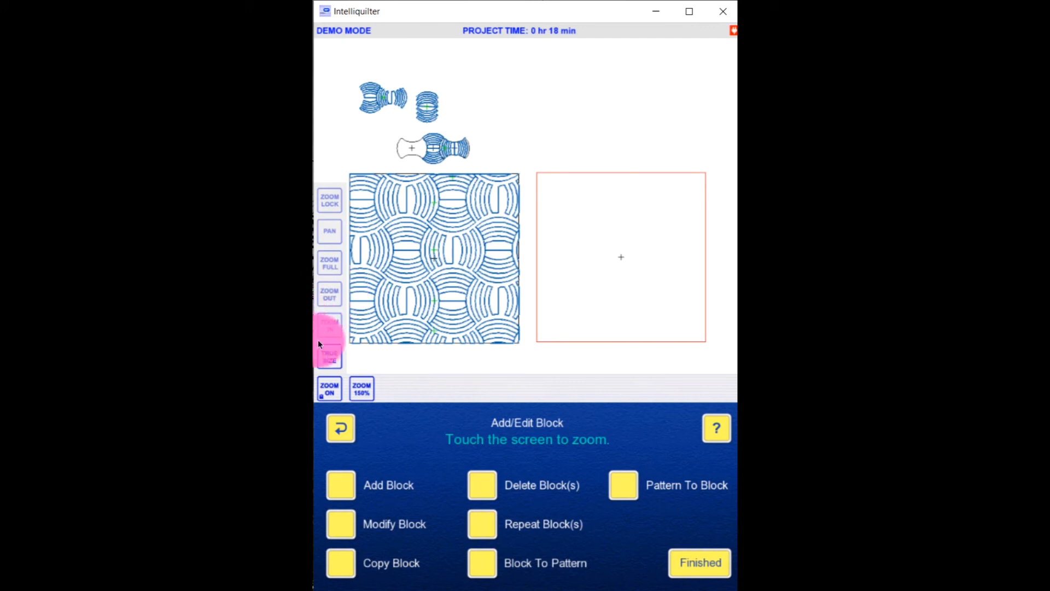
Finish editing blocks and start a new pantograph pattern in the current empty 20" block
click(620, 242)
click(598, 377)
click(711, 566)
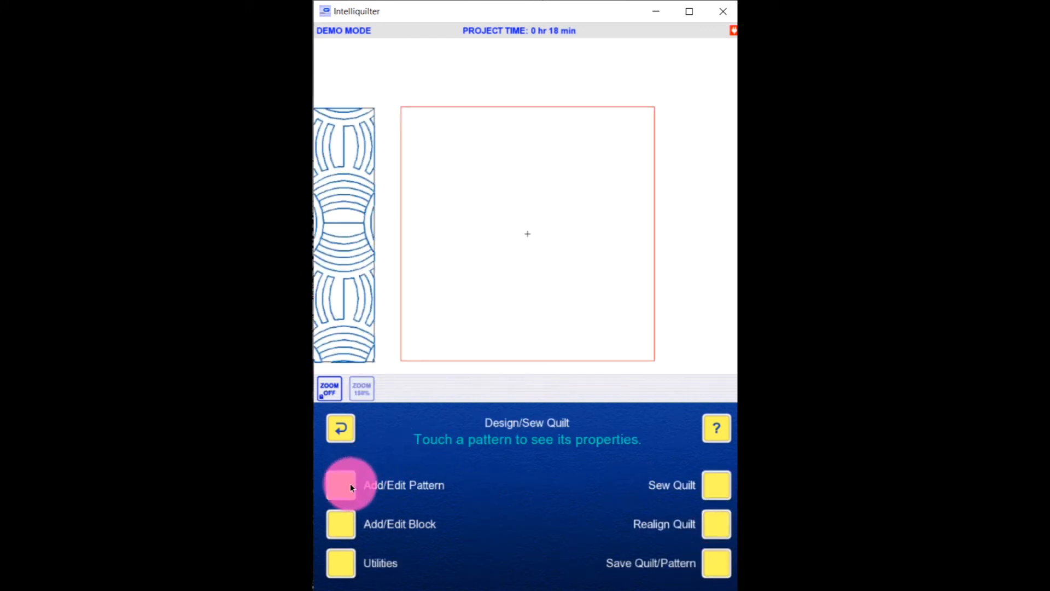
click(345, 485)
click(347, 485)
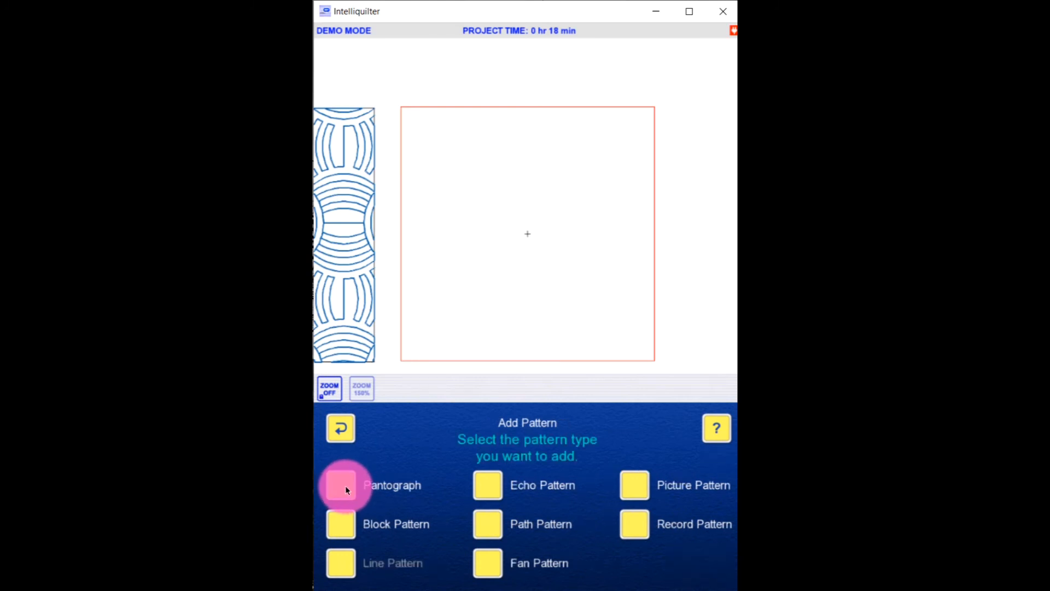
click(347, 484)
click(356, 479)
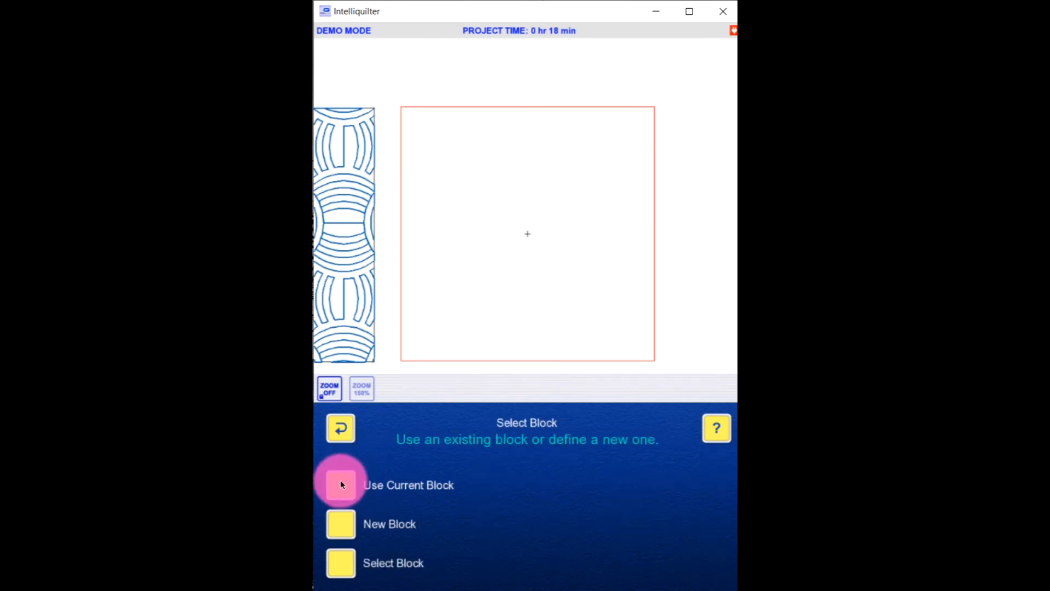
Choose Apple Core Test 2 from the Test catalog for both the odd and even rows of the pantograph
click(402, 509)
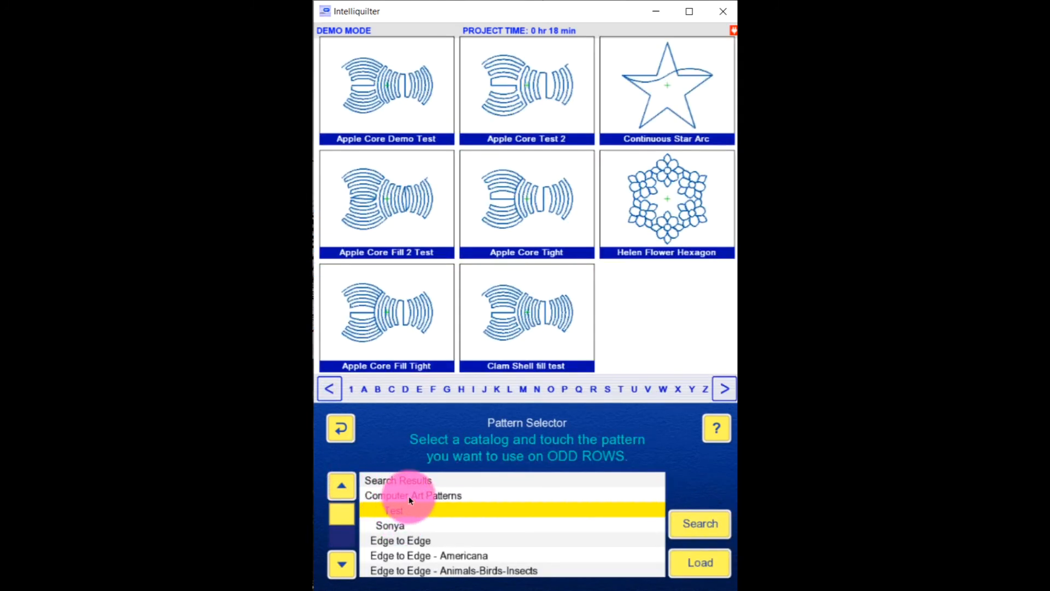
click(470, 303)
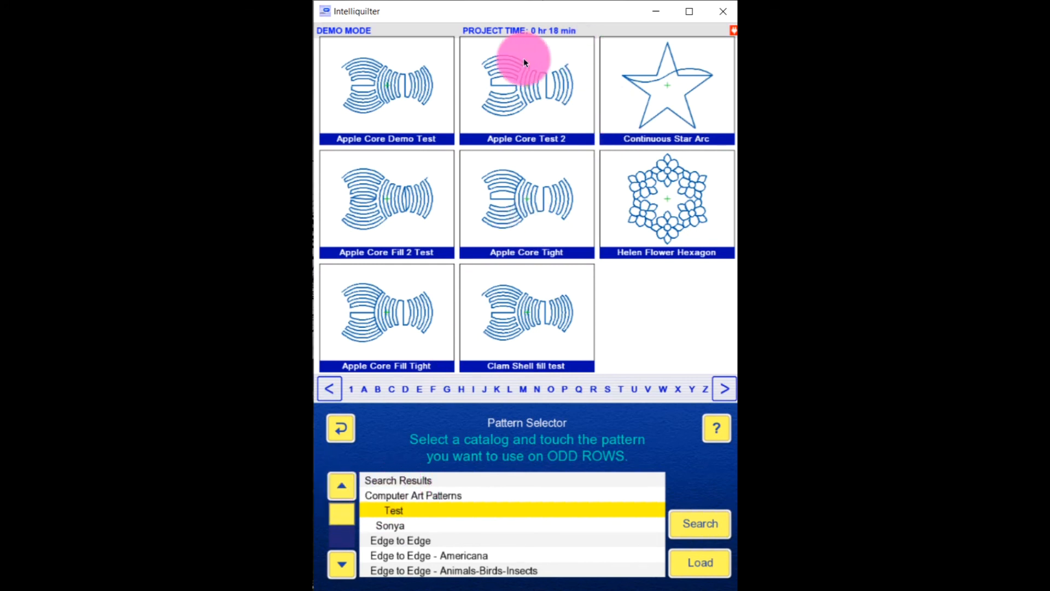
click(534, 89)
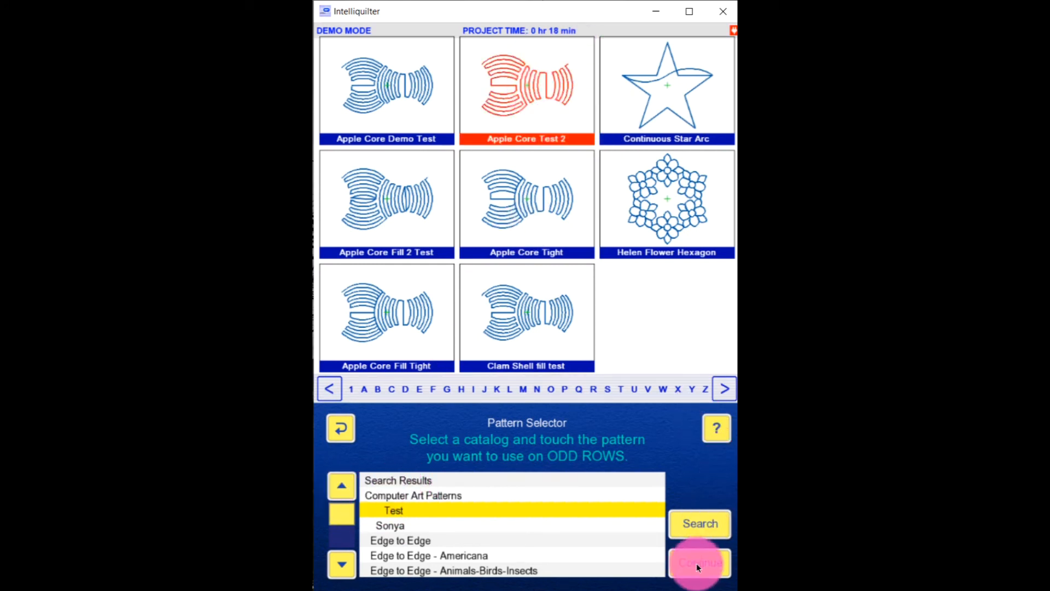
click(697, 563)
click(535, 90)
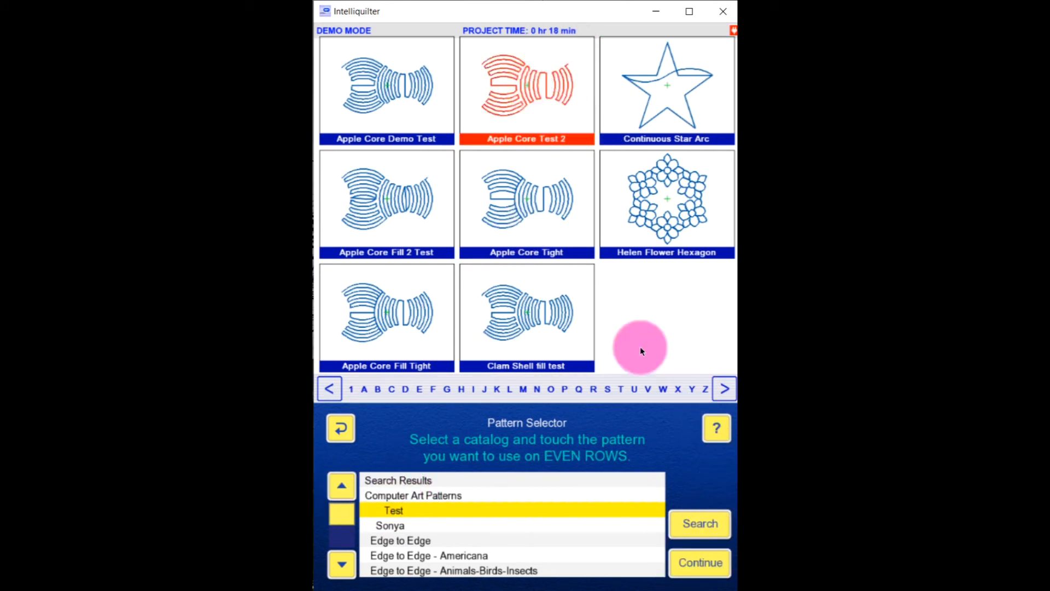
click(693, 560)
Set the pantograph's row offset to 50%
click(641, 478)
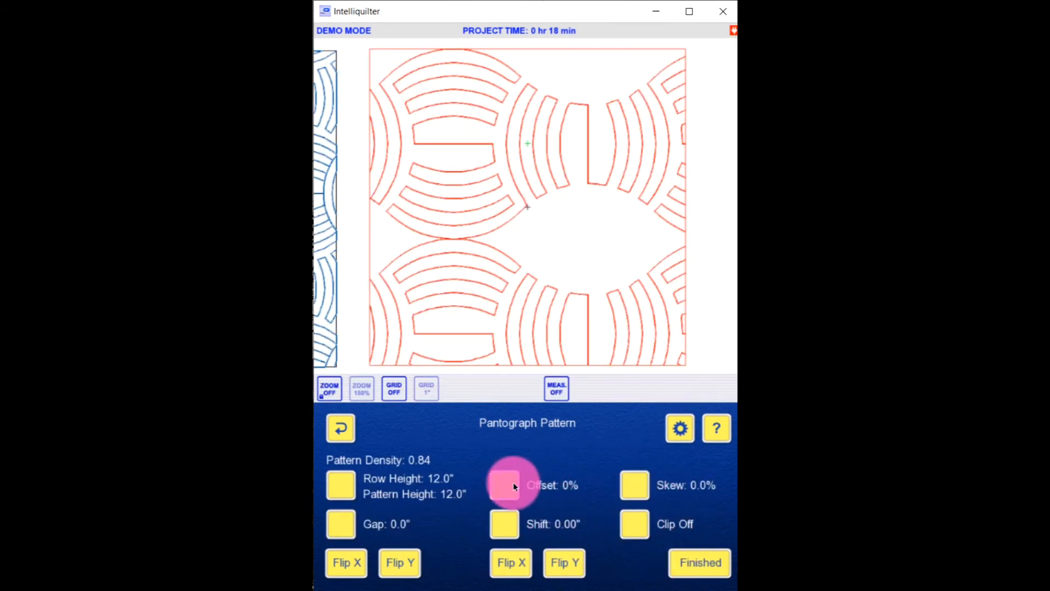
click(659, 388)
click(543, 459)
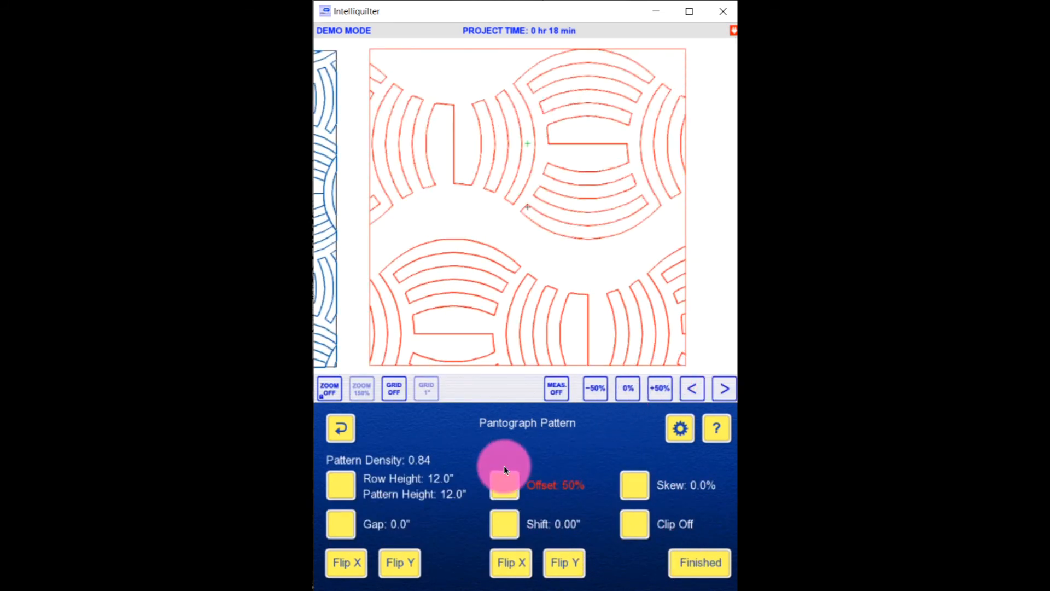
Reduce the gap between the pantograph rows to -3.19" so the apple core arcs nest together
click(344, 531)
click(686, 392)
click(686, 392)
click(686, 392)
click(686, 392)
click(686, 392)
click(686, 392)
click(686, 392)
click(685, 391)
click(685, 391)
click(685, 391)
click(685, 391)
click(685, 391)
click(685, 391)
click(685, 392)
click(685, 392)
click(685, 392)
click(684, 391)
click(685, 391)
click(684, 392)
click(684, 392)
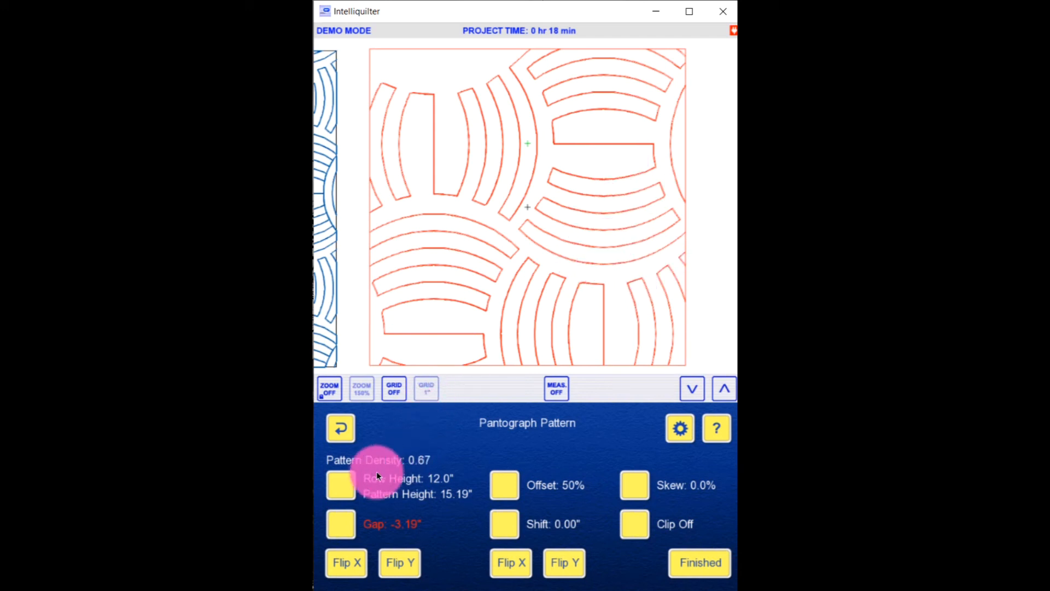
Set the pantograph's row height to 6"
click(331, 486)
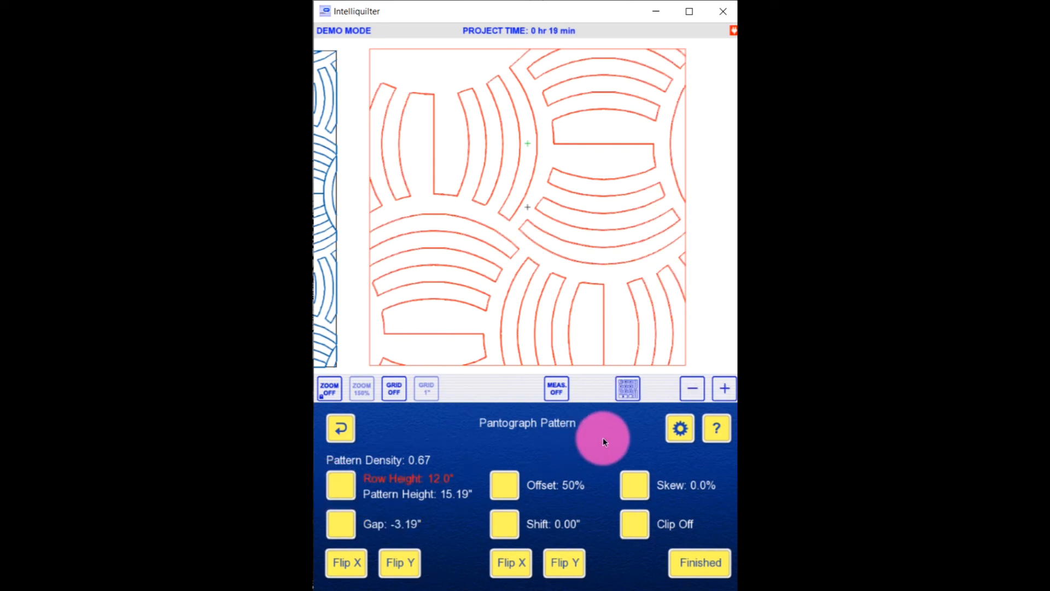
click(618, 386)
click(692, 289)
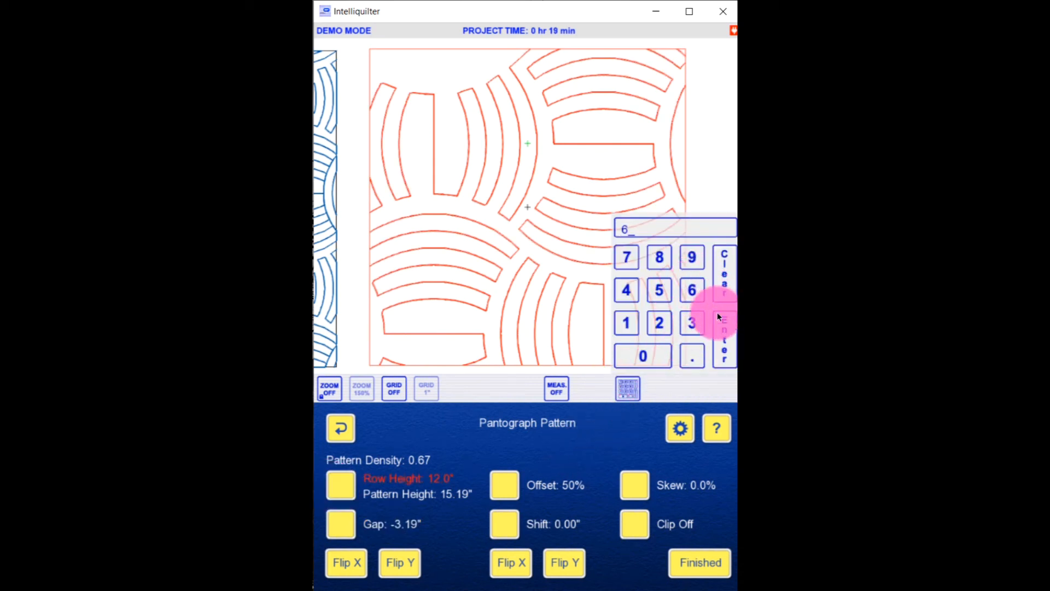
click(727, 349)
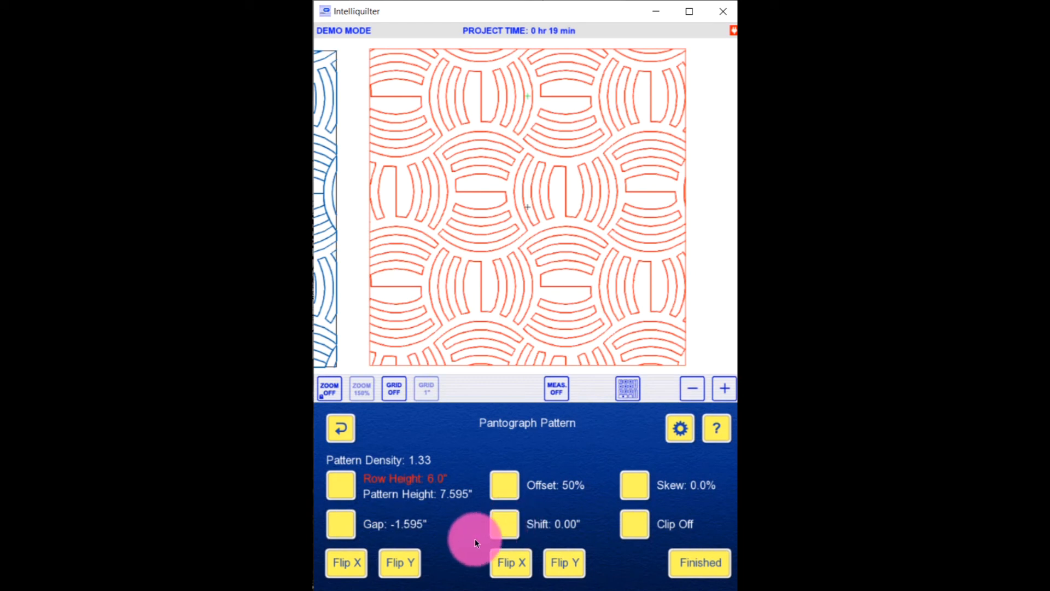
Finish the pantograph, clip it to the block with the Continuous transition type, and commit the transitions
click(702, 563)
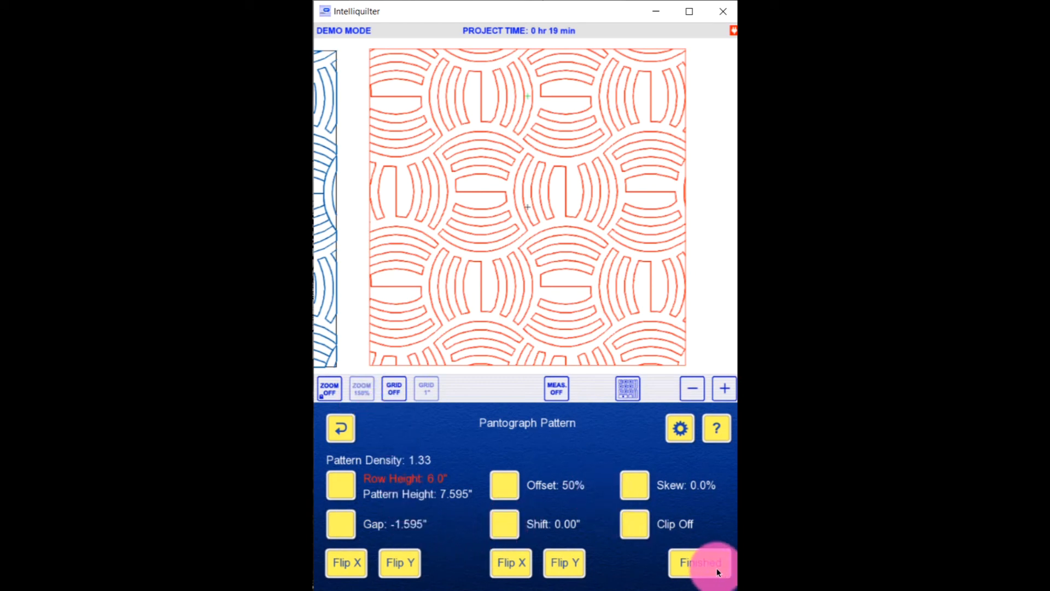
click(701, 563)
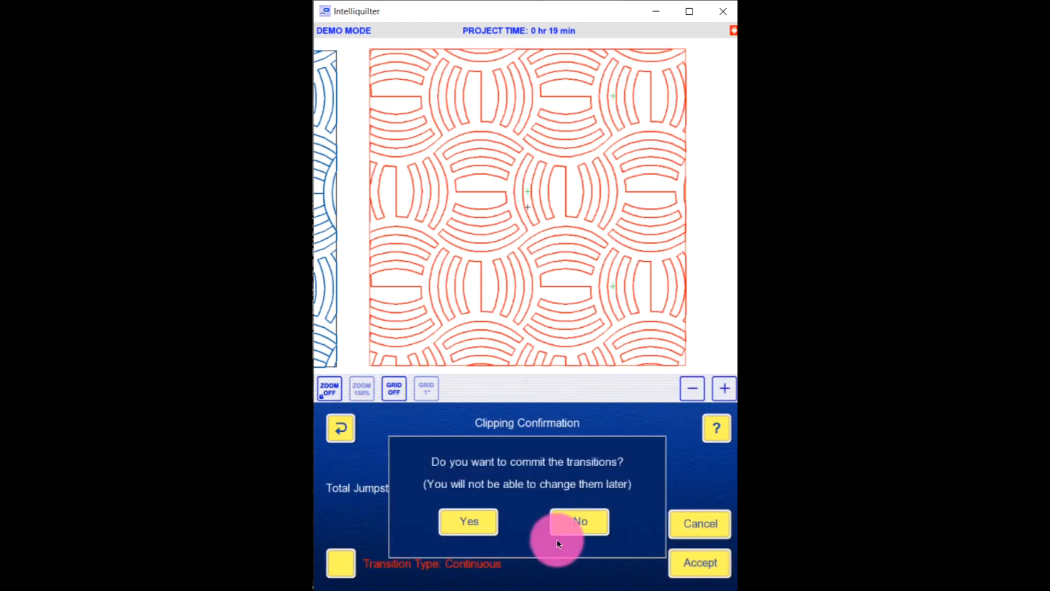
click(480, 530)
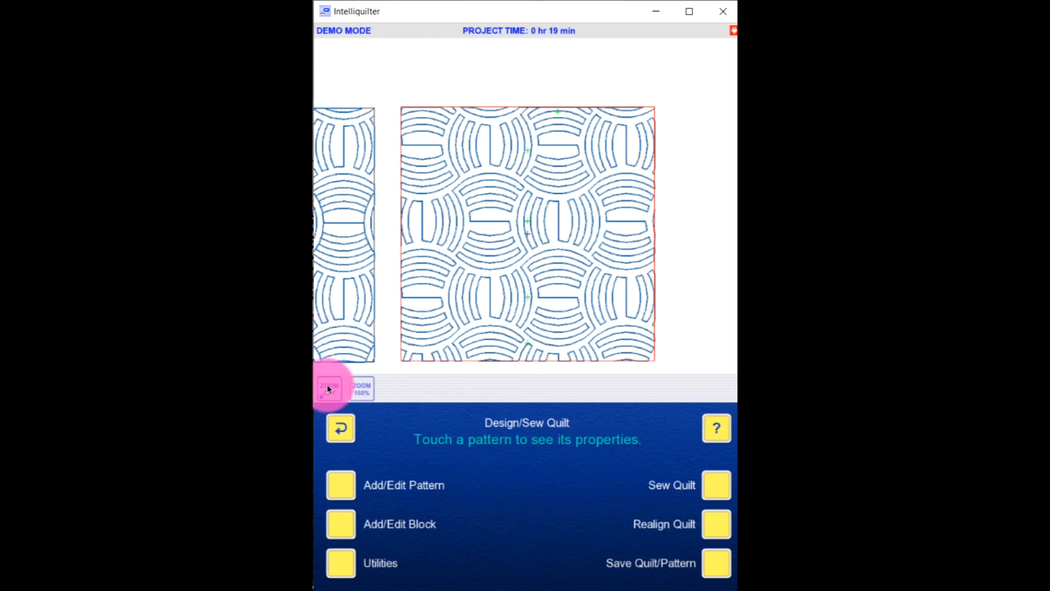
Compare the two filled blocks and examine the vertical centre line of the alternative combined apple core pattern above them
click(328, 388)
click(462, 260)
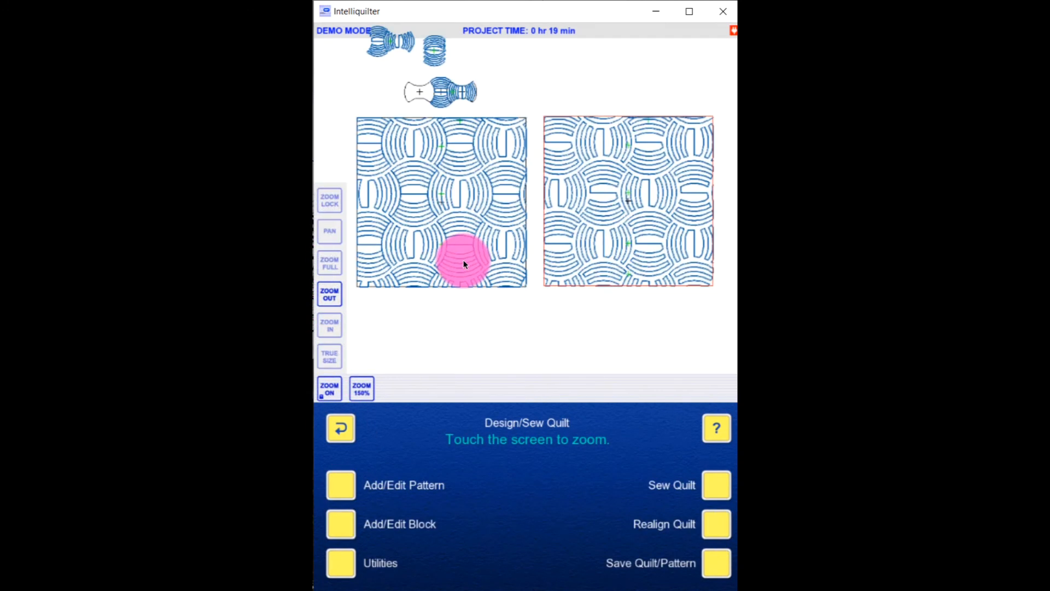
click(454, 262)
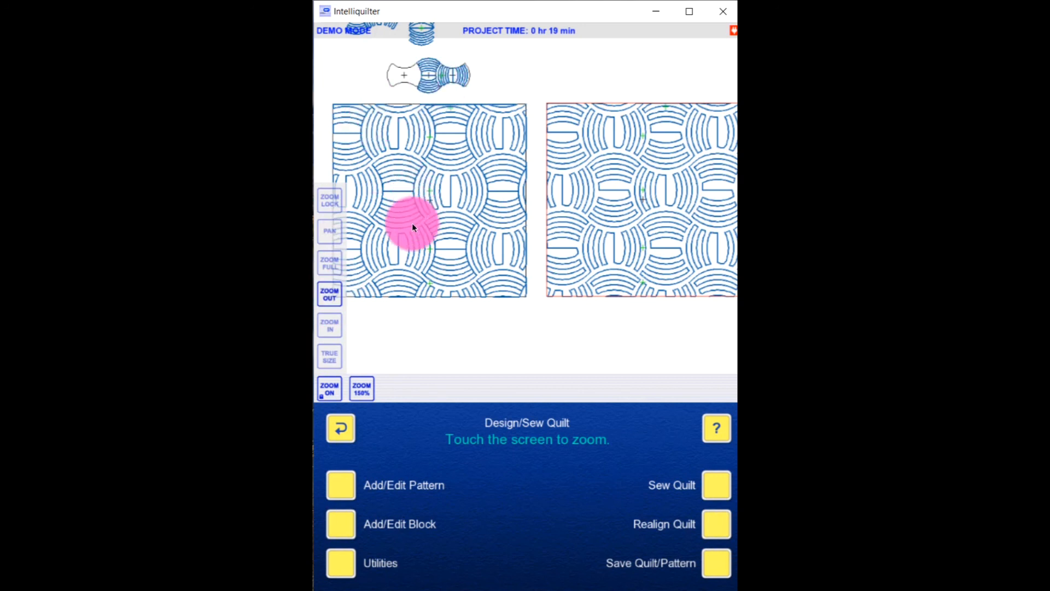
click(334, 326)
click(409, 47)
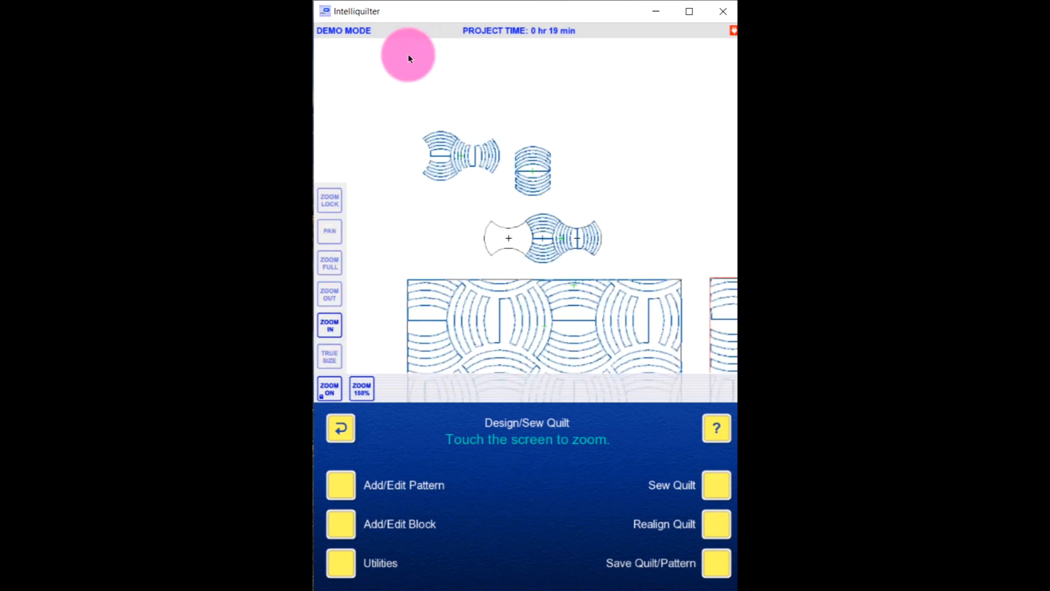
click(559, 271)
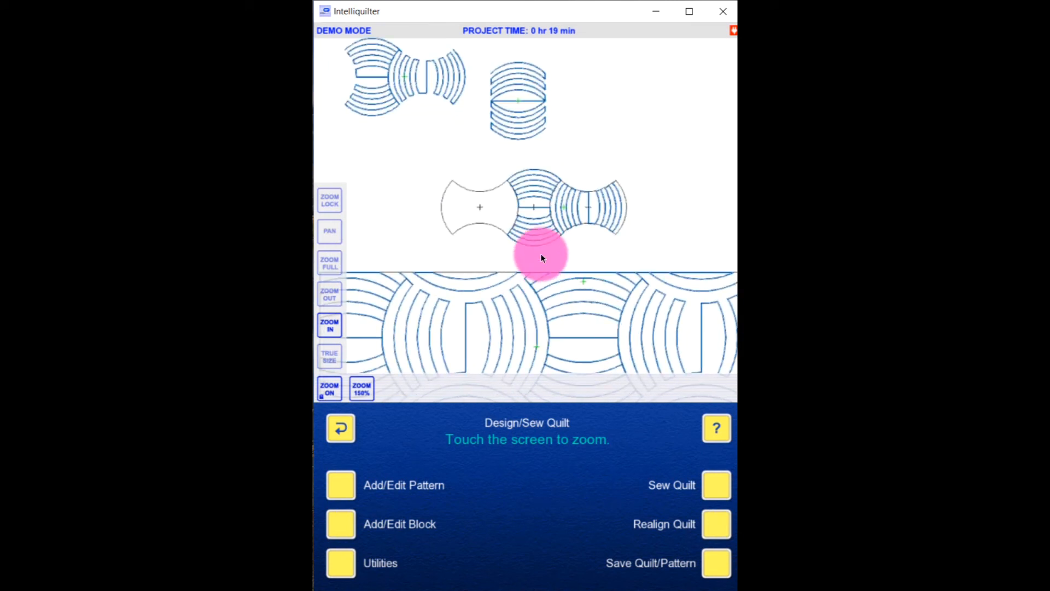
click(457, 116)
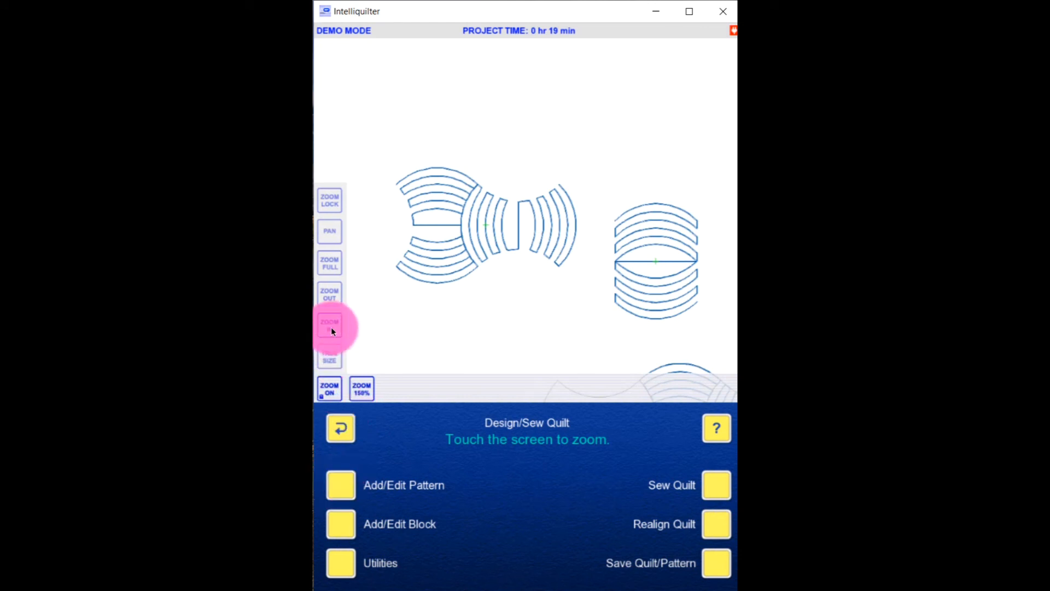
click(516, 252)
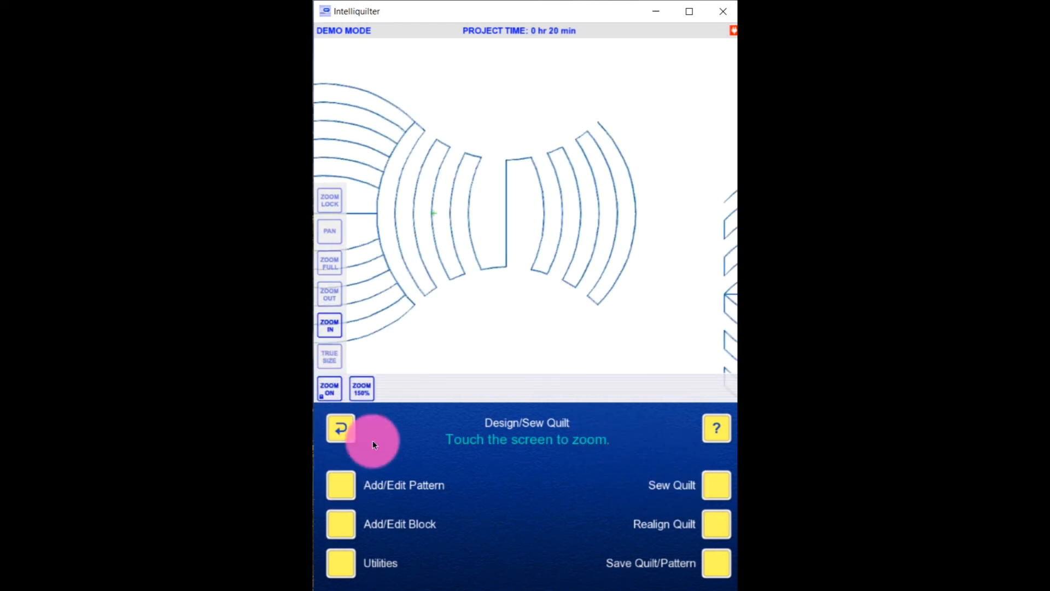
Split the alternative apple core pattern at the upper end of its vertical centre line
click(346, 495)
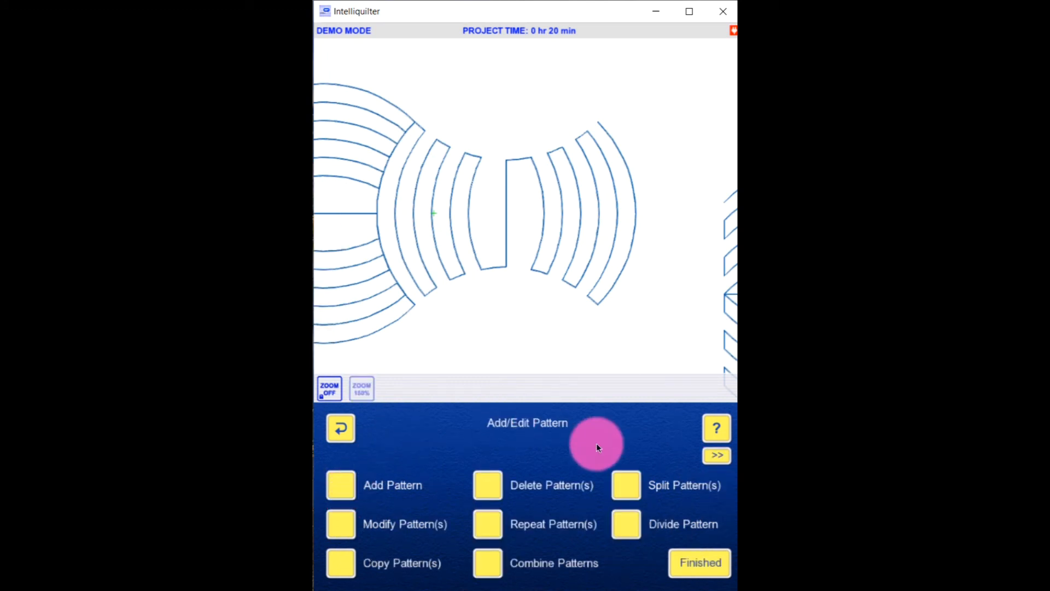
click(625, 486)
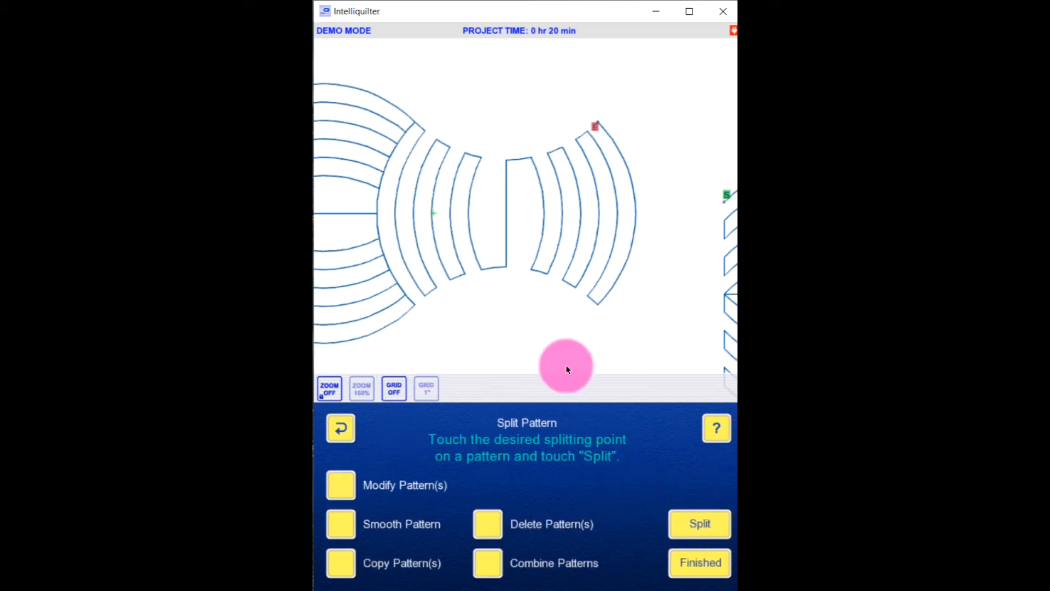
click(506, 159)
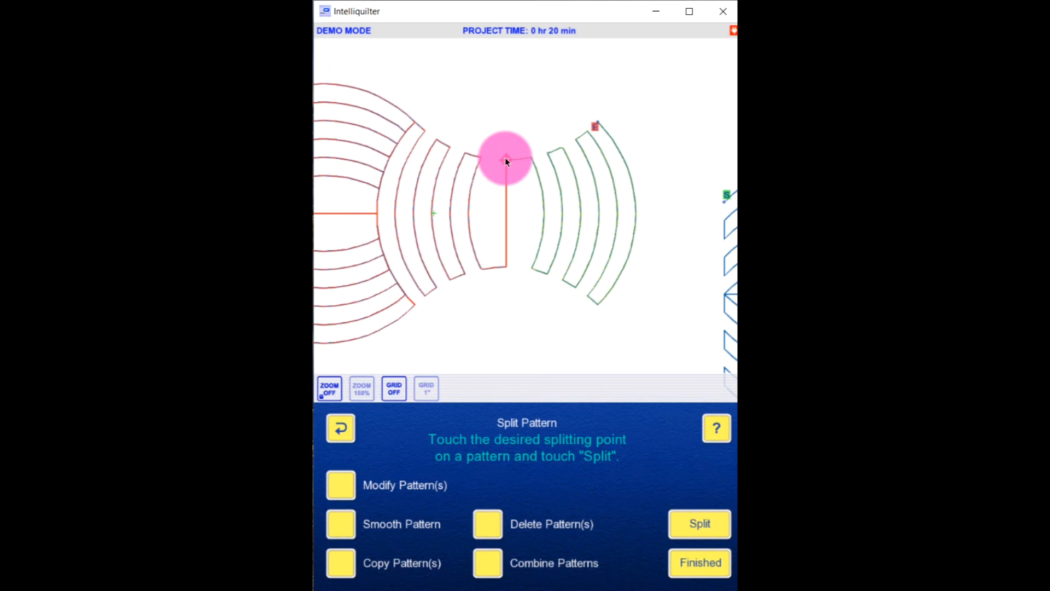
click(329, 389)
click(504, 162)
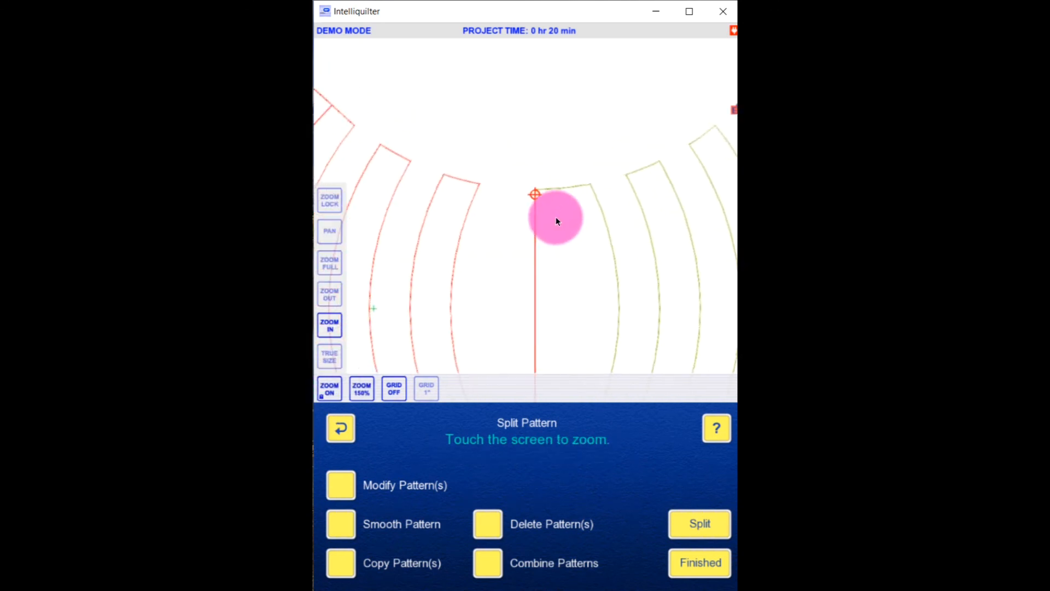
click(329, 389)
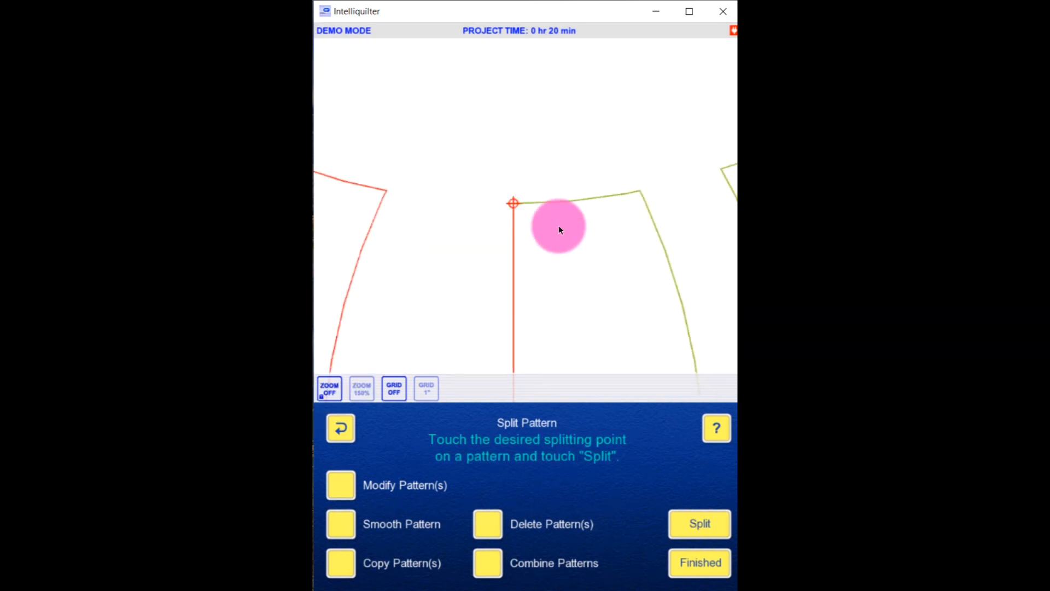
click(684, 528)
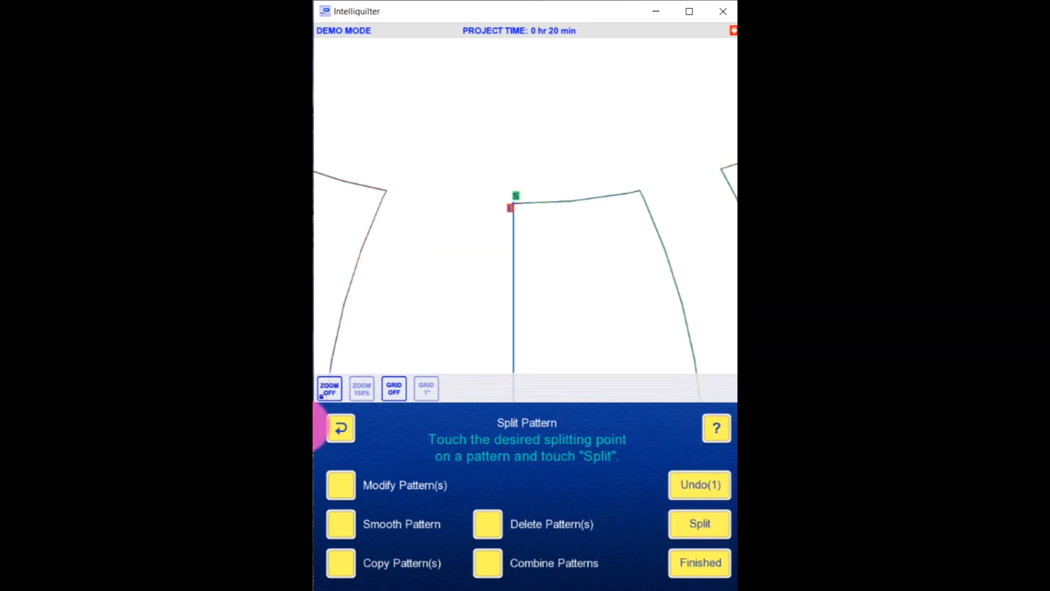
Split the same pattern at the lower end of its vertical centre line
click(342, 401)
click(330, 233)
drag(579, 346, 556, 176)
click(317, 387)
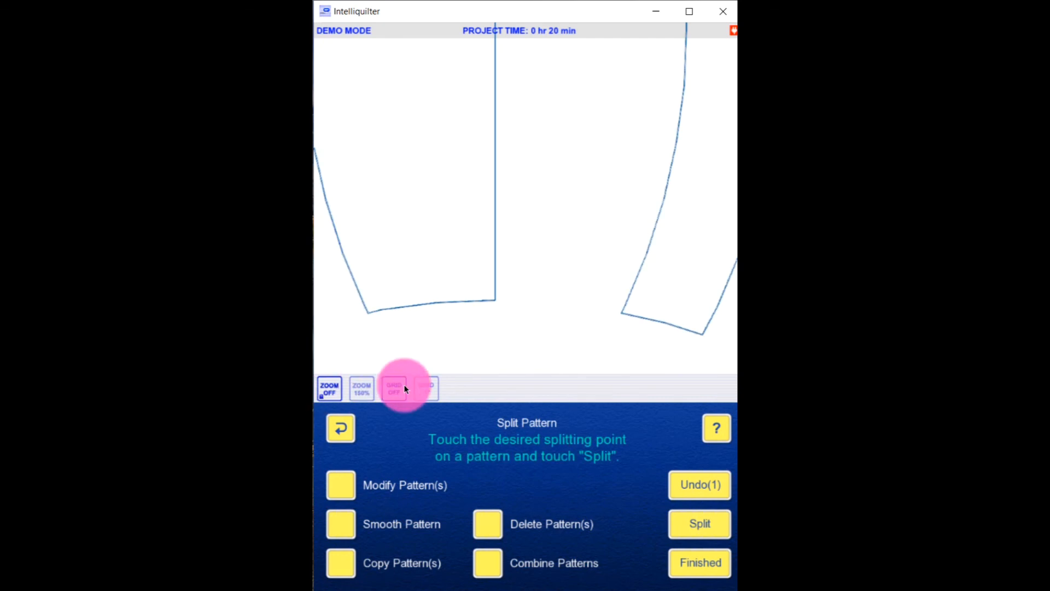
click(496, 302)
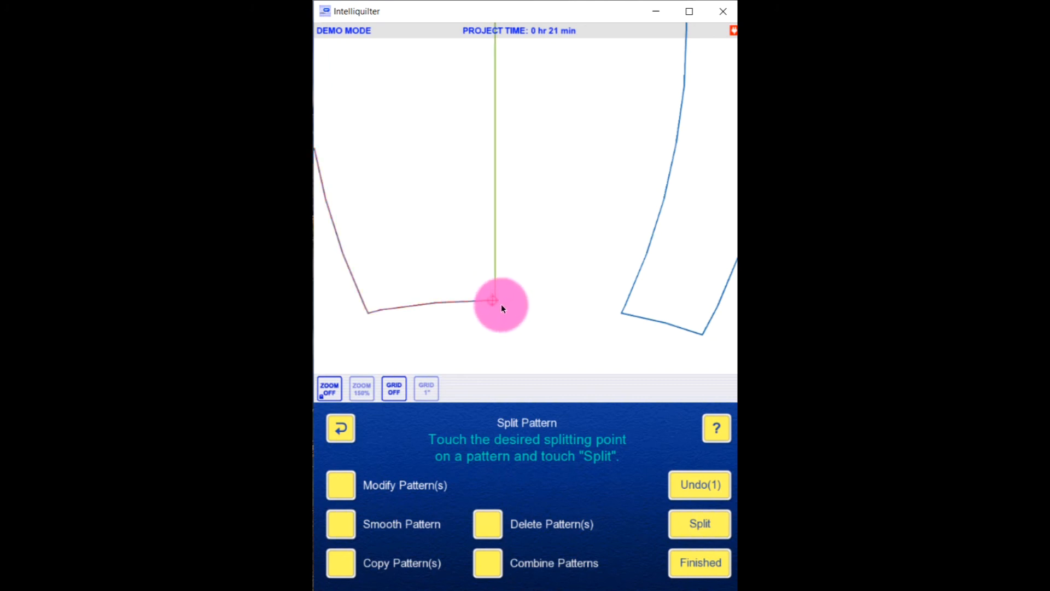
click(682, 524)
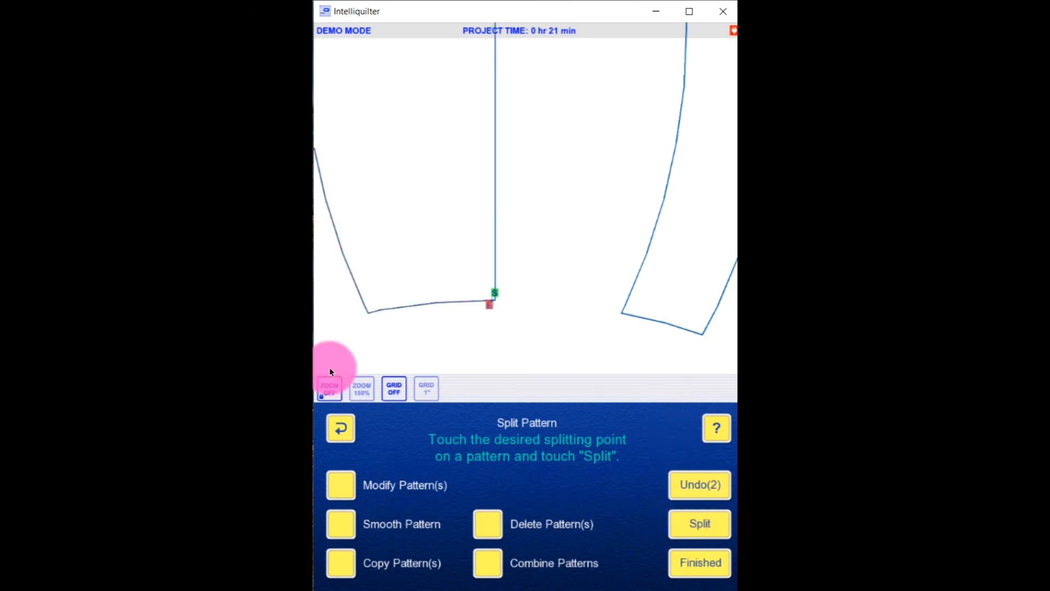
Examine the start and end points of the split pieces across the whole apple core pattern
click(323, 389)
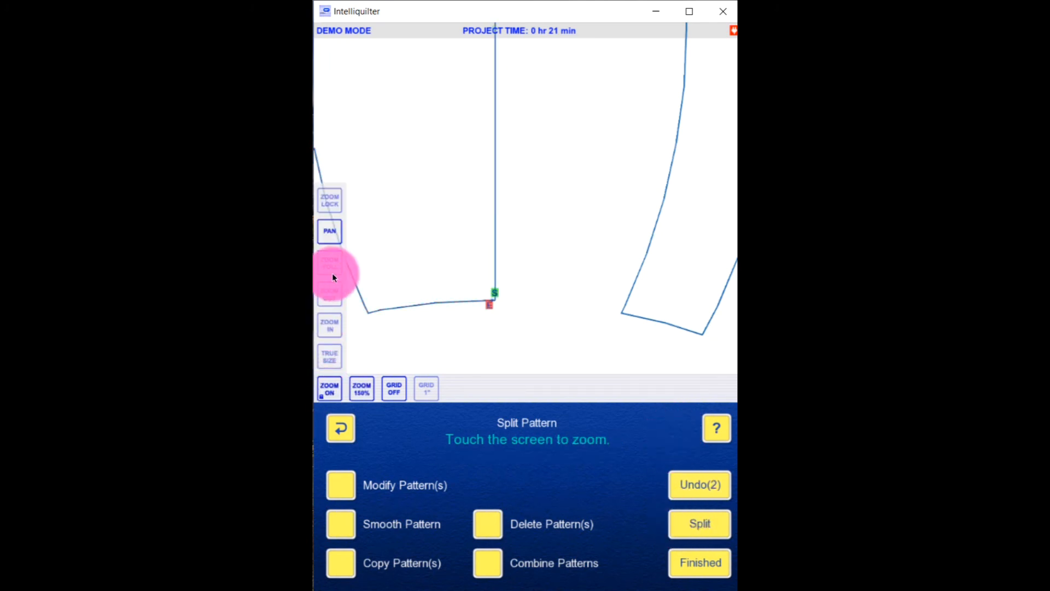
click(331, 299)
click(455, 107)
click(514, 131)
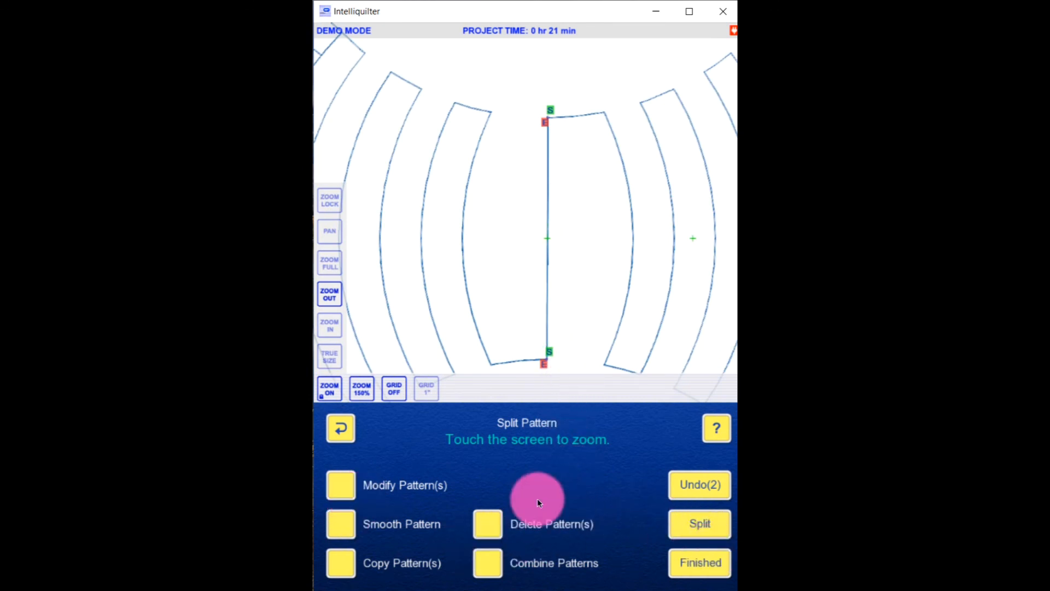
click(355, 296)
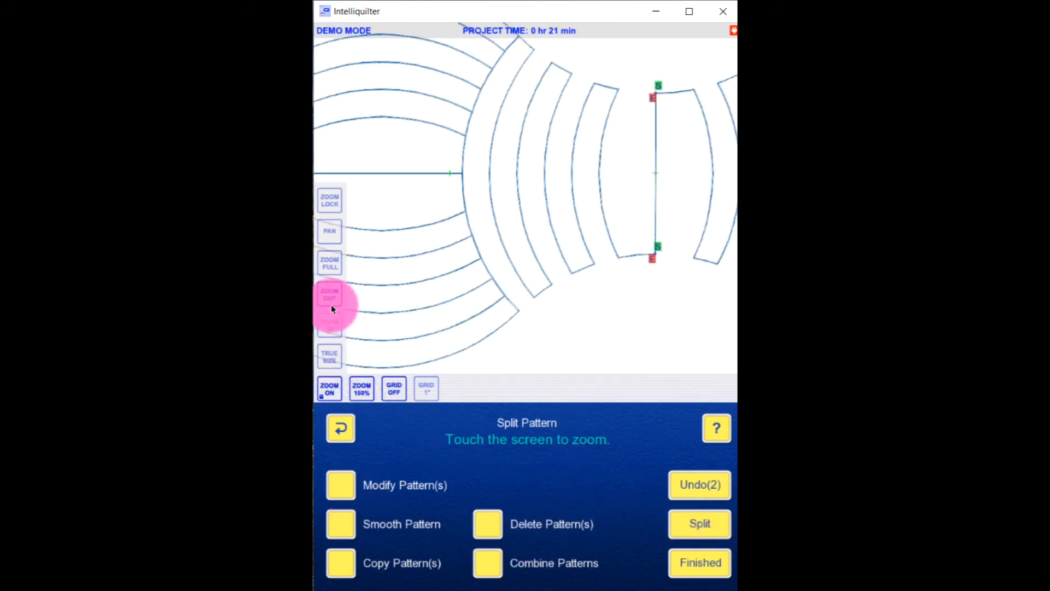
click(629, 284)
click(588, 241)
click(588, 241)
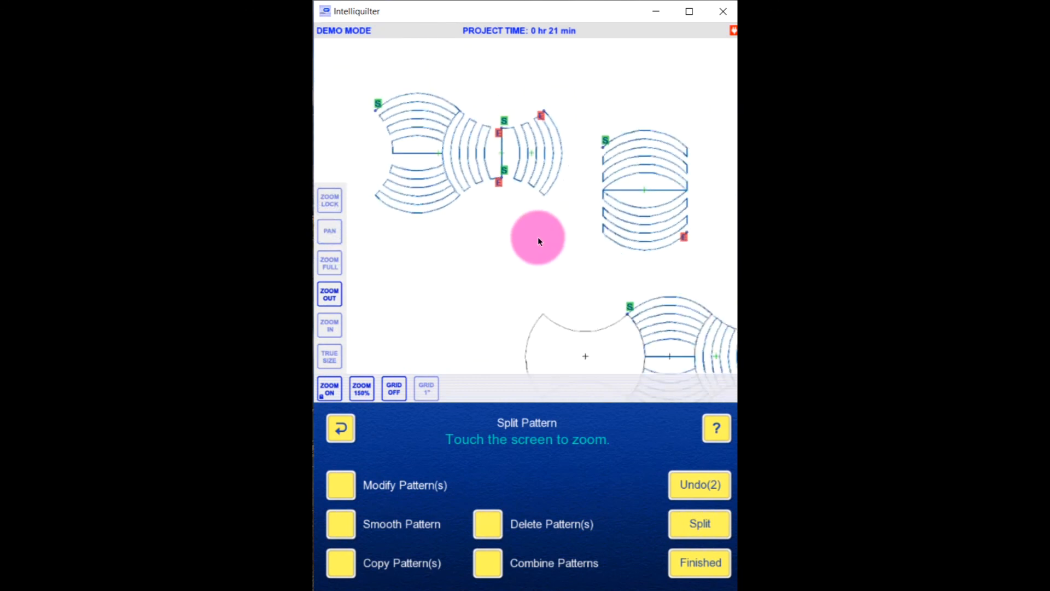
Finish splitting and begin adding a block pattern based on the existing empty apple core block below the split pattern
click(707, 560)
click(339, 479)
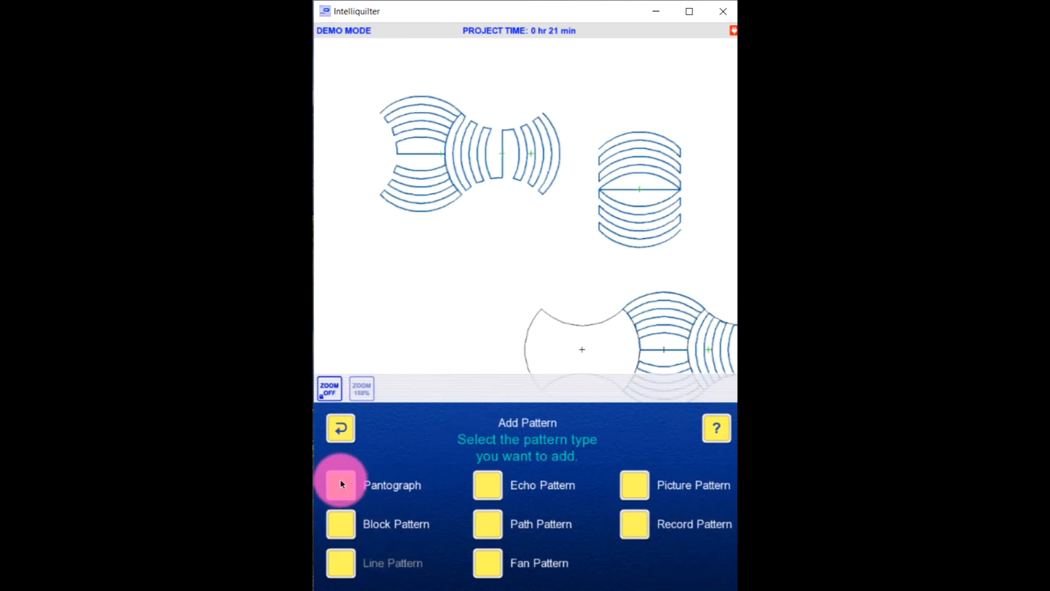
click(349, 527)
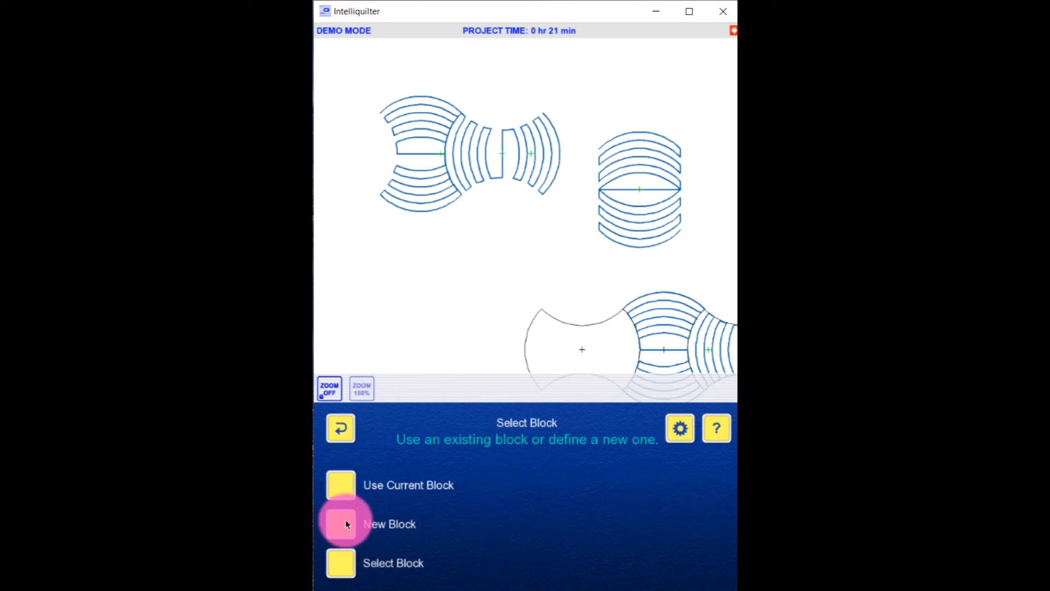
click(339, 564)
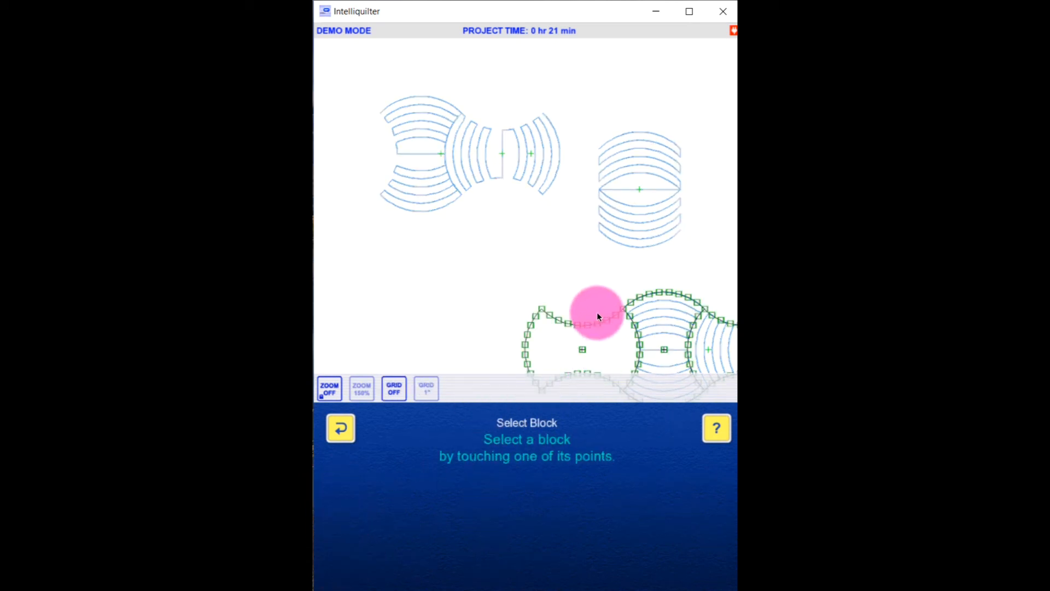
click(596, 327)
click(687, 564)
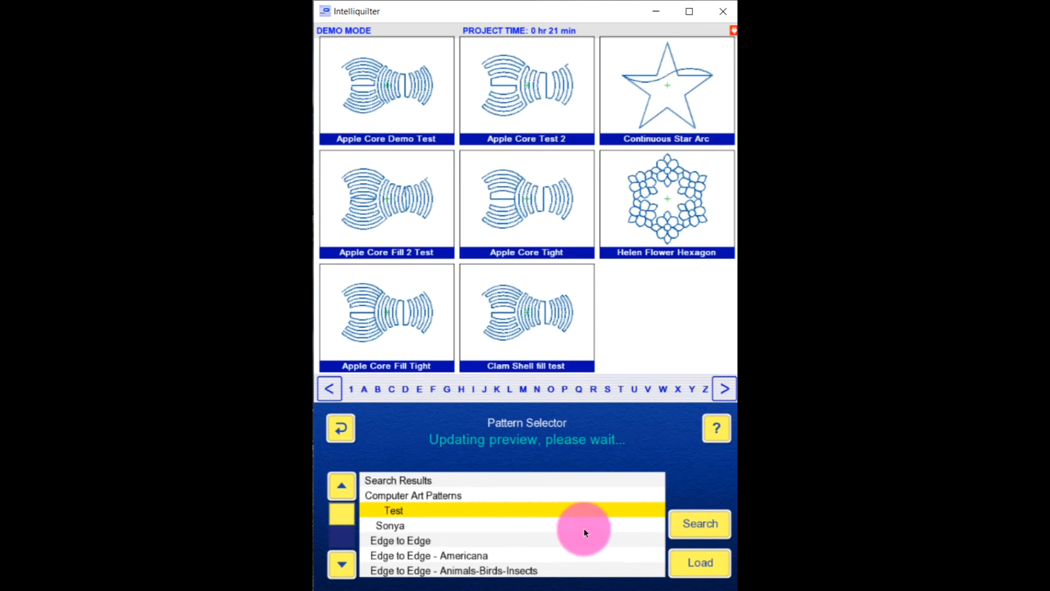
Choose the Circle Continuous pattern from the Geometric catalog and insert it
click(343, 563)
click(343, 561)
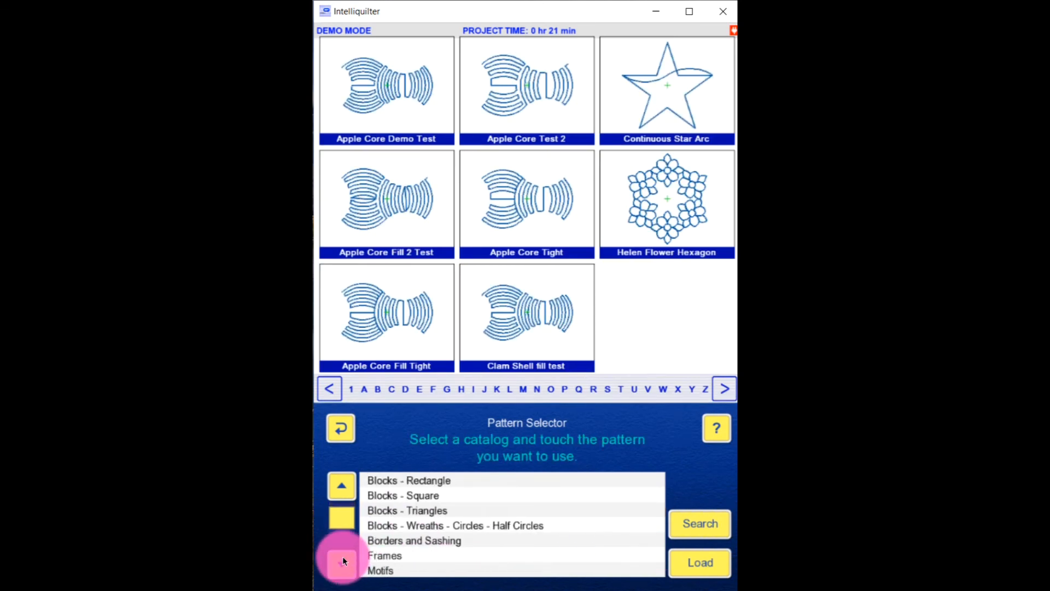
click(343, 558)
click(343, 560)
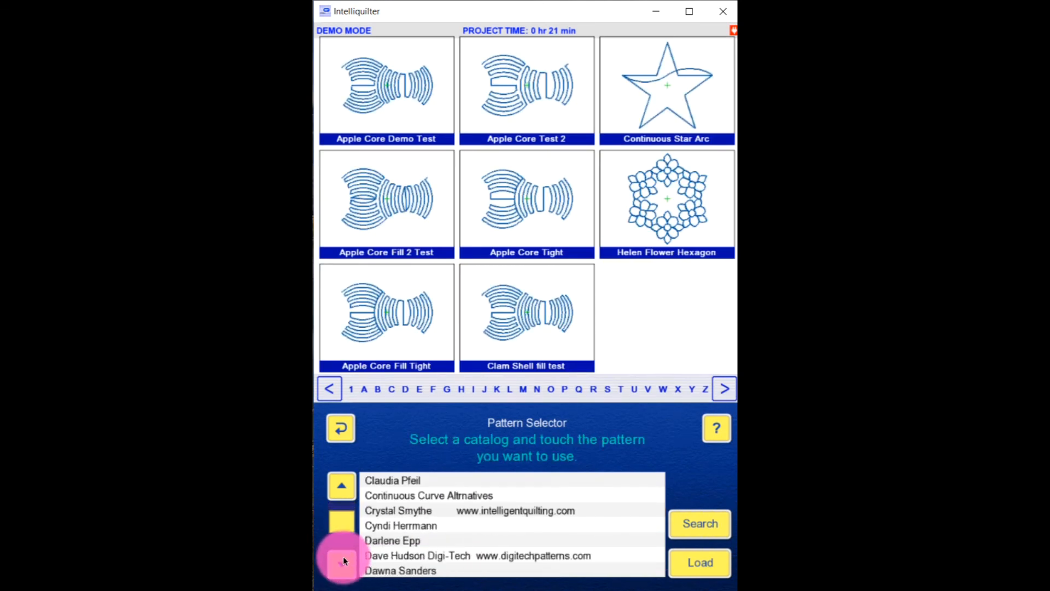
click(343, 560)
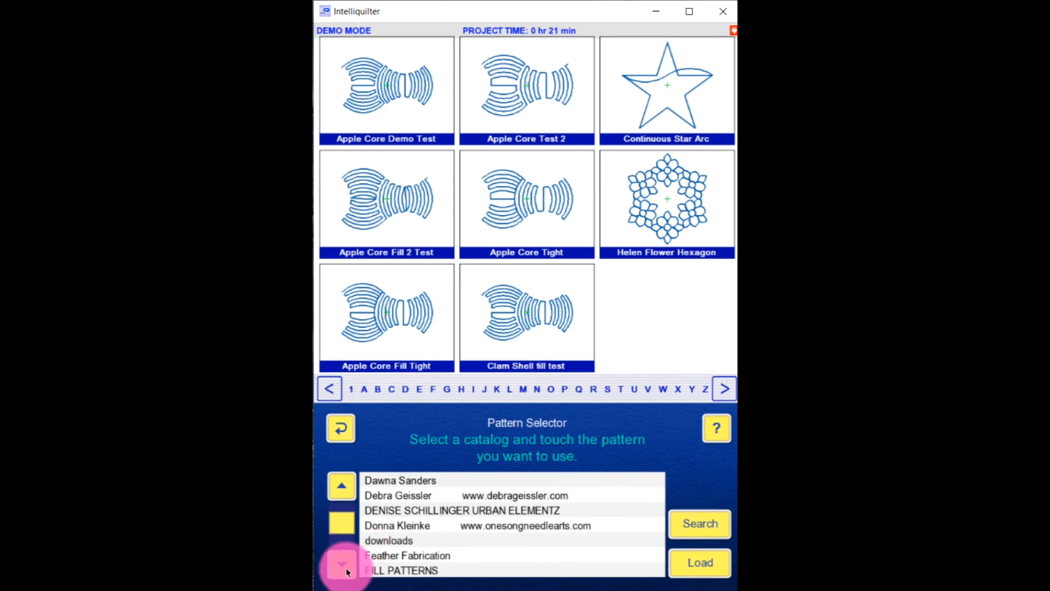
click(344, 565)
click(424, 496)
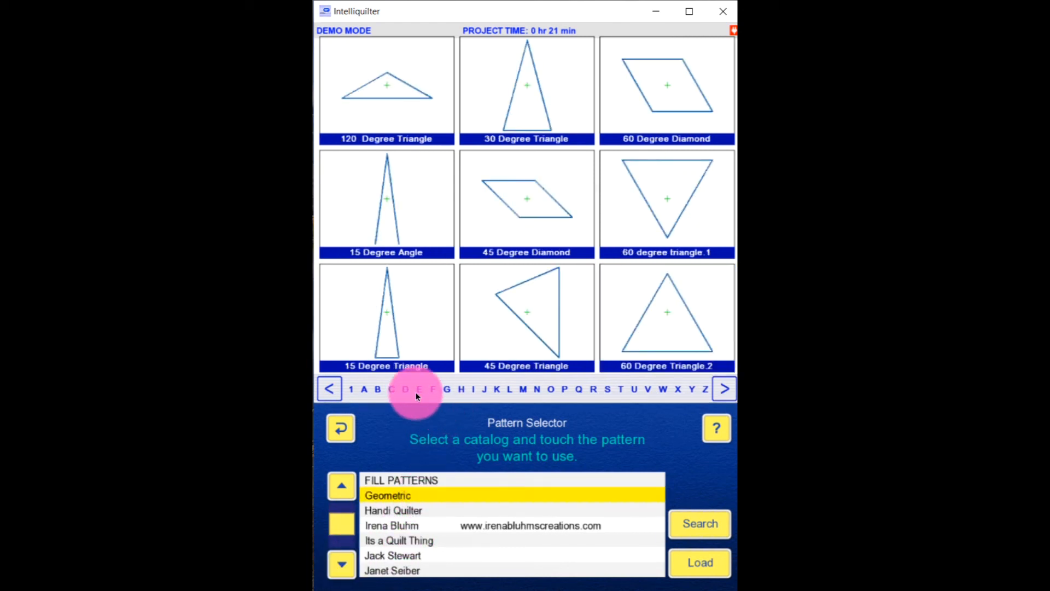
click(392, 389)
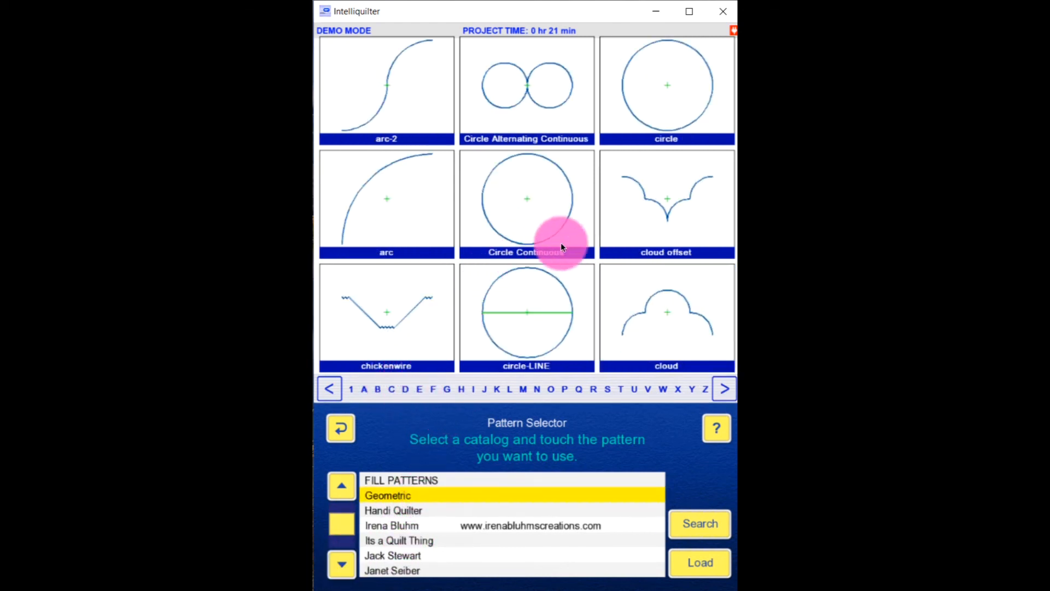
click(563, 227)
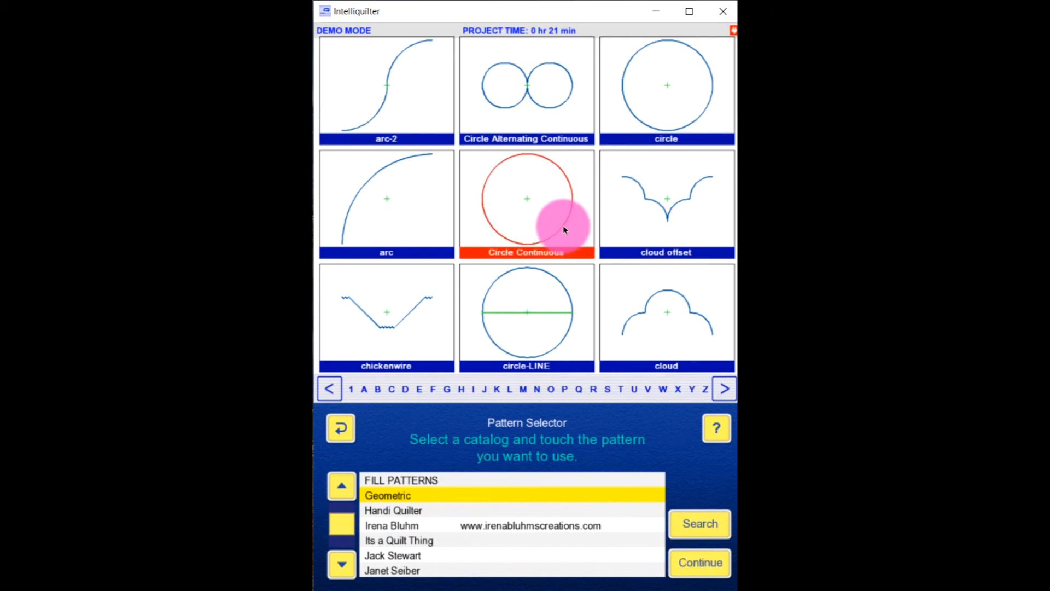
click(699, 563)
Move the circle so its uppermost point snaps to the upper end of the split apple core pattern's vertical centre line
drag(618, 353, 504, 198)
drag(503, 238, 503, 204)
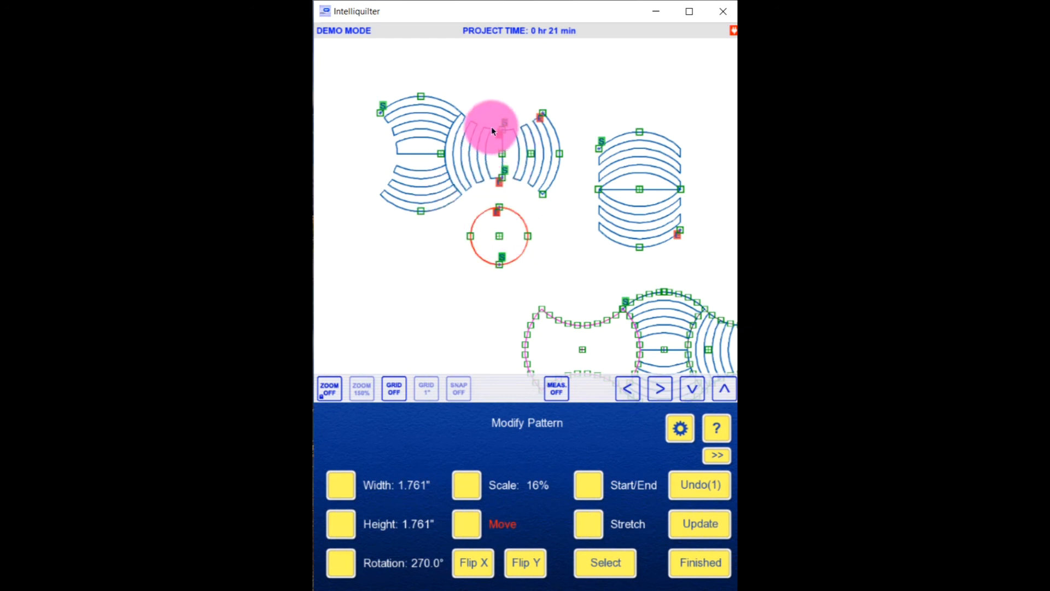
click(346, 376)
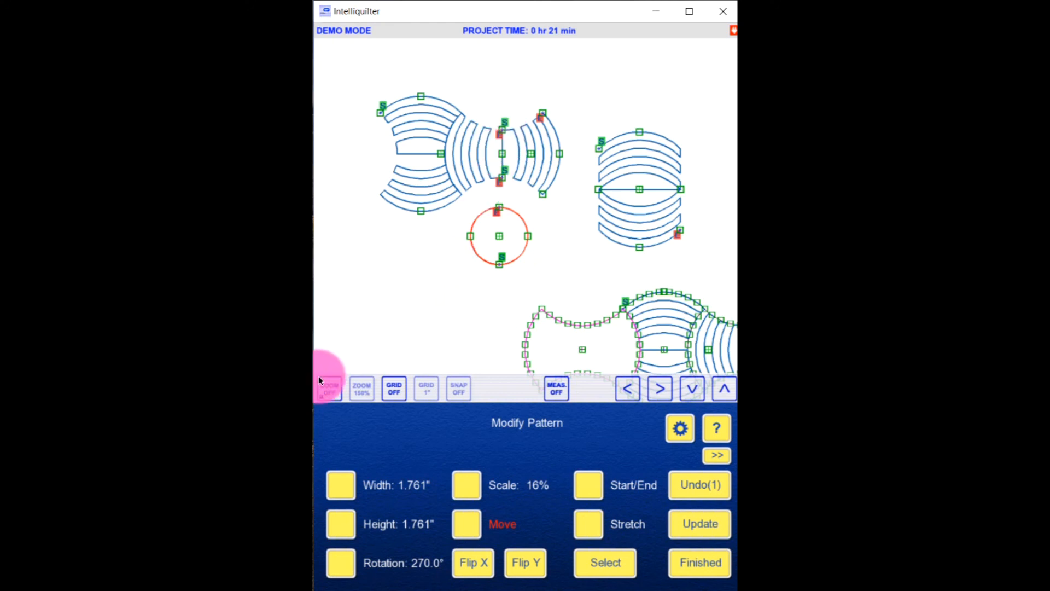
click(324, 390)
click(331, 322)
click(488, 141)
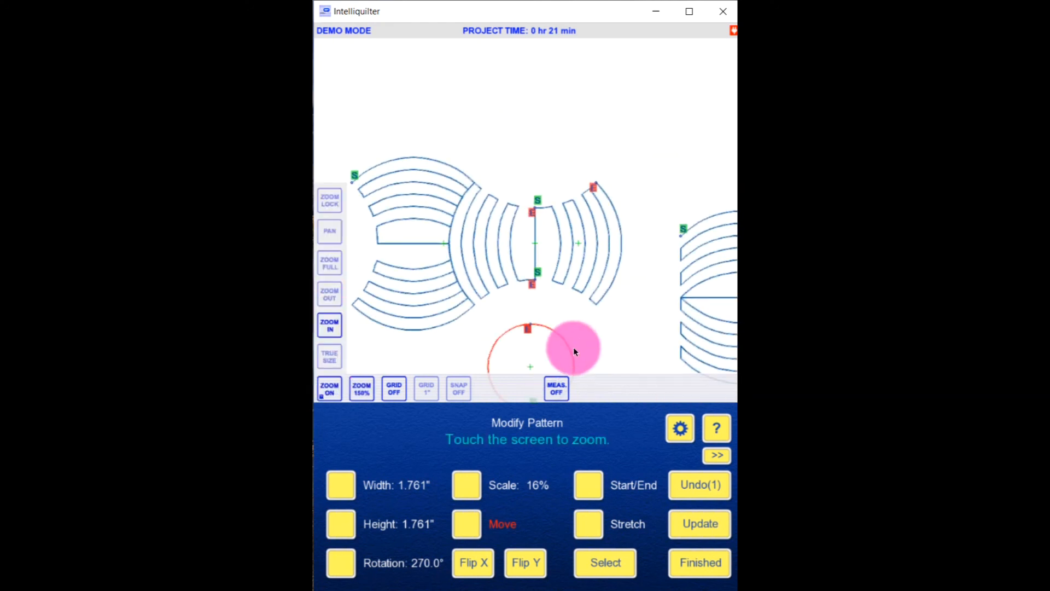
click(346, 389)
click(522, 343)
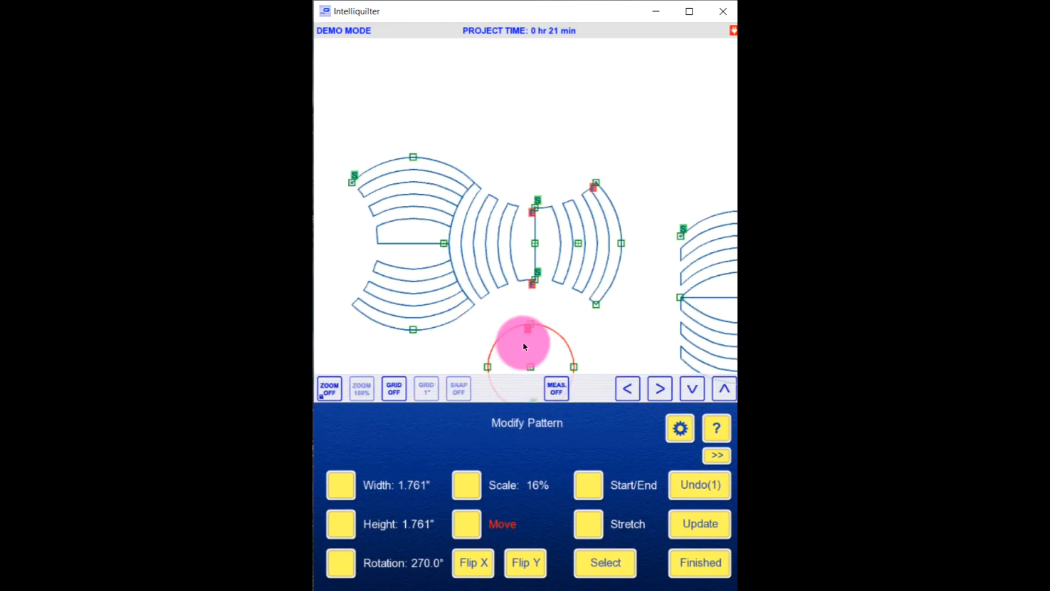
drag(532, 327, 537, 219)
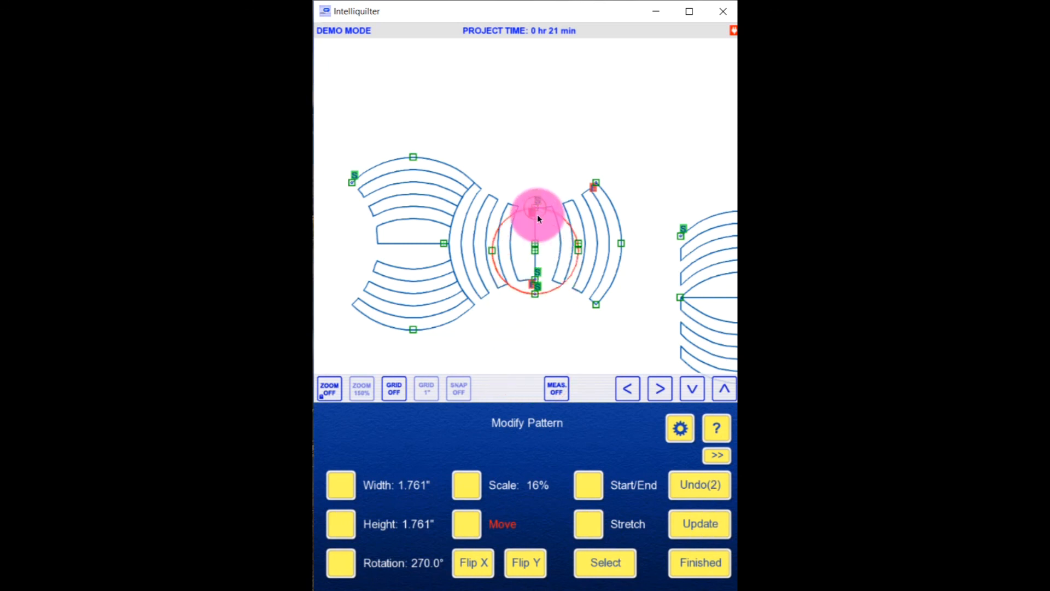
Stretch the circle from its upper anchor to the lower end of the vertical centre line and update its reference size
click(589, 524)
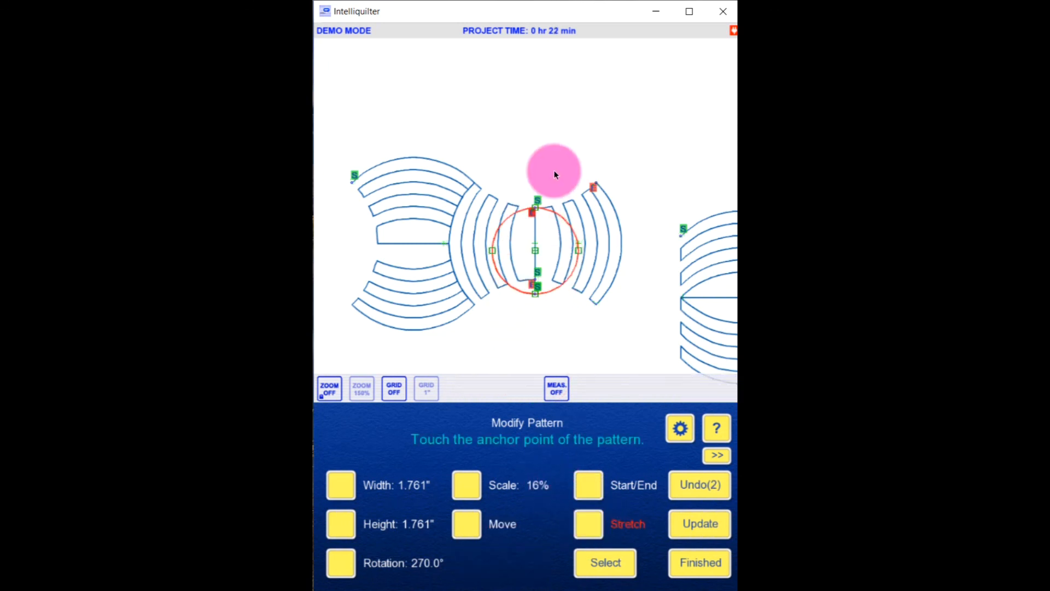
click(535, 207)
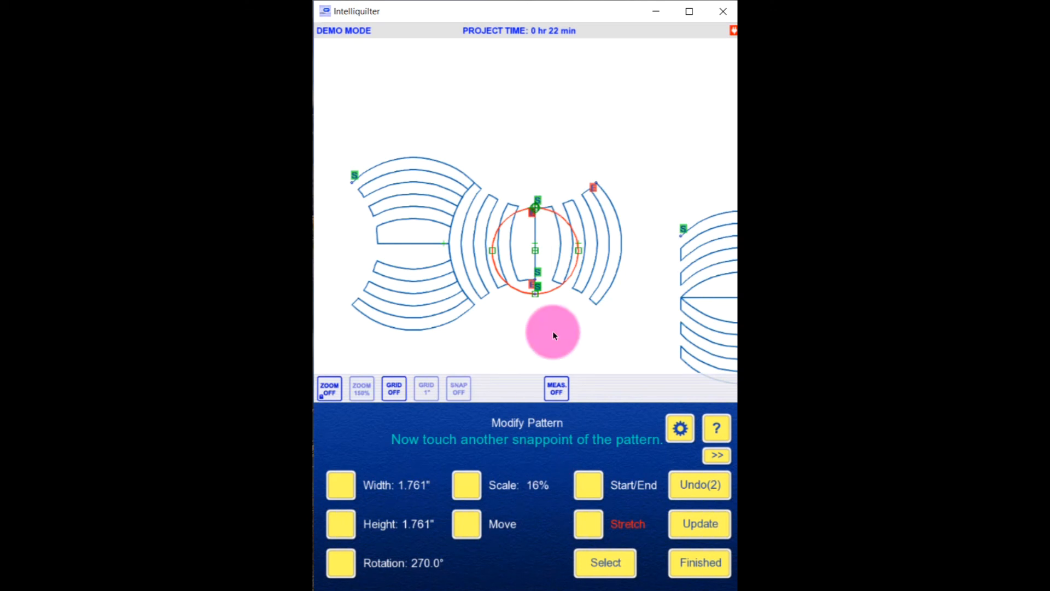
mouse_move(529, 239)
mouse_down()
mouse_move(523, 329)
mouse_move(532, 283)
mouse_up()
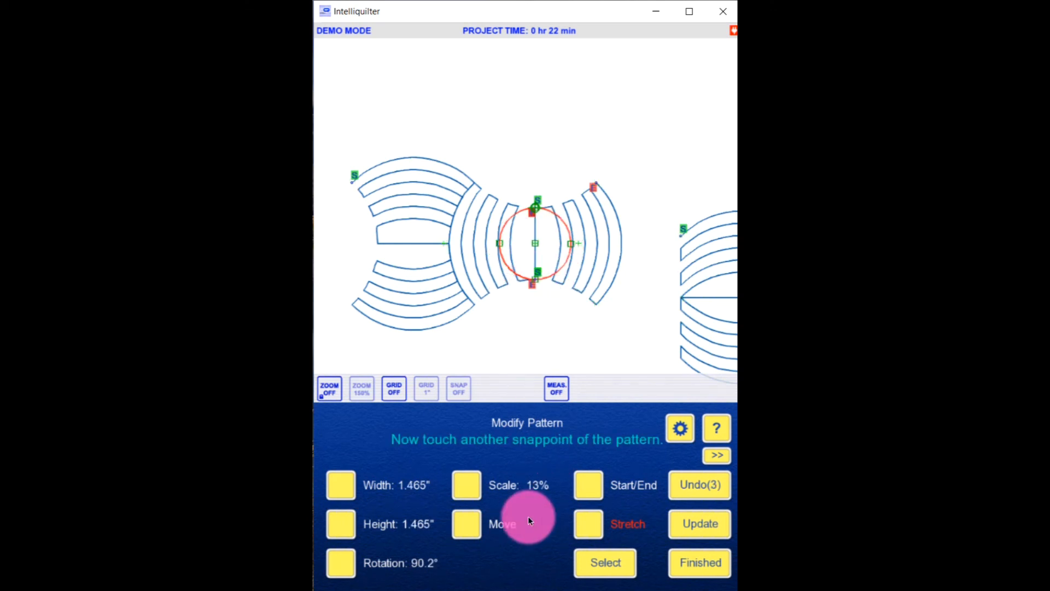
click(692, 525)
Narrow the circle to an ellipse 0.65" wide and finish without adding another block pattern
click(346, 516)
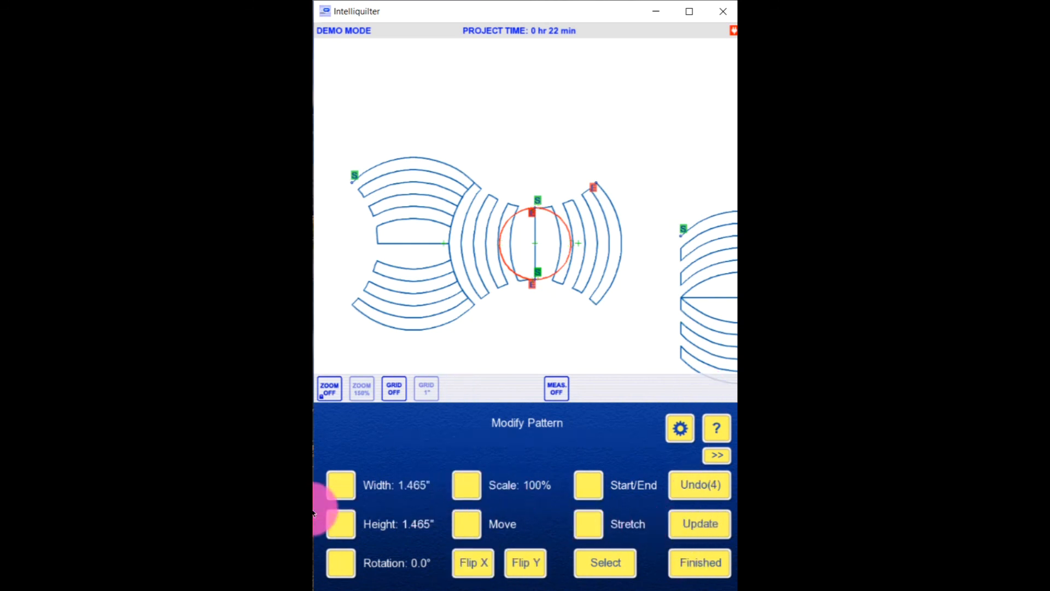
click(341, 484)
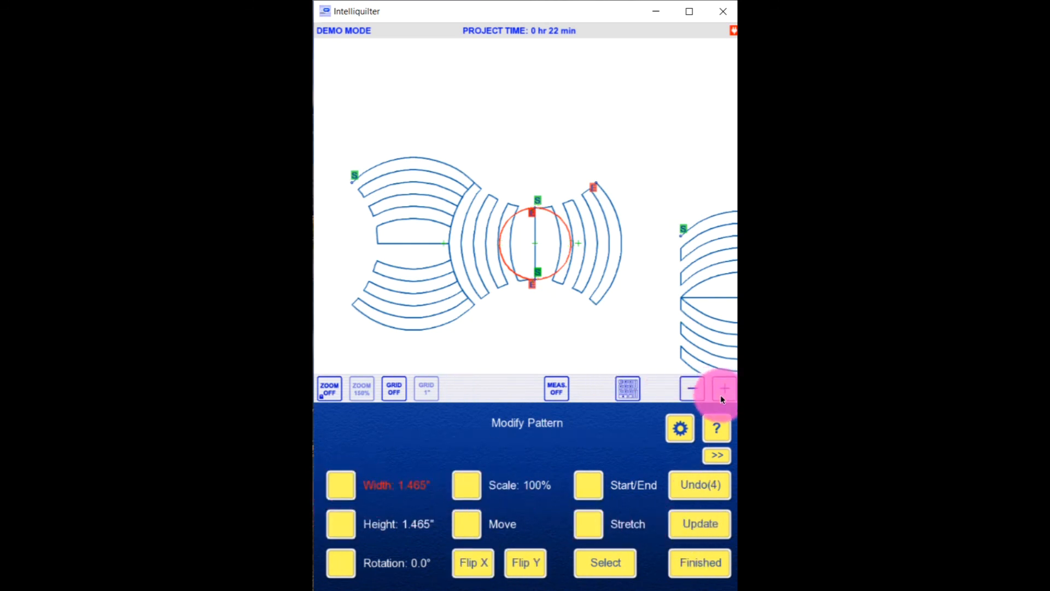
click(693, 388)
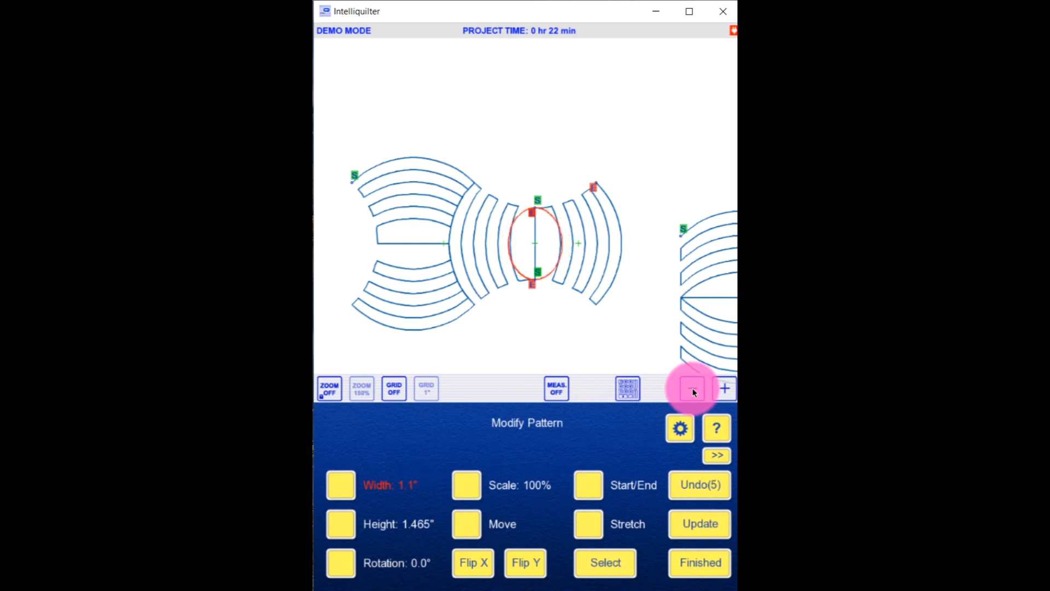
click(610, 300)
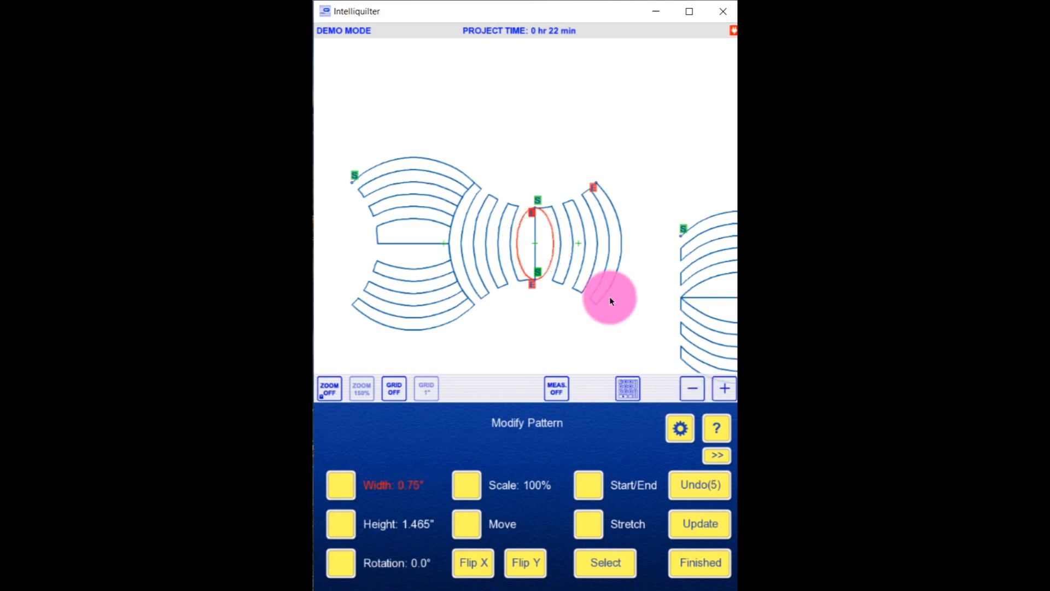
click(544, 306)
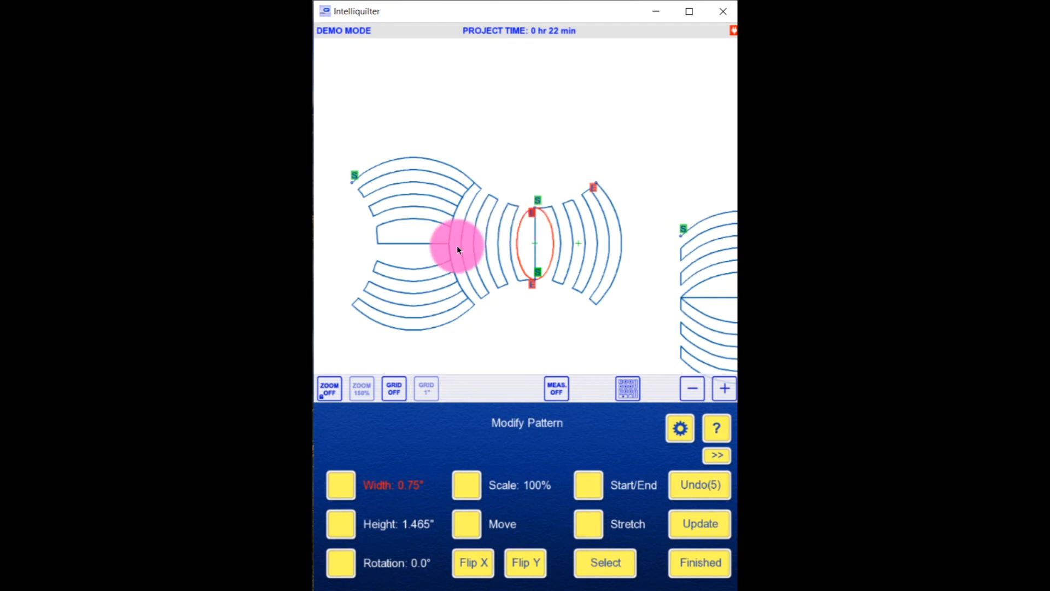
click(515, 390)
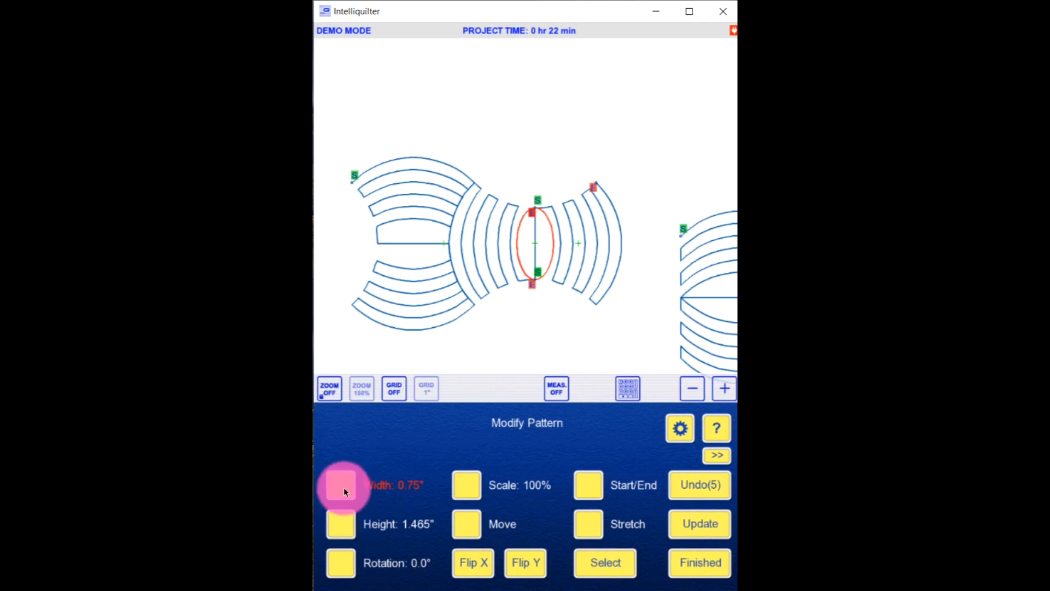
click(692, 389)
click(690, 389)
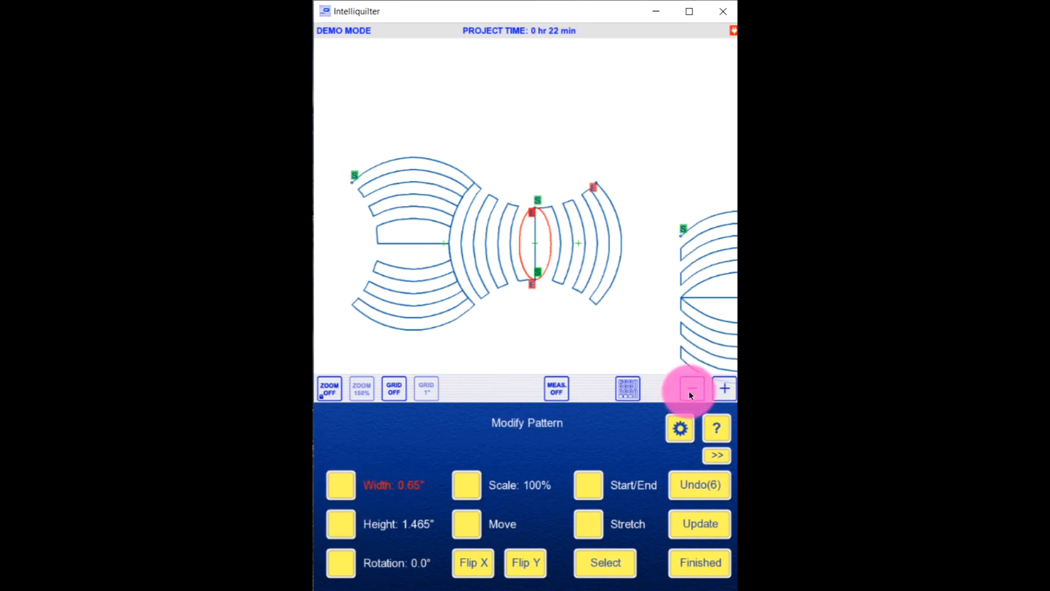
click(700, 562)
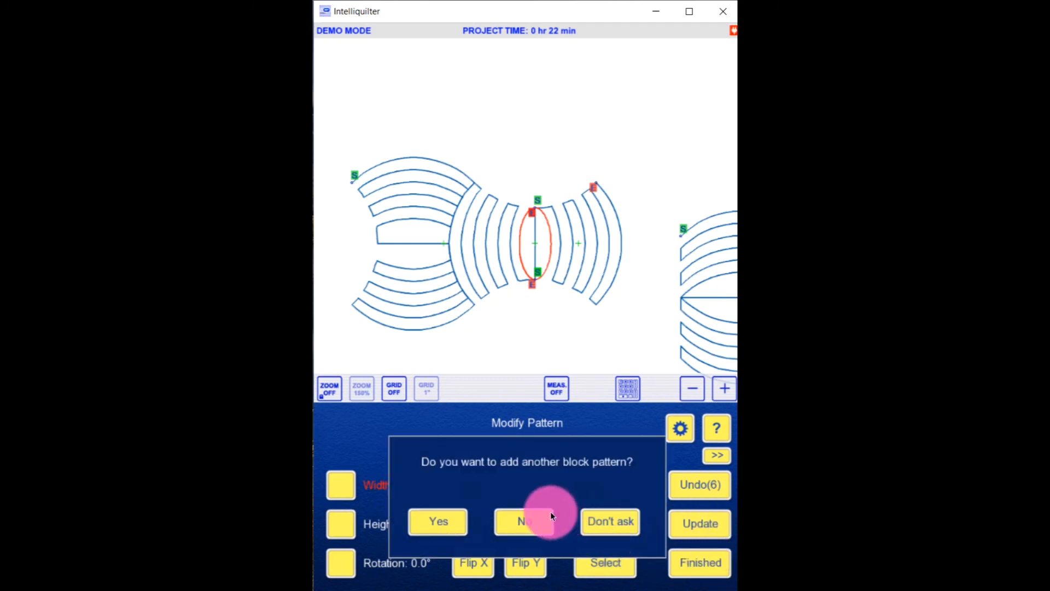
click(526, 525)
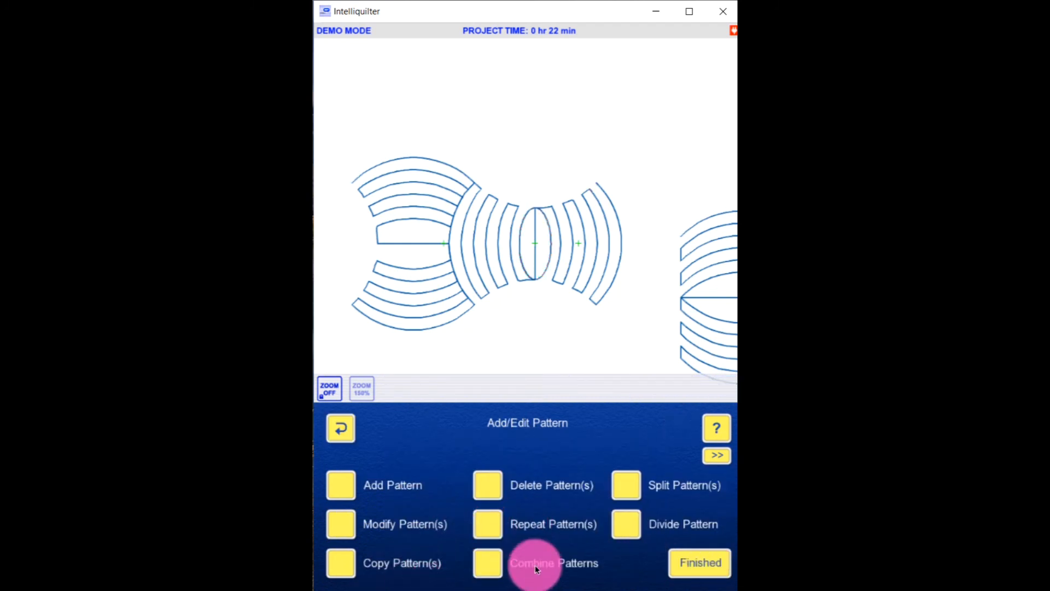
Delete the straight vertical centre line inside the ellipse
click(489, 499)
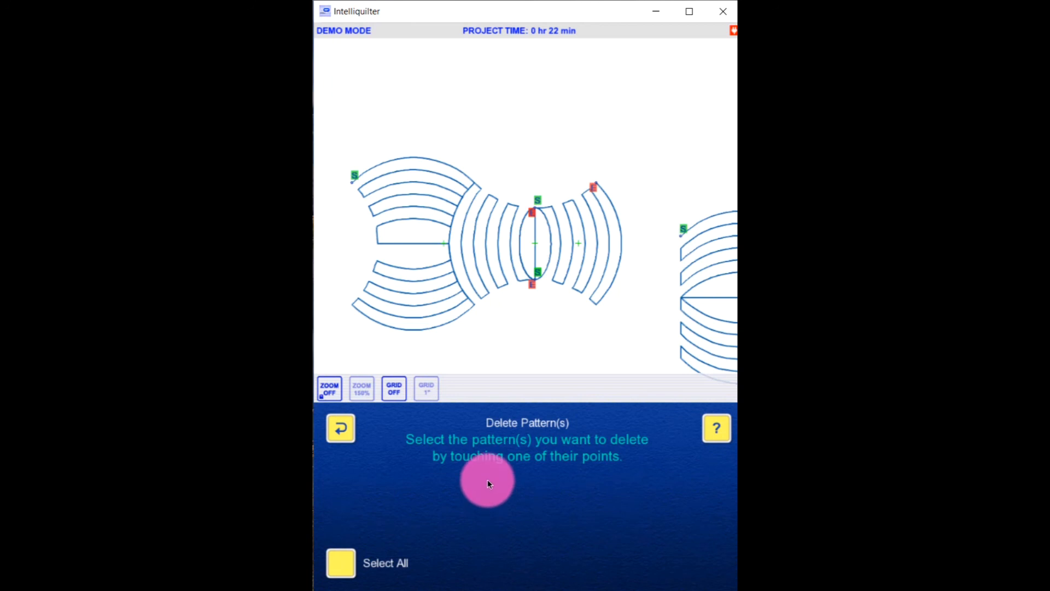
click(533, 243)
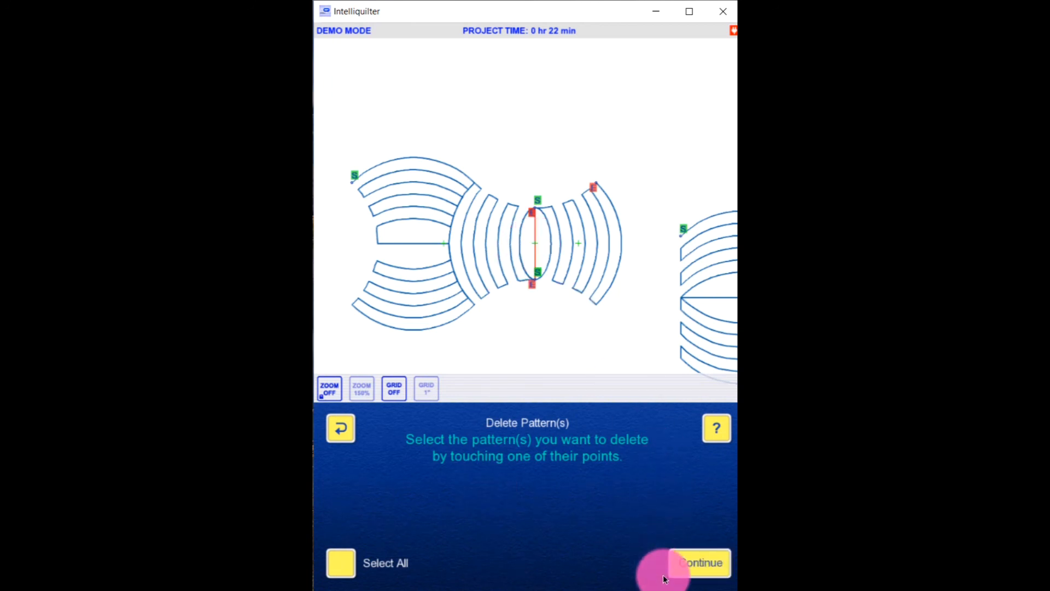
click(690, 565)
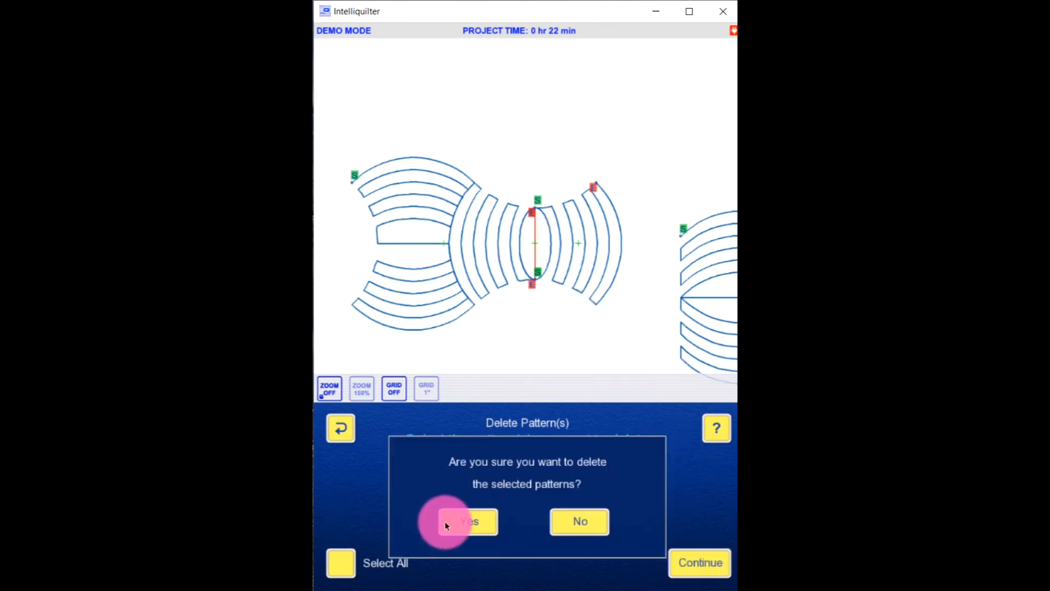
click(469, 528)
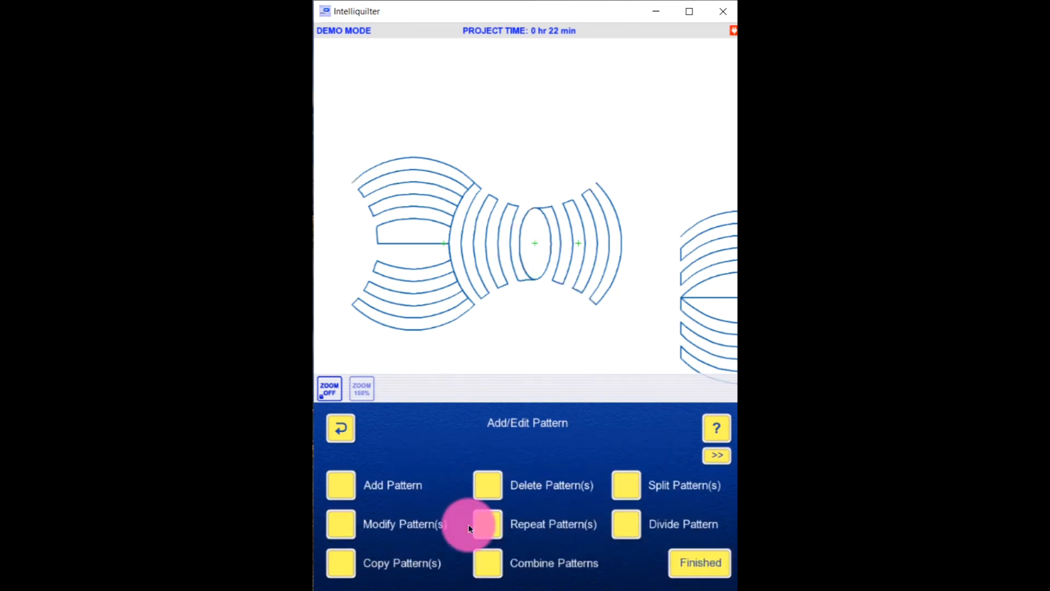
Combine the large left apple core piece, the ellipse and the right-hand arcs in that order into one pattern and finish editing
click(485, 563)
click(459, 310)
click(690, 563)
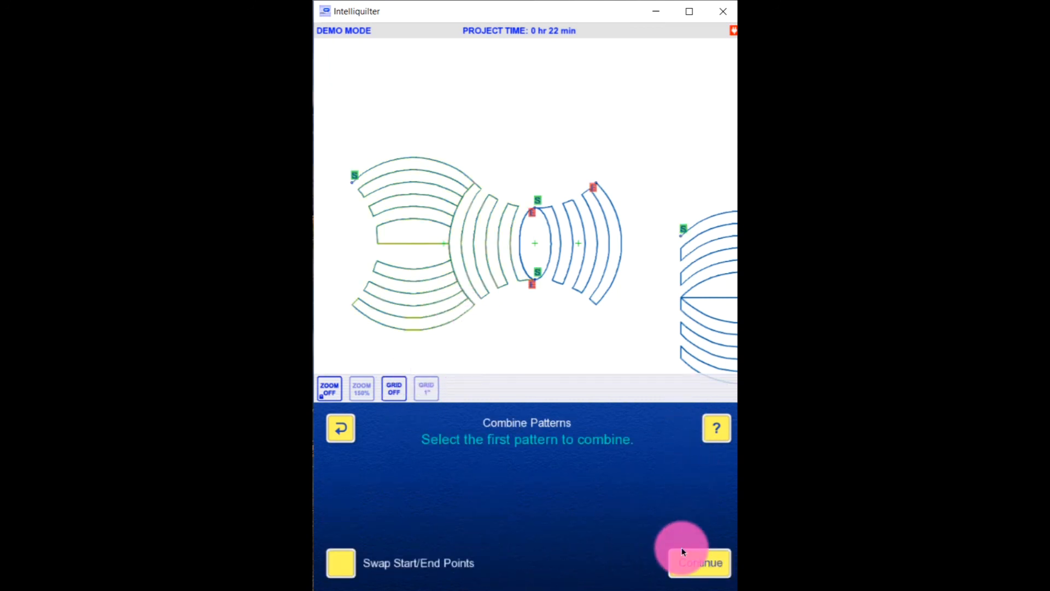
click(552, 239)
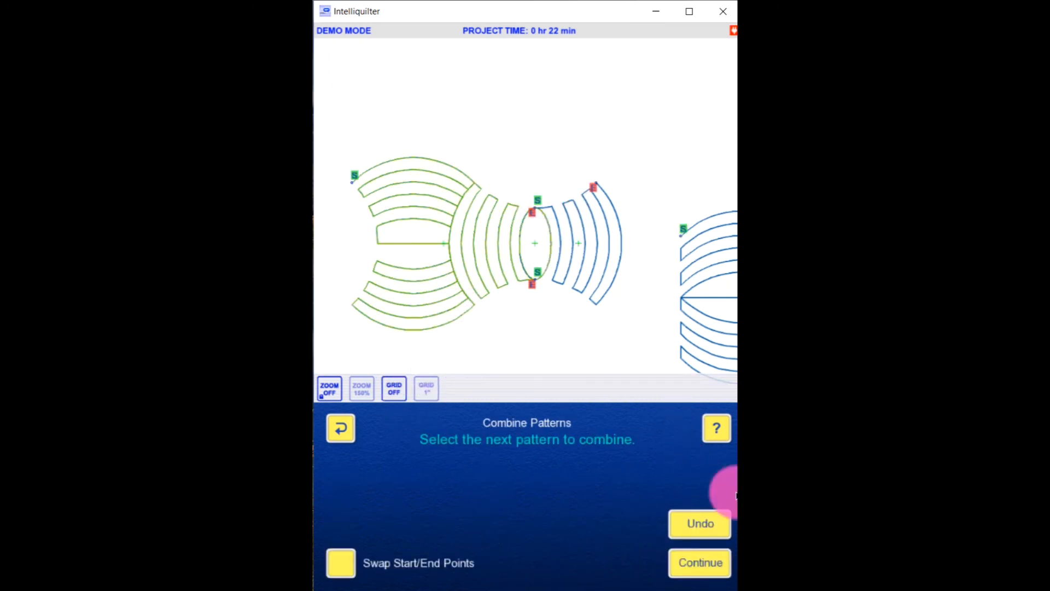
click(703, 567)
click(590, 205)
click(686, 563)
click(703, 563)
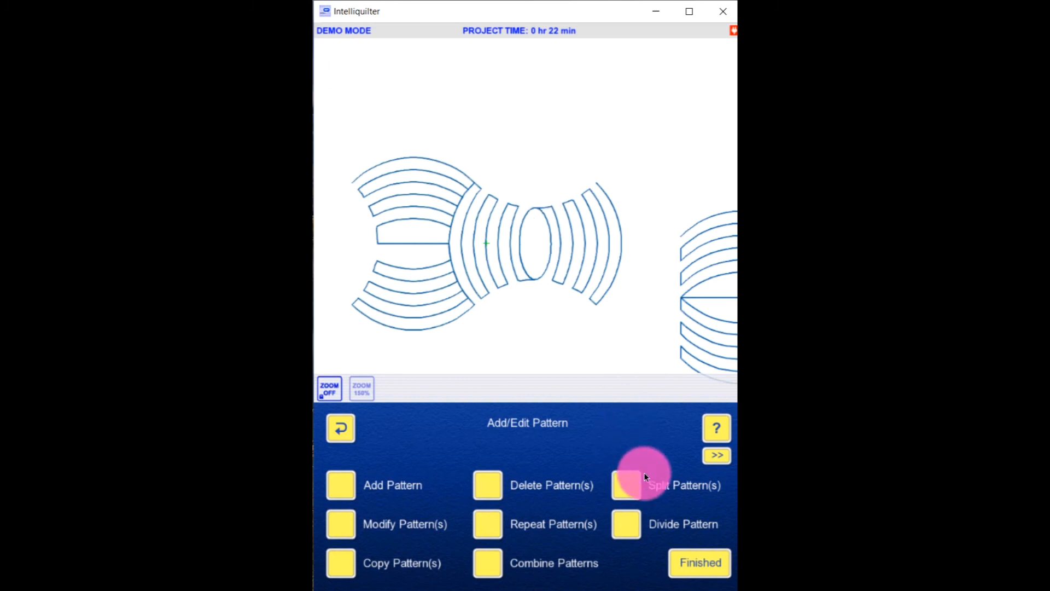
click(706, 567)
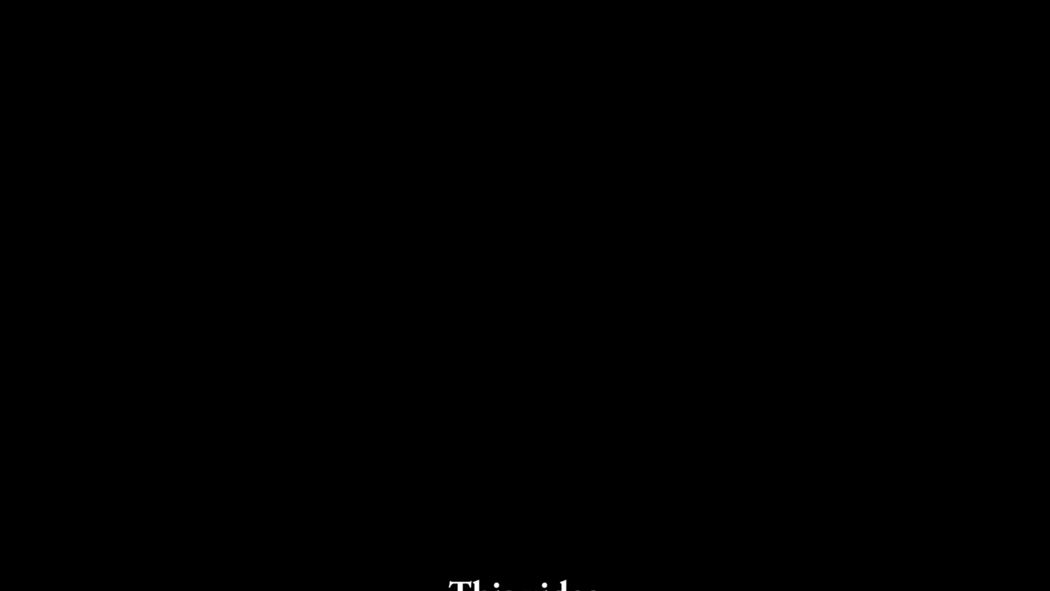